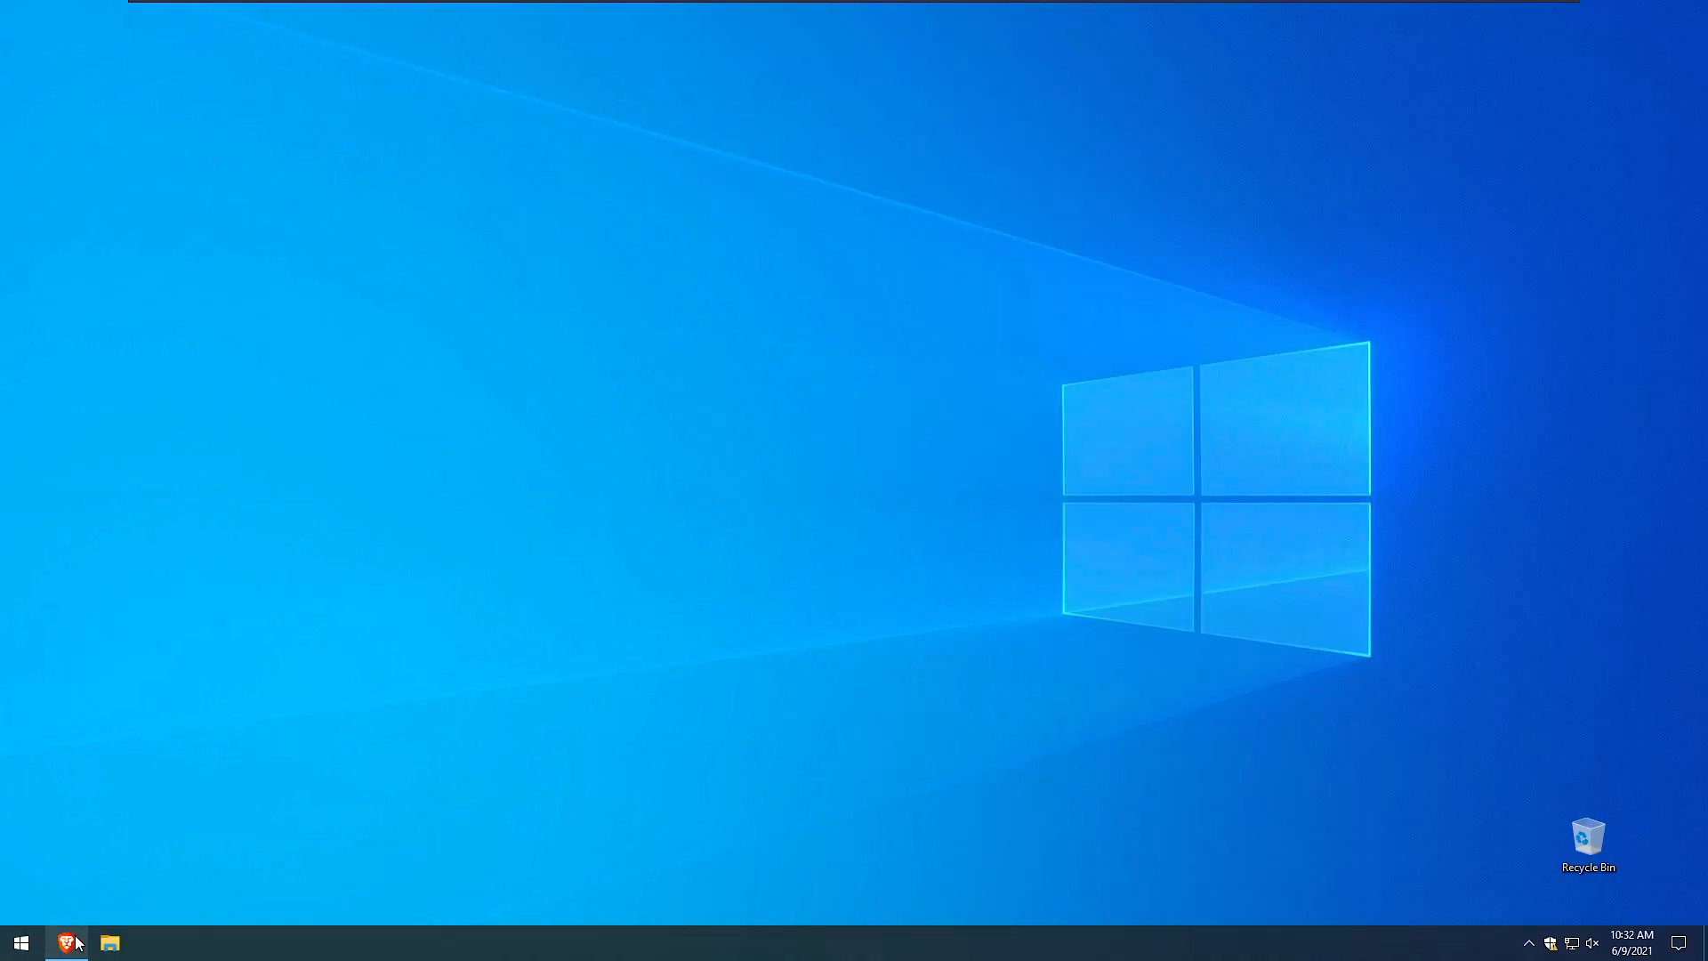
# - Download the macOS cursors for Windows zip from its DeviantArt page in Brave to the Downloads folder, and minimise the browser
pyautogui.click(74, 943)
pyautogui.click(979, 809)
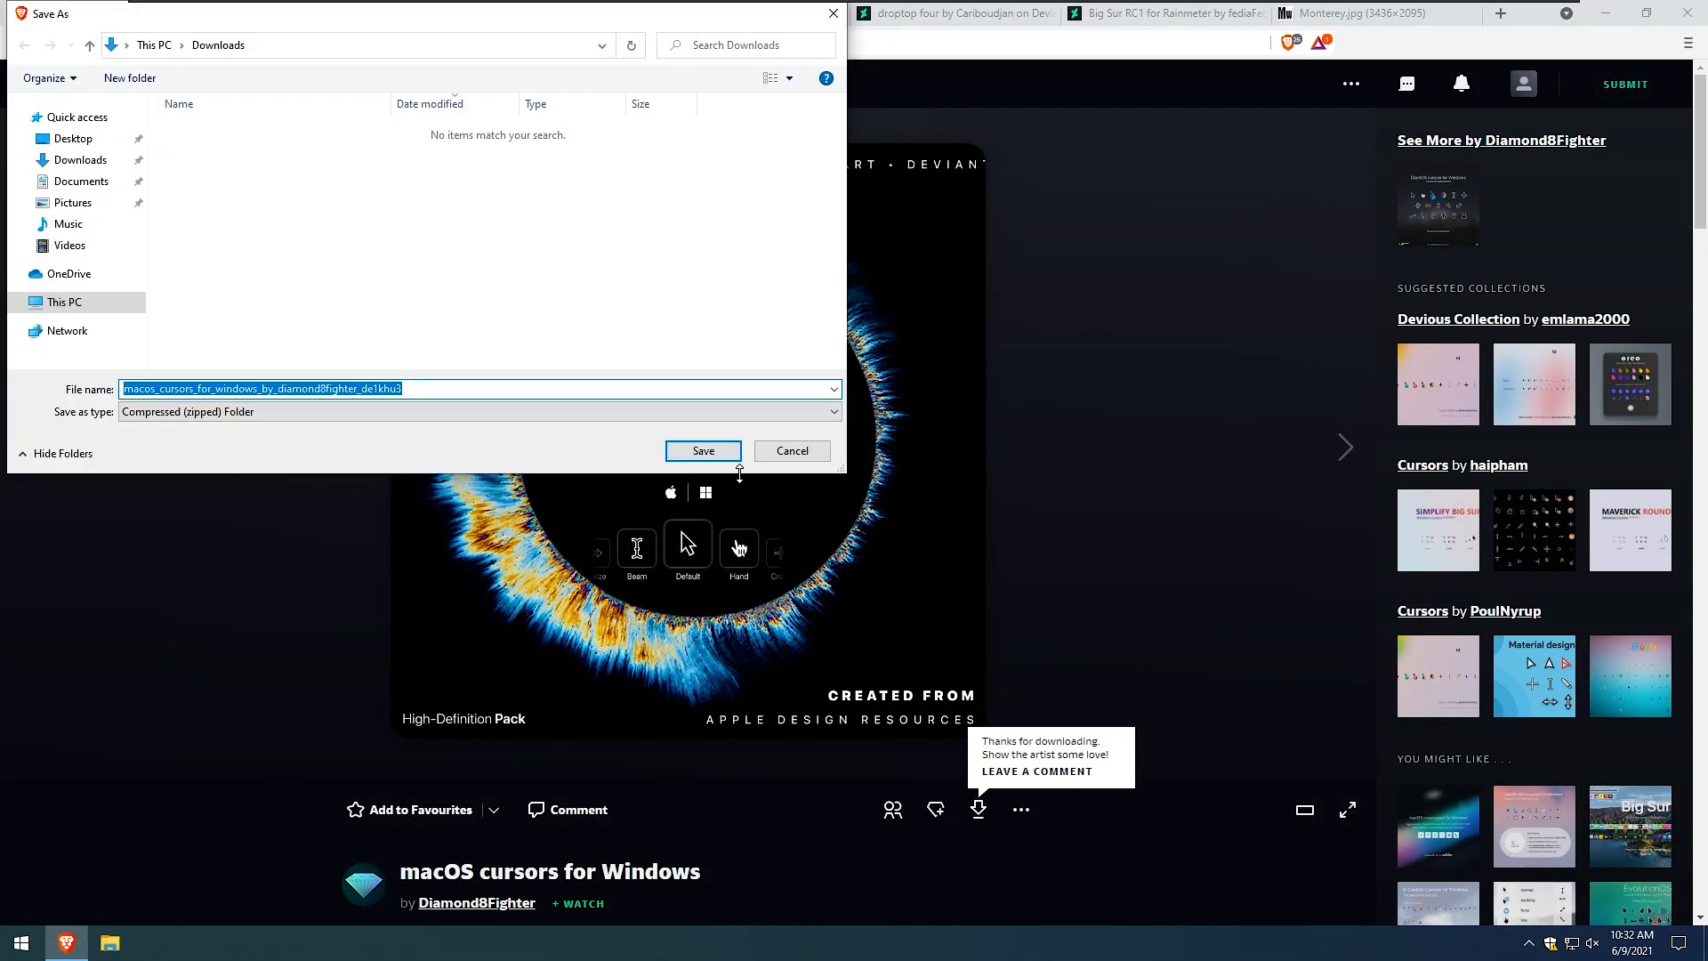
pyautogui.click(703, 450)
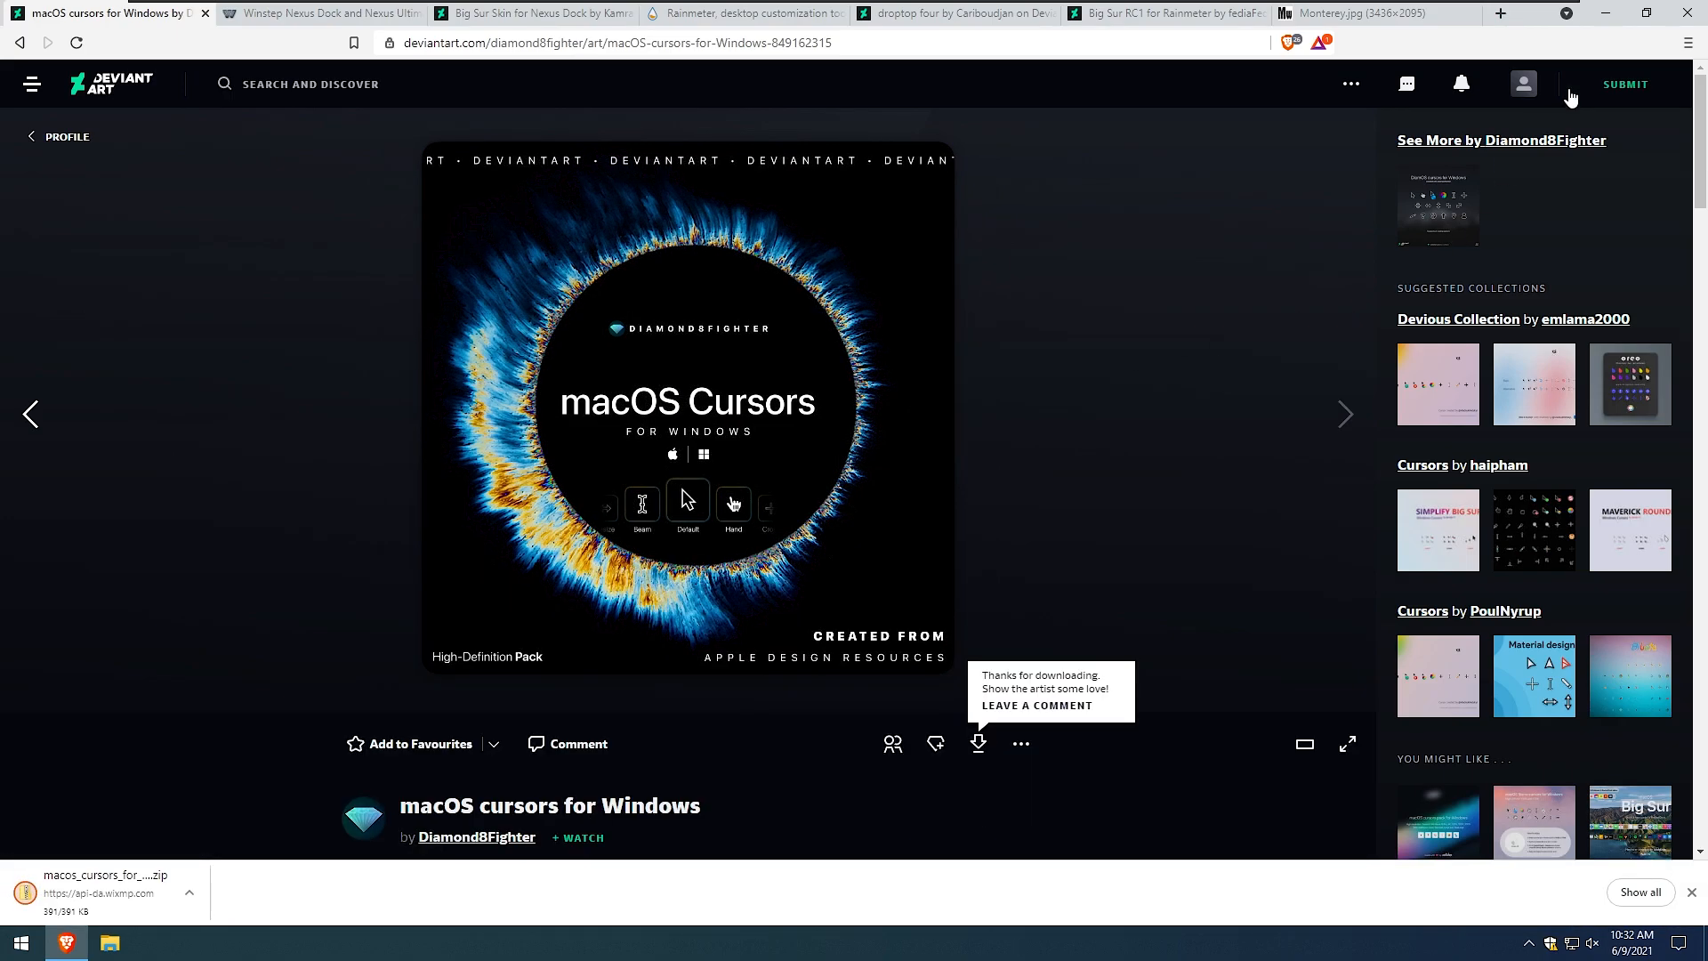
pyautogui.click(1606, 12)
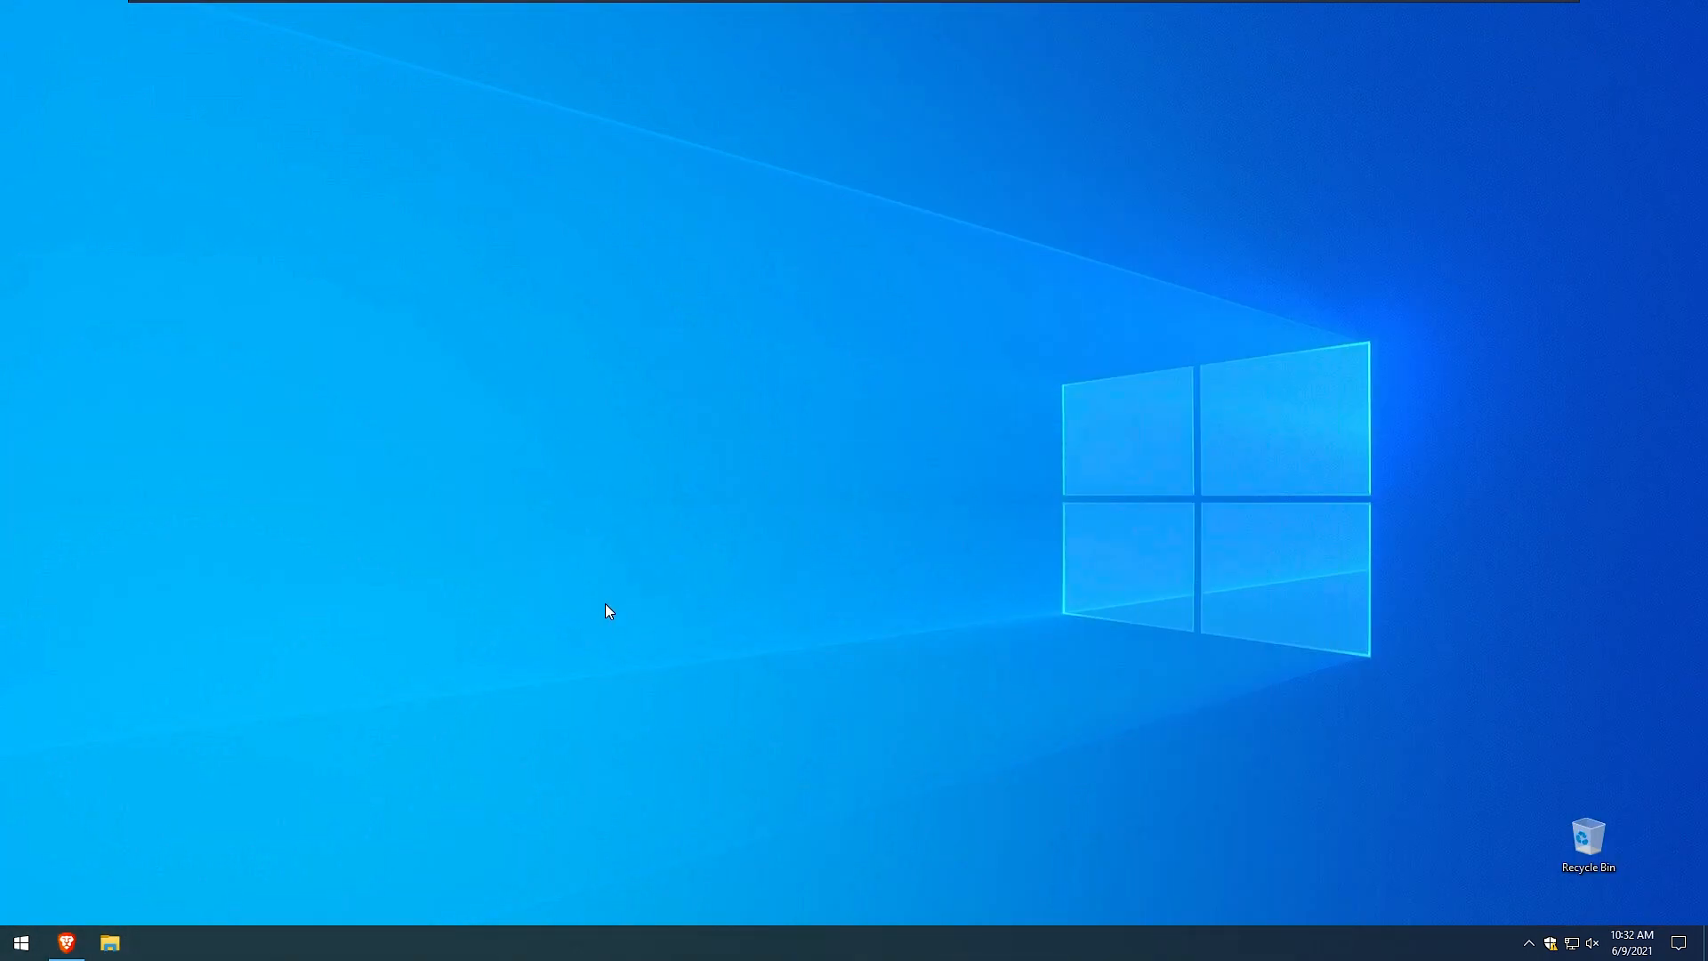
# - In File Explorer, extract the downloaded macOS cursors archive inside the Downloads folder
pyautogui.press('super+e')
pyautogui.doubleClick(656, 416)
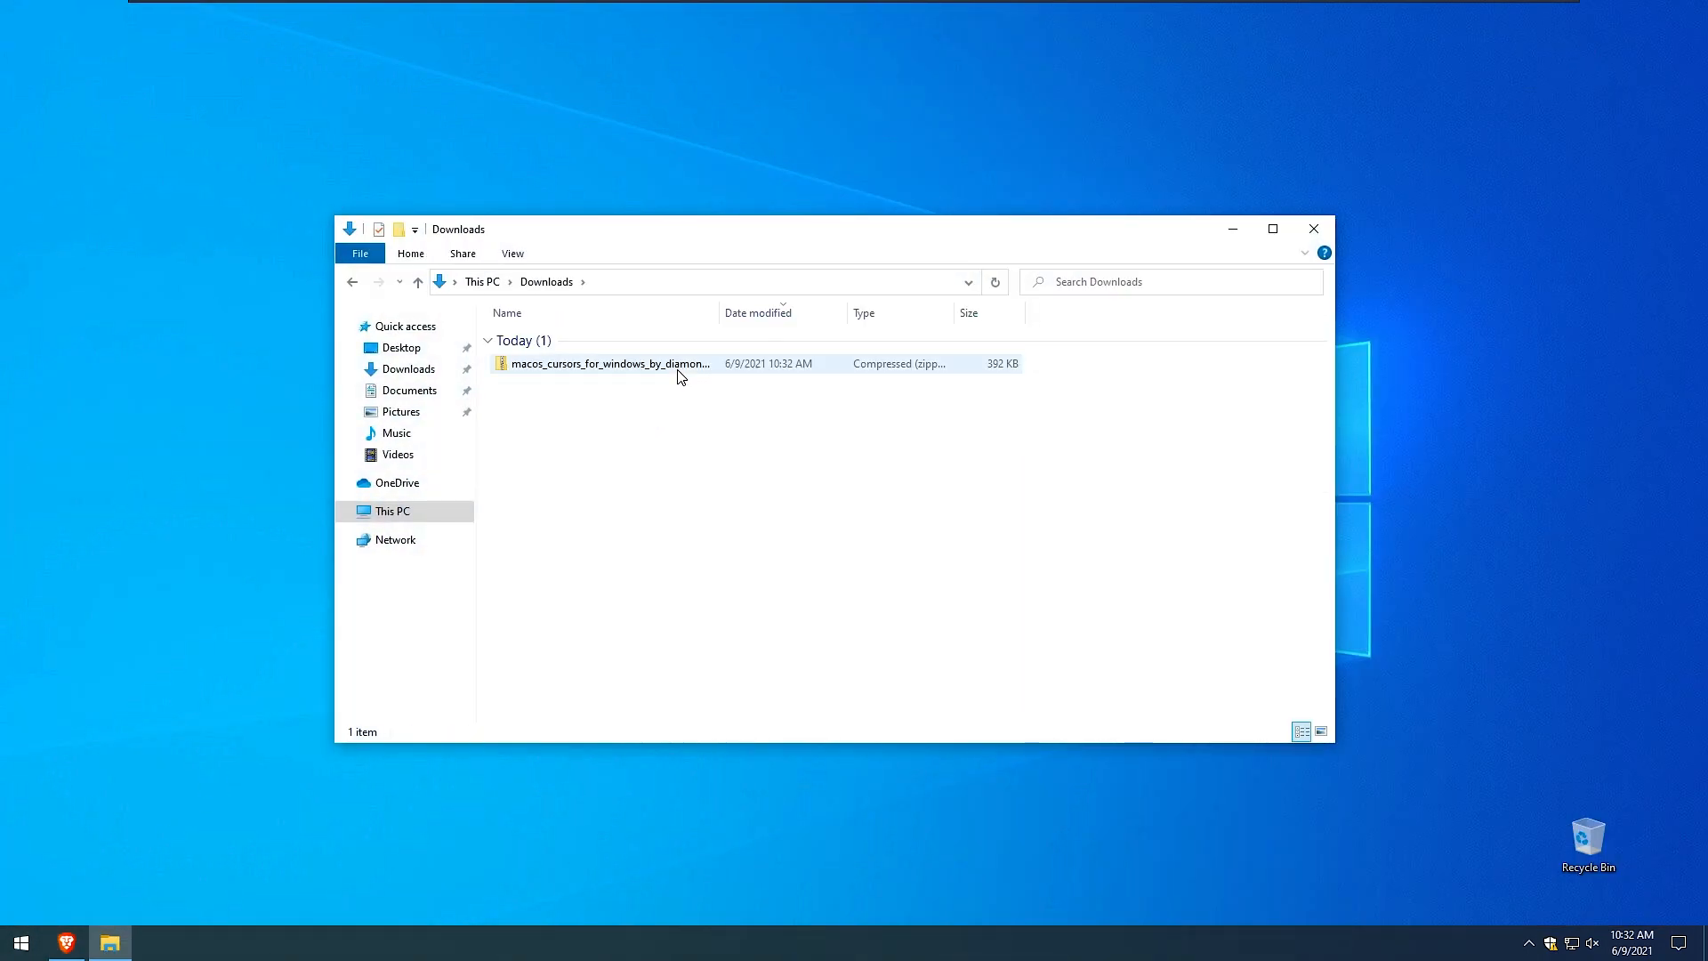
pyautogui.click(678, 370)
pyautogui.rightClick(672, 371)
pyautogui.click(665, 369)
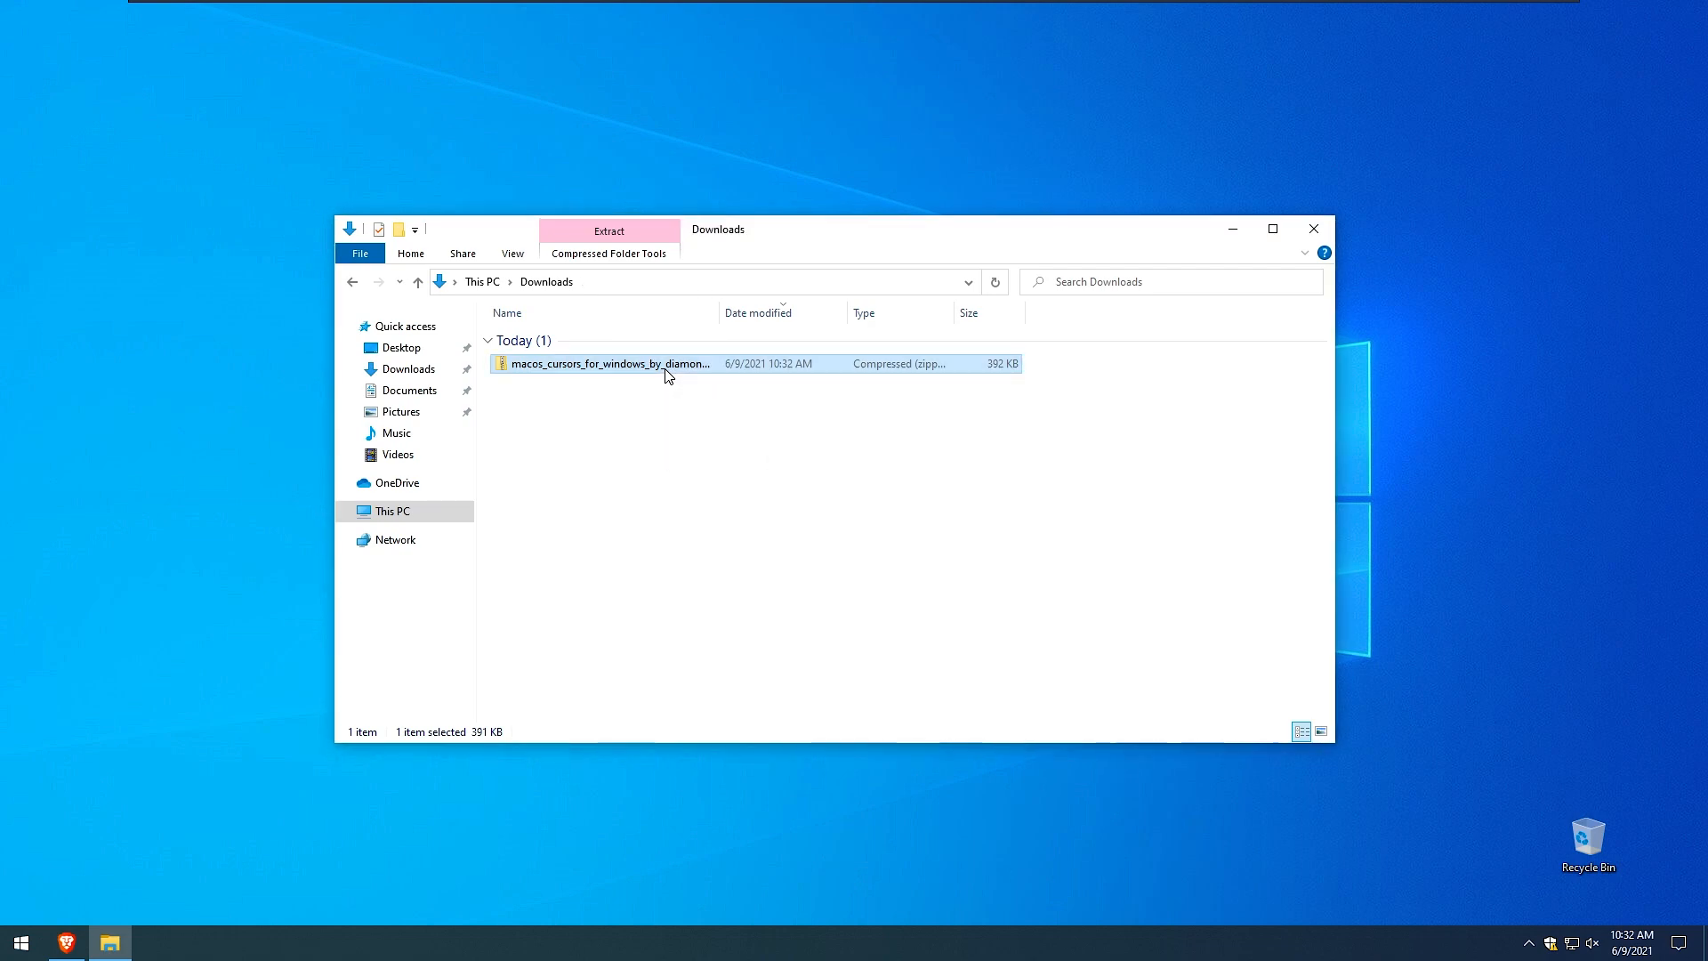
pyautogui.rightClick(716, 370)
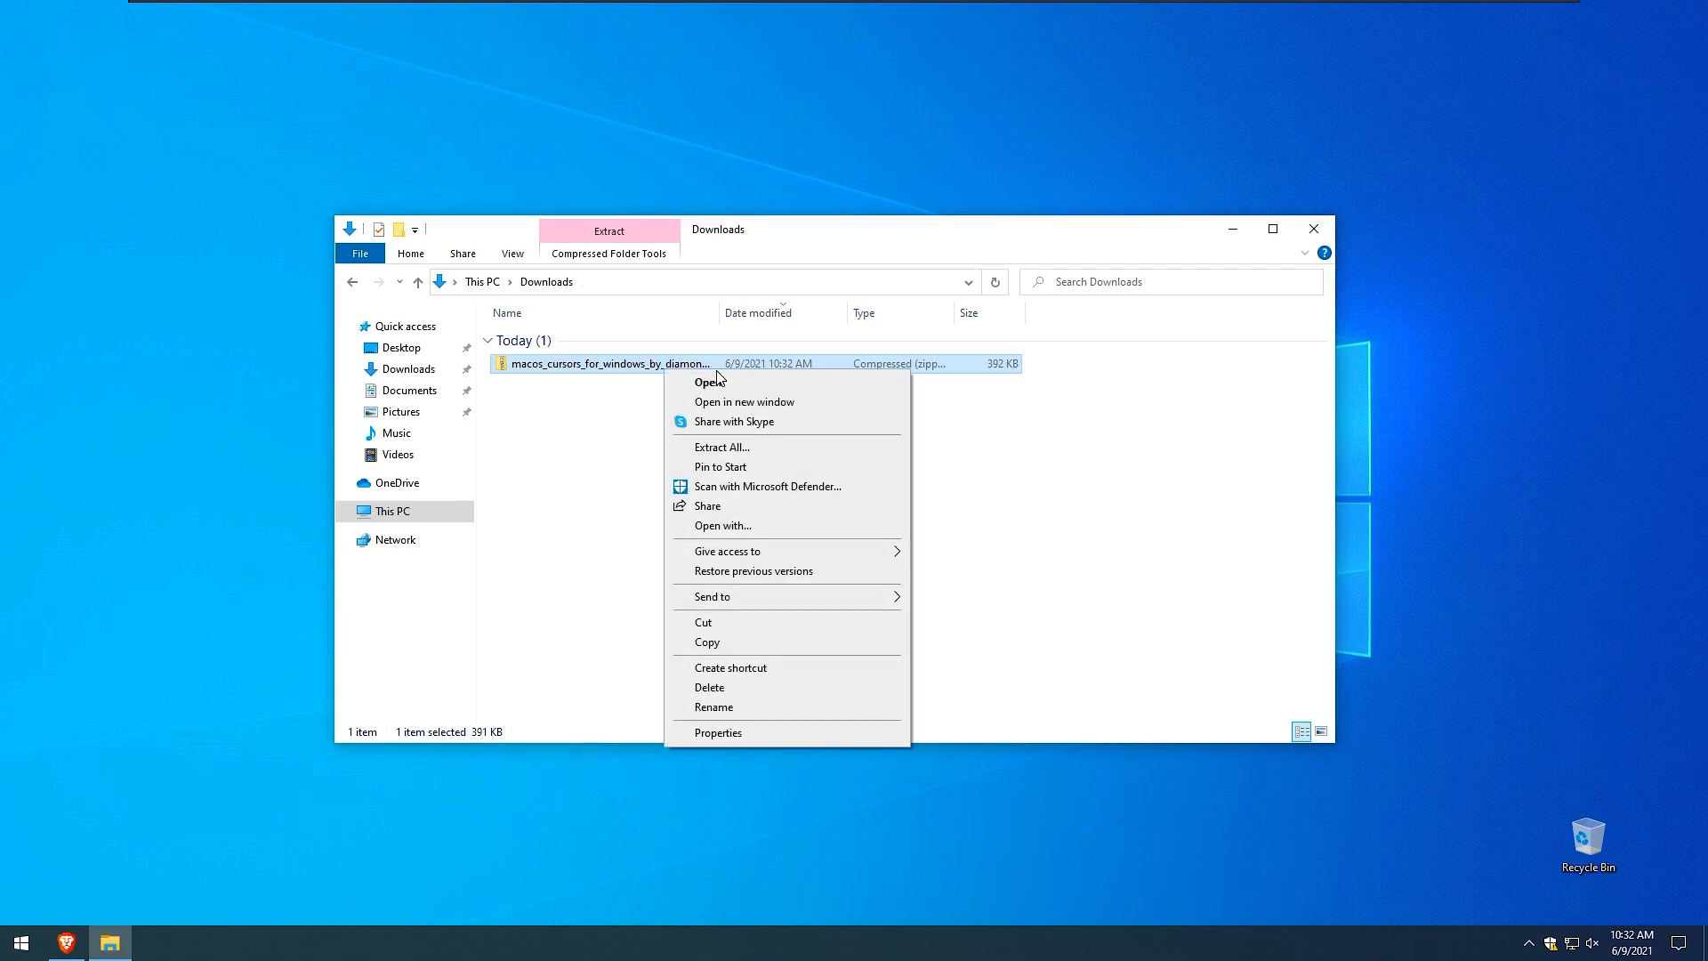
pyautogui.click(752, 453)
pyautogui.click(1006, 644)
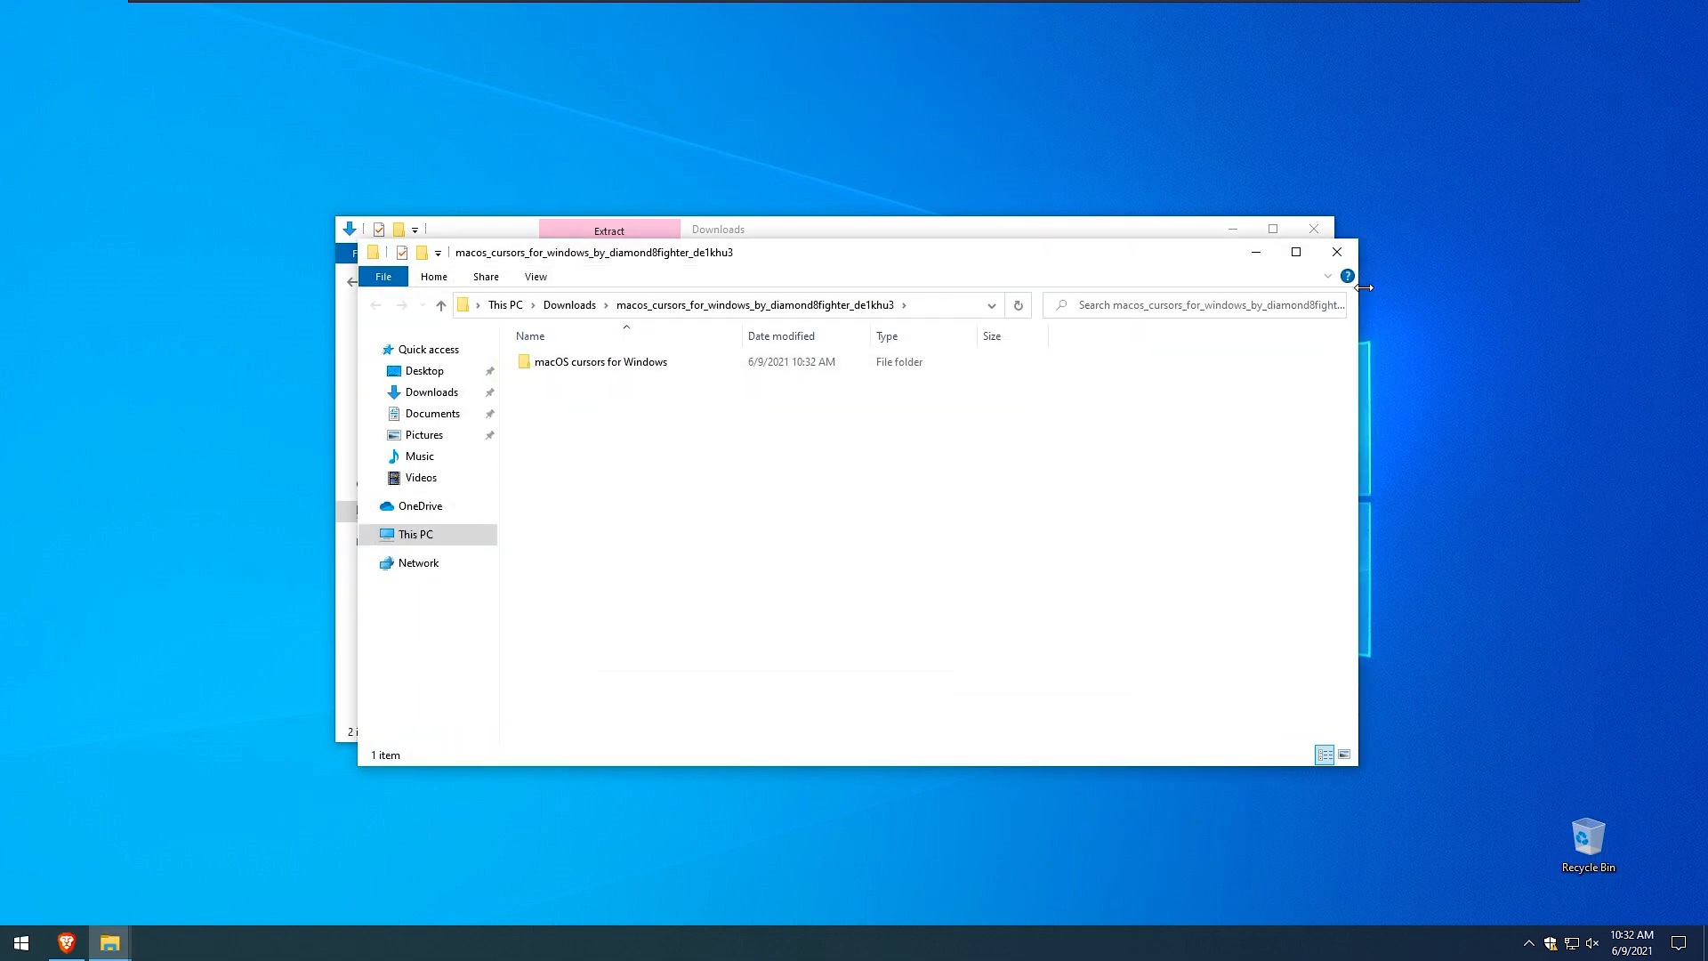
# - Install the cursor set from the .Install setup file in the extracted macOS cursors for Windows folder, allowing the security prompts
pyautogui.click(1338, 254)
pyautogui.doubleClick(669, 383)
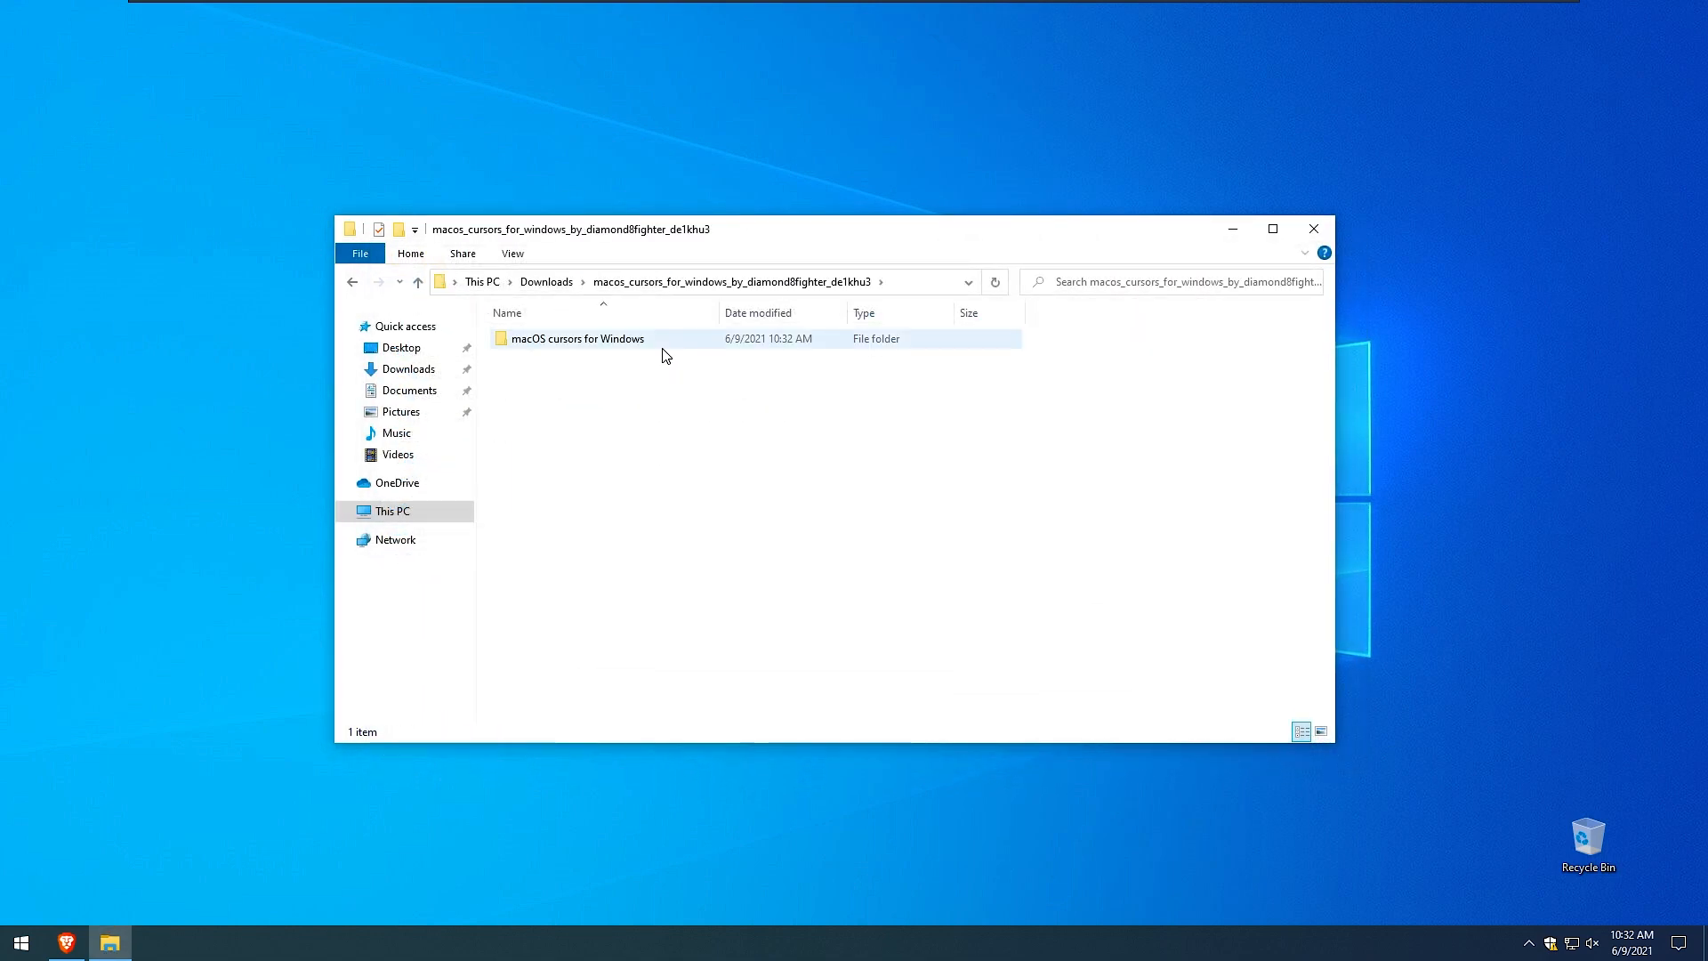
pyautogui.doubleClick(663, 350)
pyautogui.click(625, 340)
pyautogui.rightClick(628, 344)
pyautogui.click(658, 385)
pyautogui.click(939, 495)
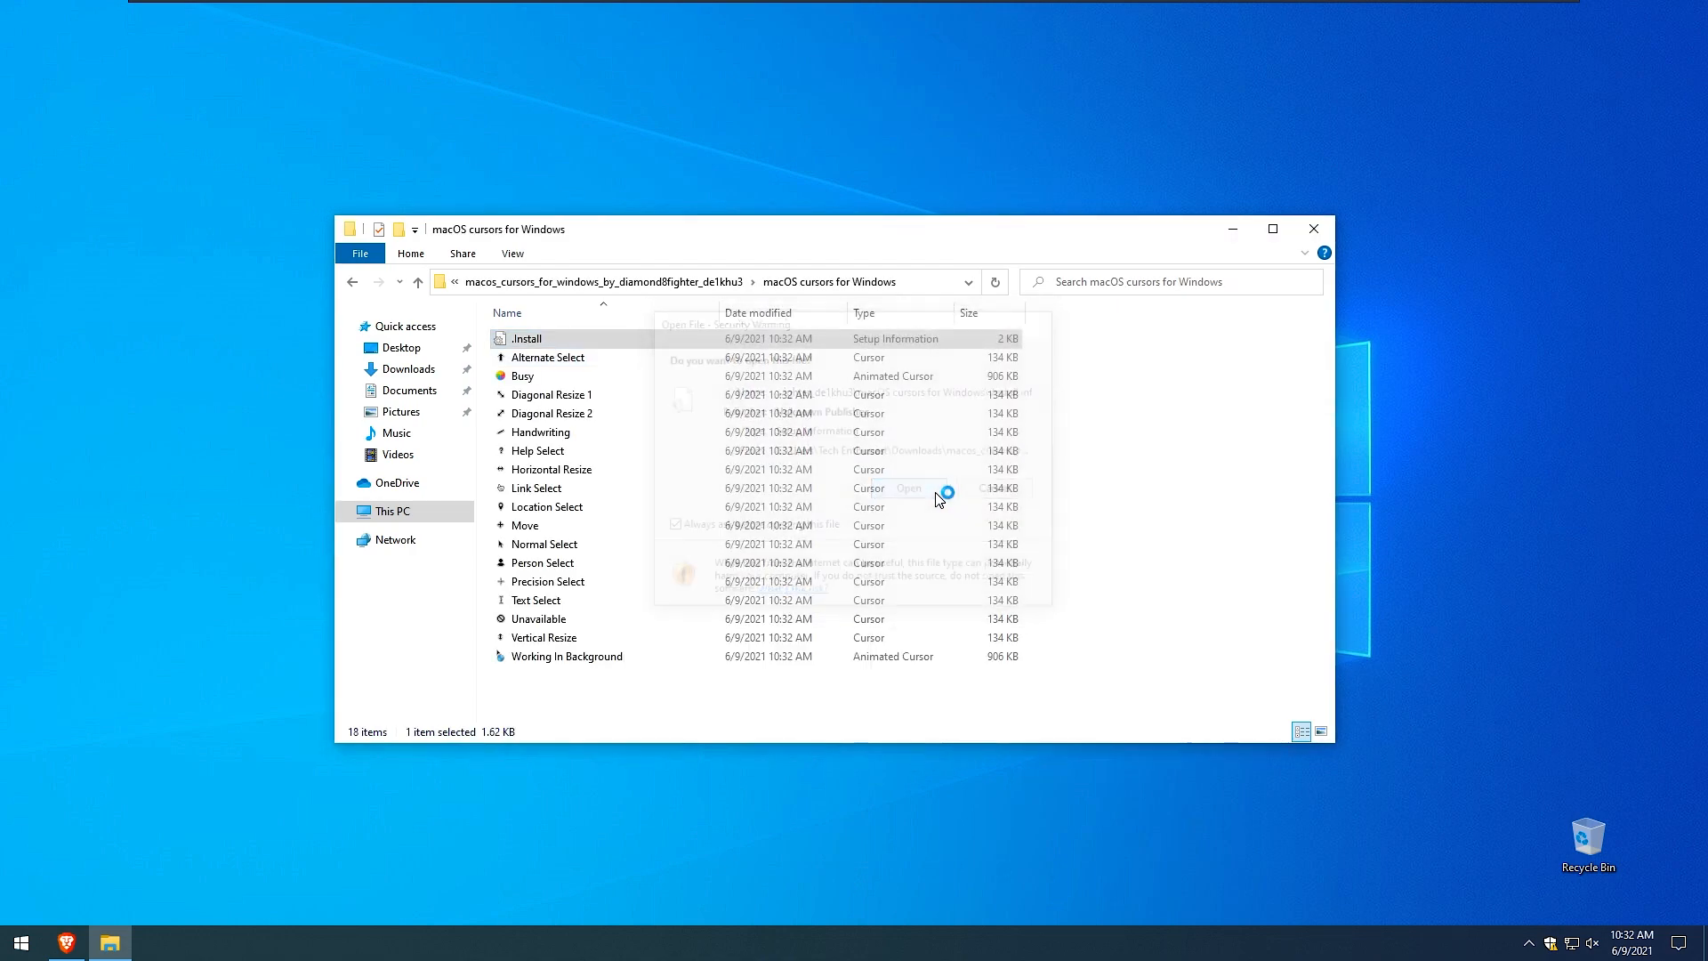
pyautogui.click(790, 584)
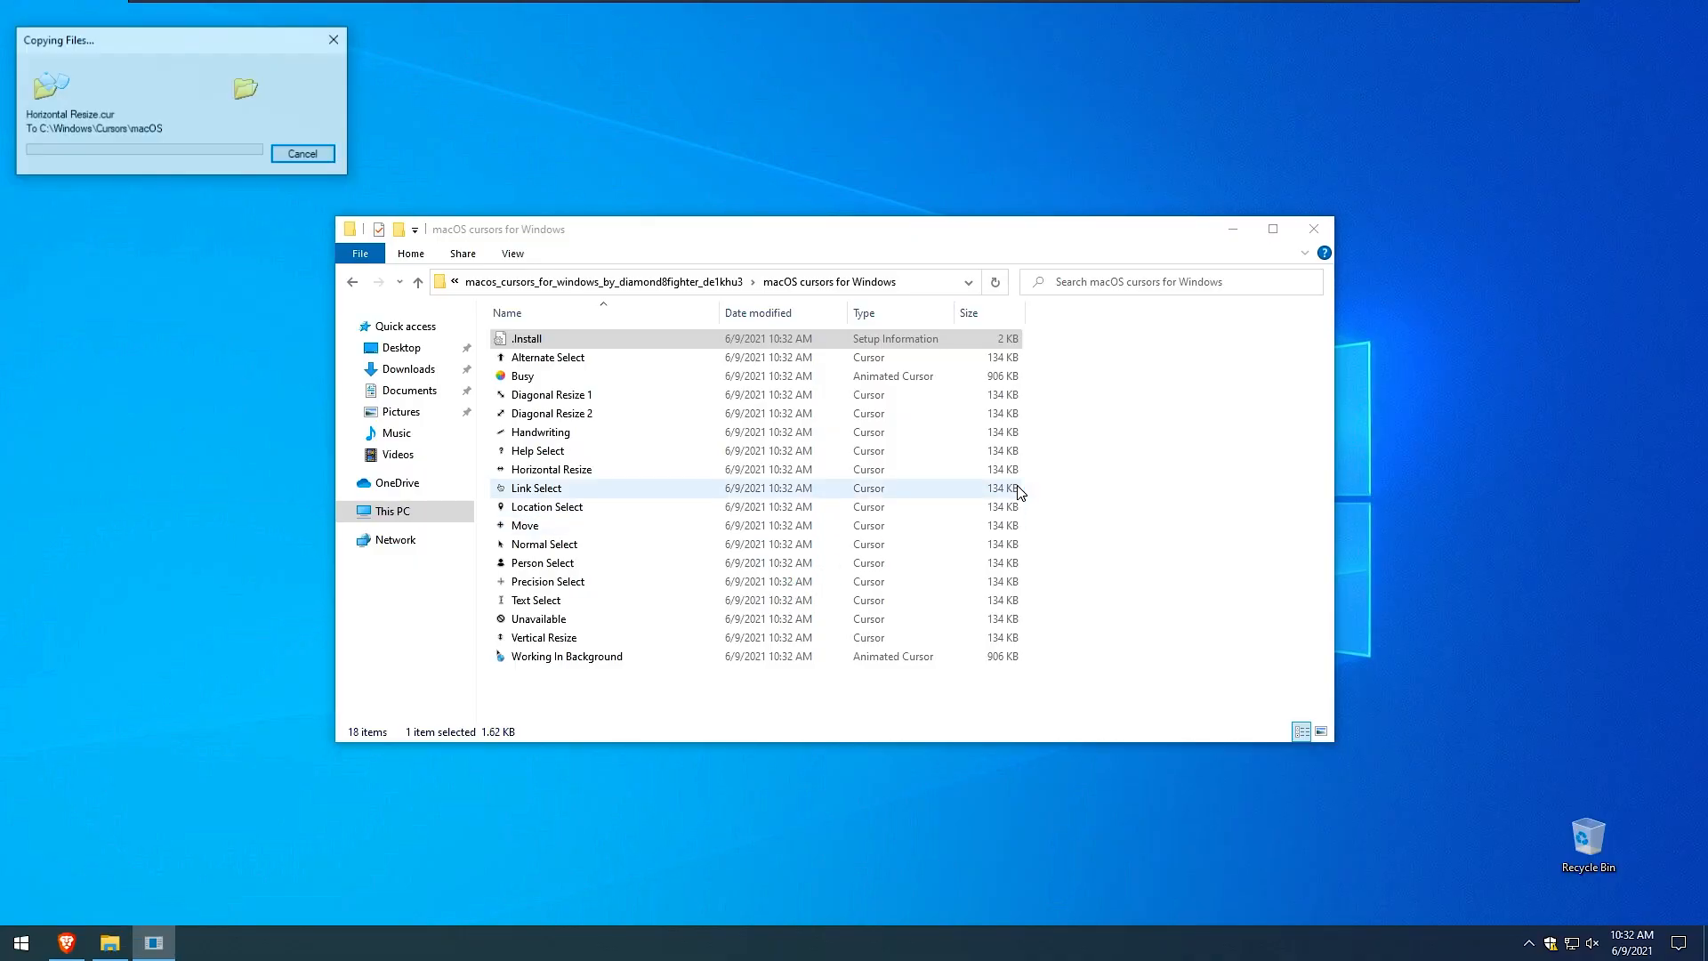
pyautogui.click(1232, 229)
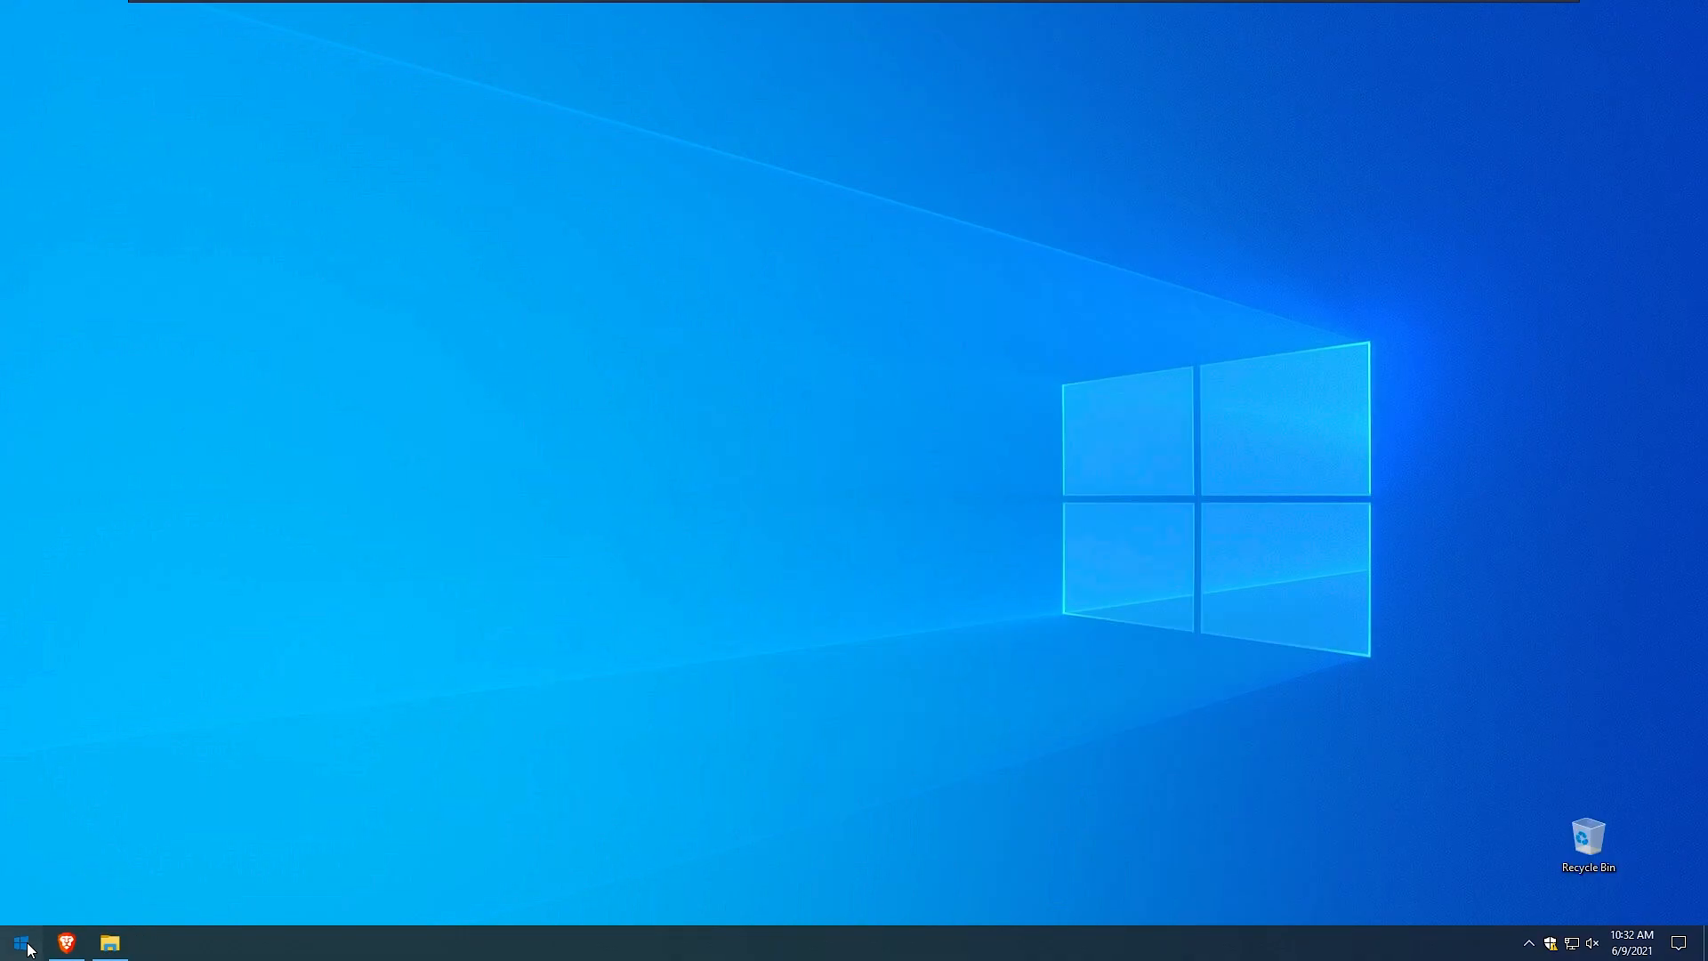
# - Search Windows for "cursor" and follow the related mouse settings to open the Mouse Properties dialog
pyautogui.click(25, 945)
pyautogui.write('cursor')
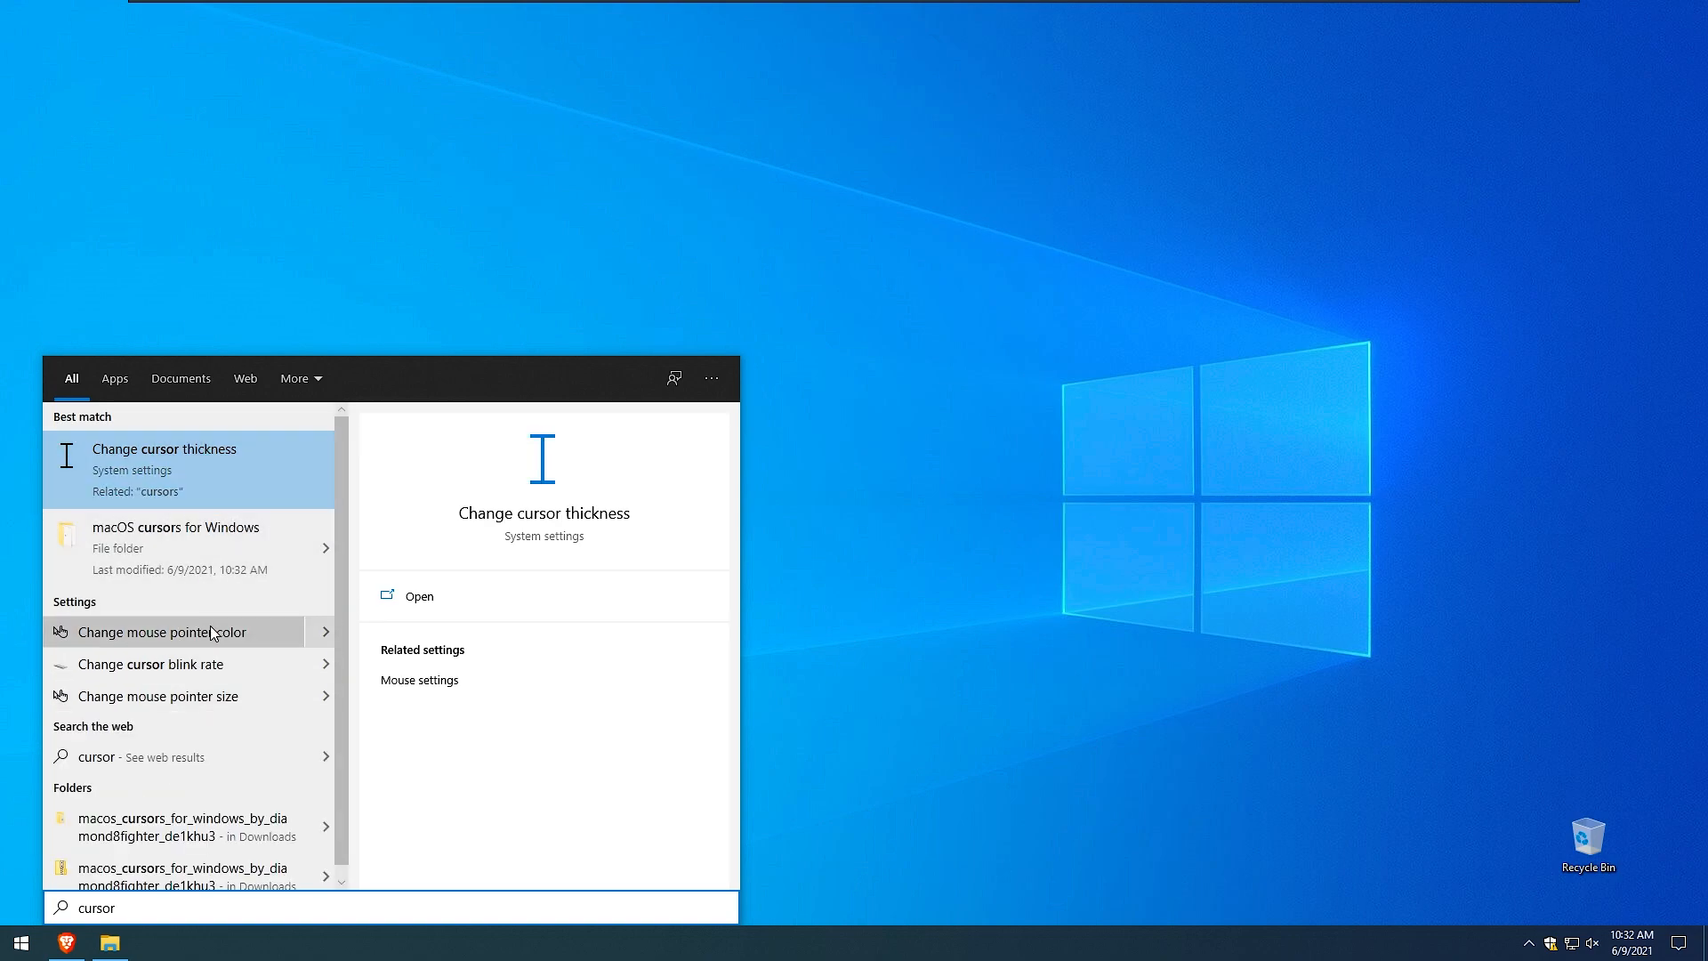
pyautogui.click(215, 464)
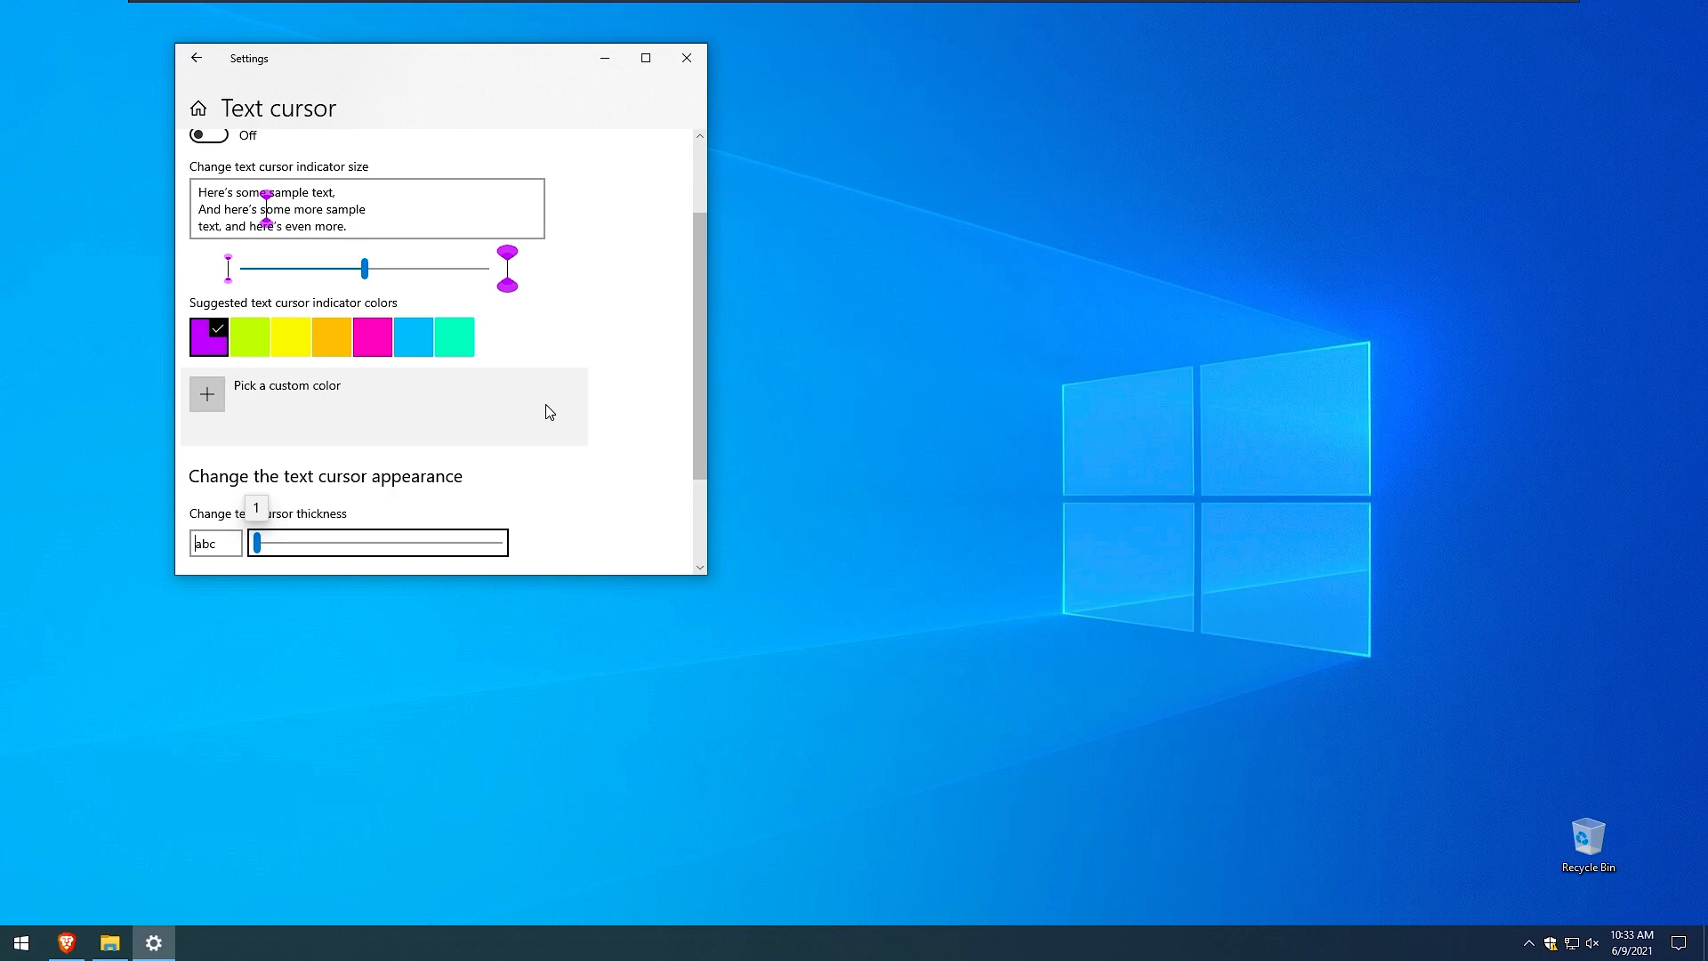
pyautogui.moveTo(702, 302); pyautogui.dragTo(678, 457)
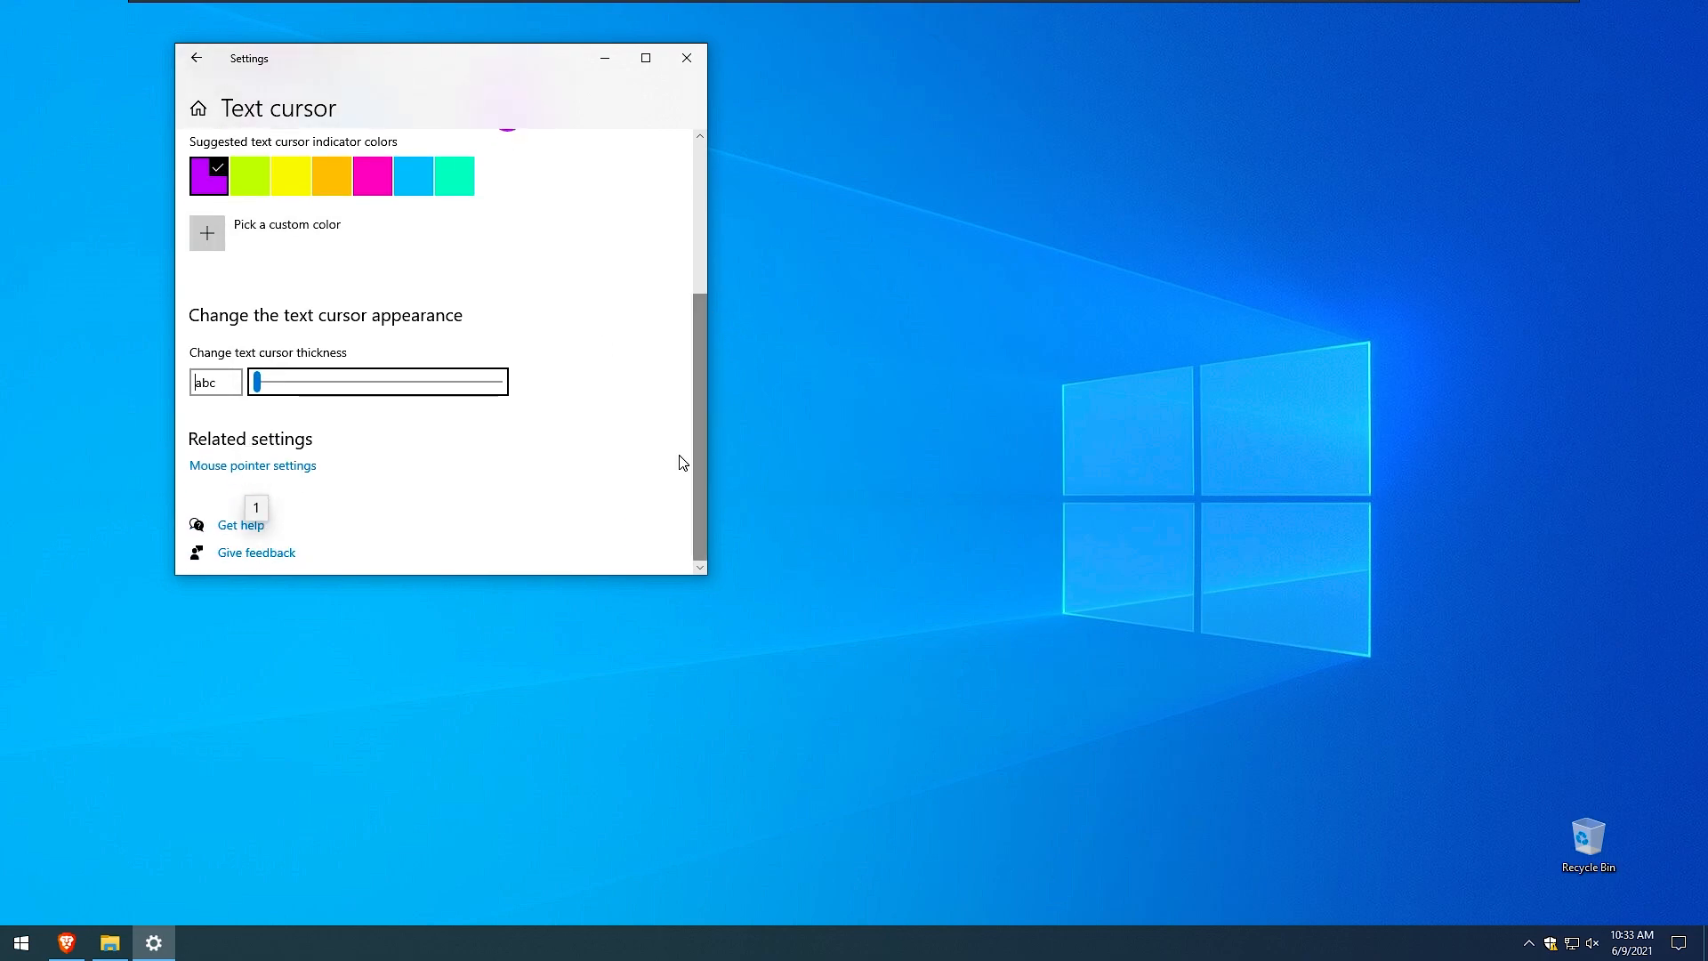
pyautogui.click(293, 464)
pyautogui.moveTo(697, 271); pyautogui.dragTo(698, 473)
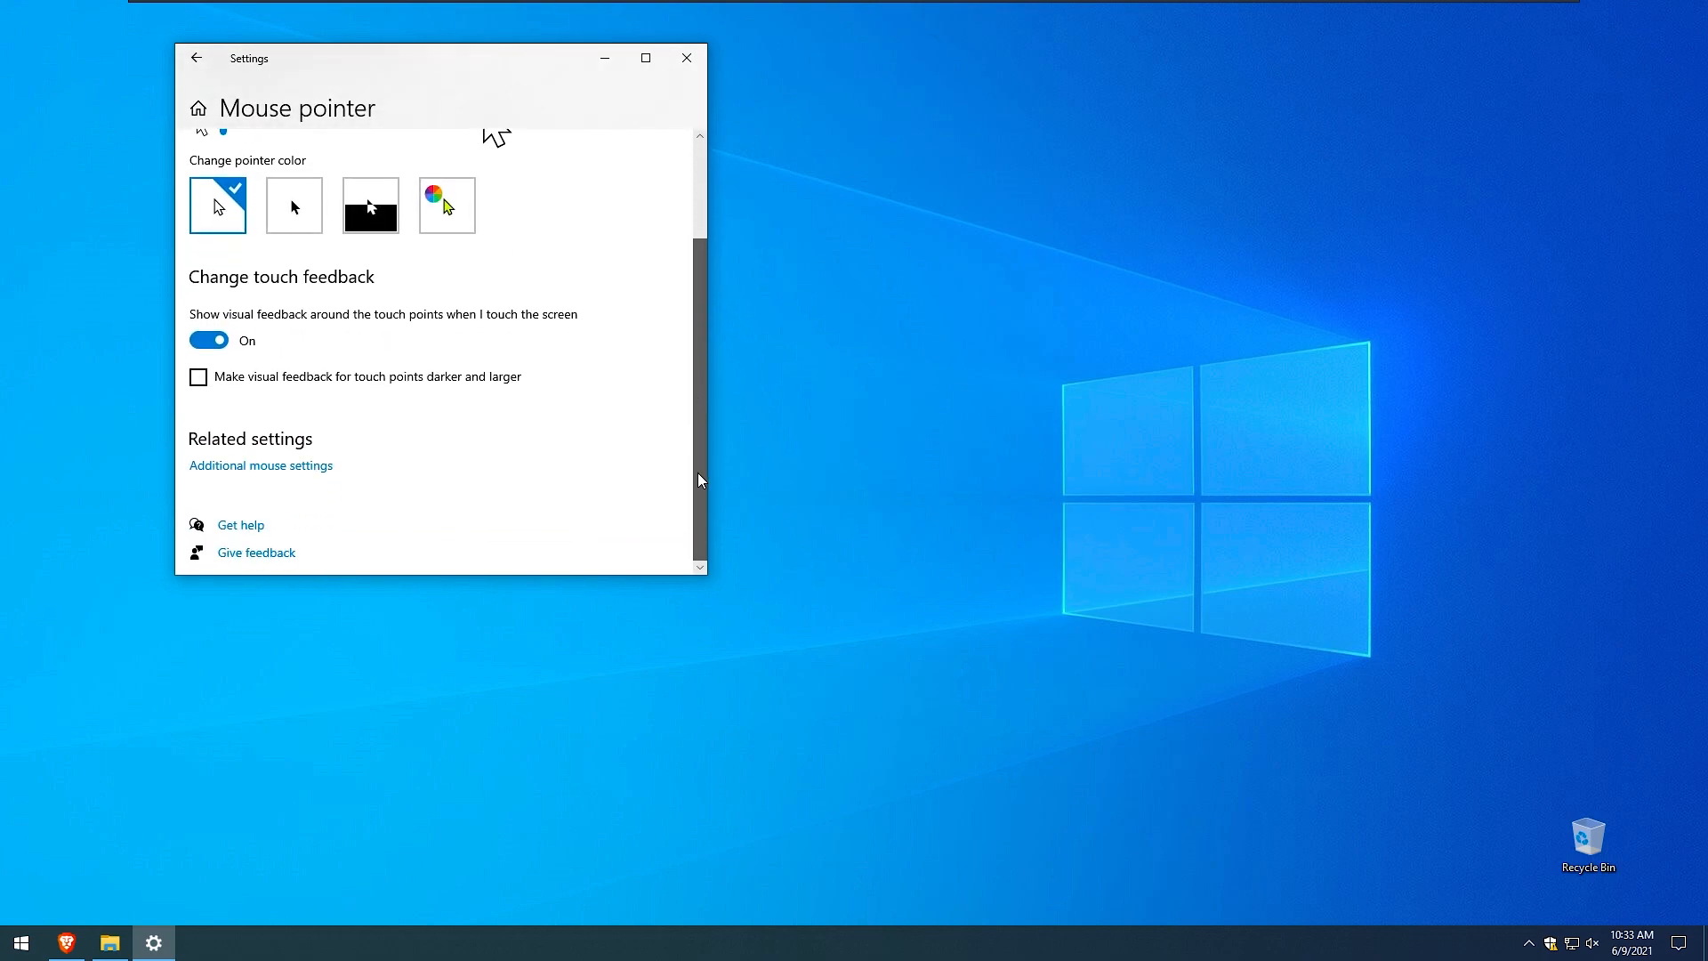
pyautogui.click(299, 464)
pyautogui.scroll(-3, 493, 383)
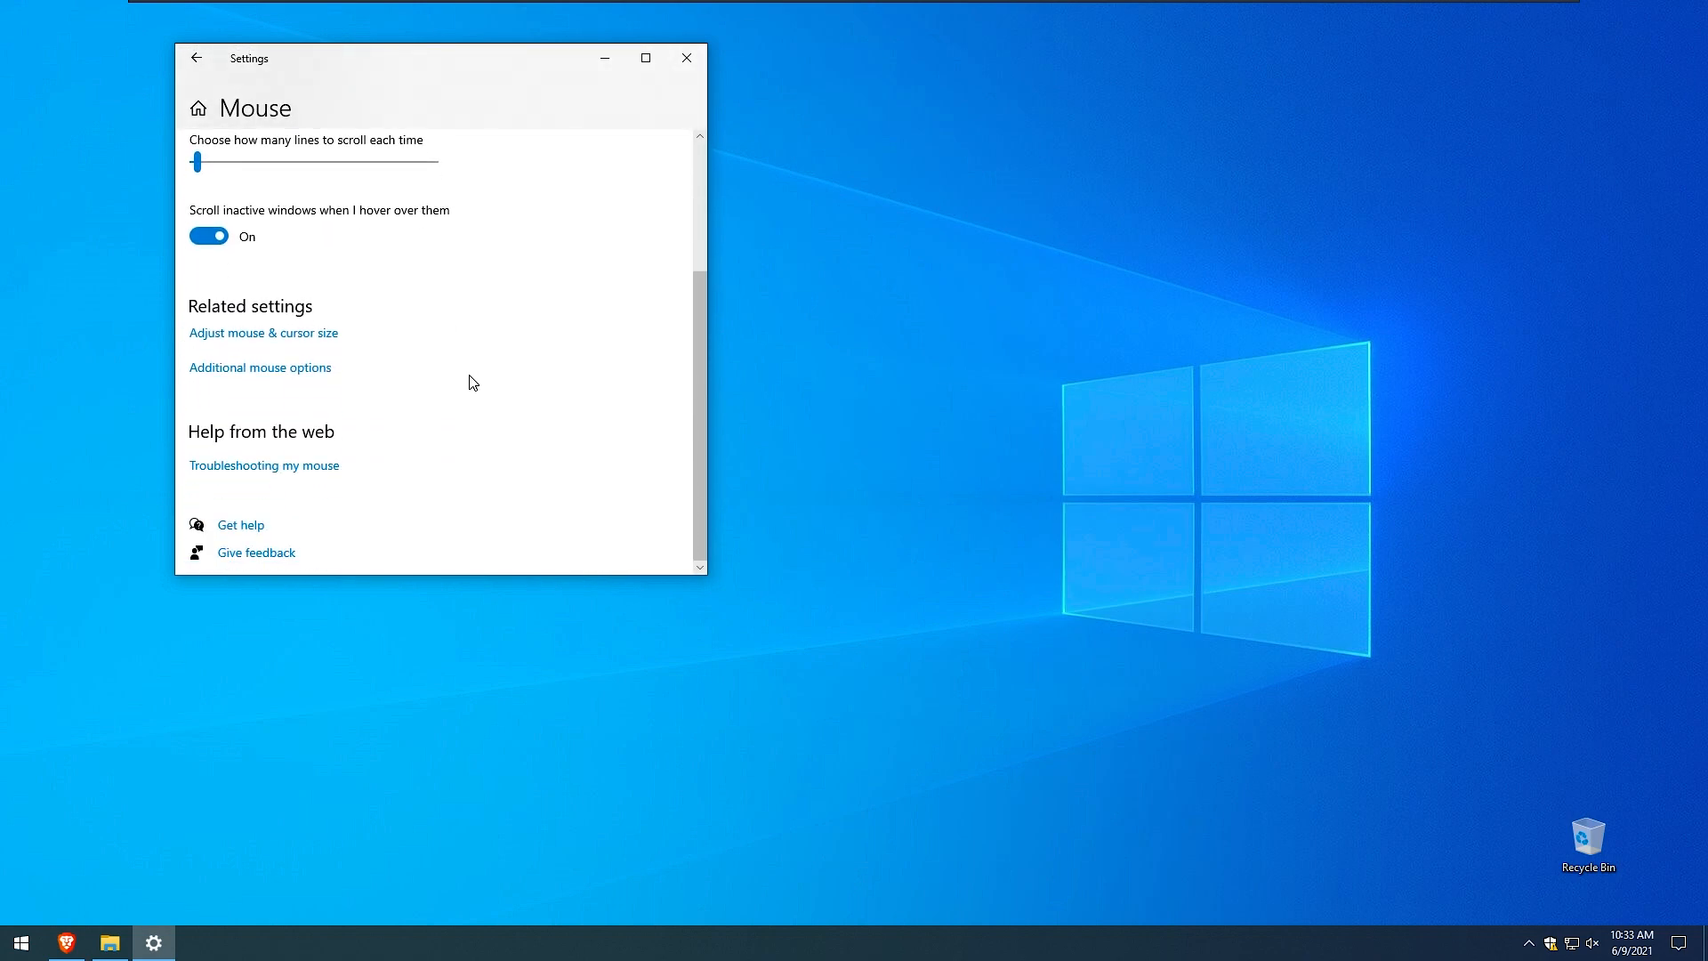
pyautogui.click(323, 377)
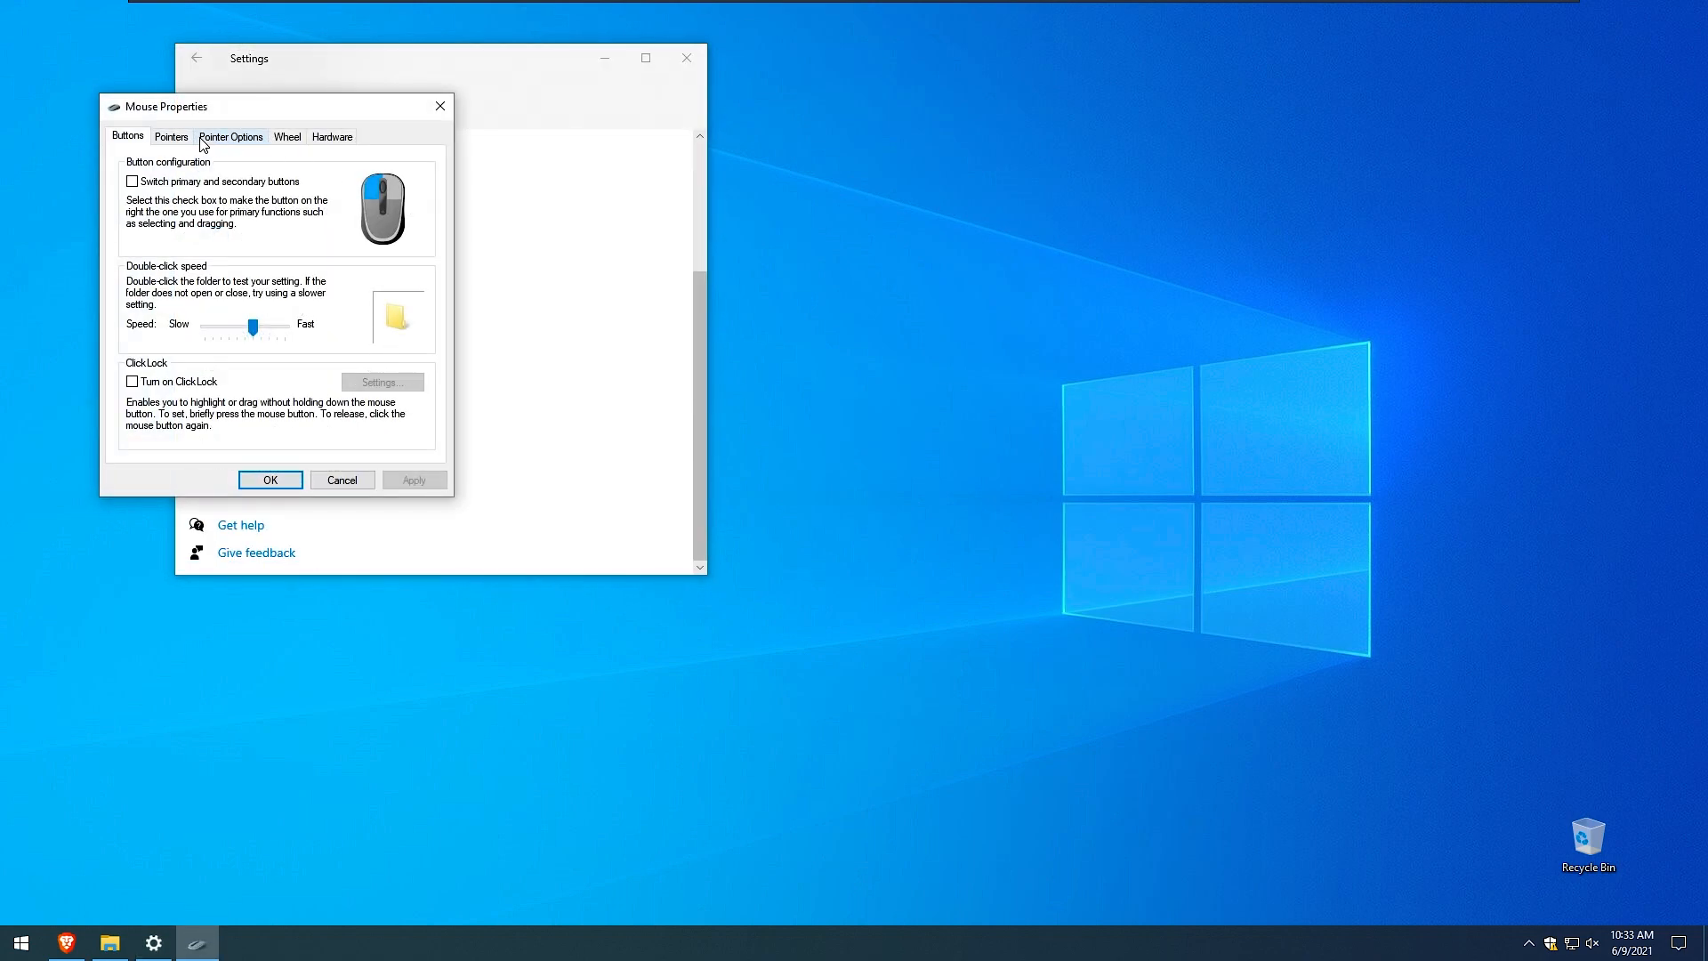
# - Apply the macOS pointer scheme, agree to replace the existing scheme, and close the mouse settings
pyautogui.click(171, 136)
pyautogui.click(215, 185)
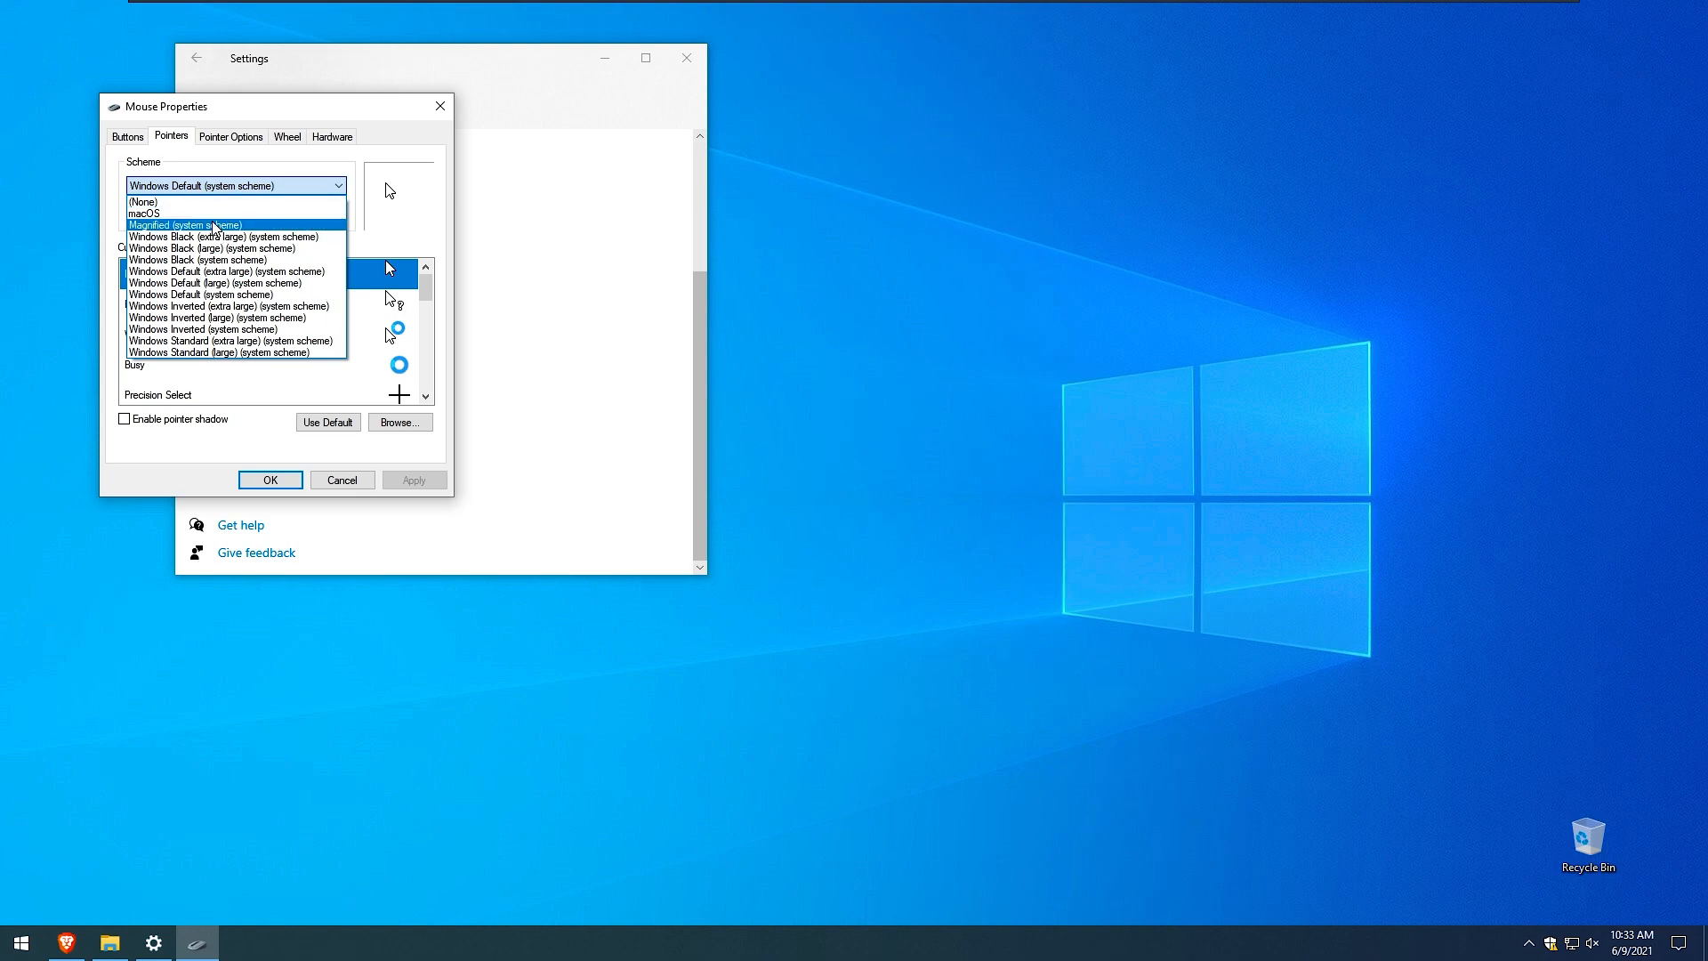
pyautogui.click(210, 220)
pyautogui.click(416, 481)
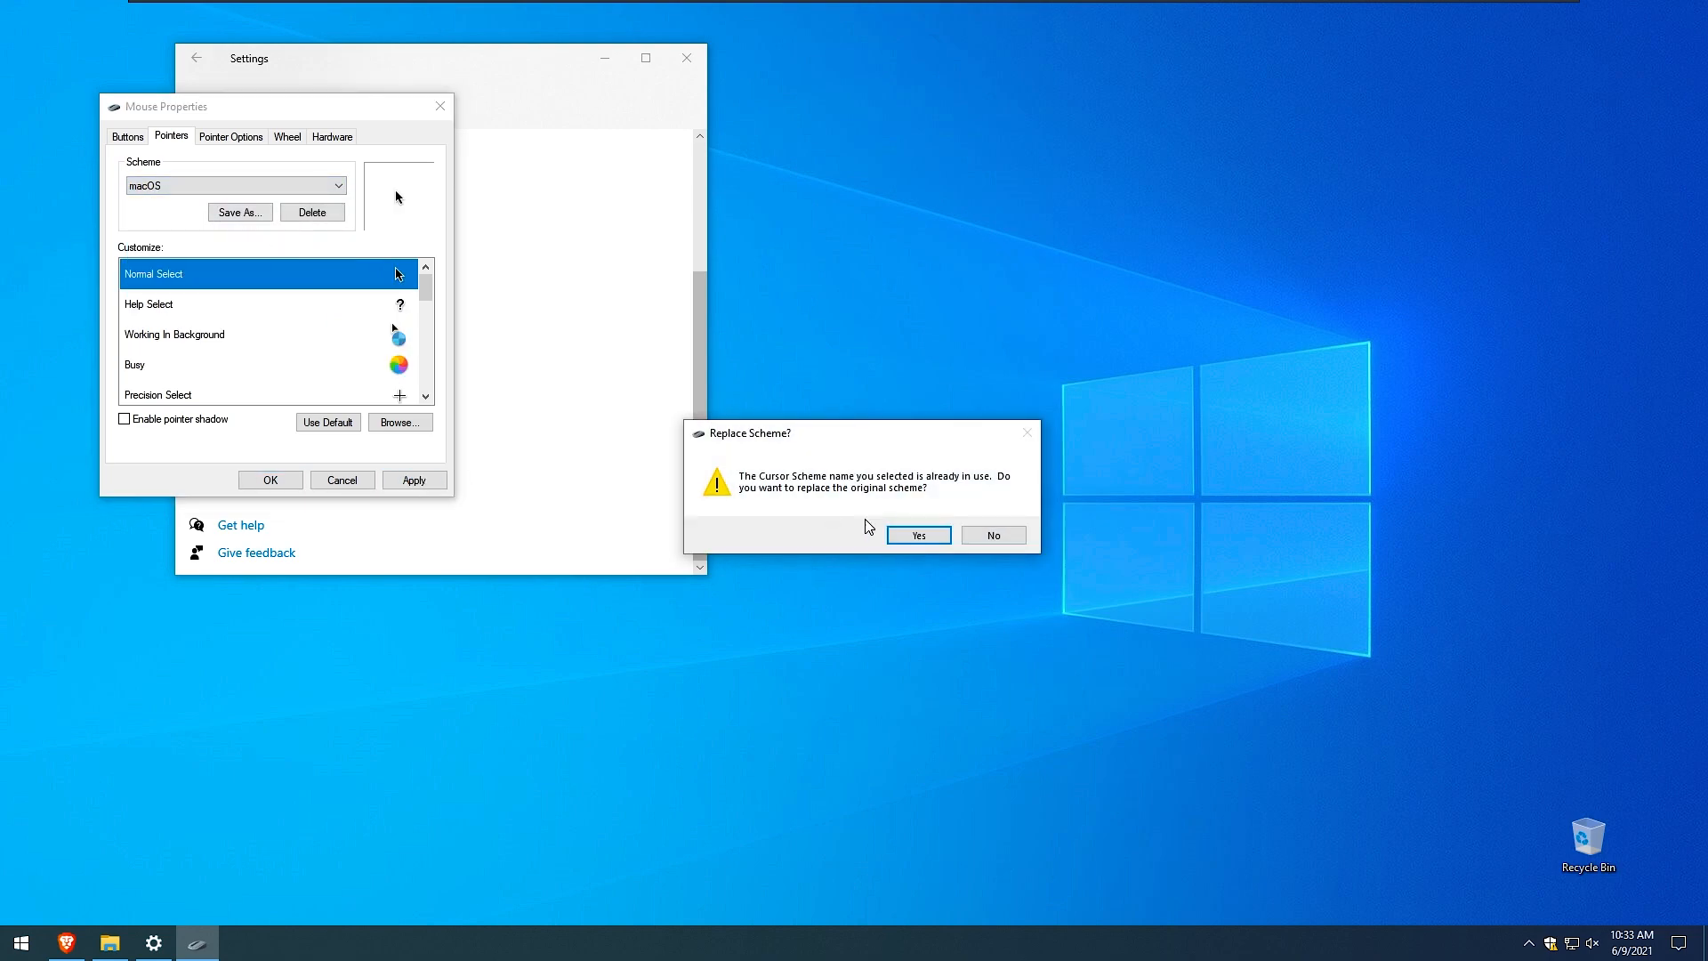
pyautogui.click(916, 535)
pyautogui.click(271, 480)
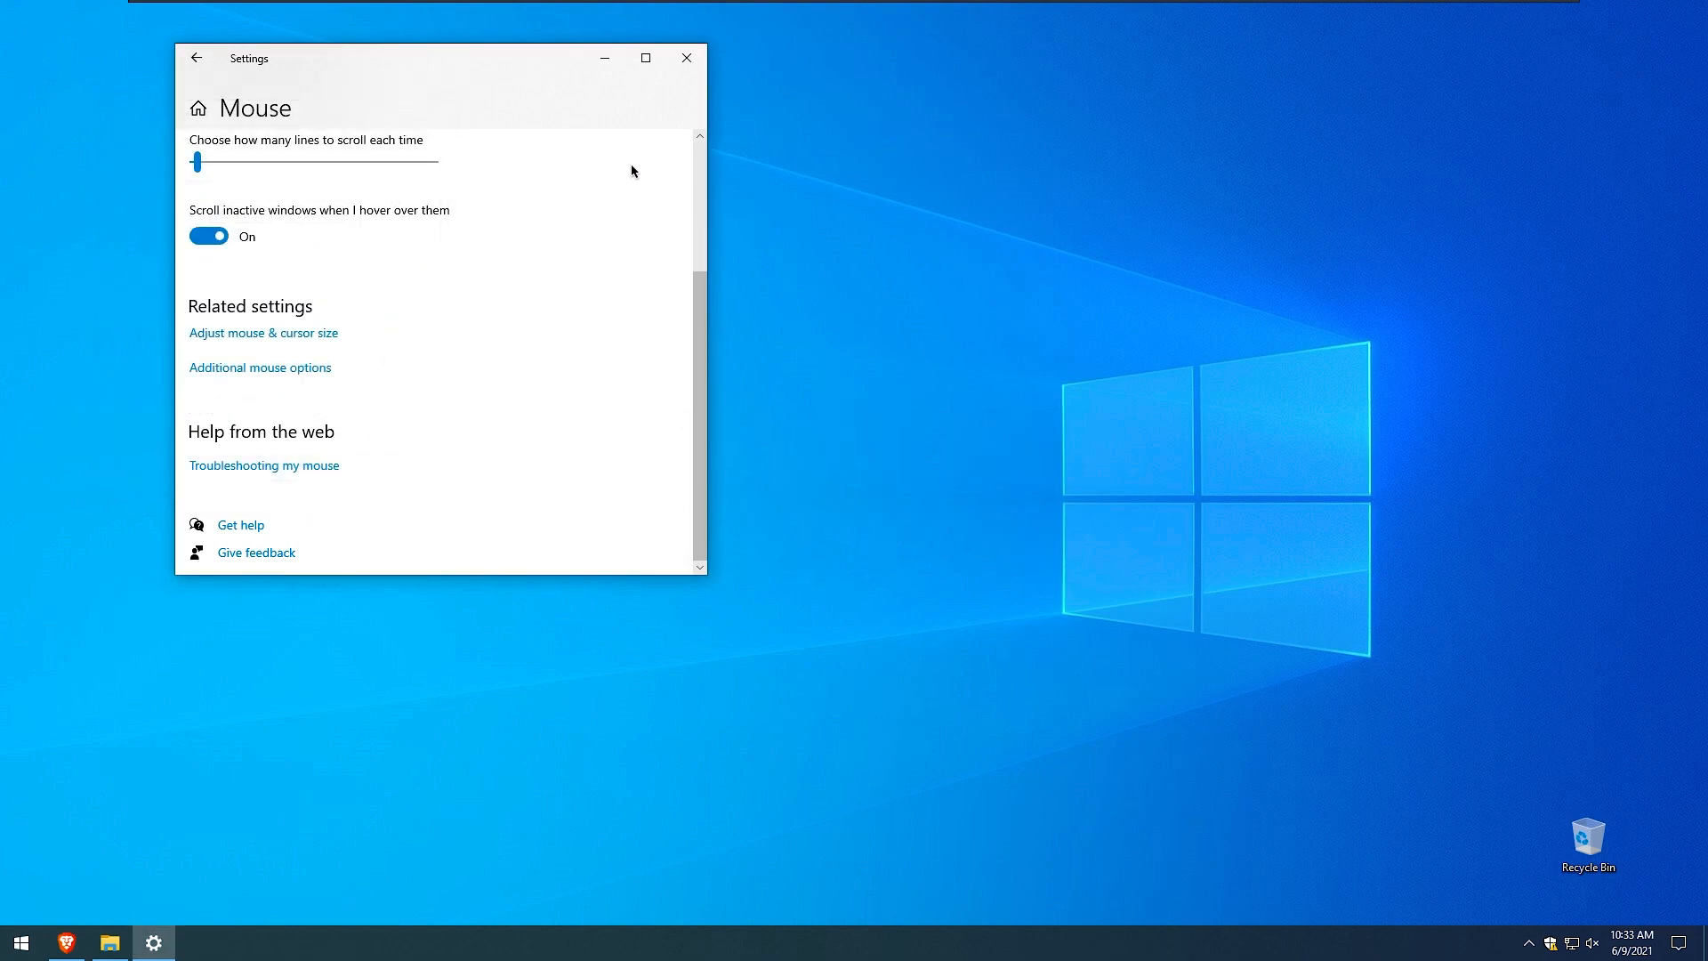
pyautogui.click(676, 72)
# - Switch to Brave and download the free Winstep Nexus dock as the nexus zip to the Downloads folder
pyautogui.click(65, 942)
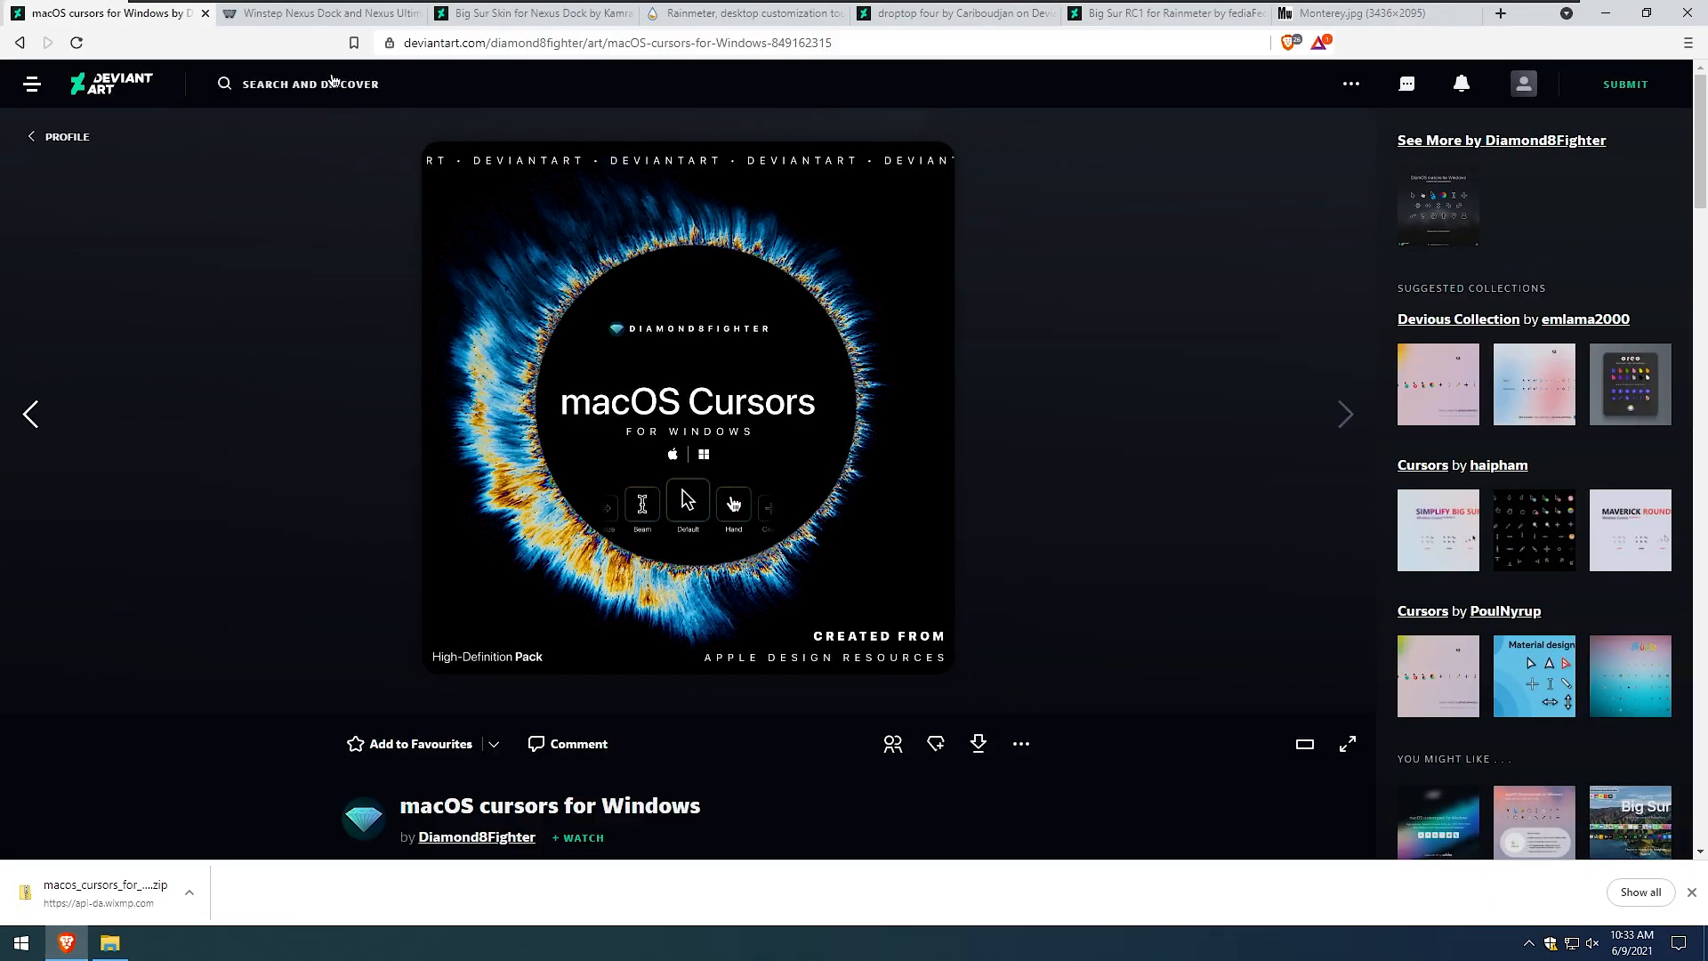
pyautogui.click(347, 16)
pyautogui.scroll(-3, 649, 587)
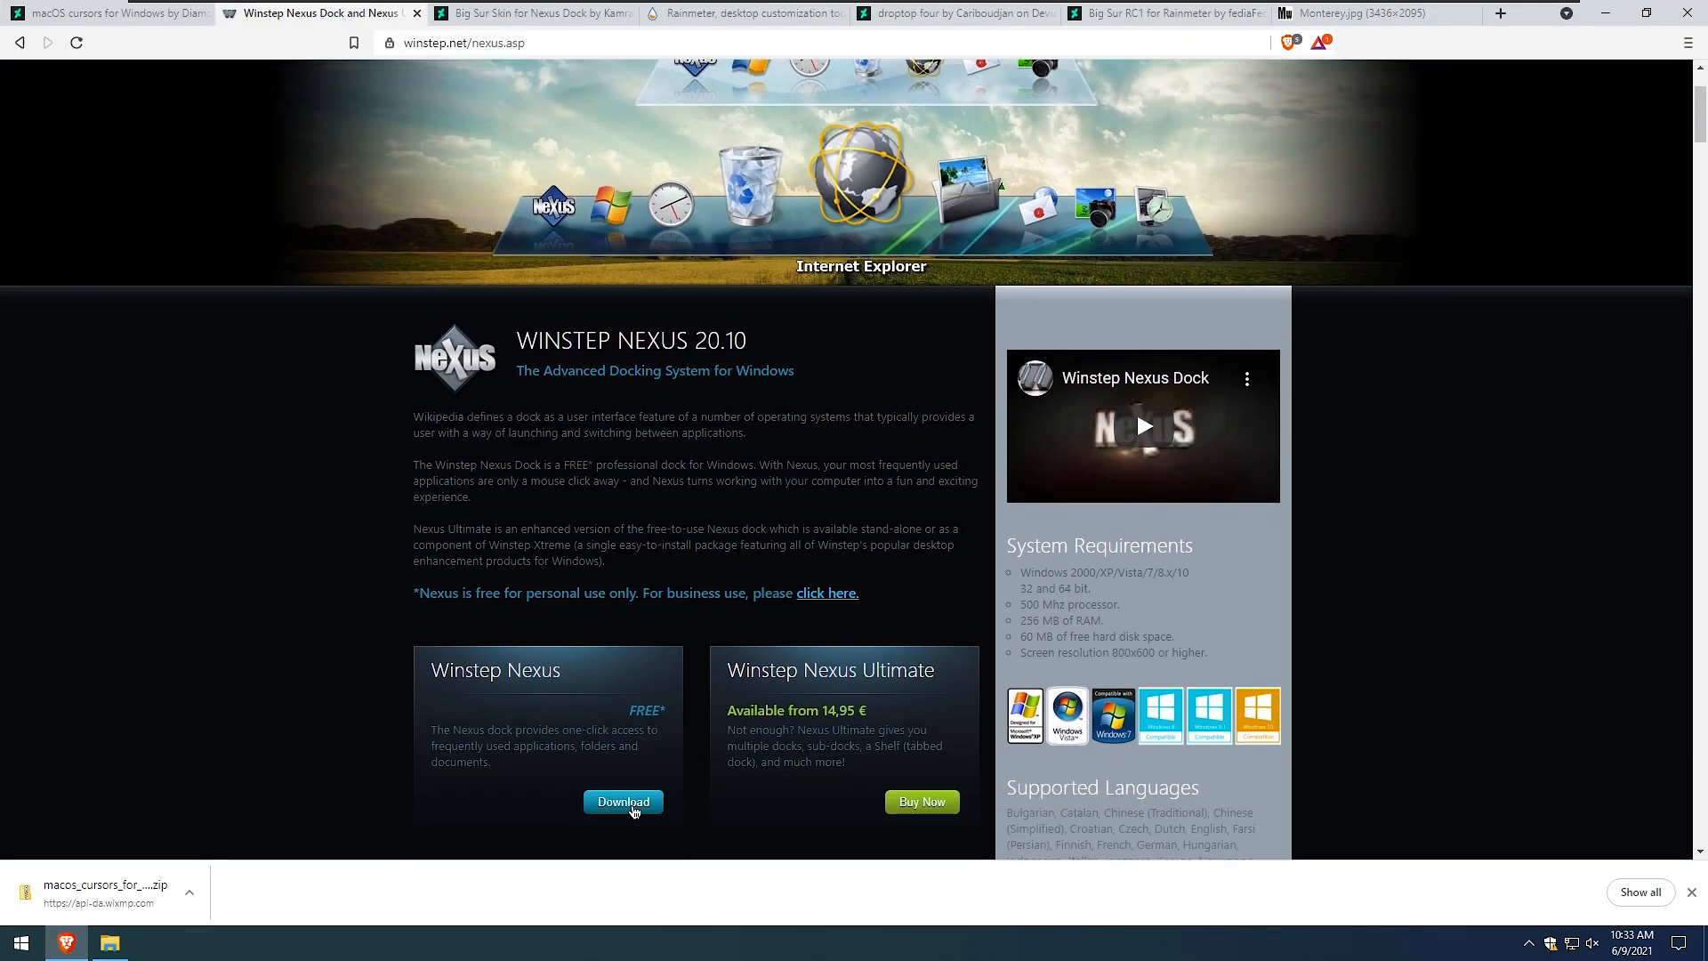
pyautogui.click(654, 798)
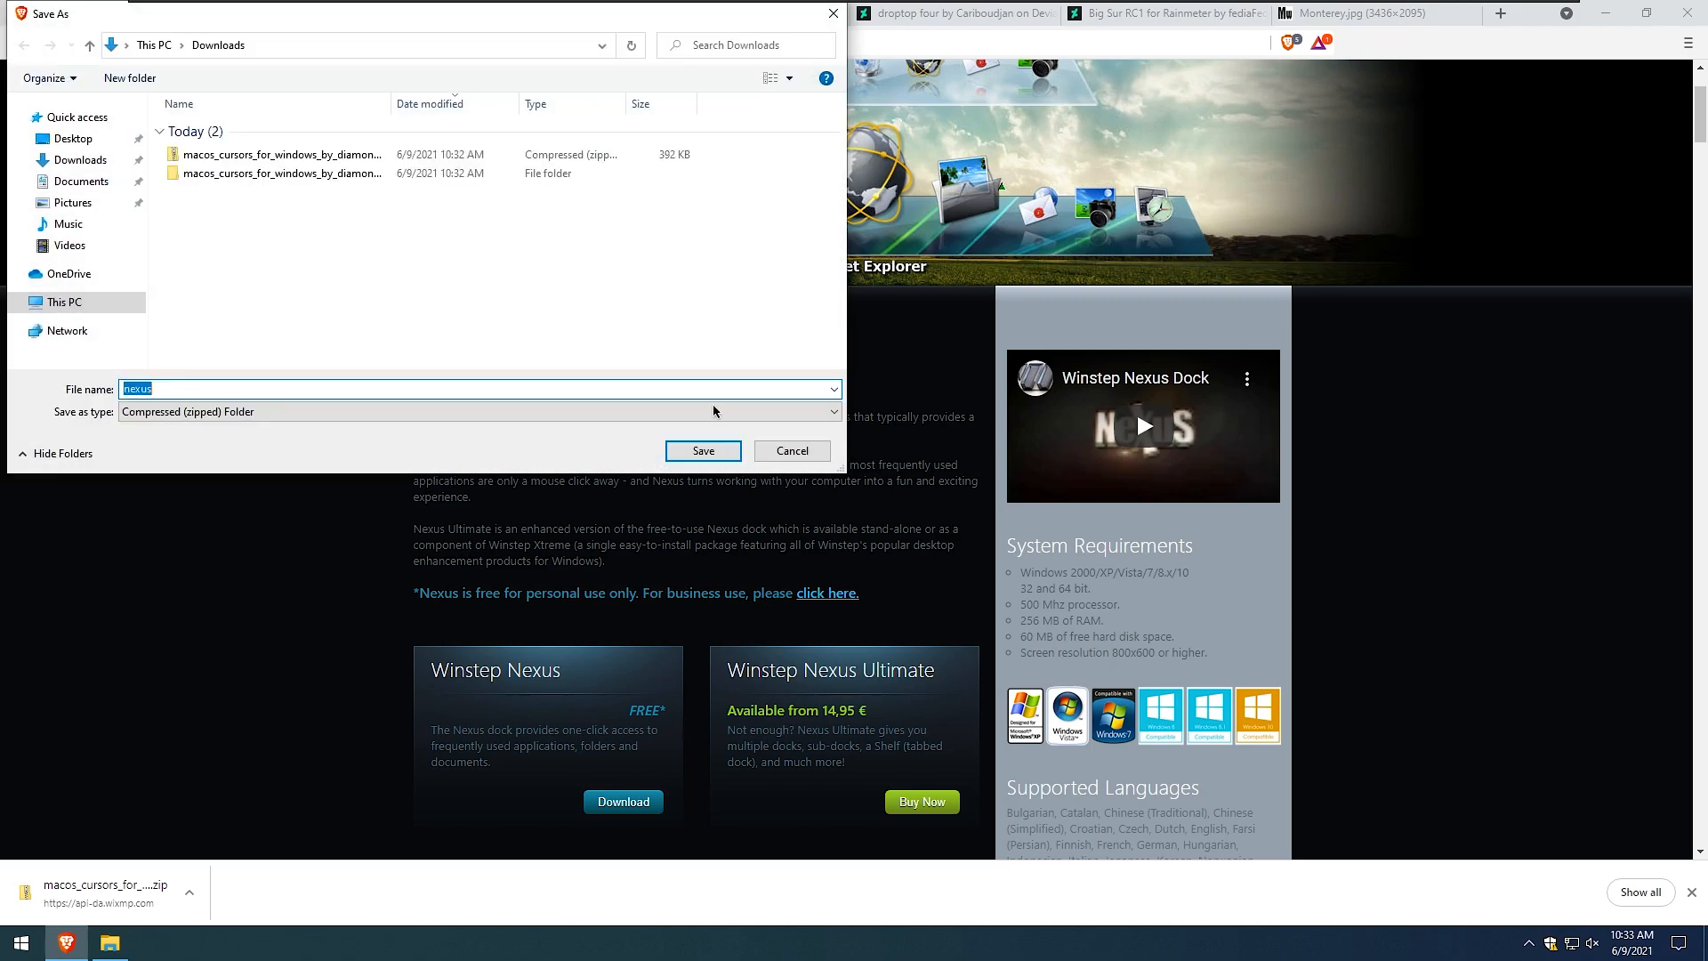
pyautogui.click(708, 448)
# - In File Explorer, extract the nexus zip inside the Downloads folder
pyautogui.click(110, 943)
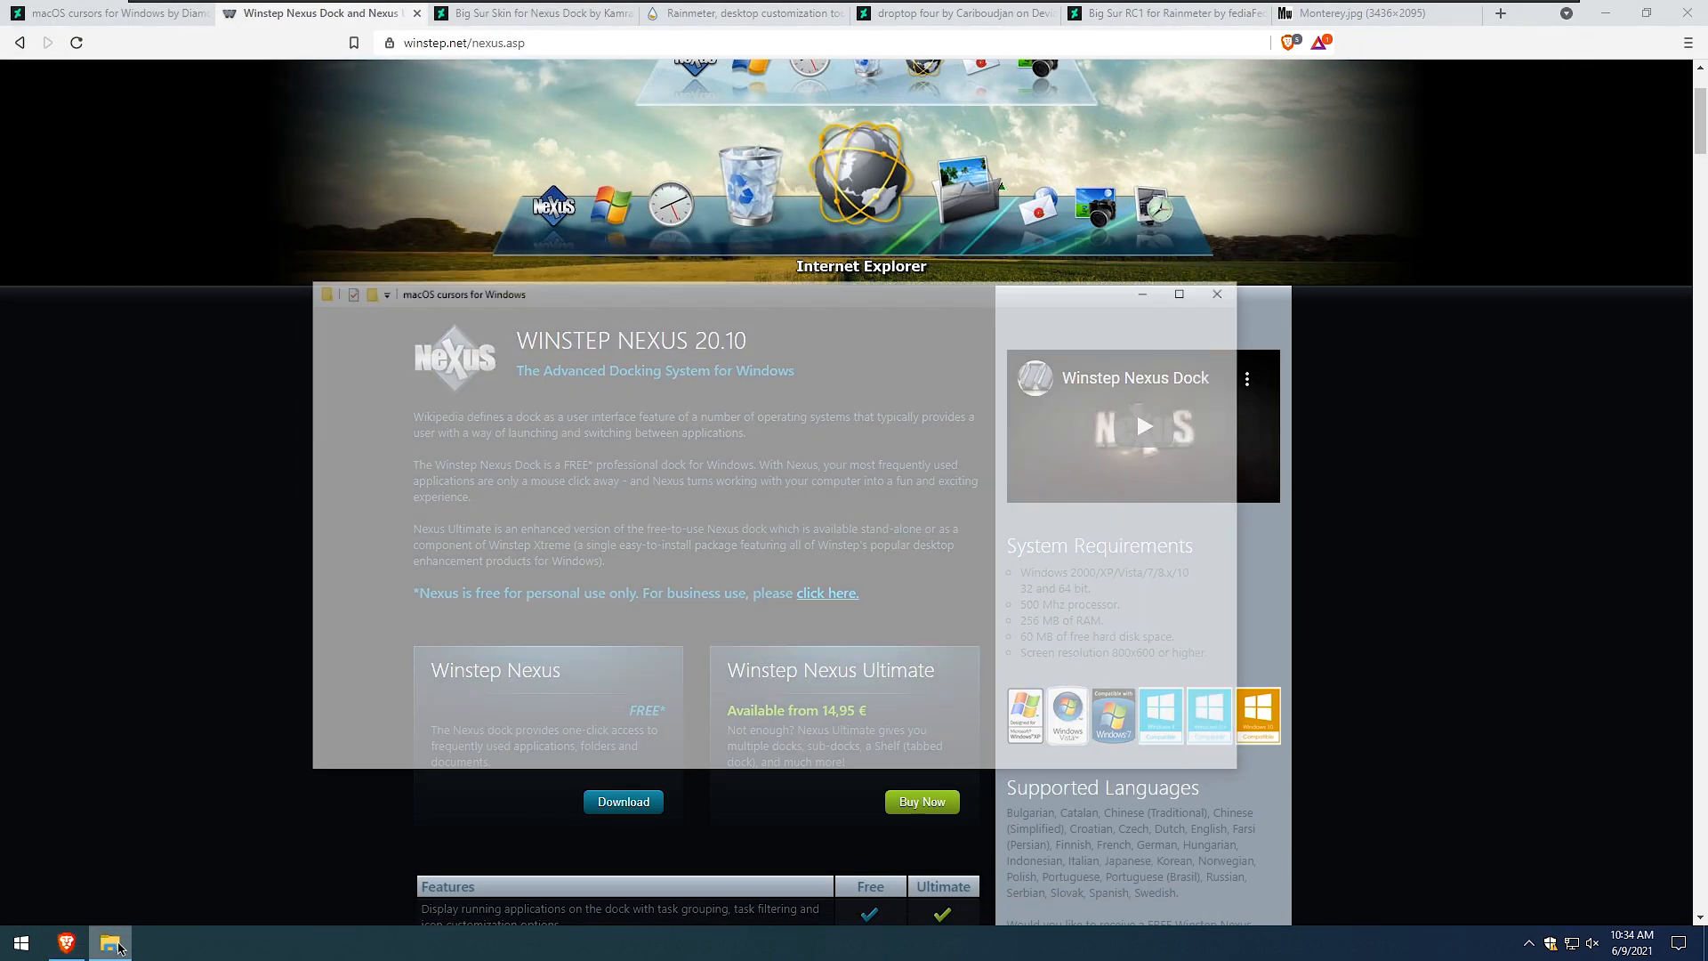
pyautogui.click(414, 369)
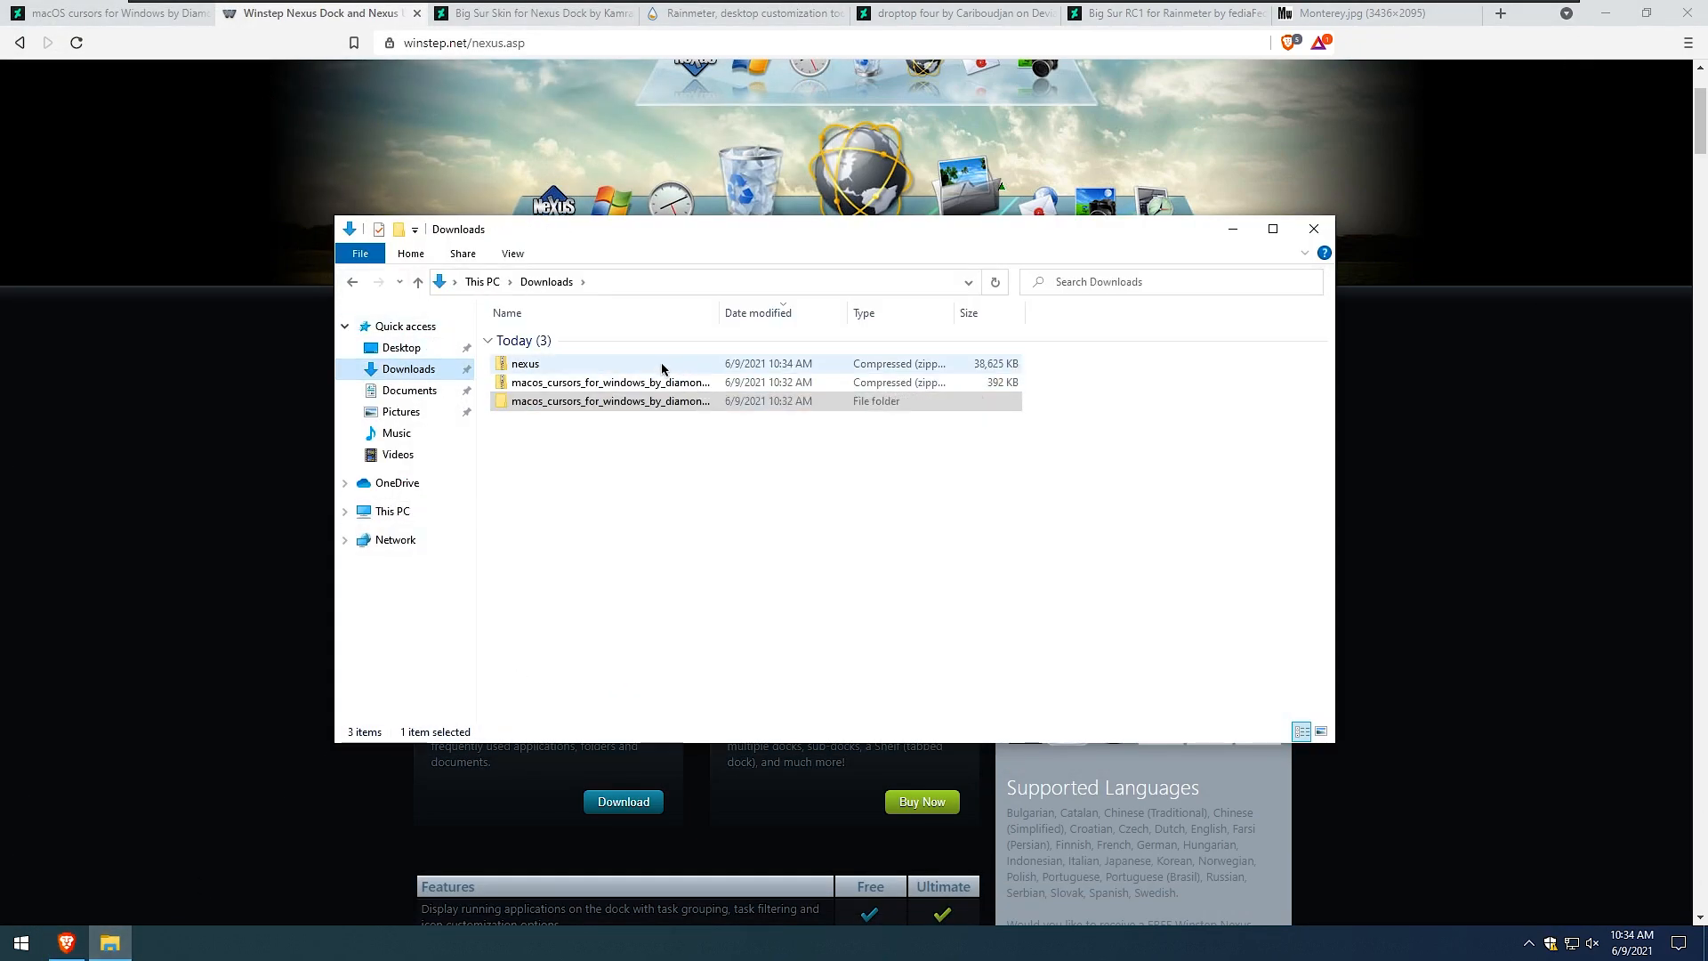
pyautogui.rightClick(659, 367)
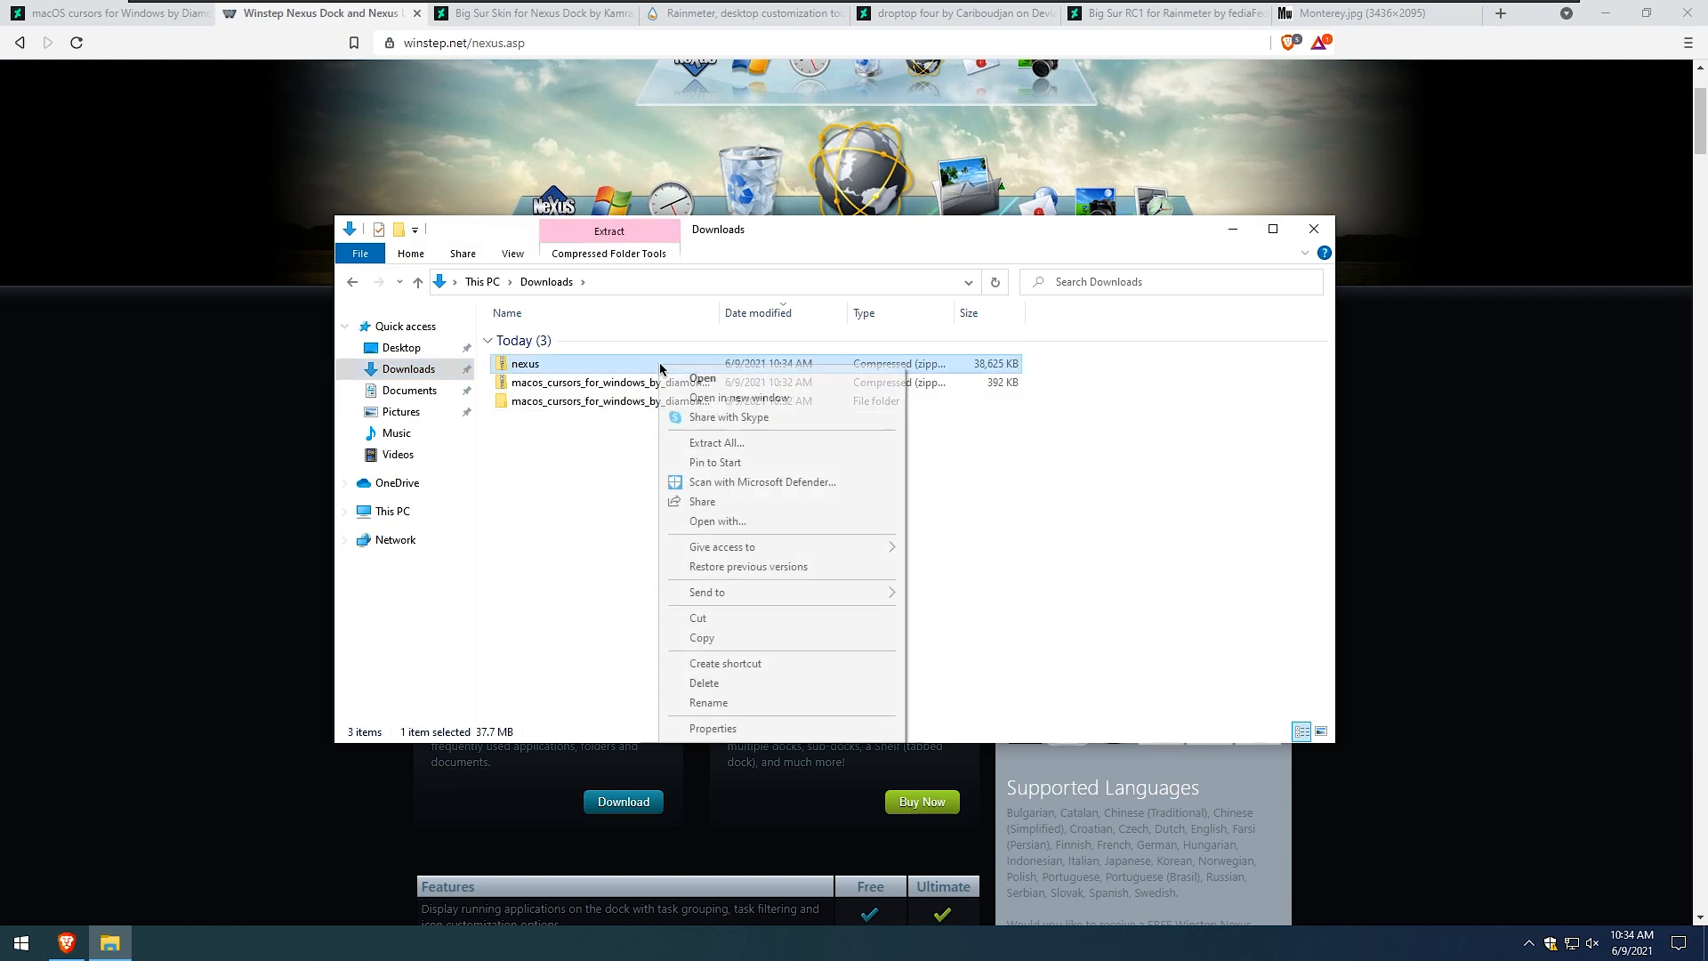
pyautogui.click(735, 442)
pyautogui.click(1003, 641)
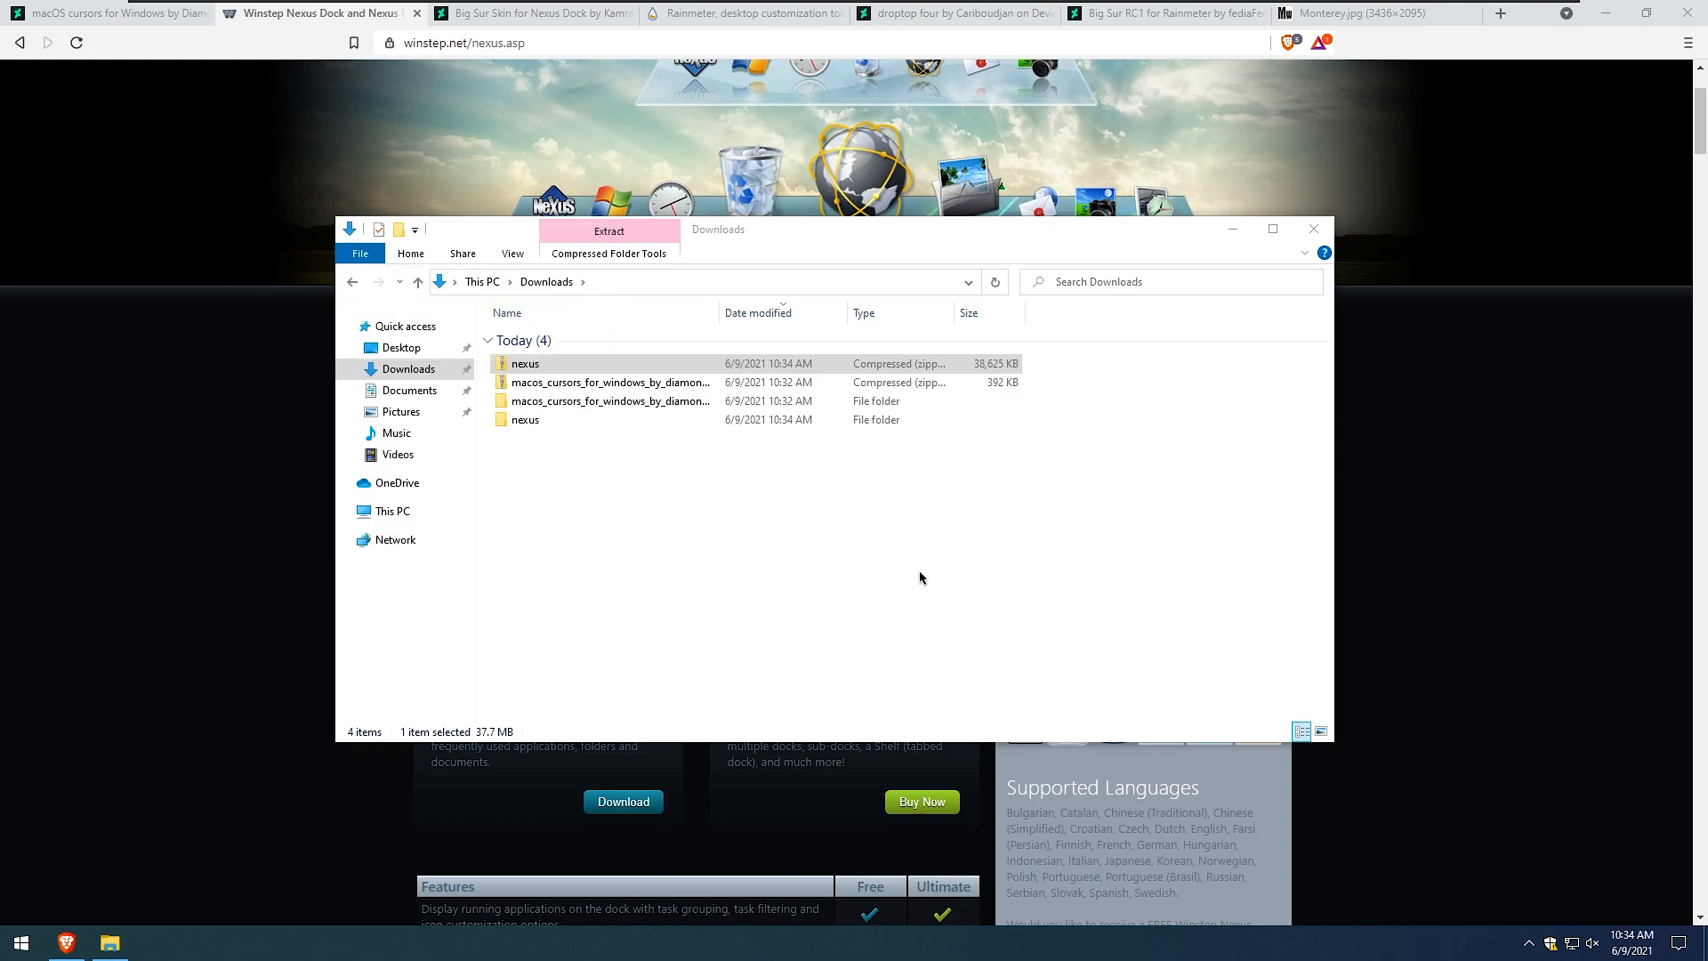
# - Run NexusSetup with administrator permission, choose English as the setup language, and accept the license agreement
pyautogui.doubleClick(634, 384)
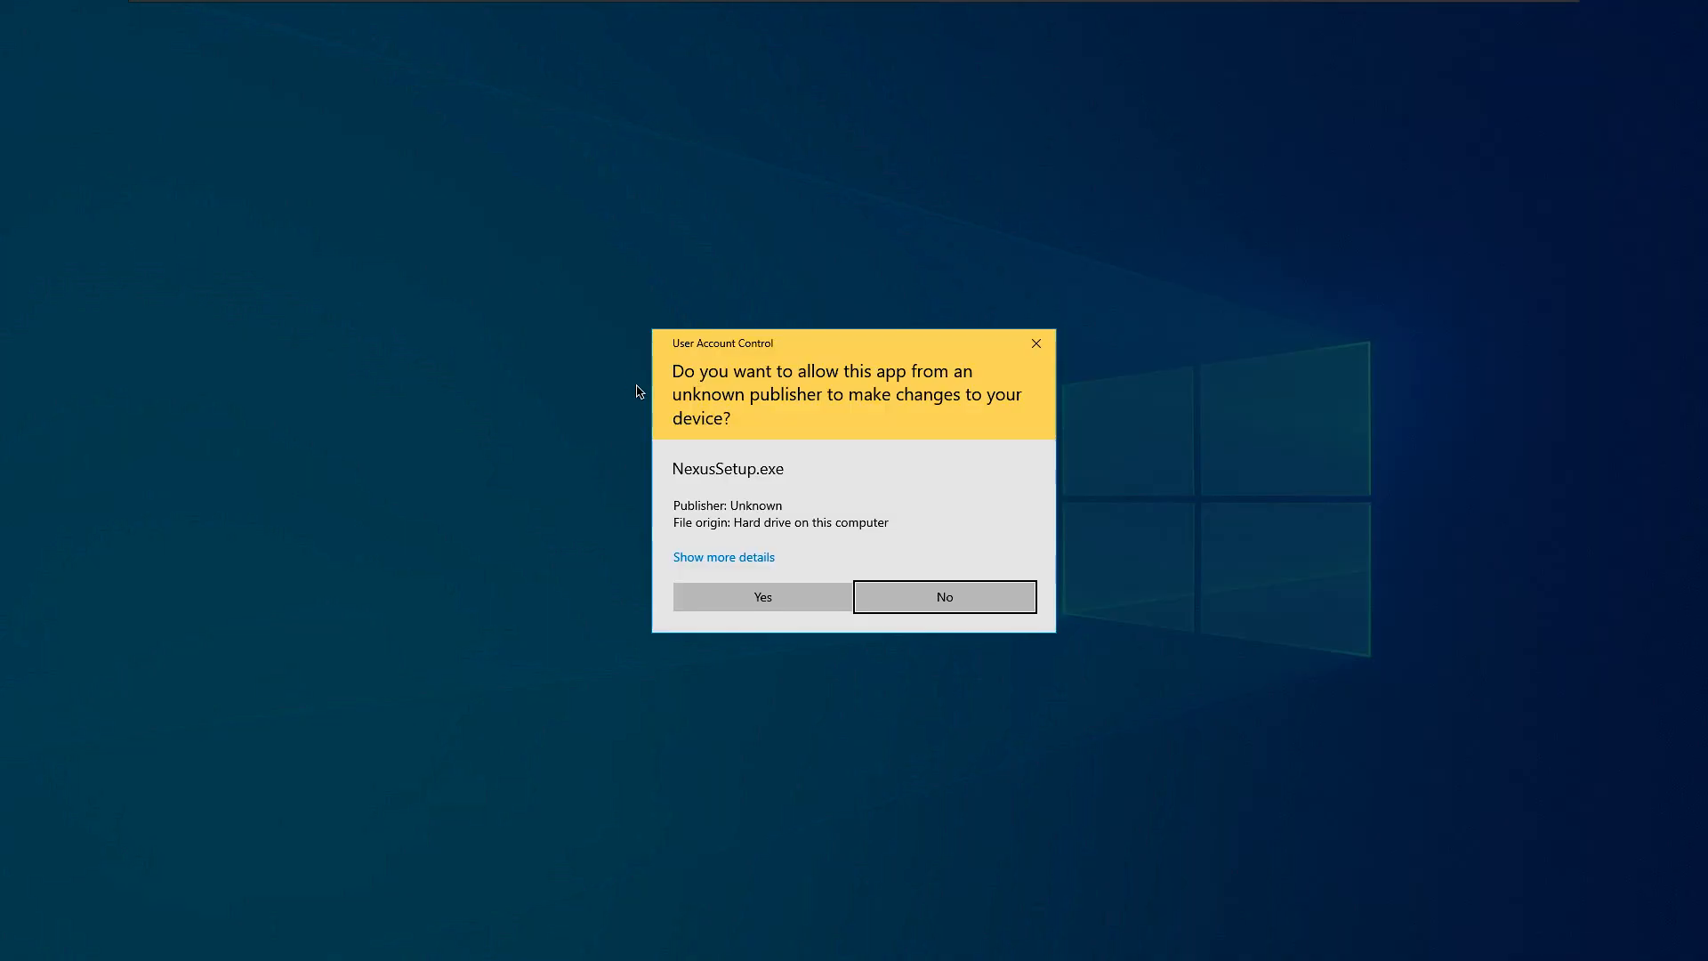
pyautogui.click(776, 595)
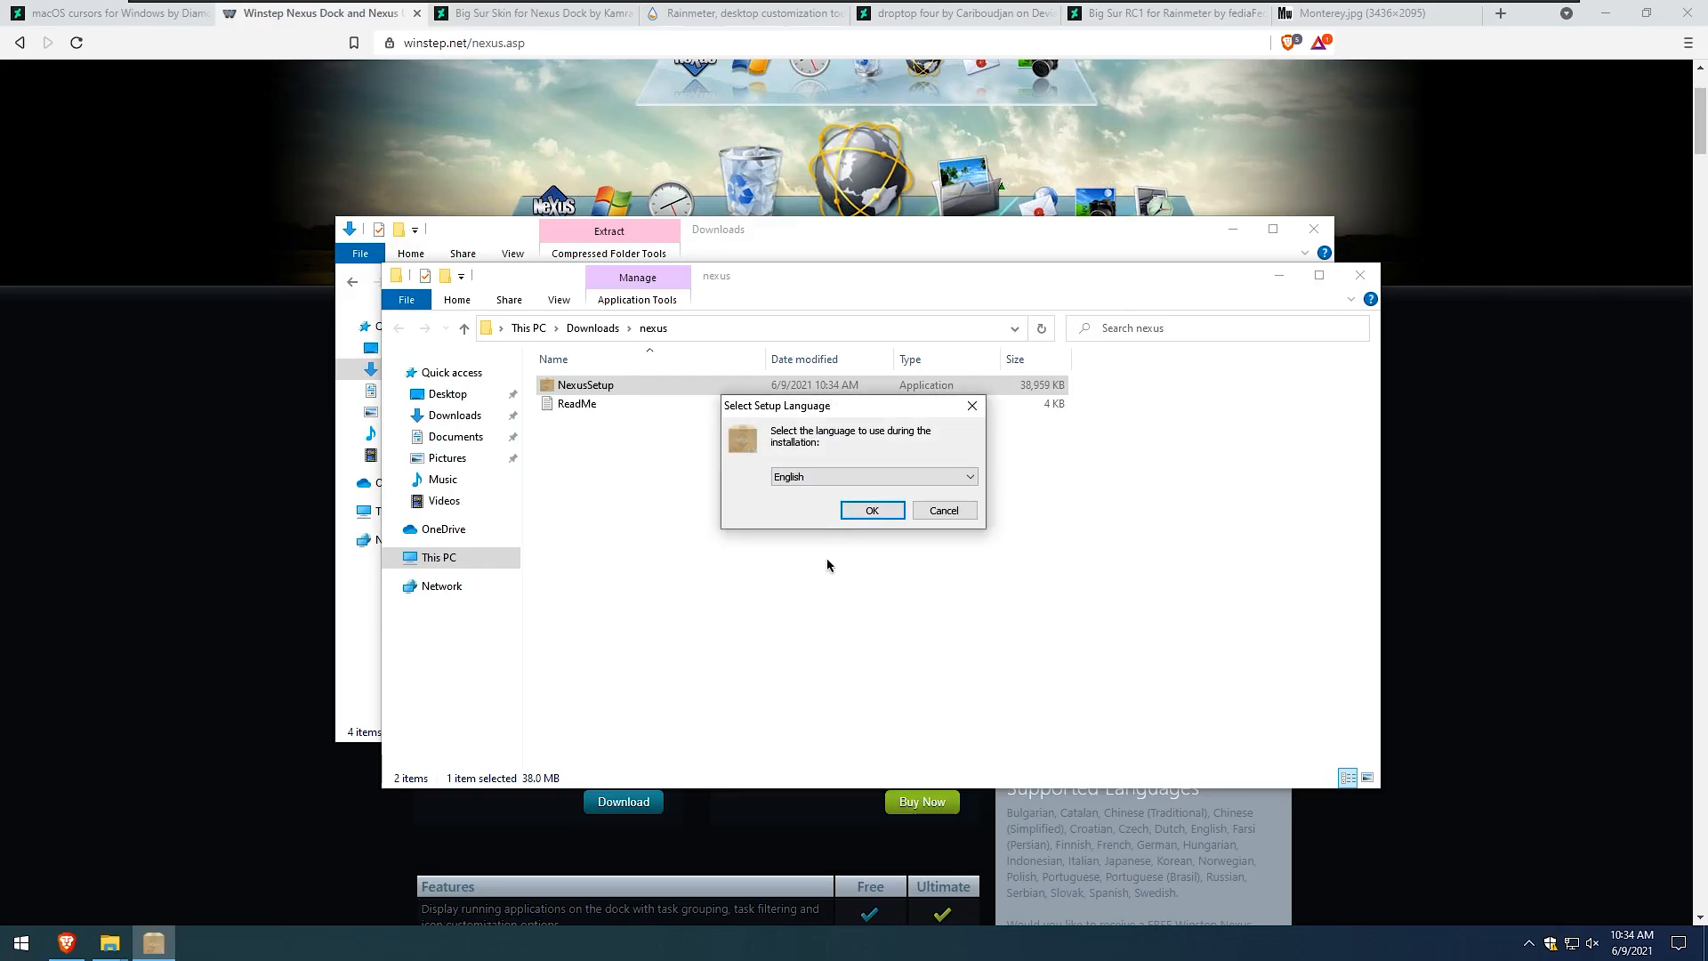
pyautogui.press('Return')
pyautogui.click(765, 562)
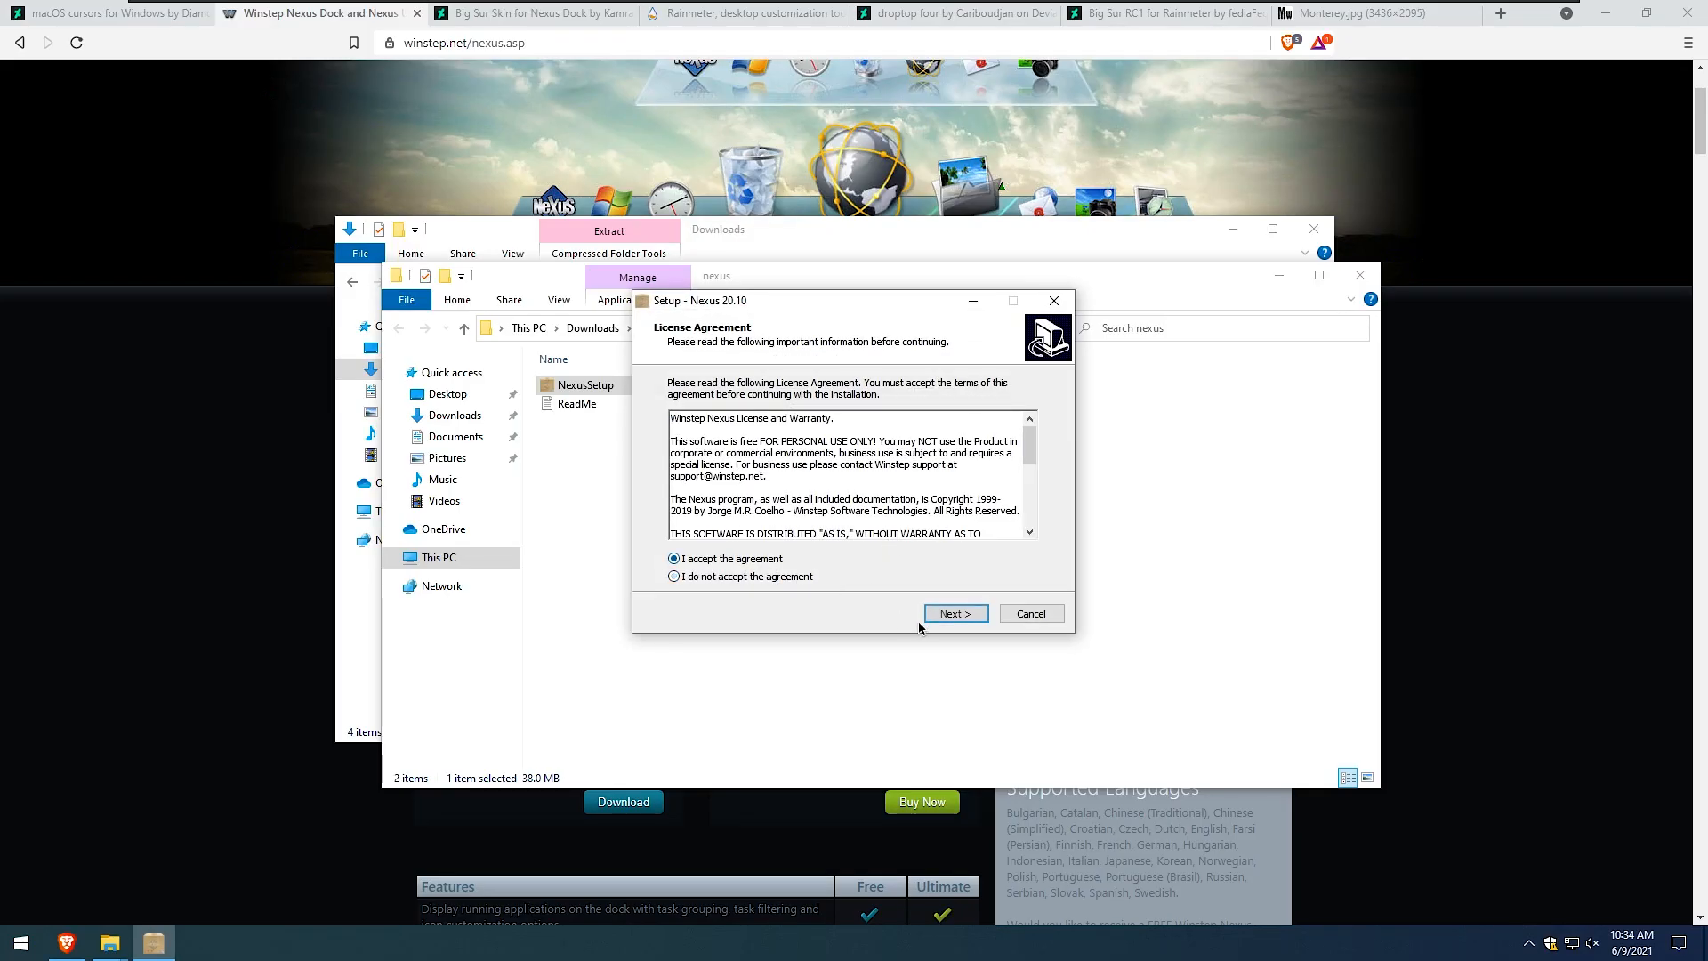
# - Install Nexus with the default destination and Start Menu folder, and finish setup with Launch Nexus enabled
pyautogui.click(950, 619)
pyautogui.click(949, 620)
pyautogui.click(947, 620)
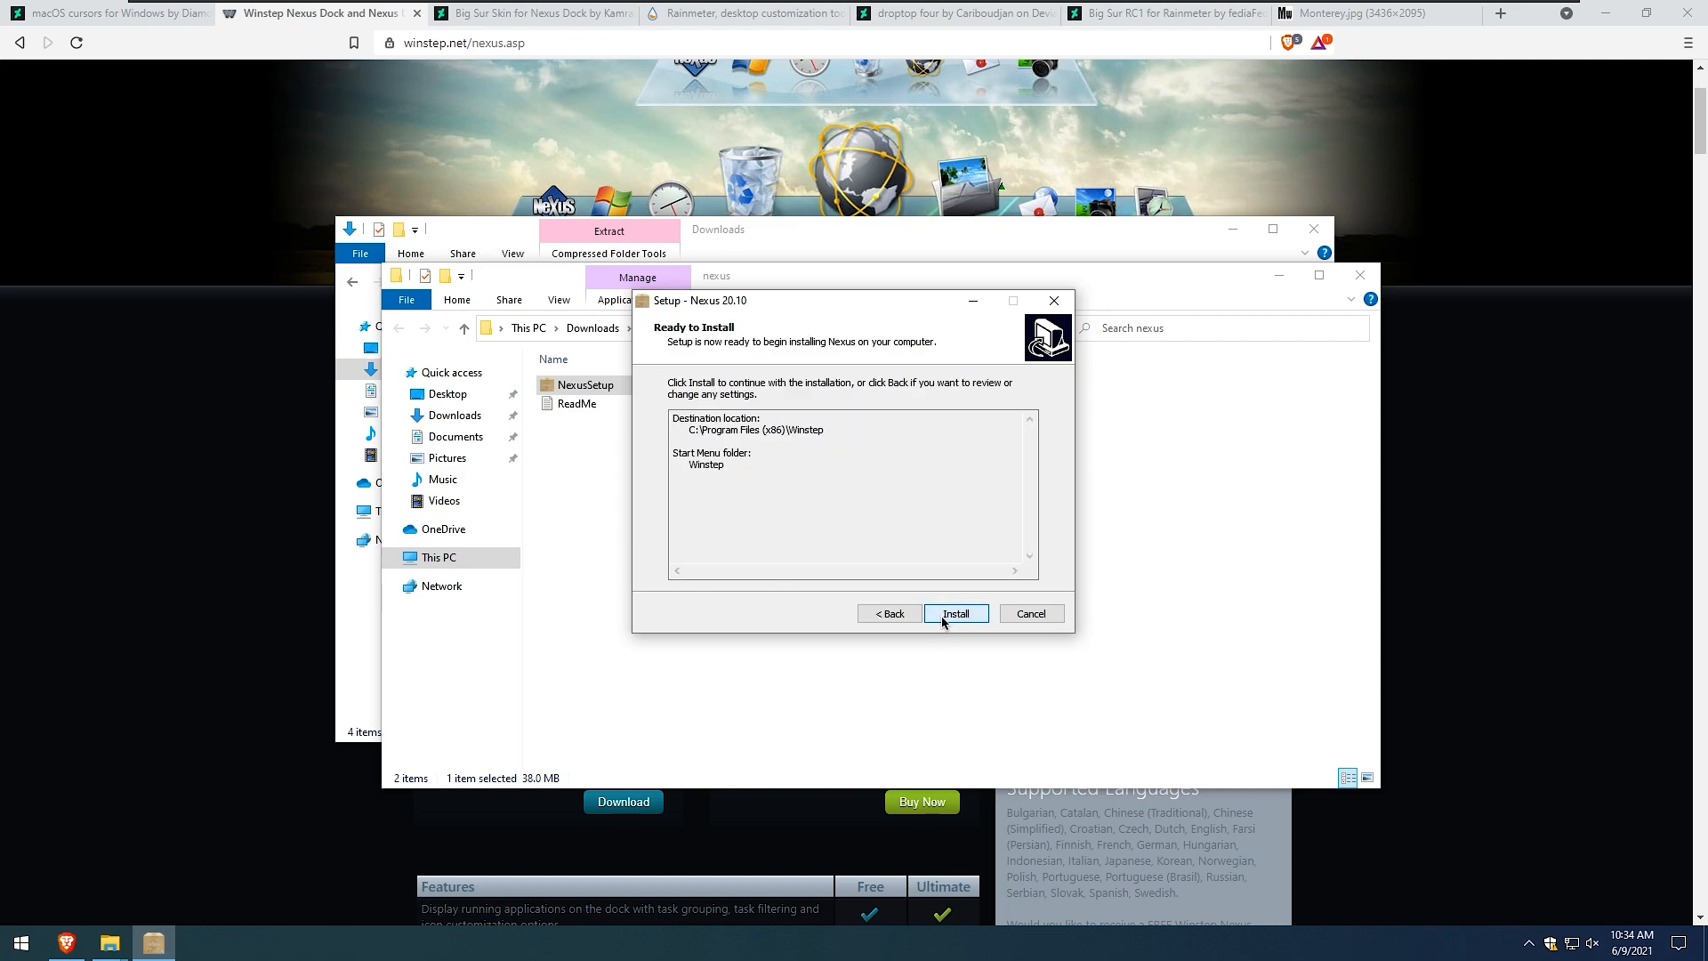
pyautogui.click(943, 621)
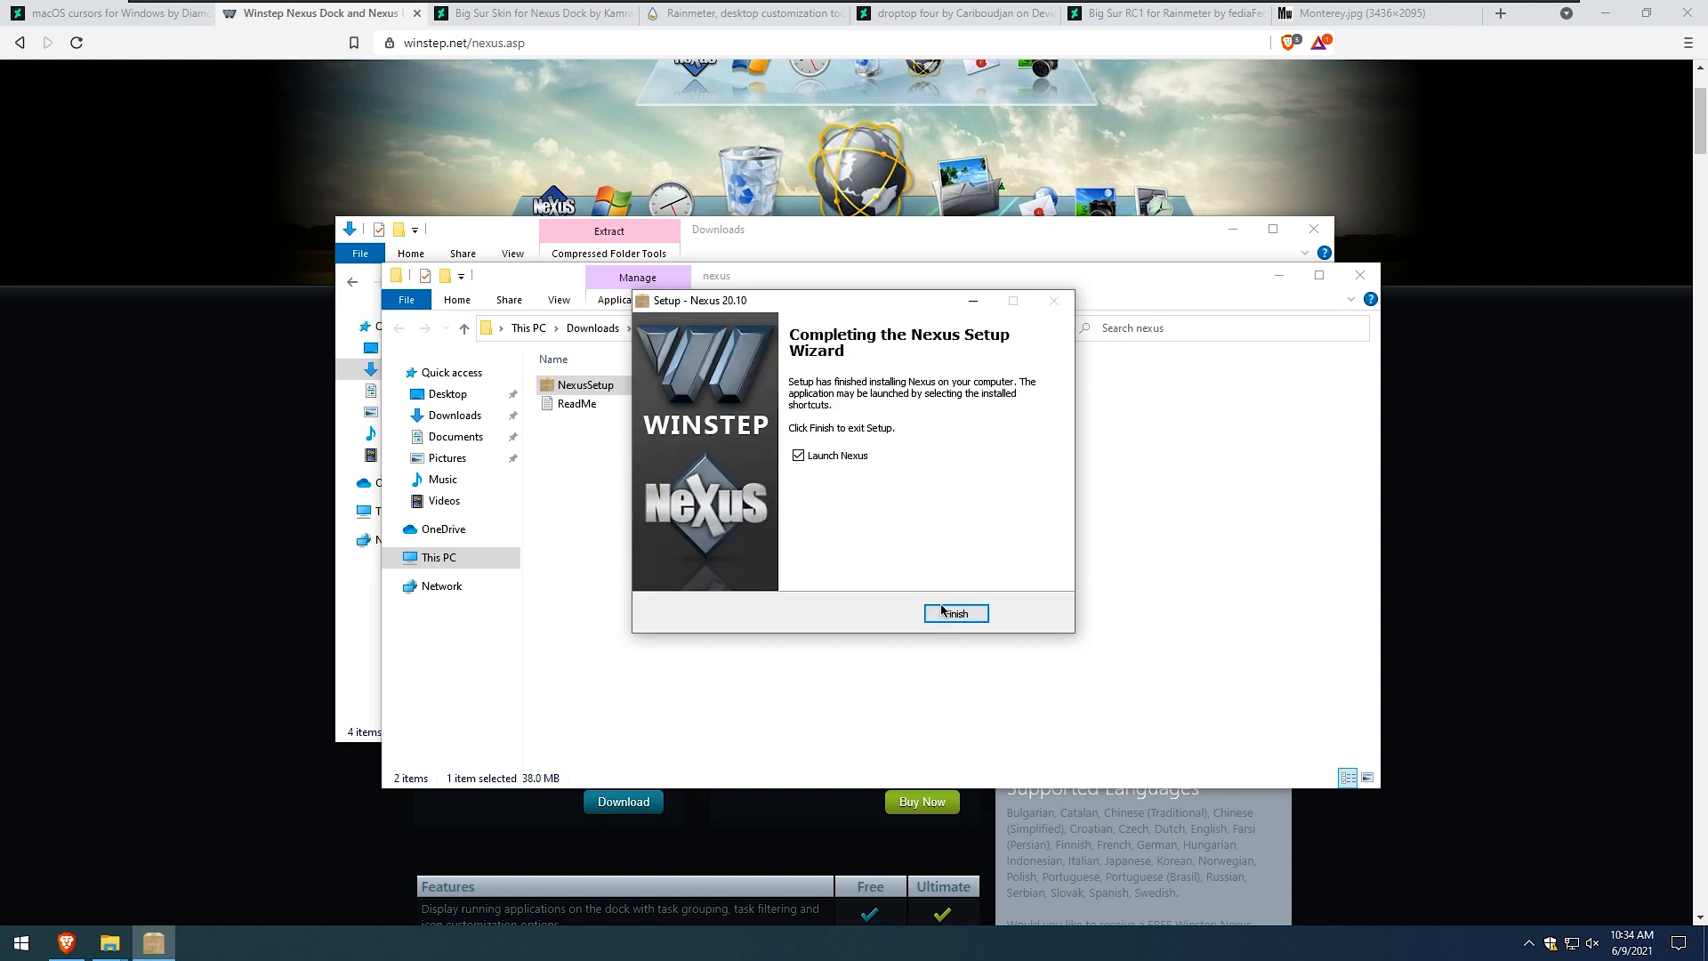
pyautogui.click(955, 614)
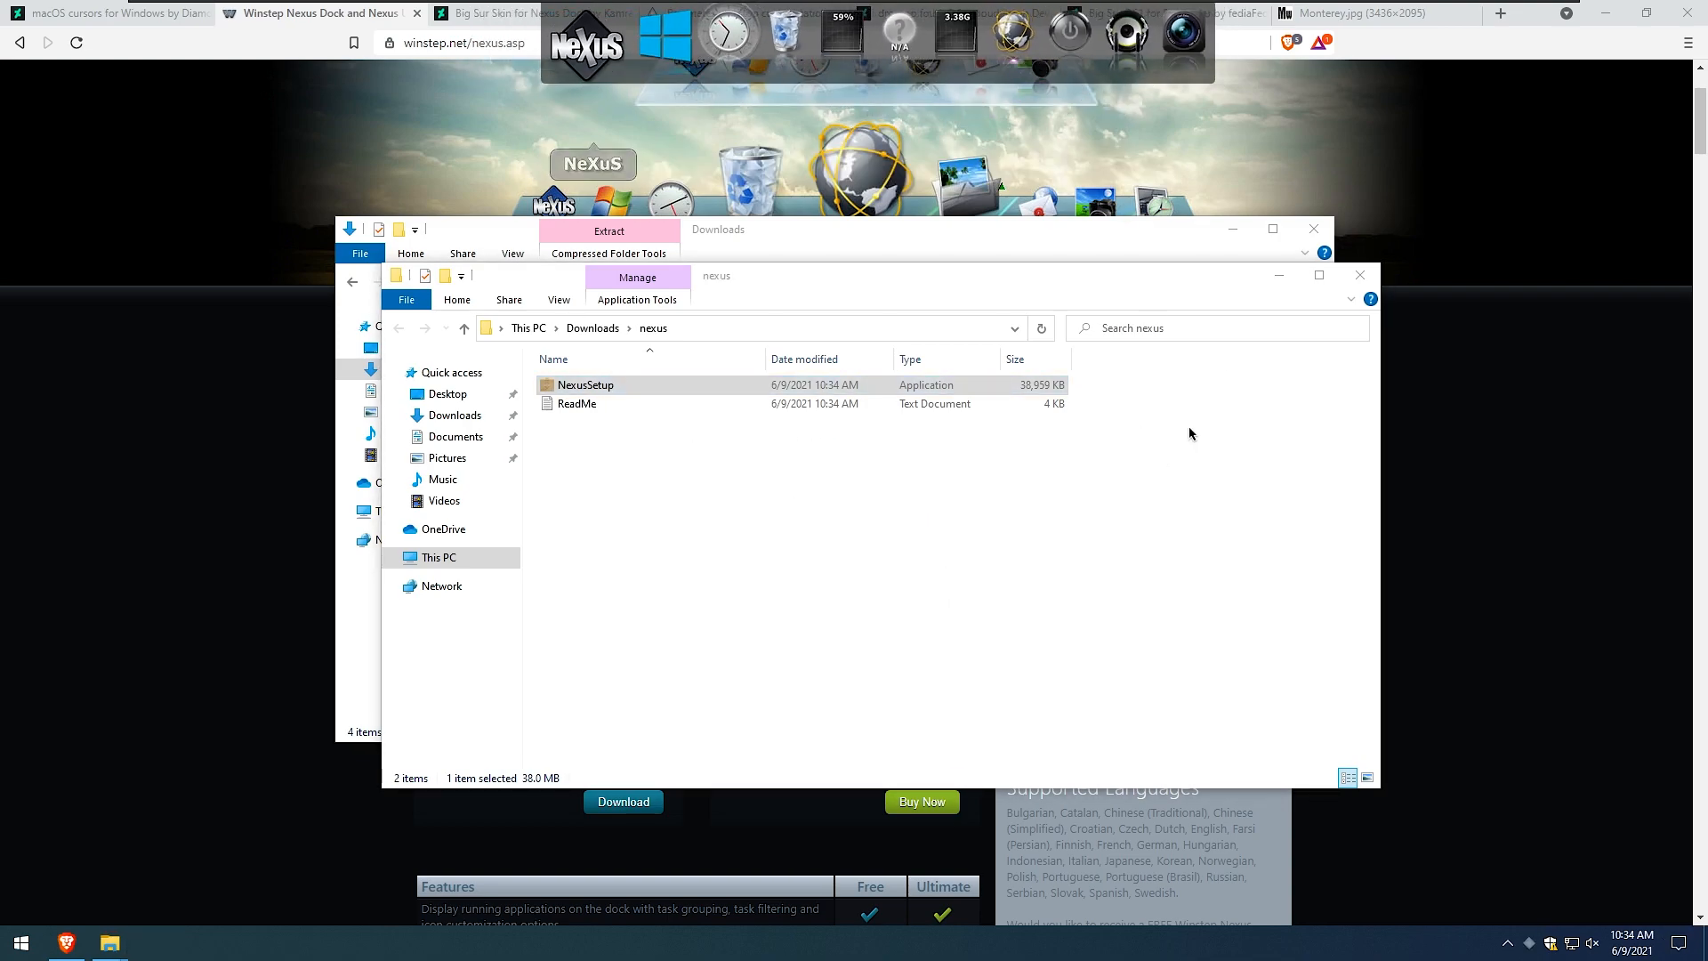
# - Minimize the File Explorer windows and download the Big Sur Skin for Nexus Dock from its DeviantArt page in Brave
pyautogui.click(1279, 275)
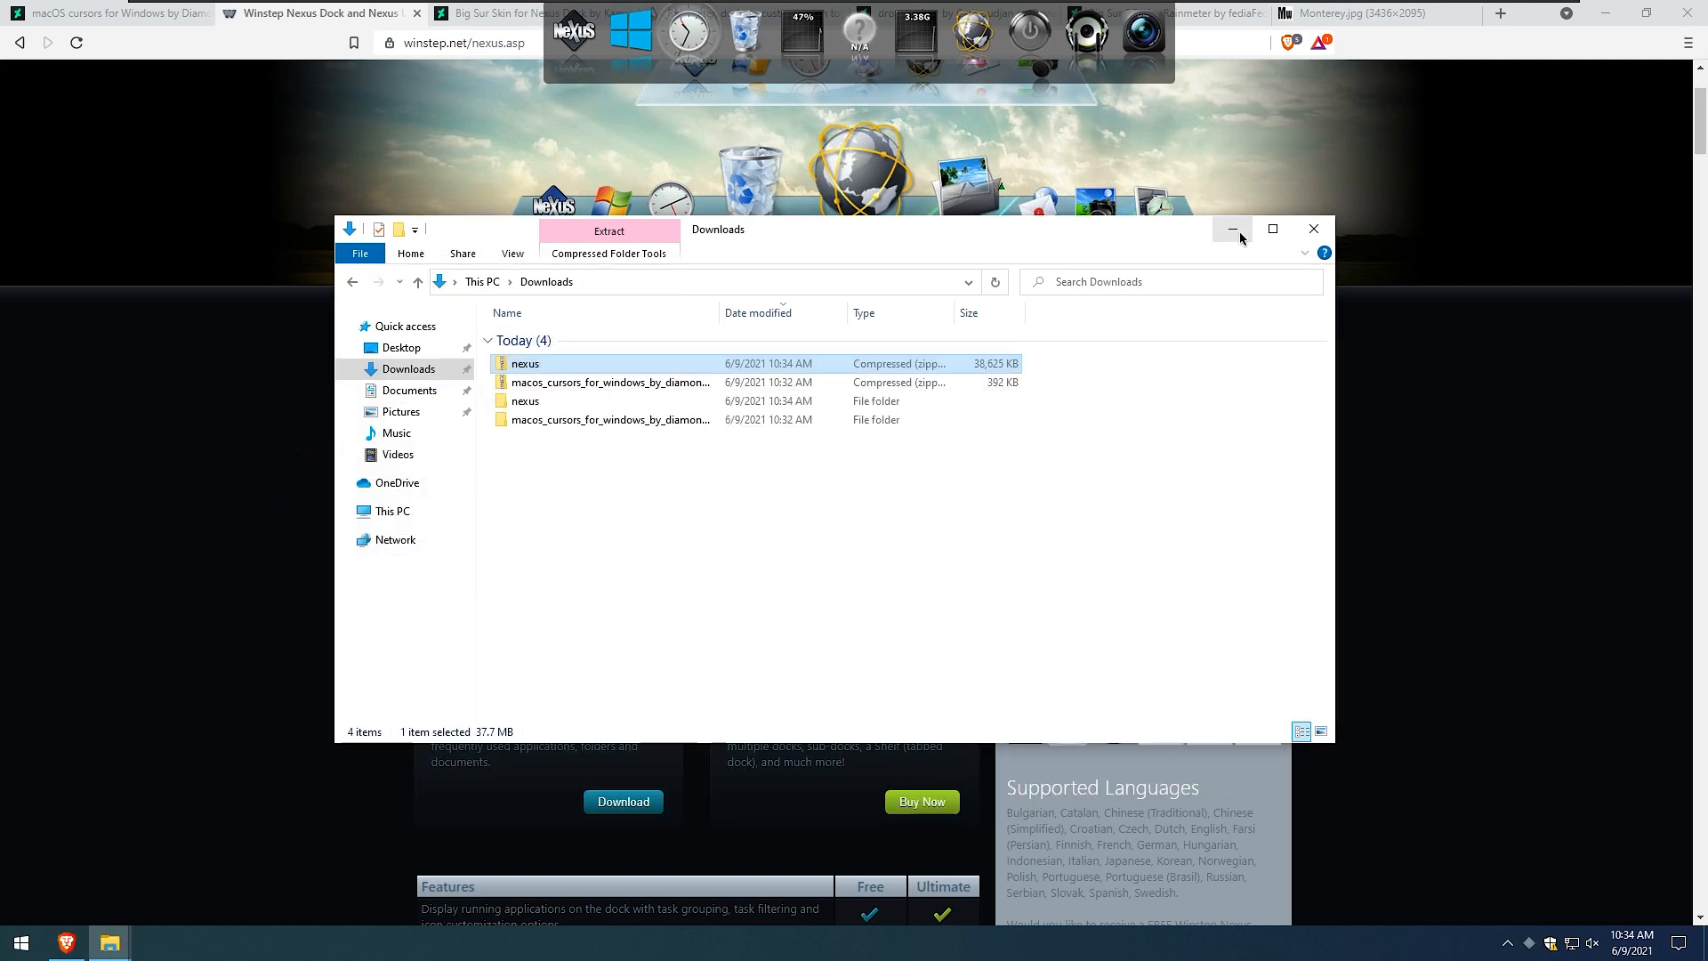
pyautogui.click(1233, 230)
pyautogui.click(556, 16)
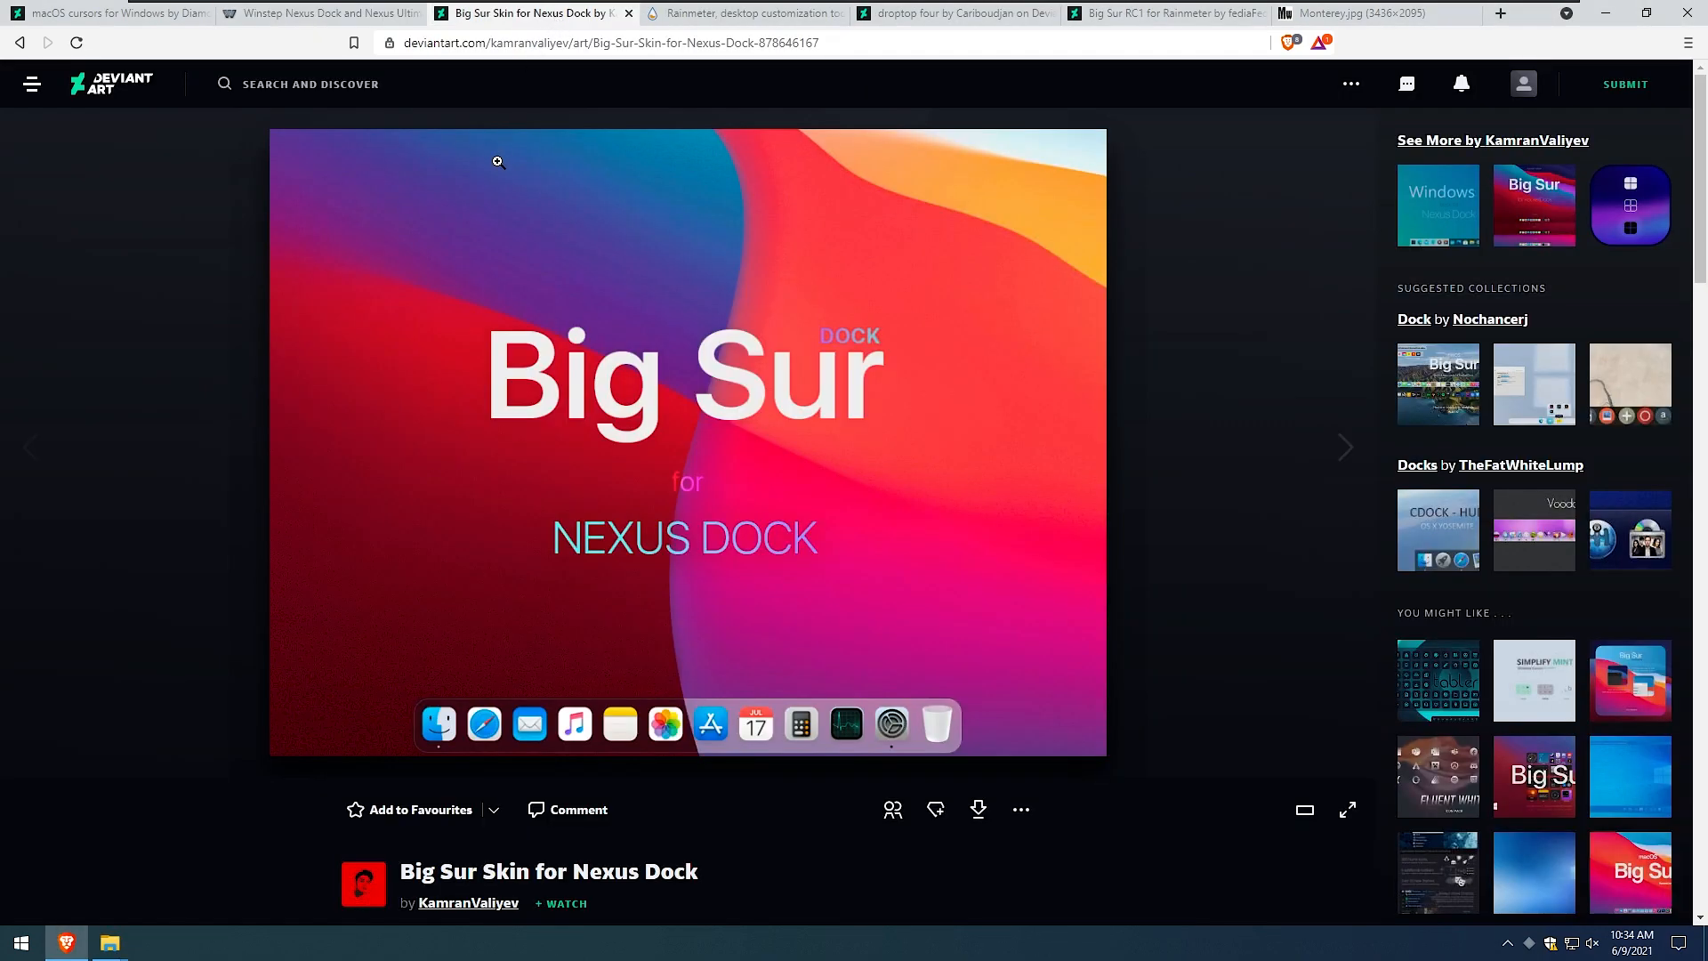
pyautogui.click(978, 809)
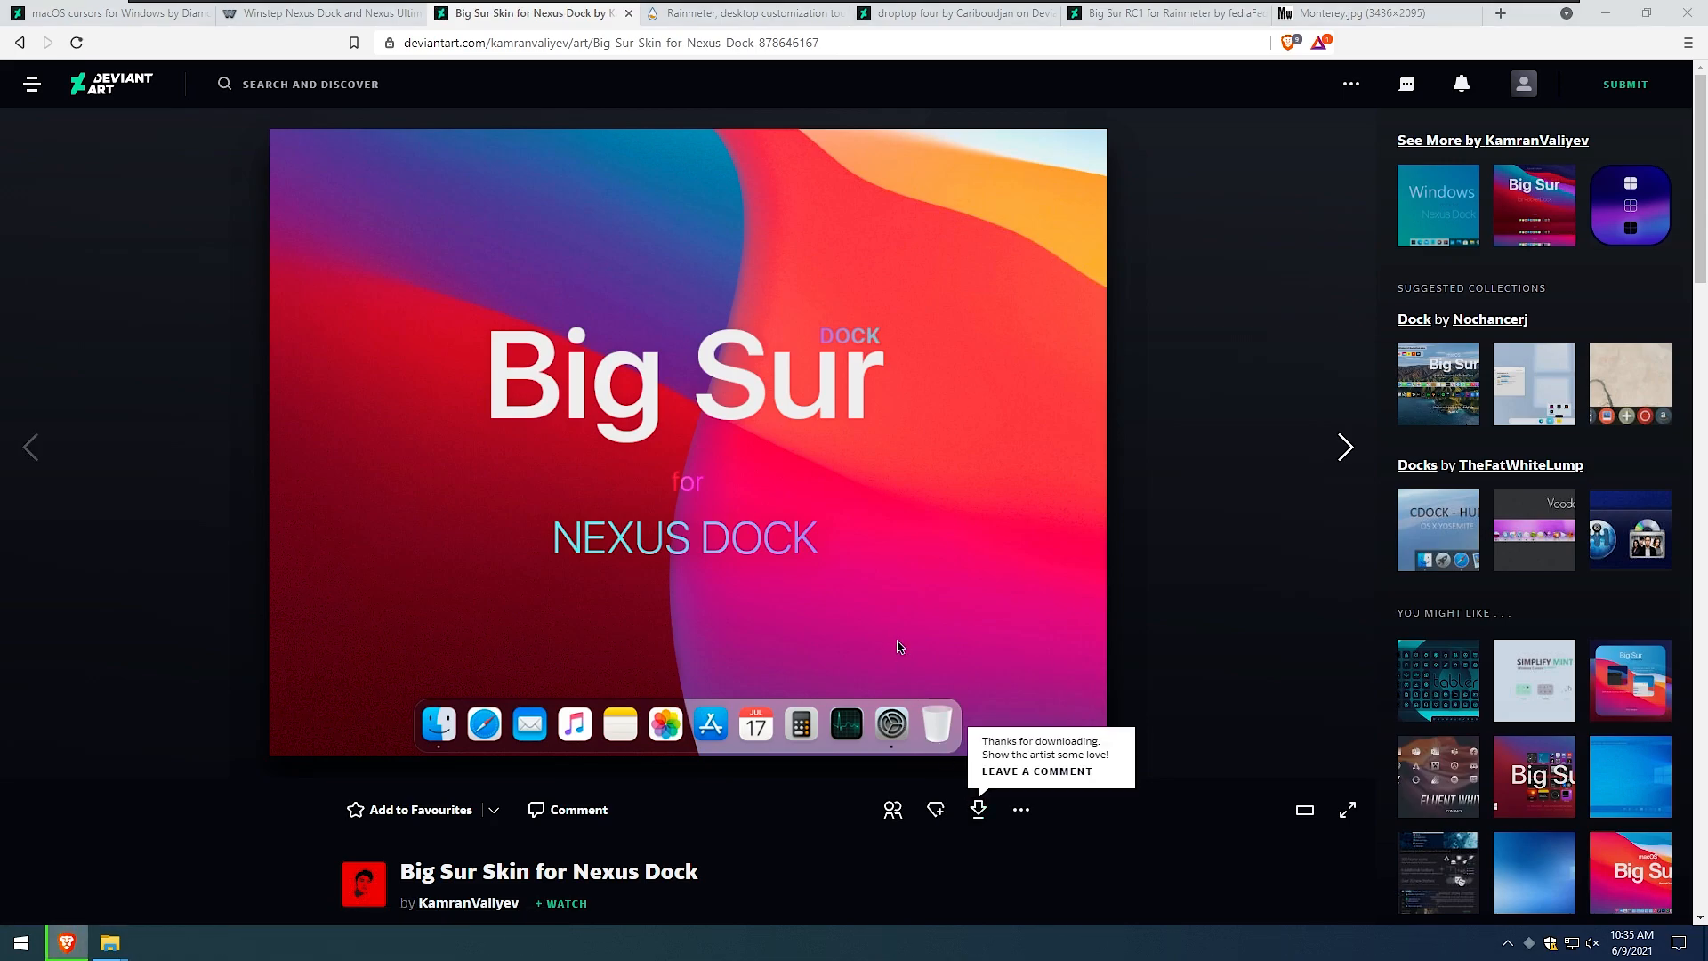
pyautogui.click(713, 458)
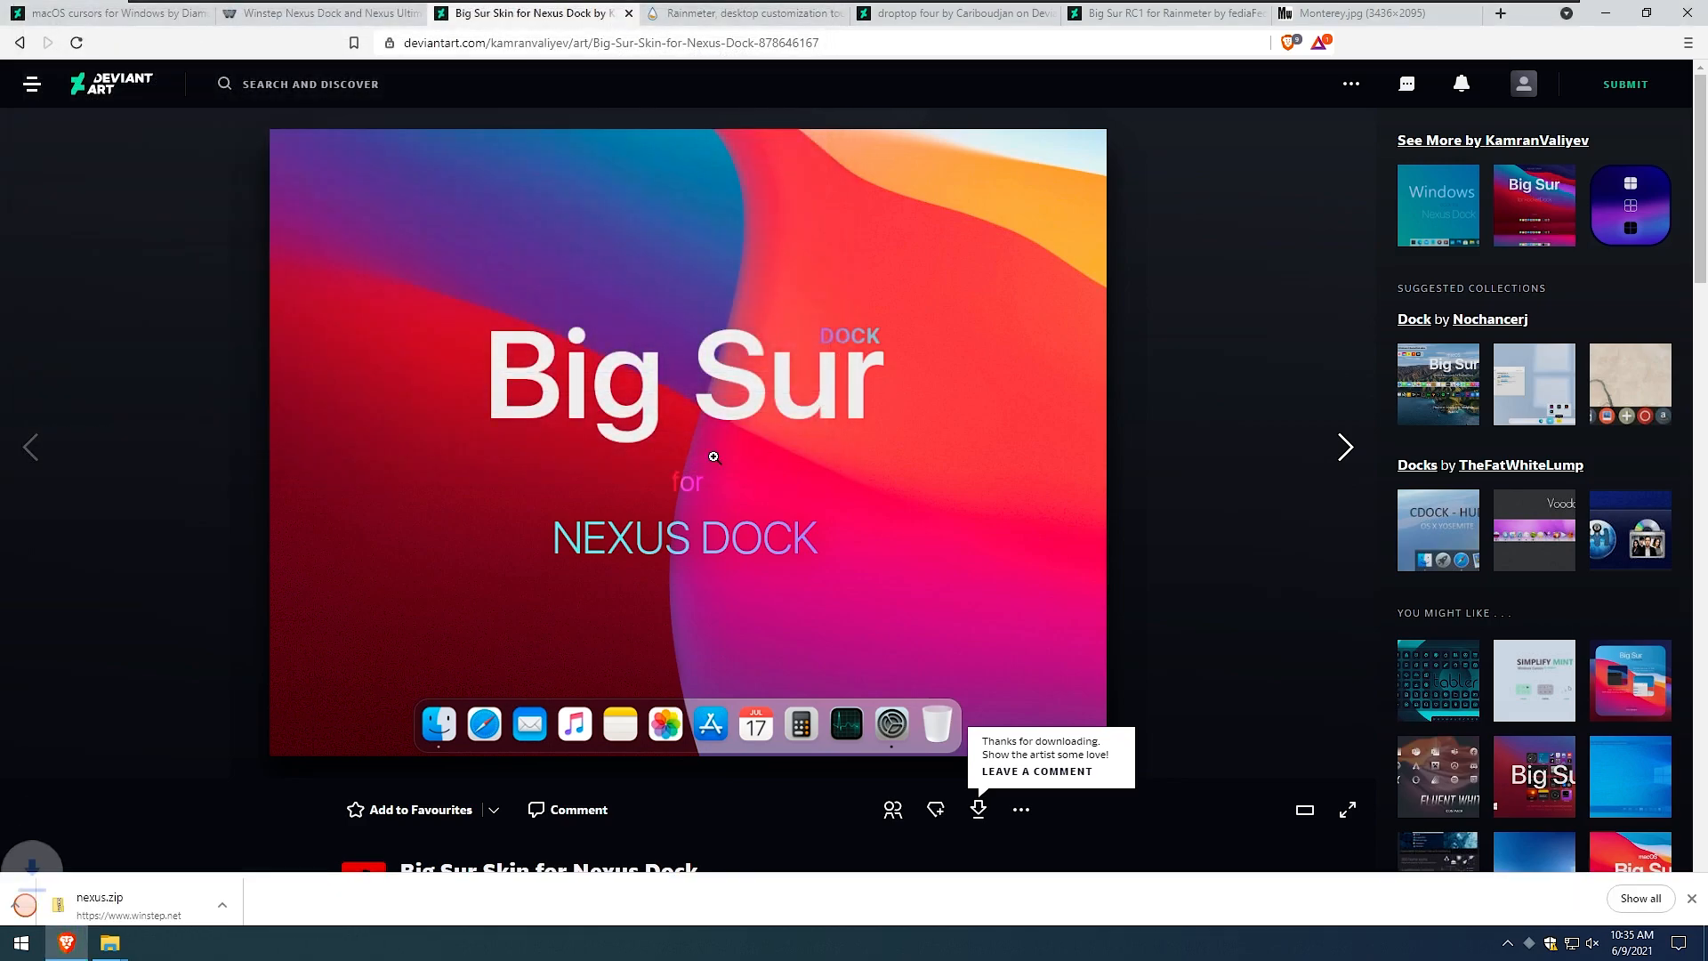
# - In File Explorer, extract the big_sur_skin_for_nexus_dock zip inside the Downloads folder
pyautogui.click(116, 943)
pyautogui.click(153, 892)
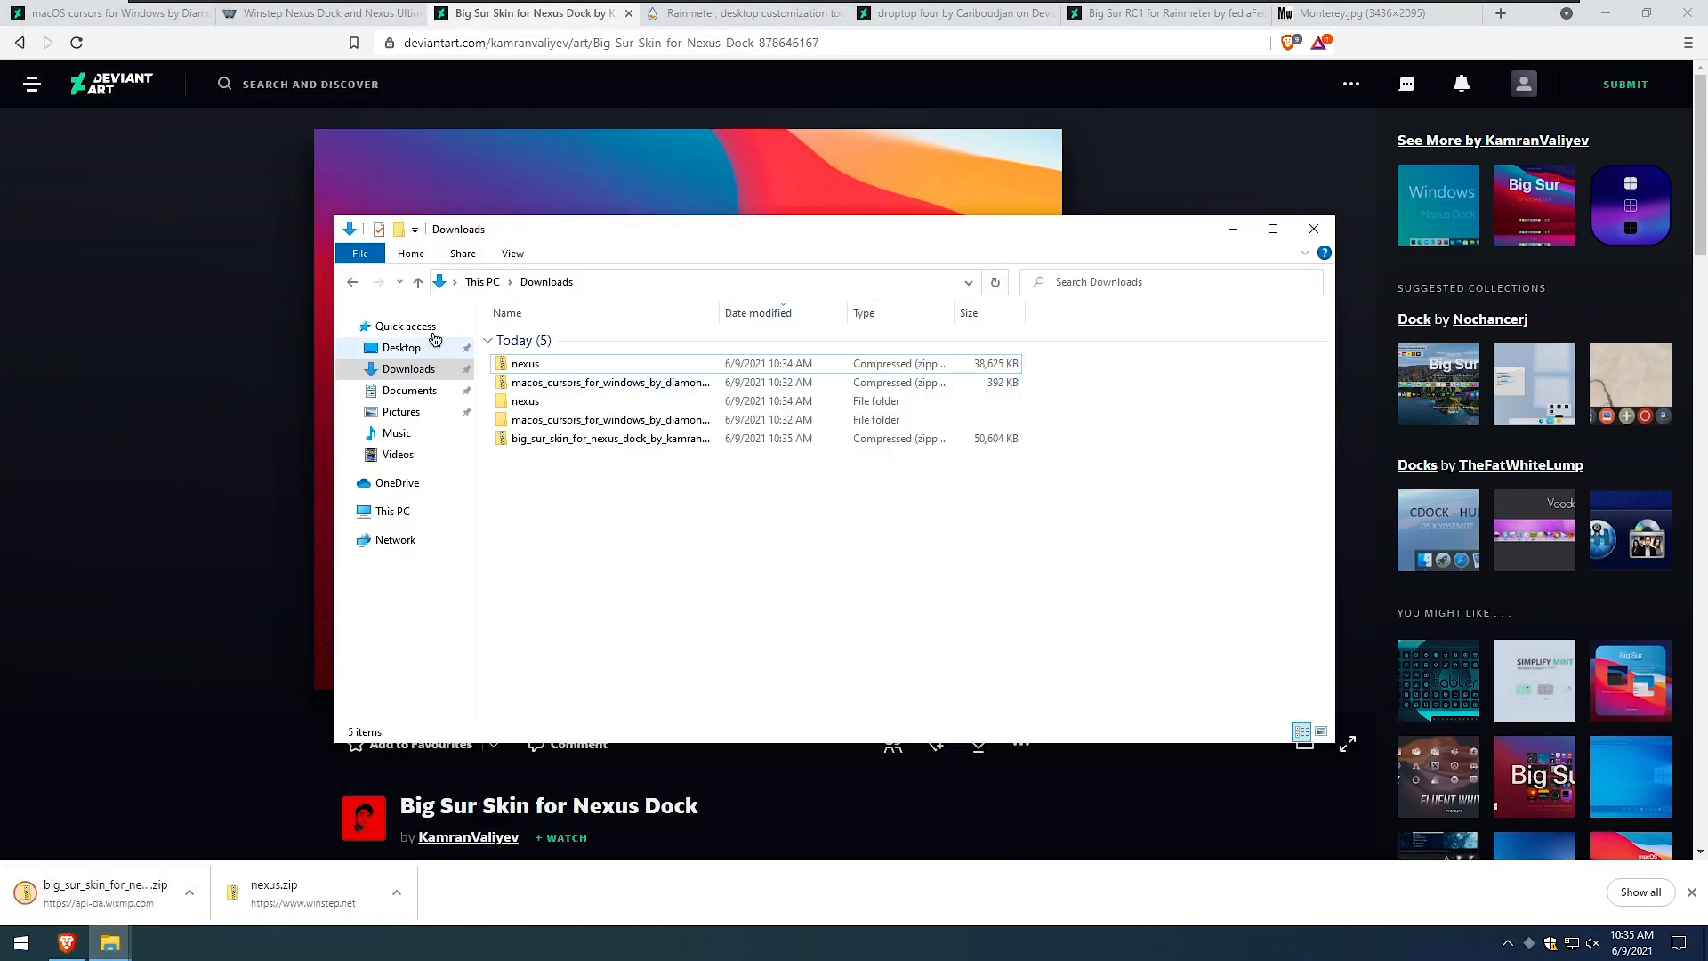
pyautogui.click(352, 282)
pyautogui.click(352, 283)
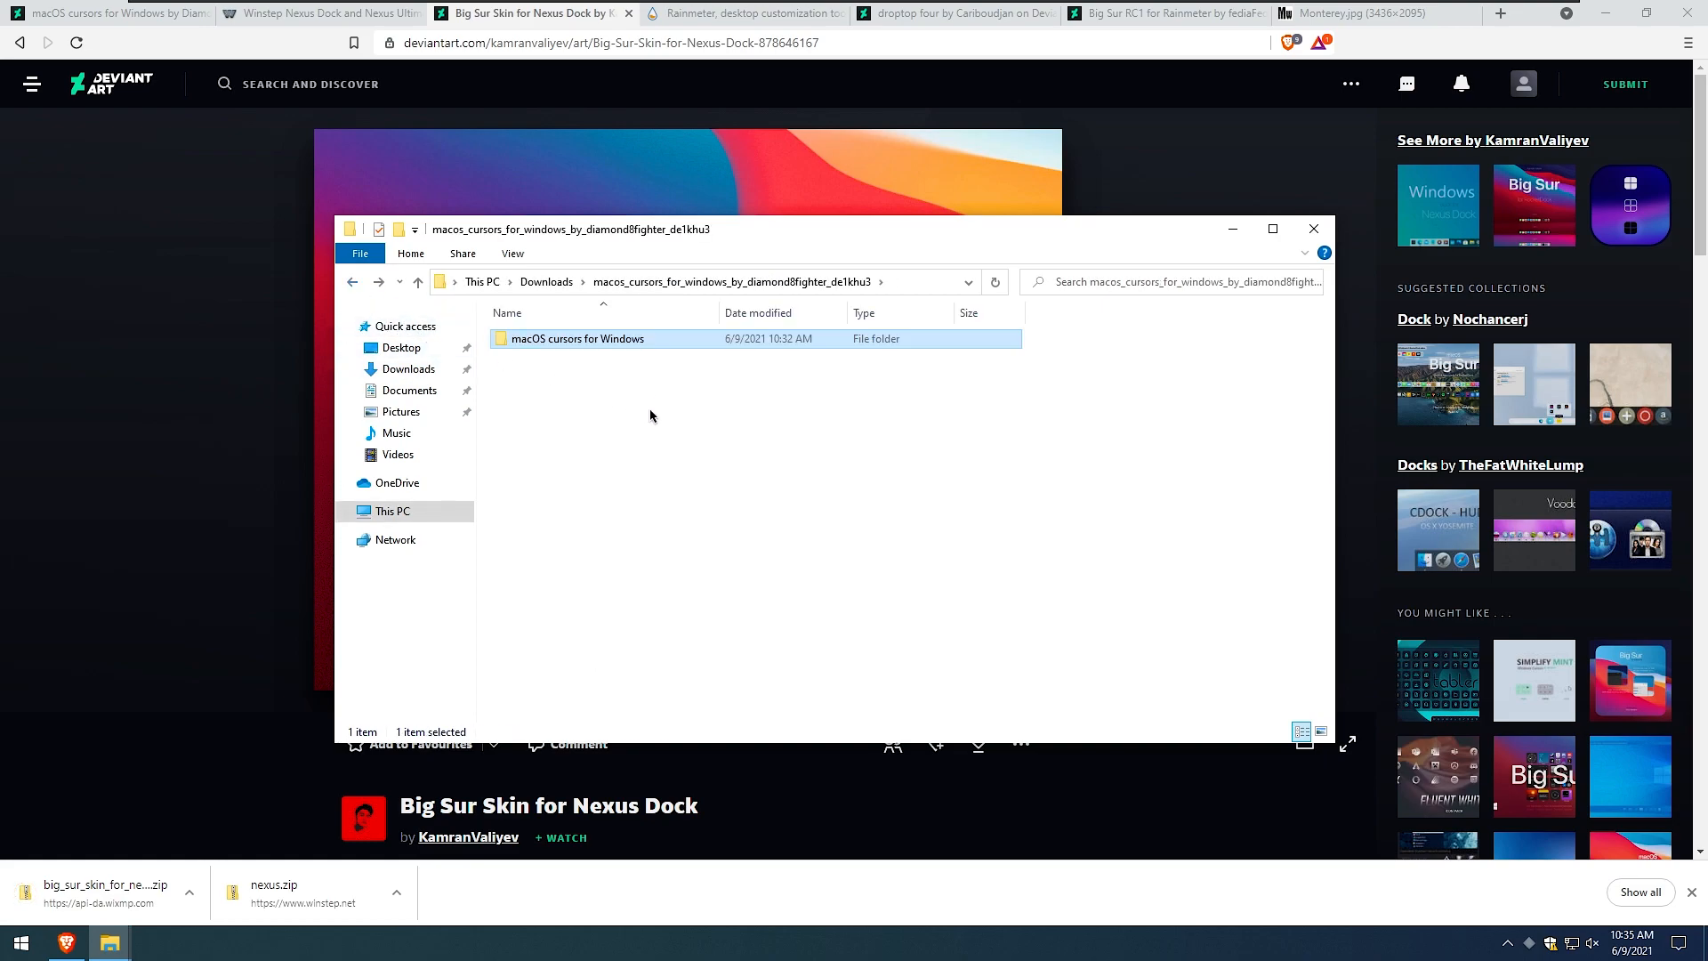
pyautogui.click(546, 282)
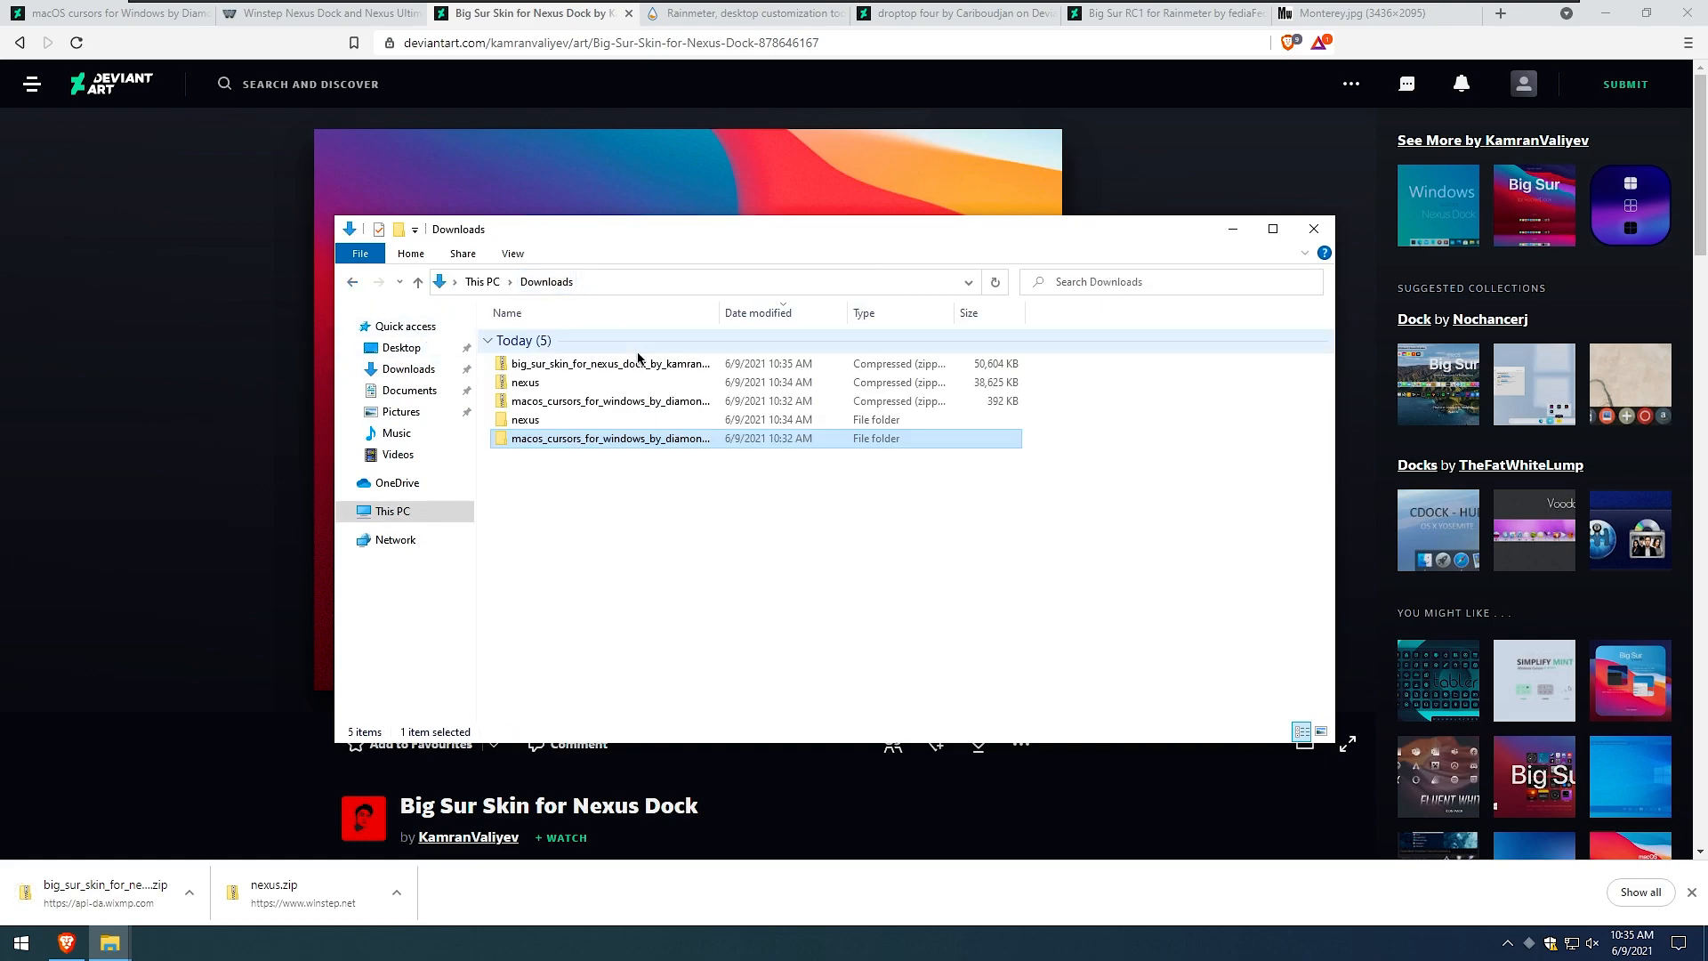
pyautogui.doubleClick(627, 364)
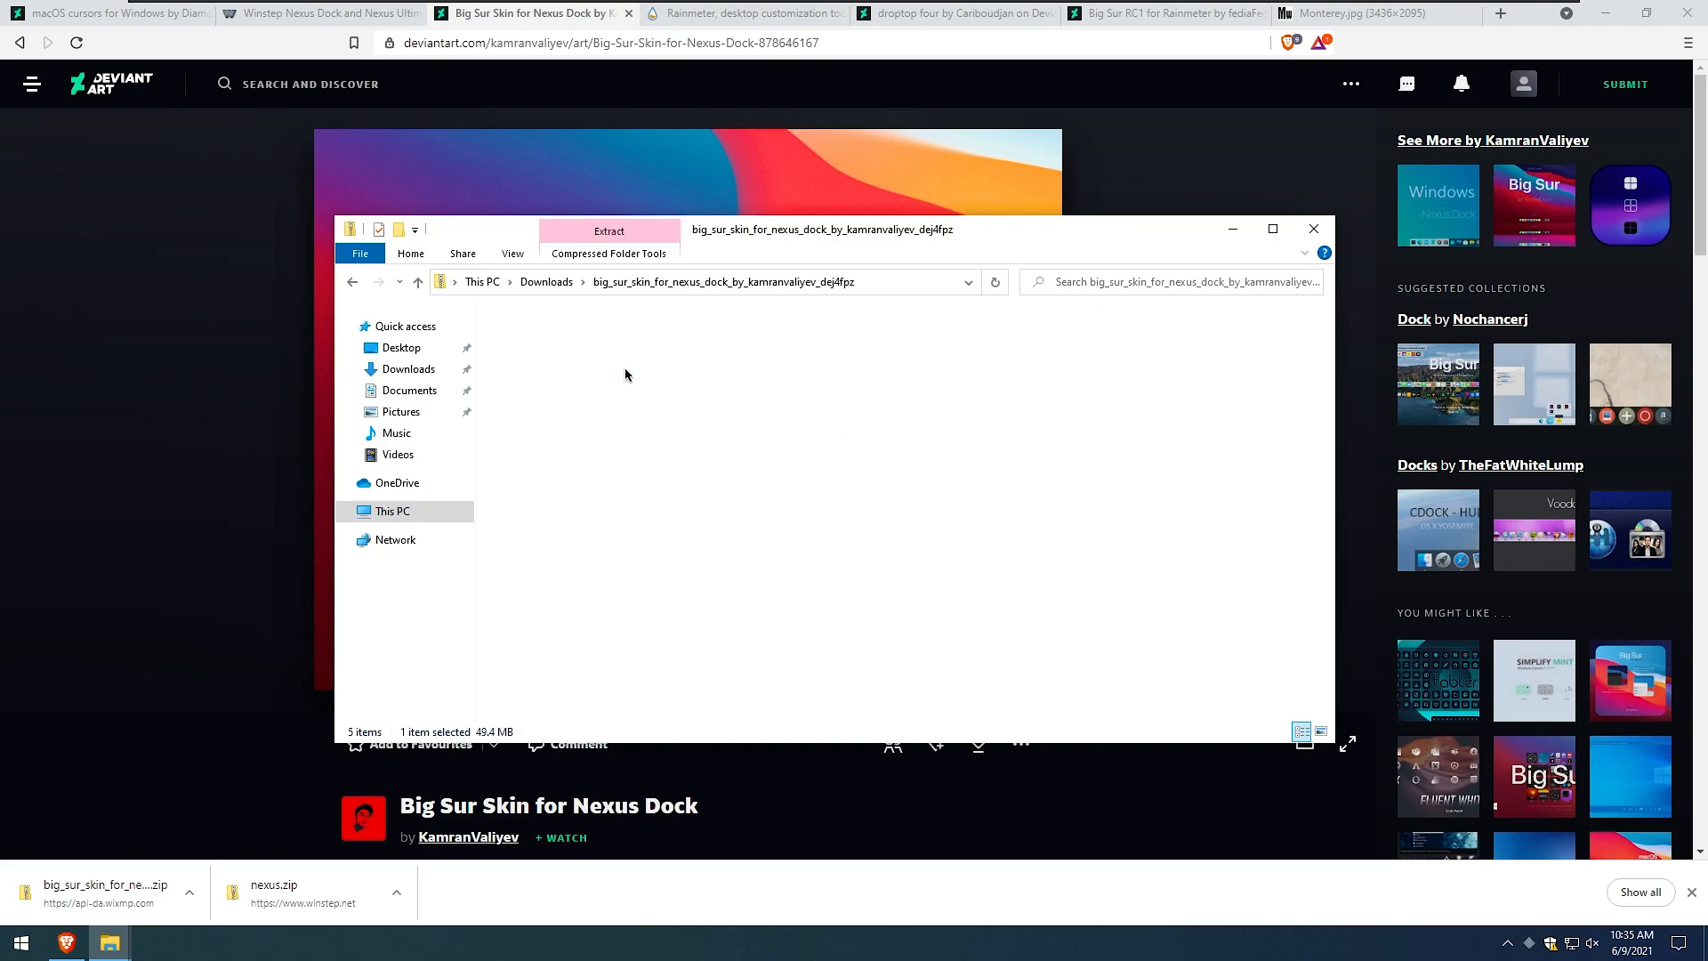
pyautogui.click(614, 257)
pyautogui.click(614, 298)
pyautogui.click(1024, 643)
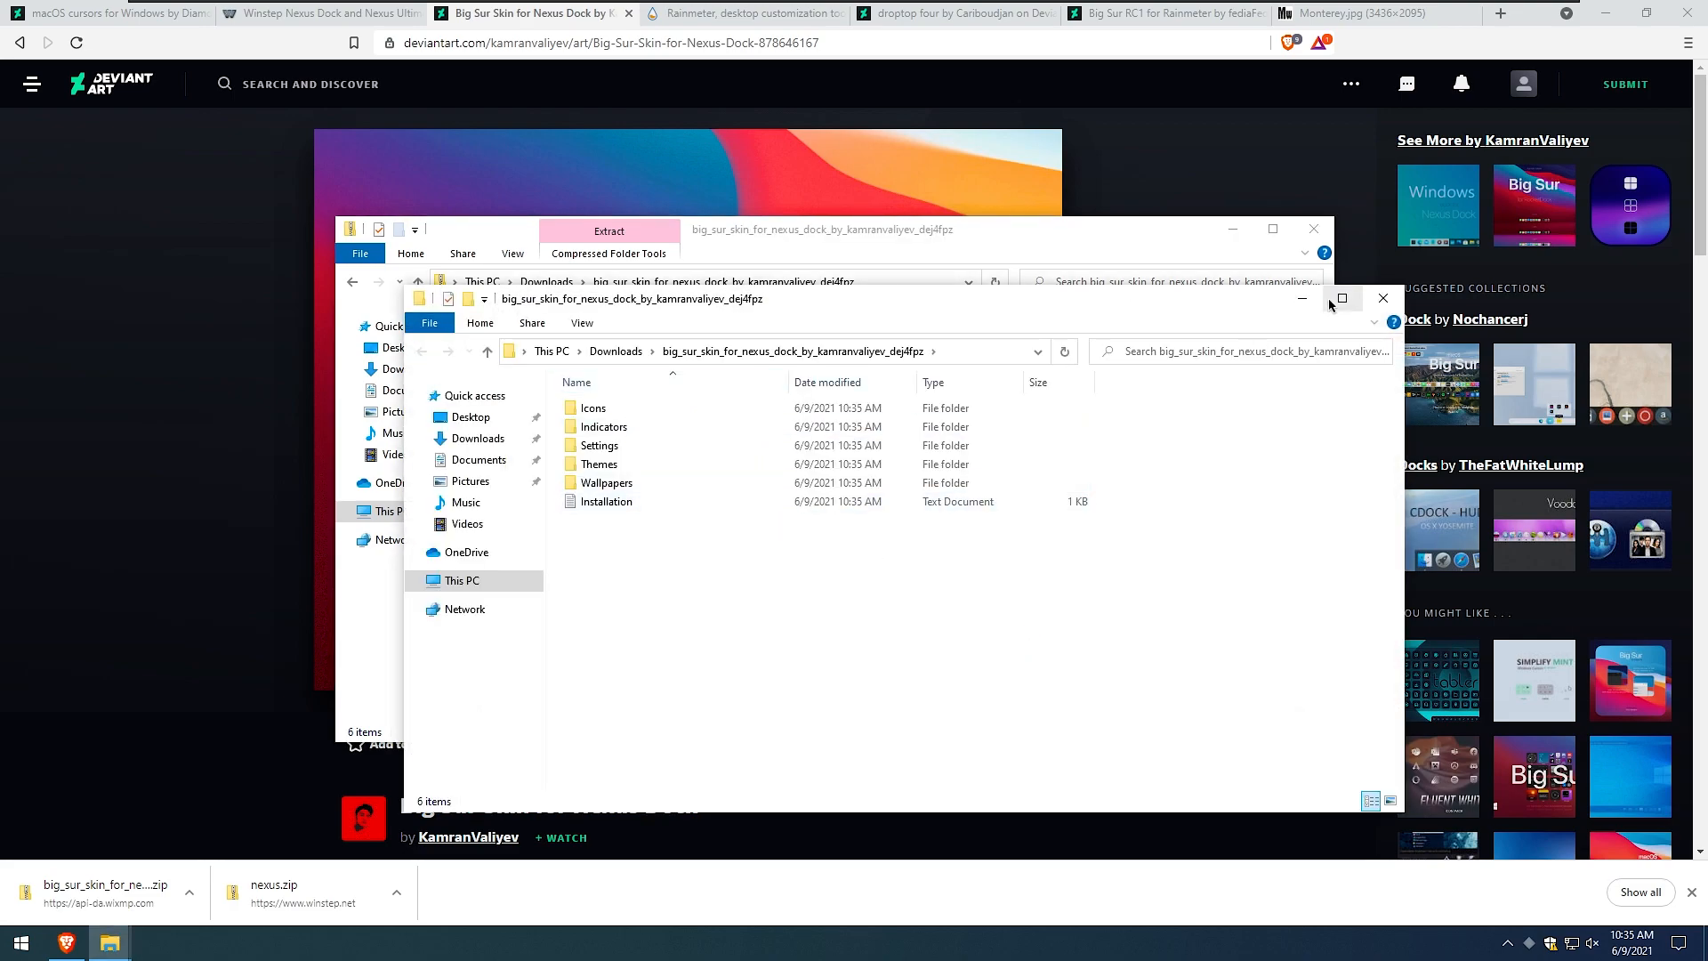
# - Clear the File Explorer and Brave windows away to show the desktop
pyautogui.click(1228, 232)
pyautogui.click(1313, 229)
pyautogui.click(1606, 12)
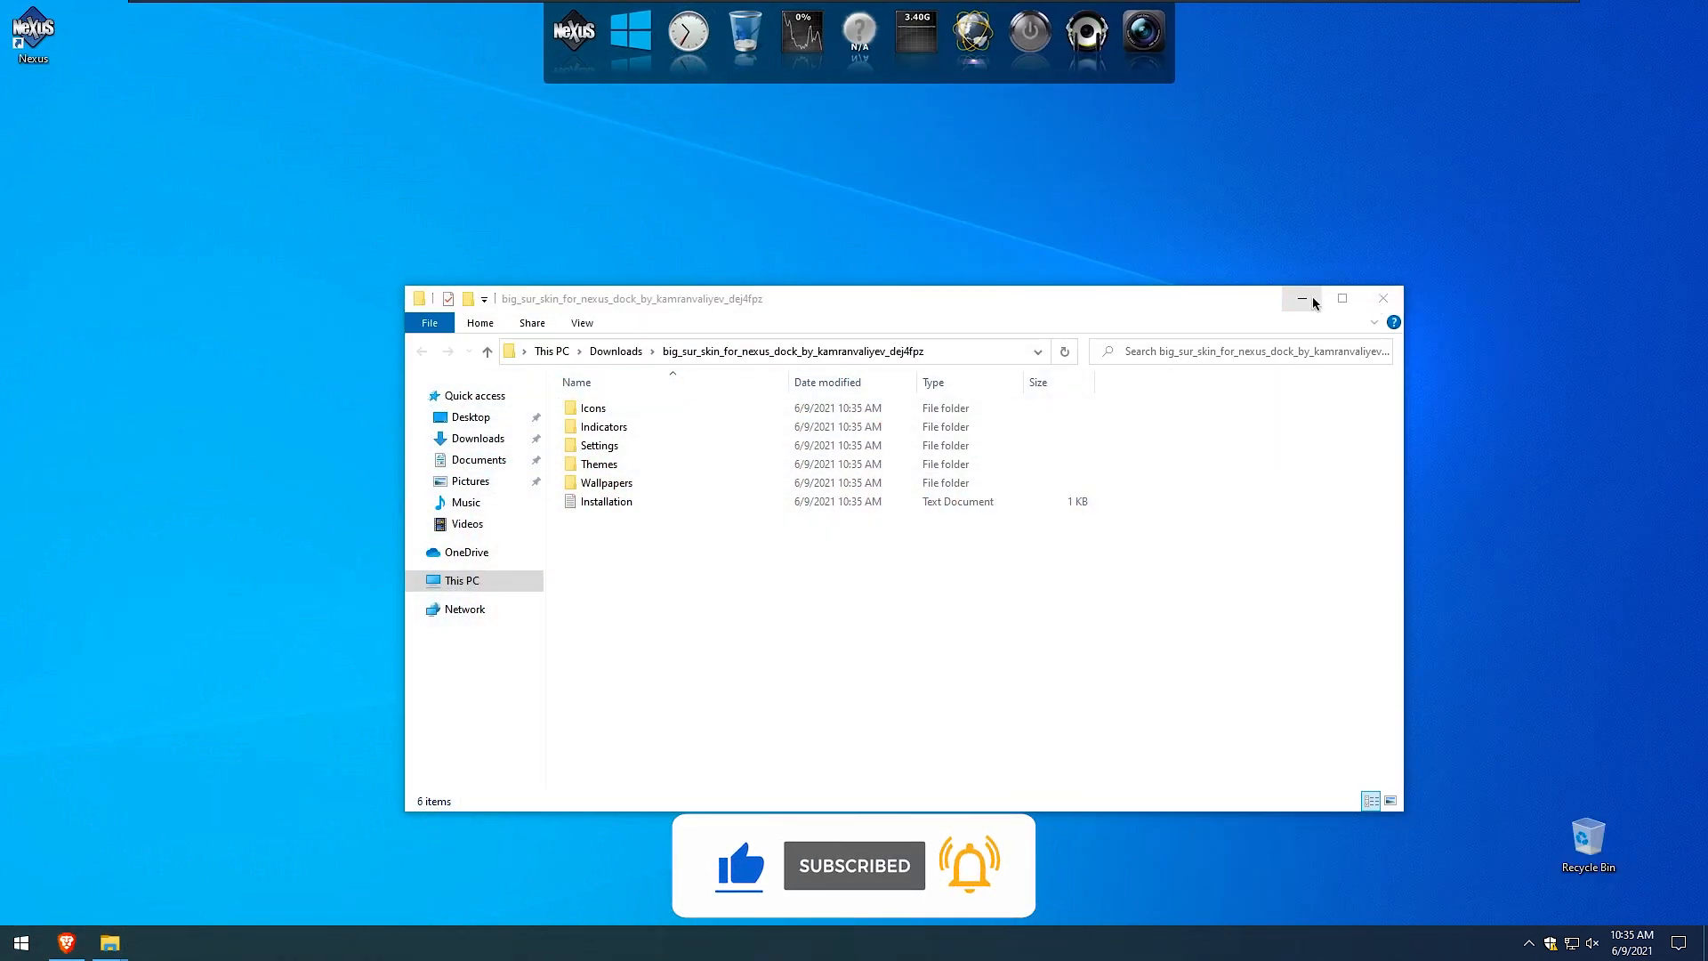
pyautogui.click(1382, 305)
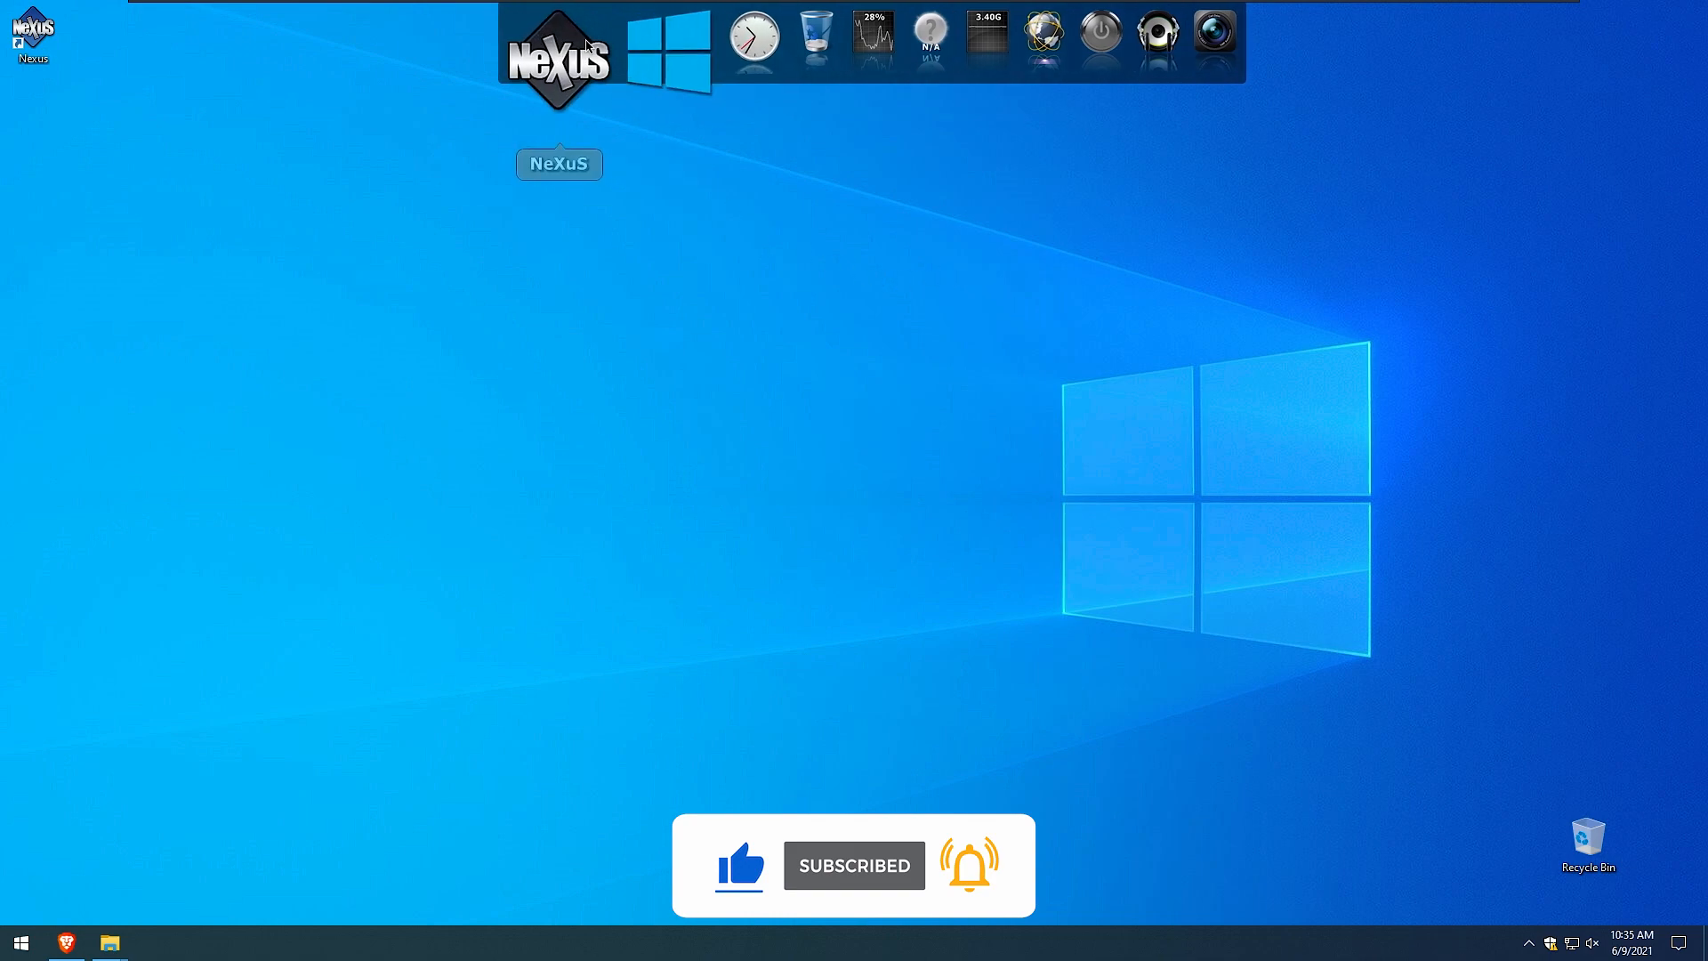
# - In the Nexus preferences, attach the dock to the Bottom screen edge and save the setting
pyautogui.click(579, 52)
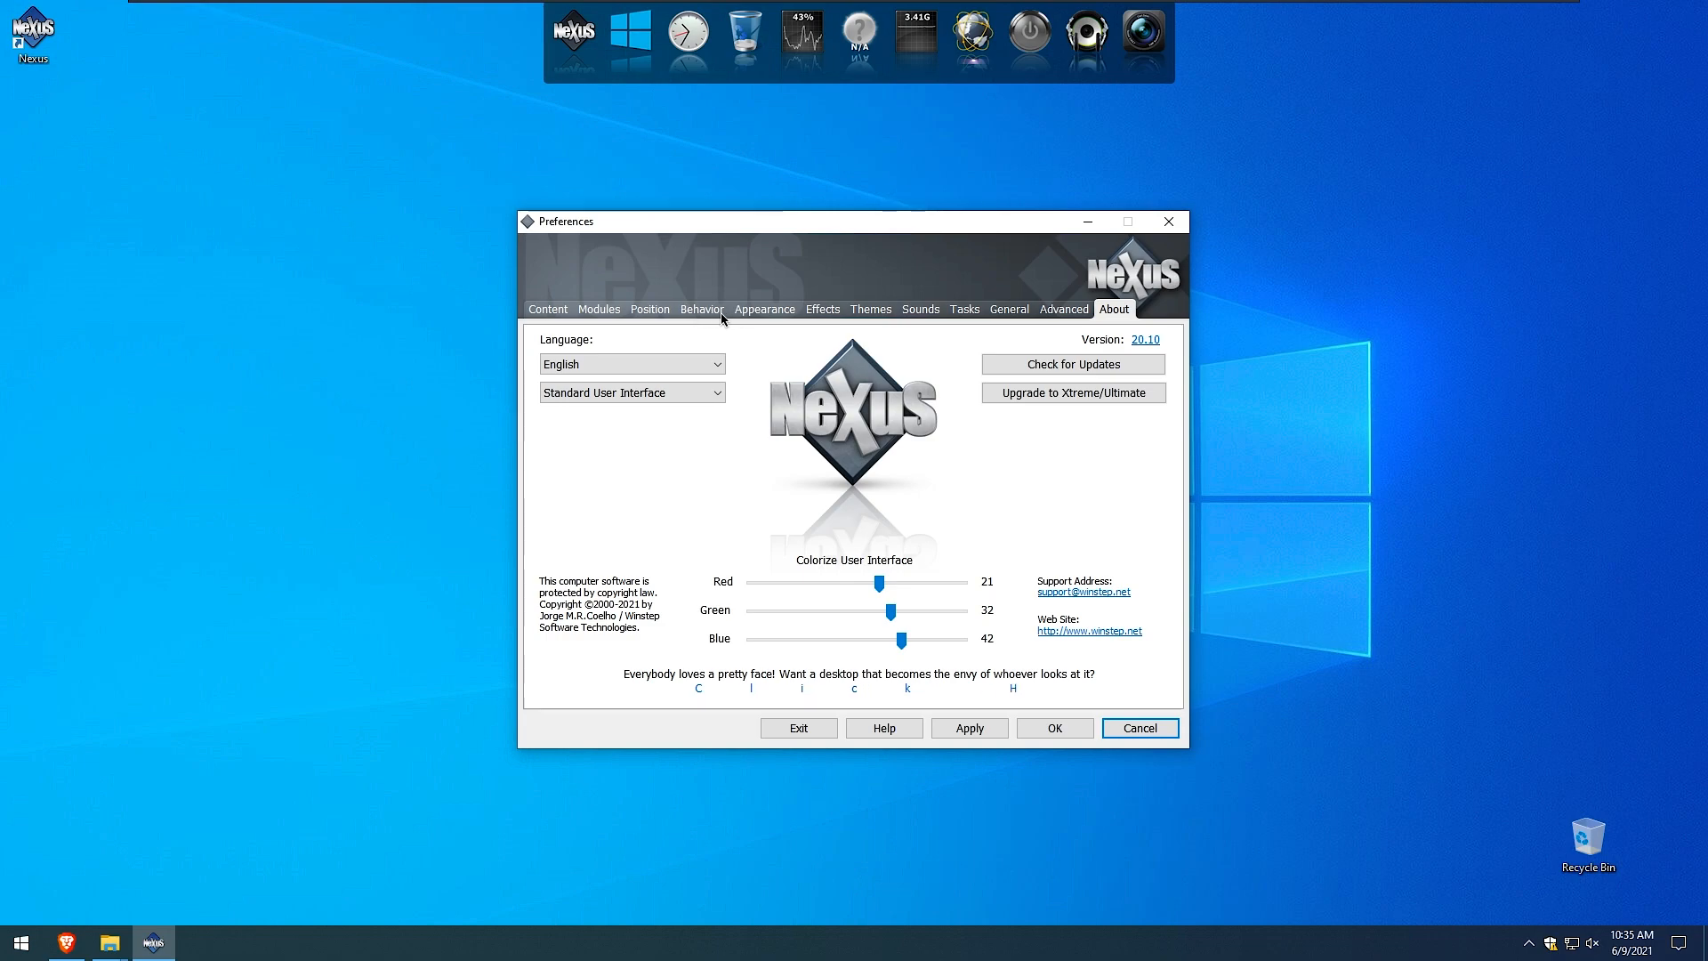
pyautogui.click(764, 312)
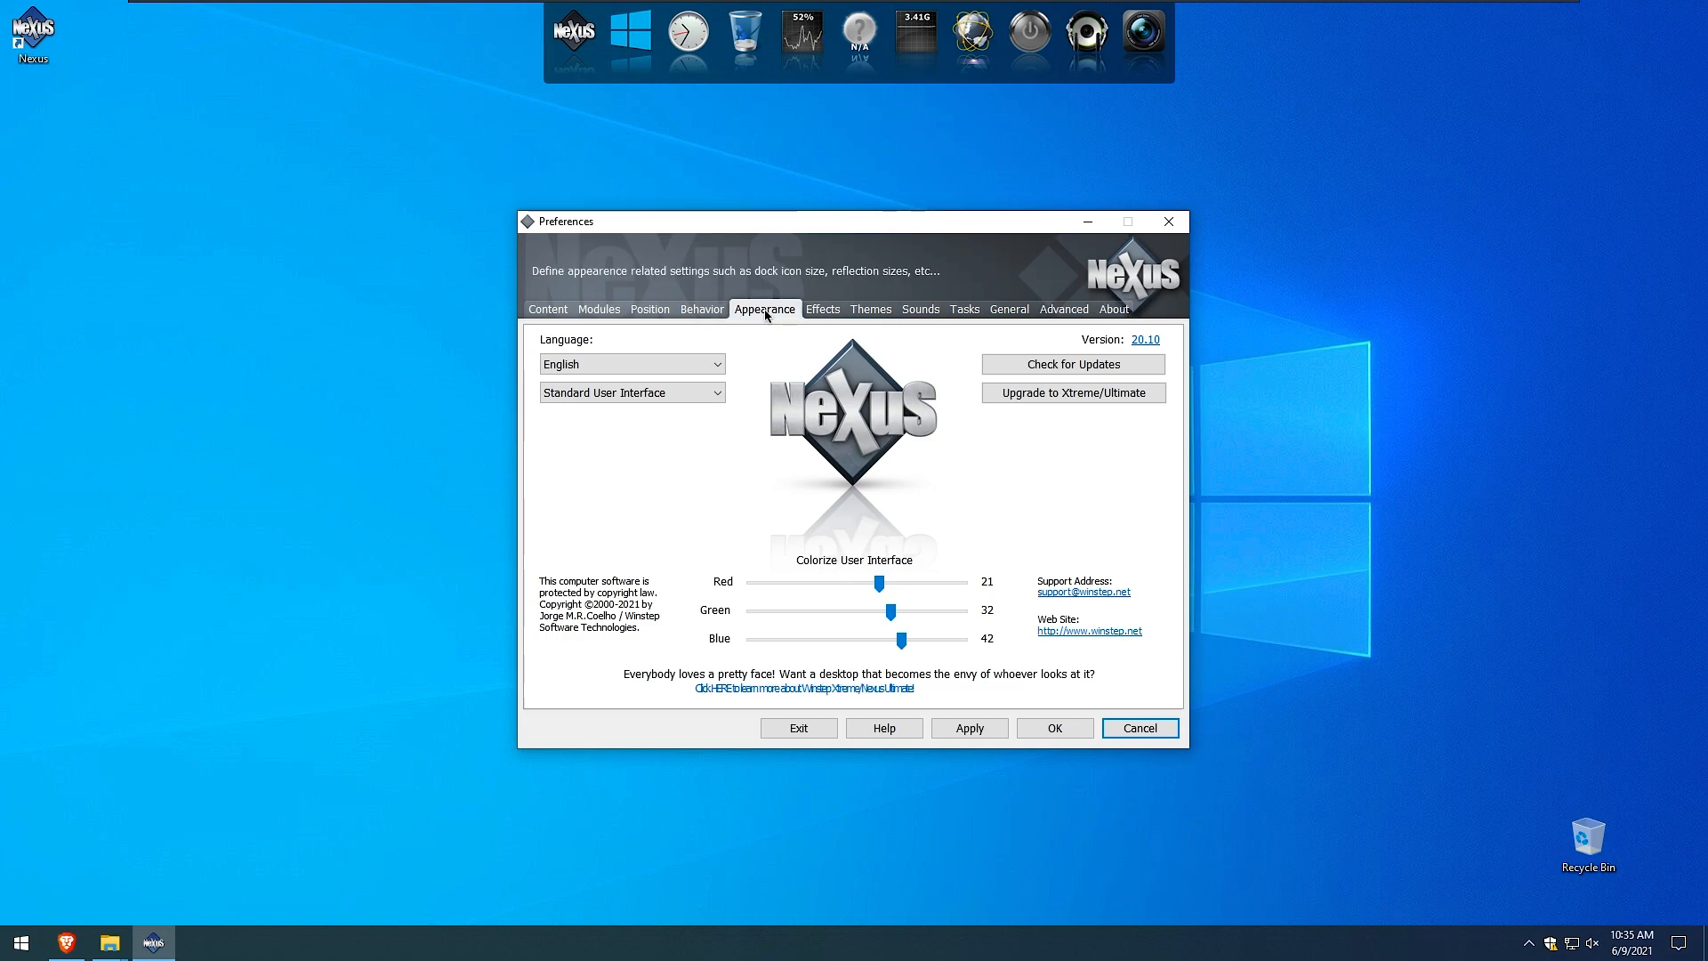
pyautogui.click(650, 311)
pyautogui.click(663, 485)
pyautogui.click(623, 545)
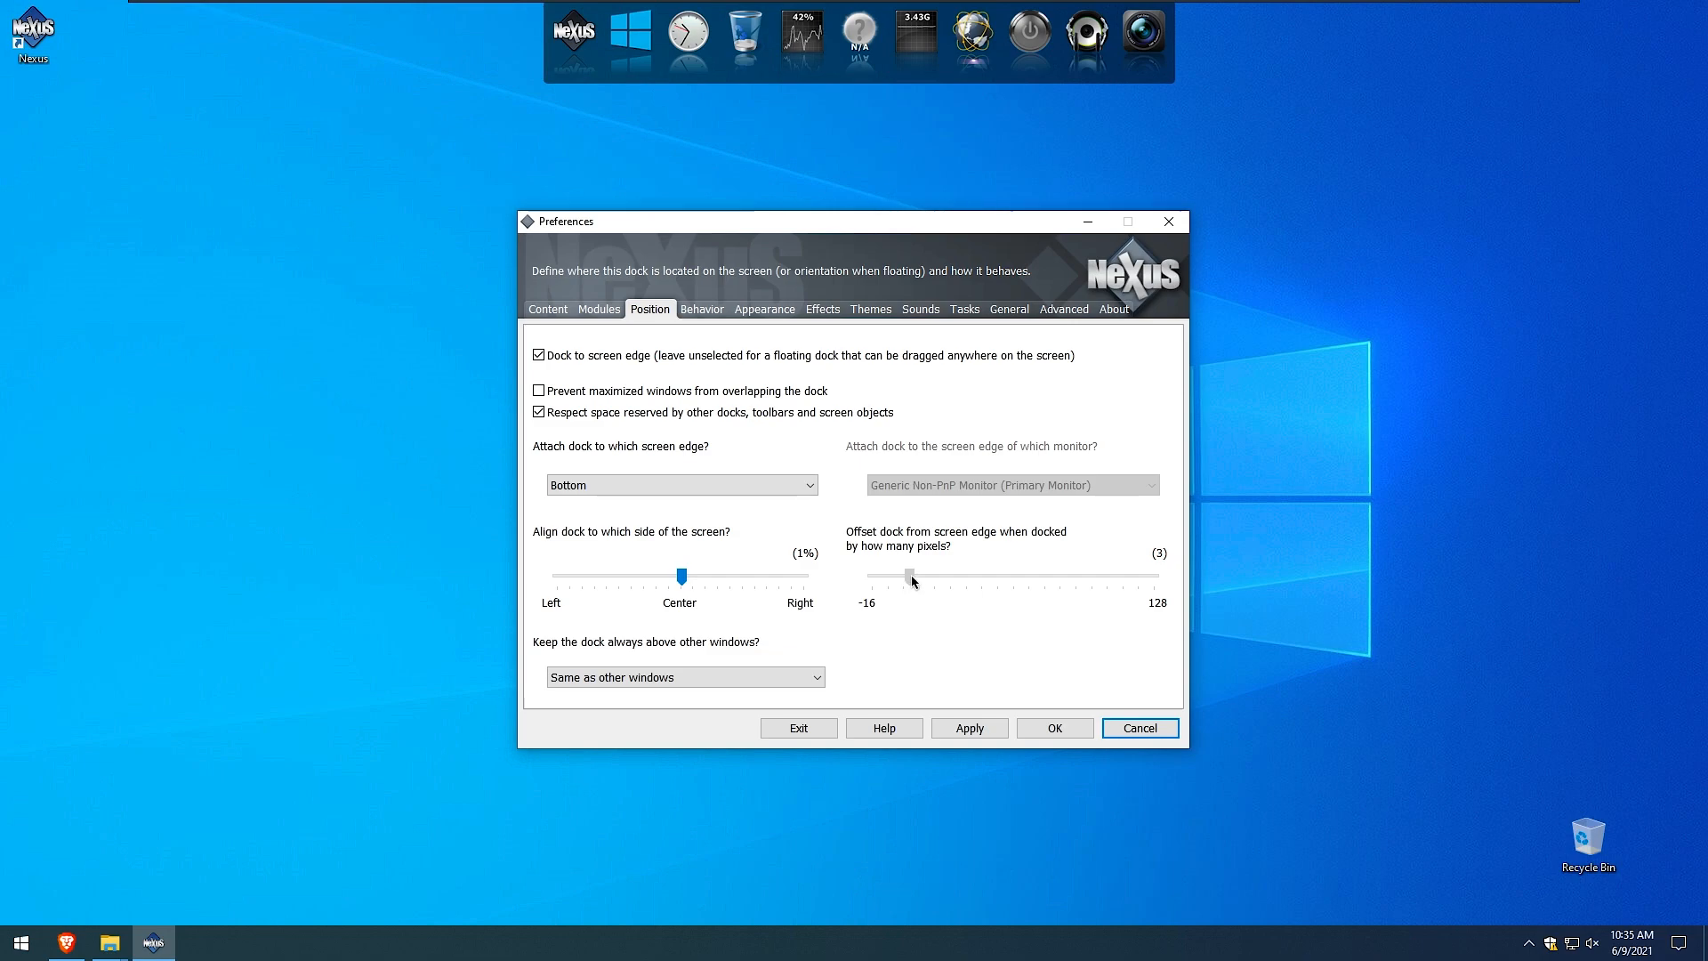
pyautogui.click(1053, 726)
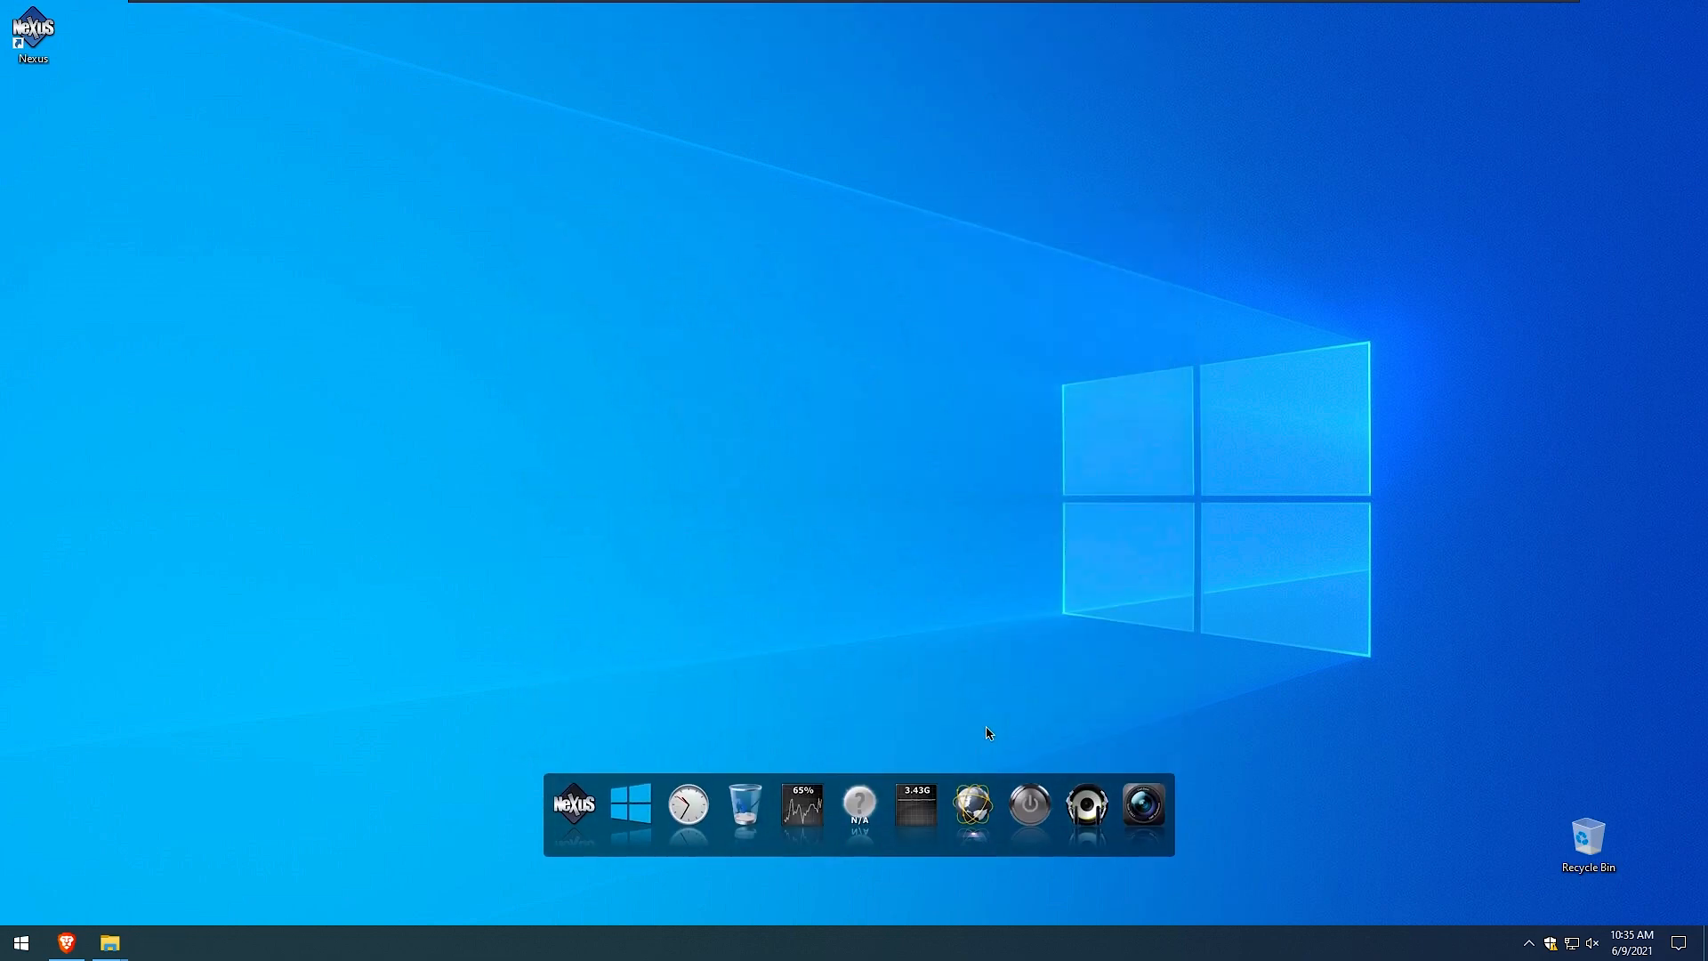
# - Move the unlocked Windows taskbar to the right edge of the screen and lock it there
pyautogui.rightClick(904, 939)
pyautogui.click(1004, 899)
pyautogui.moveTo(1086, 935); pyautogui.dragTo(1220, 585)
pyautogui.rightClick(1677, 455)
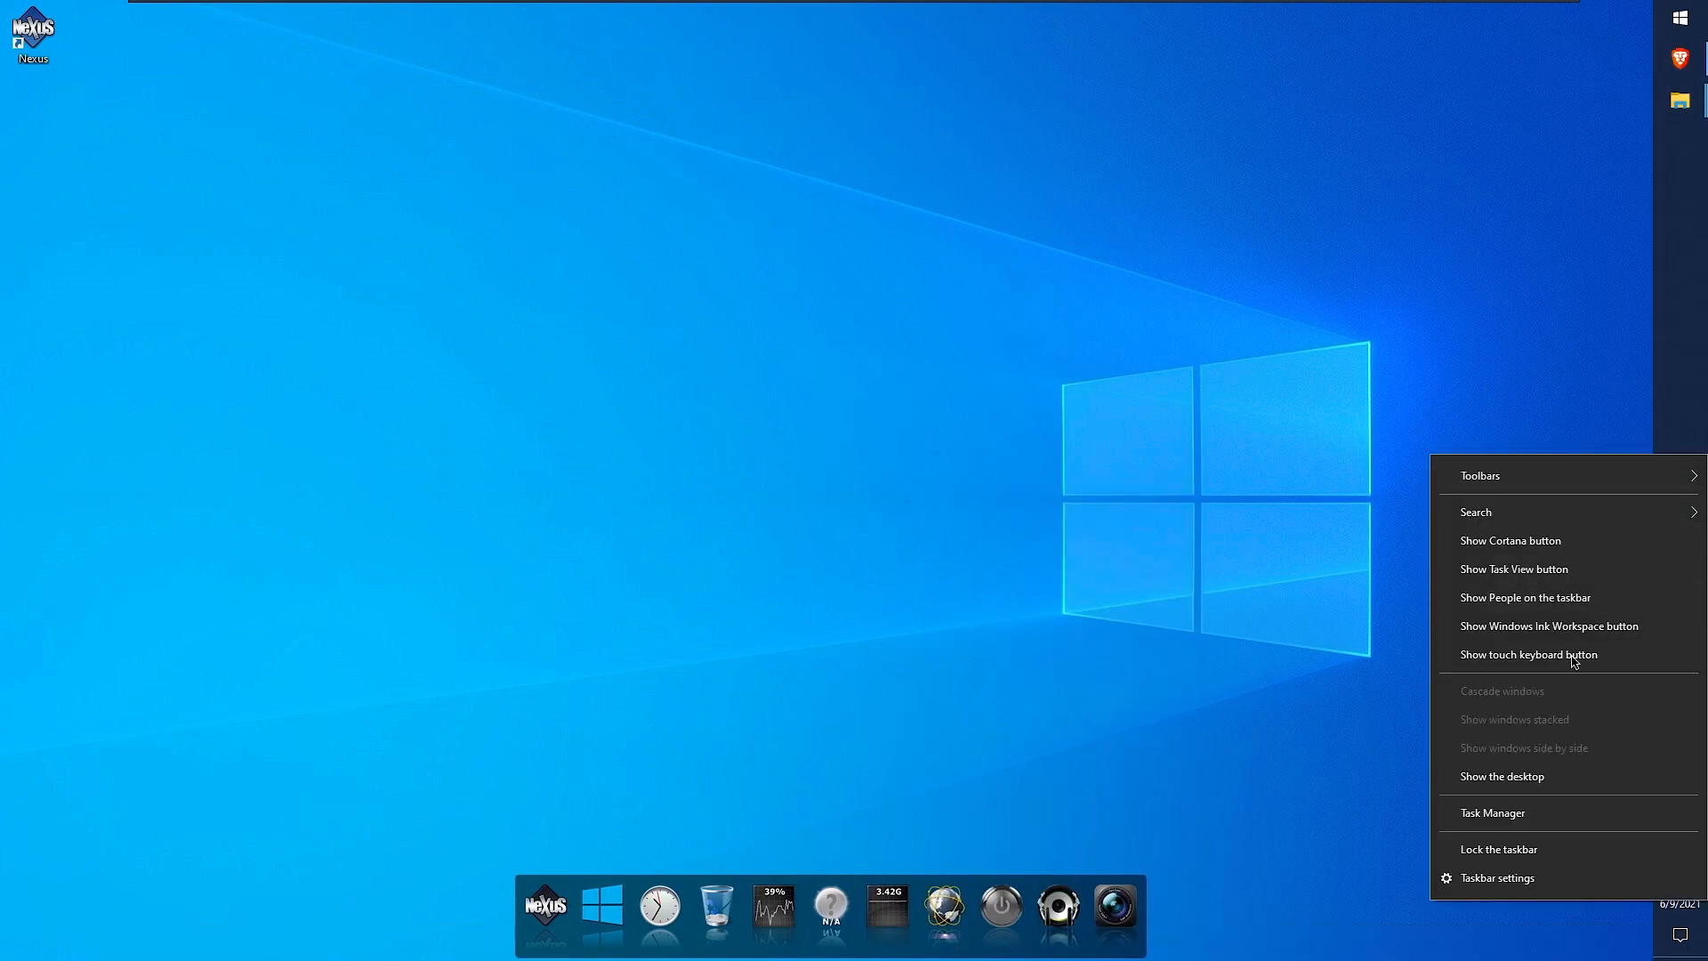
pyautogui.click(1547, 843)
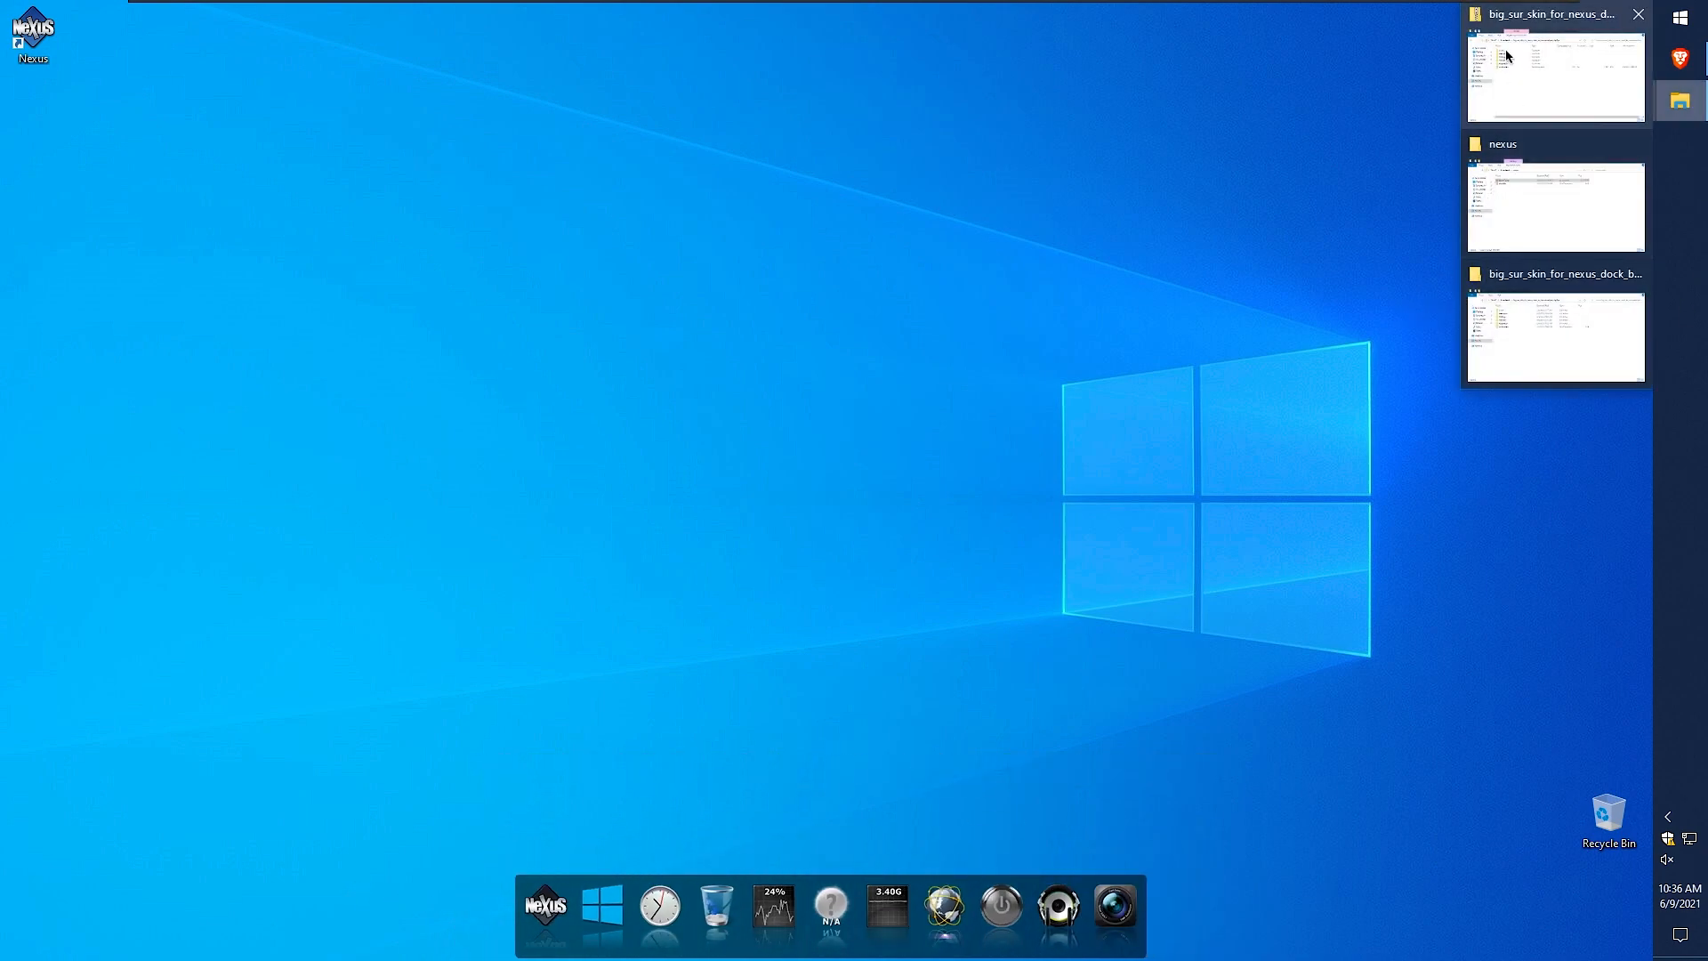
# - Copy the Themes folder from the extracted Big Sur skin folder
pyautogui.click(1532, 304)
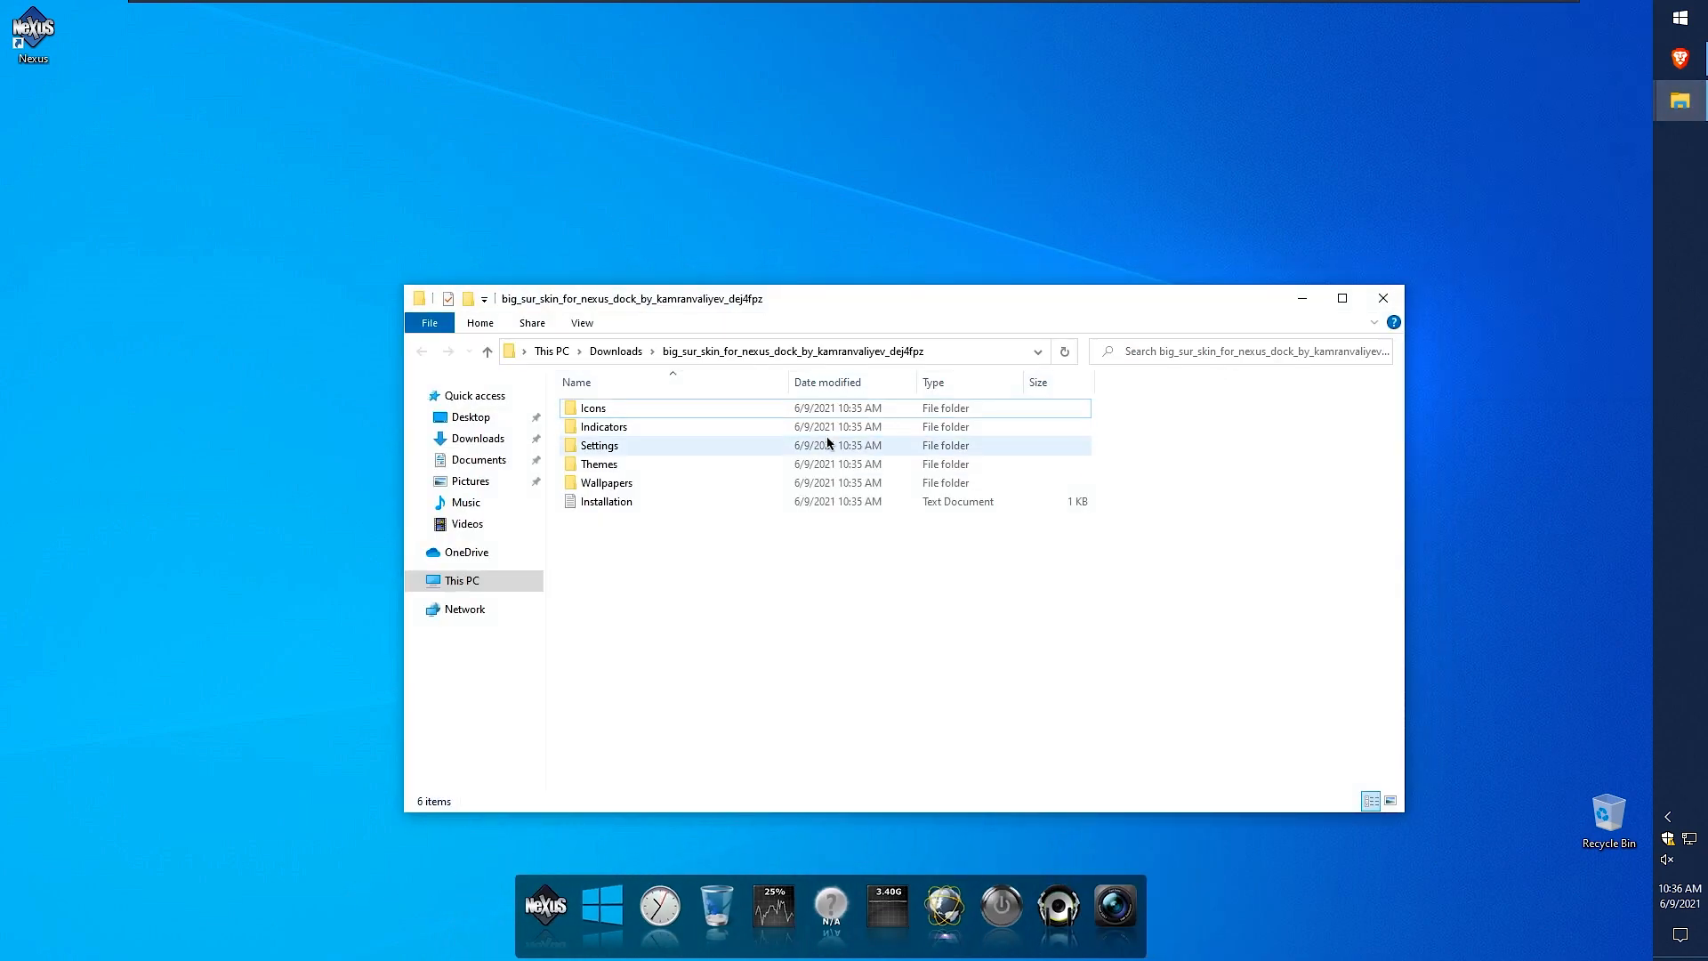
pyautogui.doubleClick(692, 470)
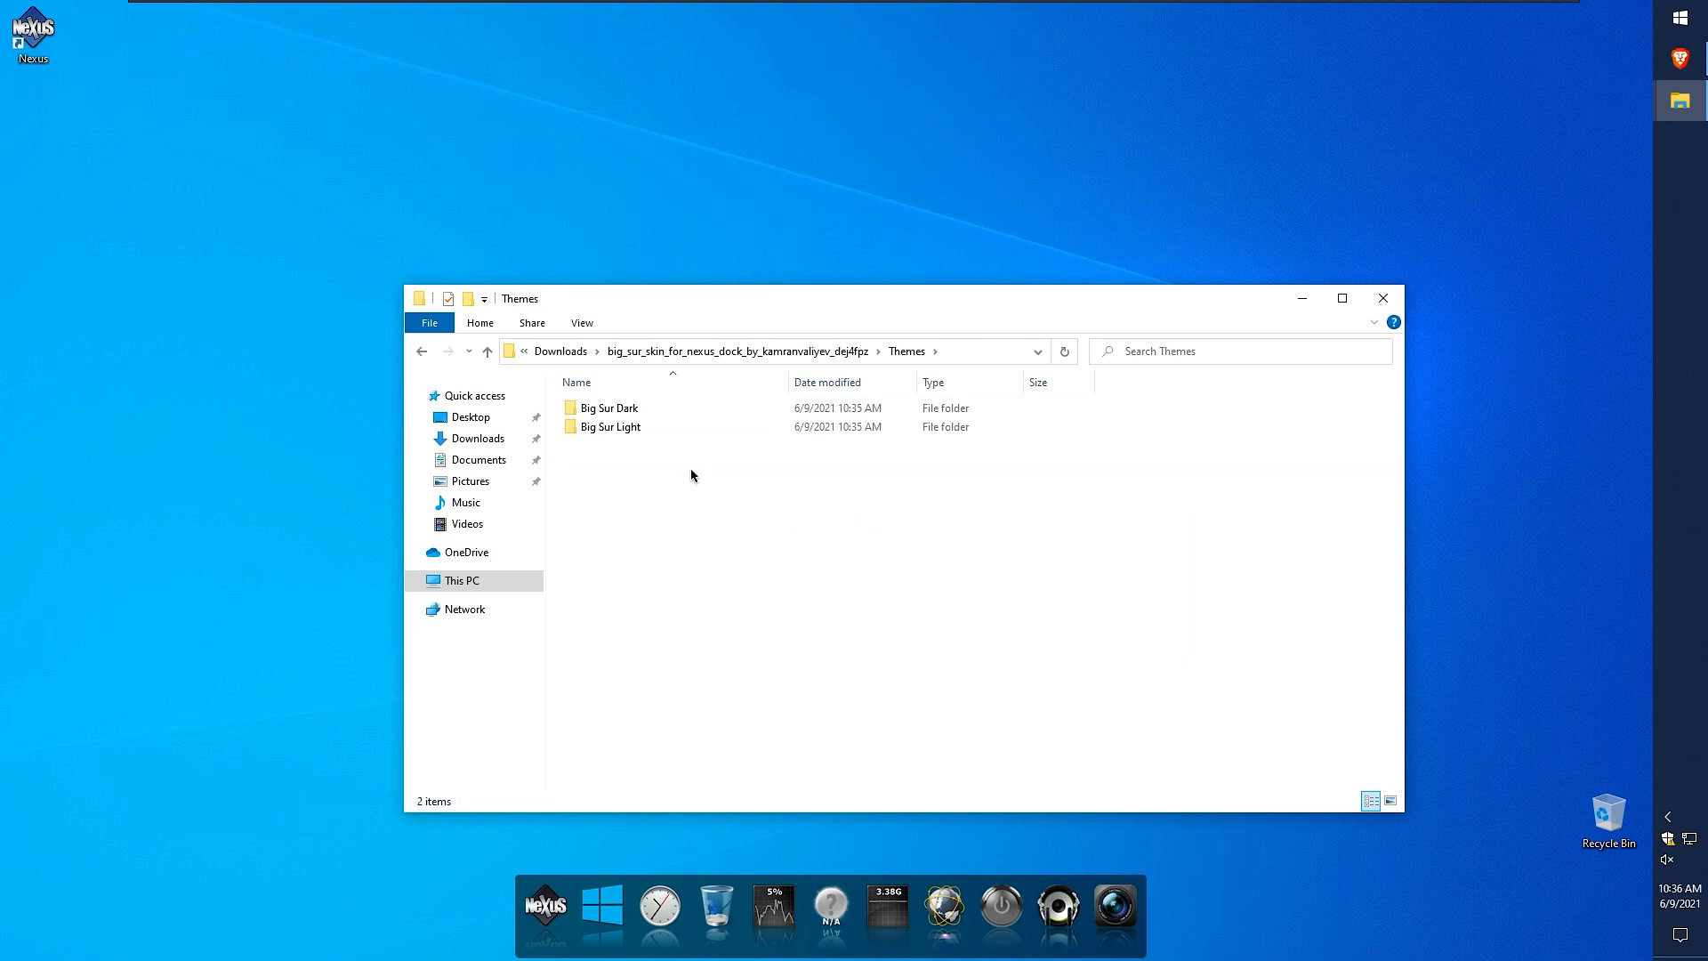
pyautogui.click(424, 353)
pyautogui.rightClick(660, 469)
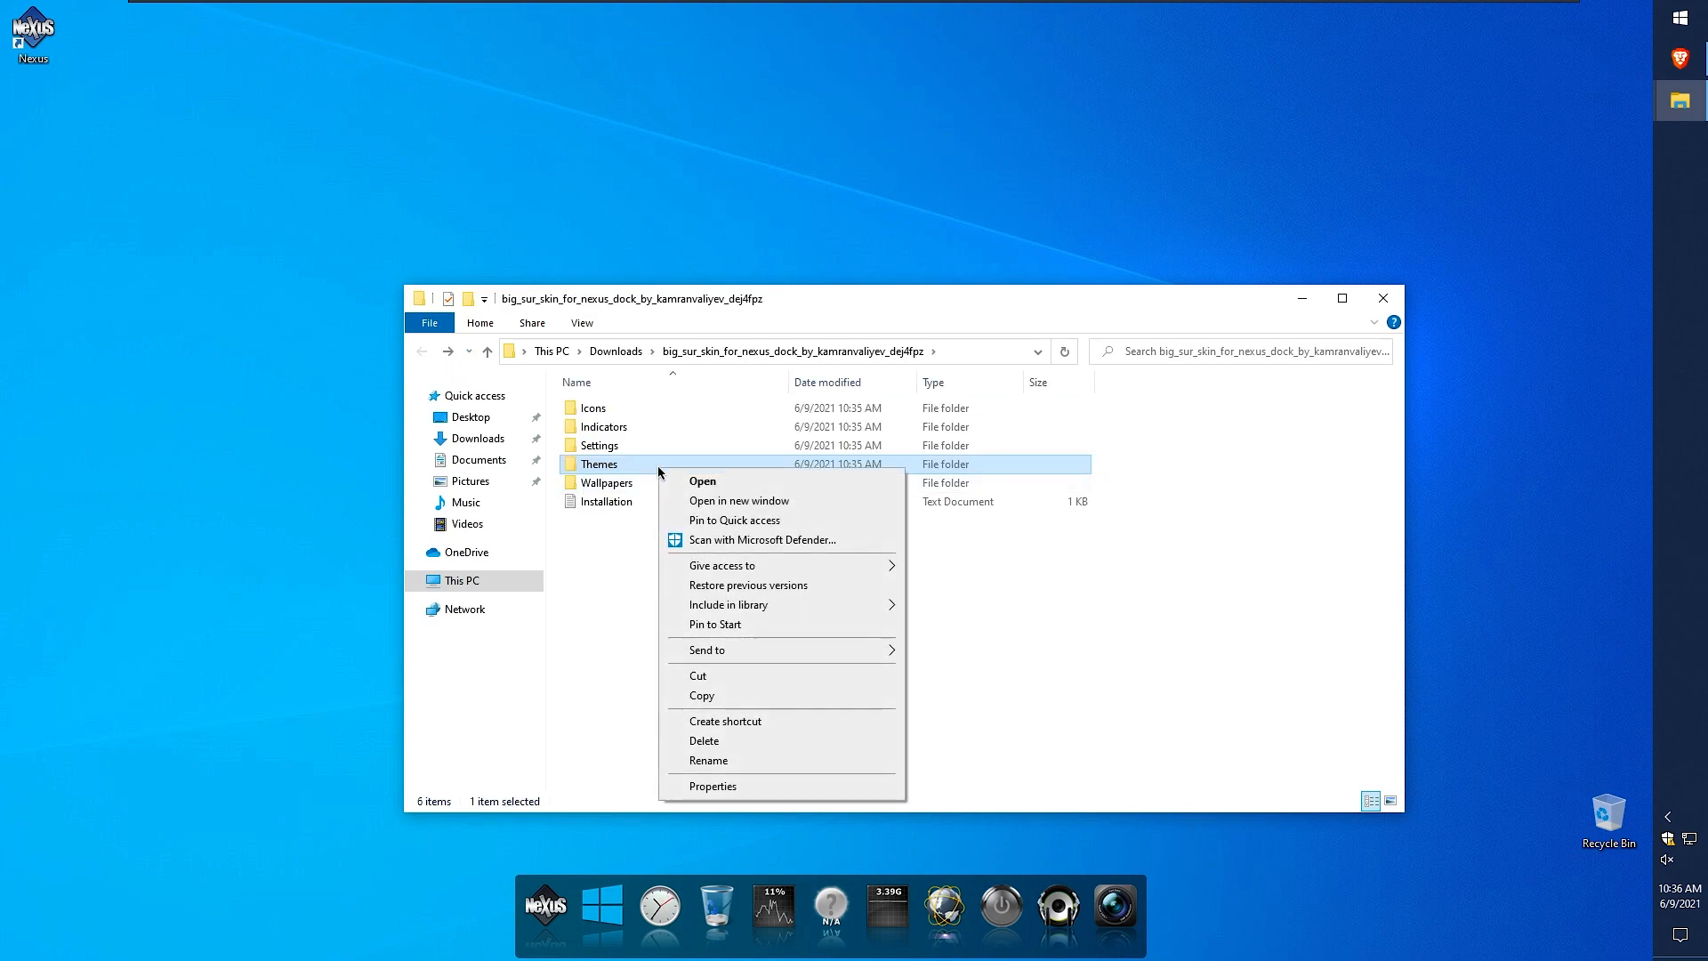
pyautogui.click(692, 694)
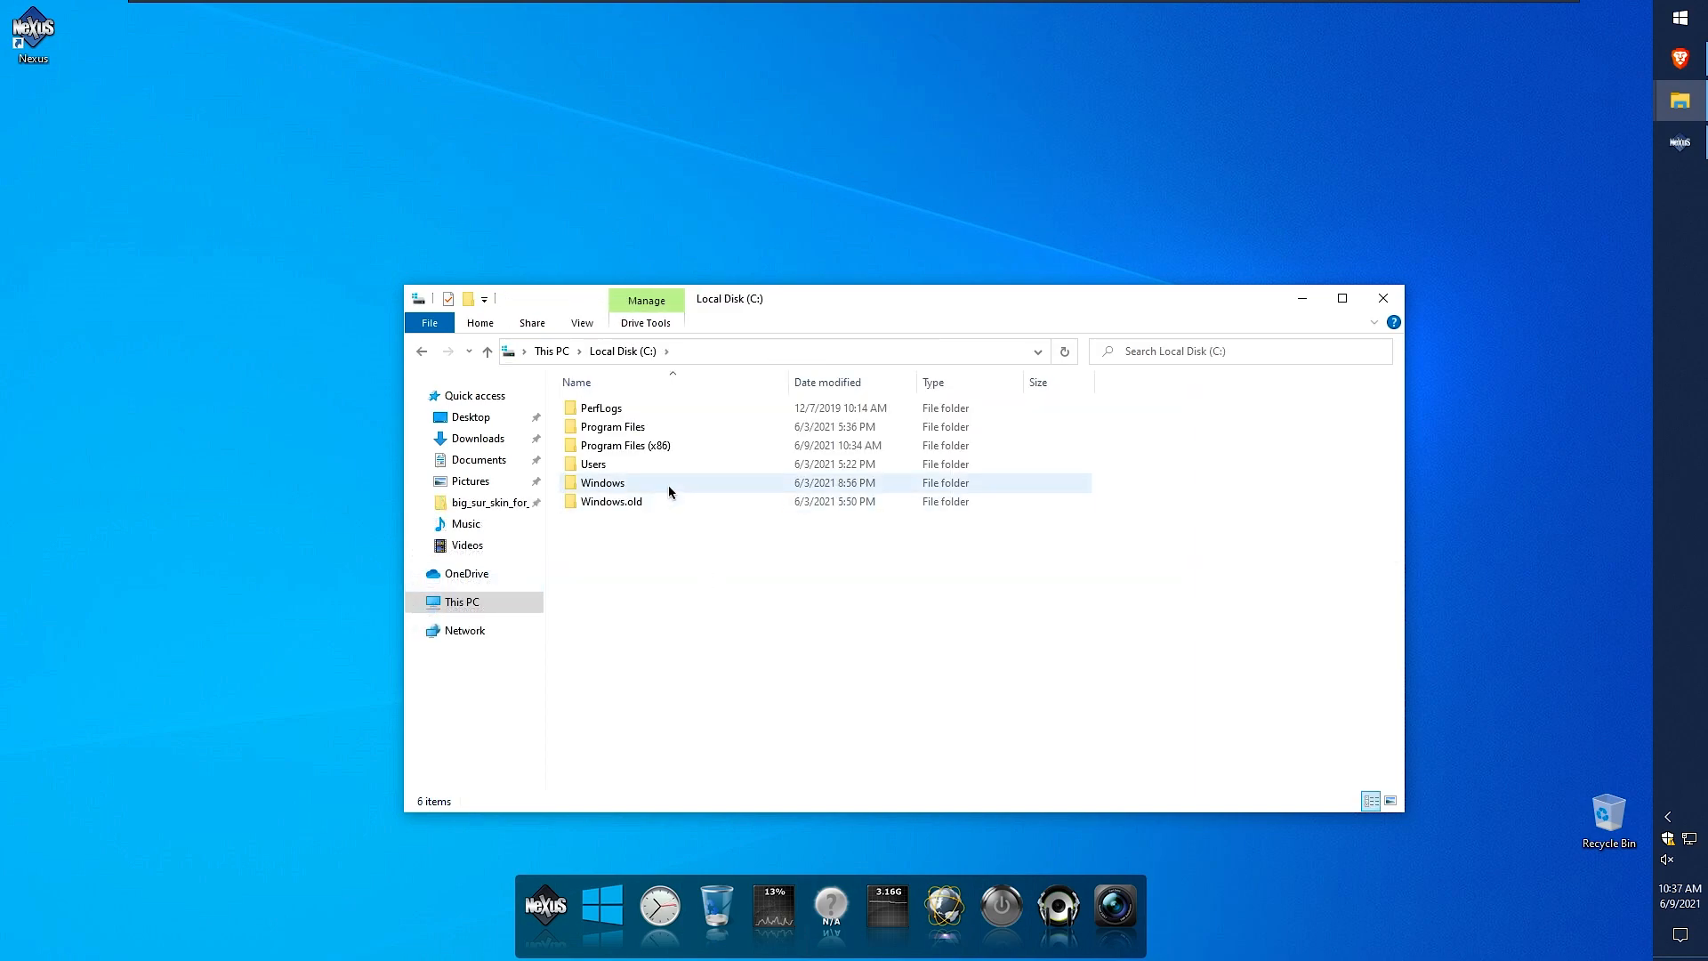
# - Paste the Themes folder into the Backgrounds folder under C:\Users\Public\Public Documents\Winstep\NeXuS
pyautogui.doubleClick(659, 466)
pyautogui.doubleClick(653, 411)
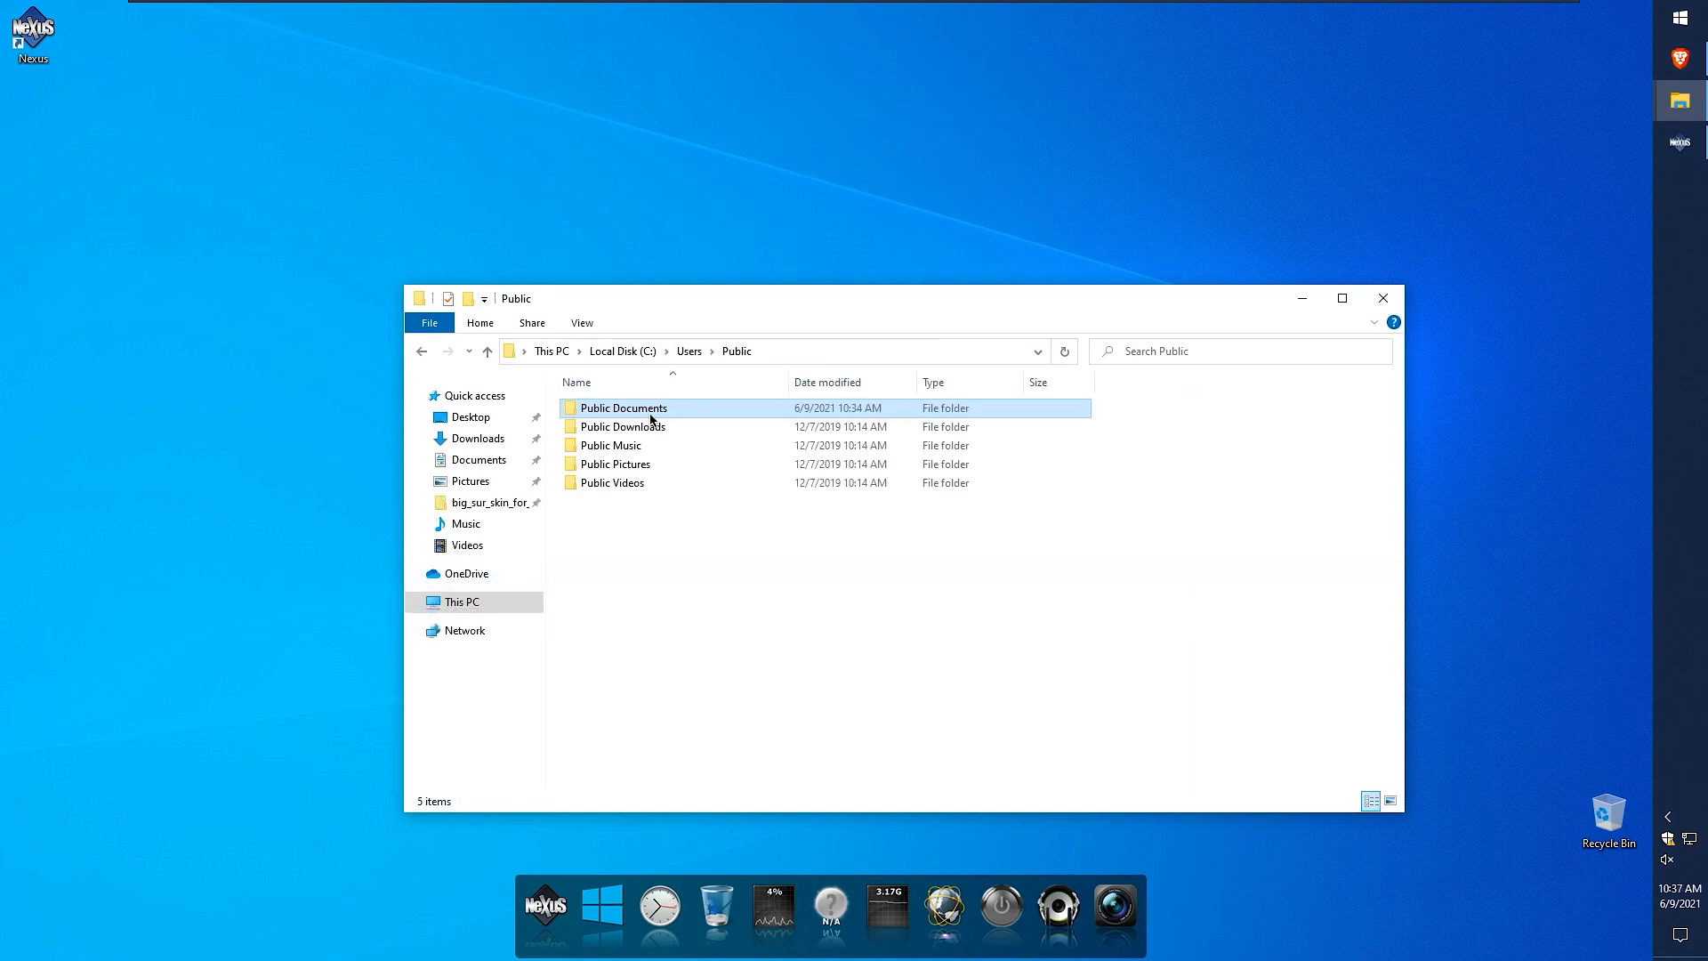
pyautogui.doubleClick(657, 411)
pyautogui.doubleClick(657, 411)
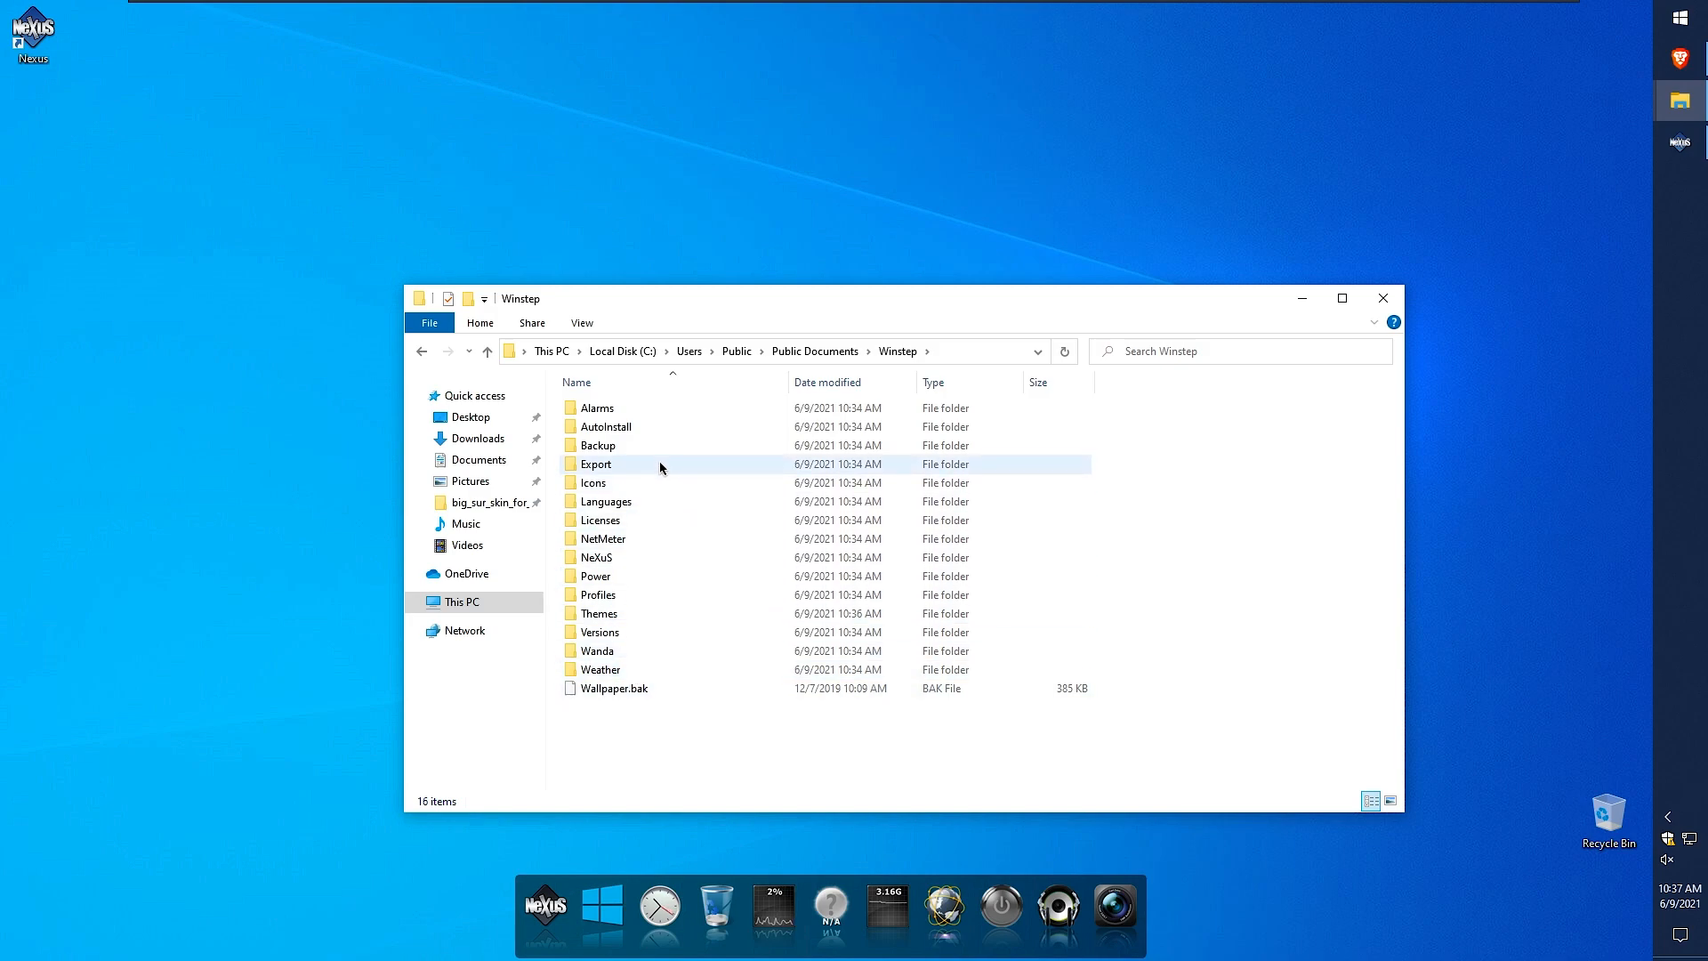
pyautogui.click(632, 574)
pyautogui.doubleClick(629, 557)
pyautogui.doubleClick(649, 410)
pyautogui.rightClick(579, 626)
pyautogui.click(658, 744)
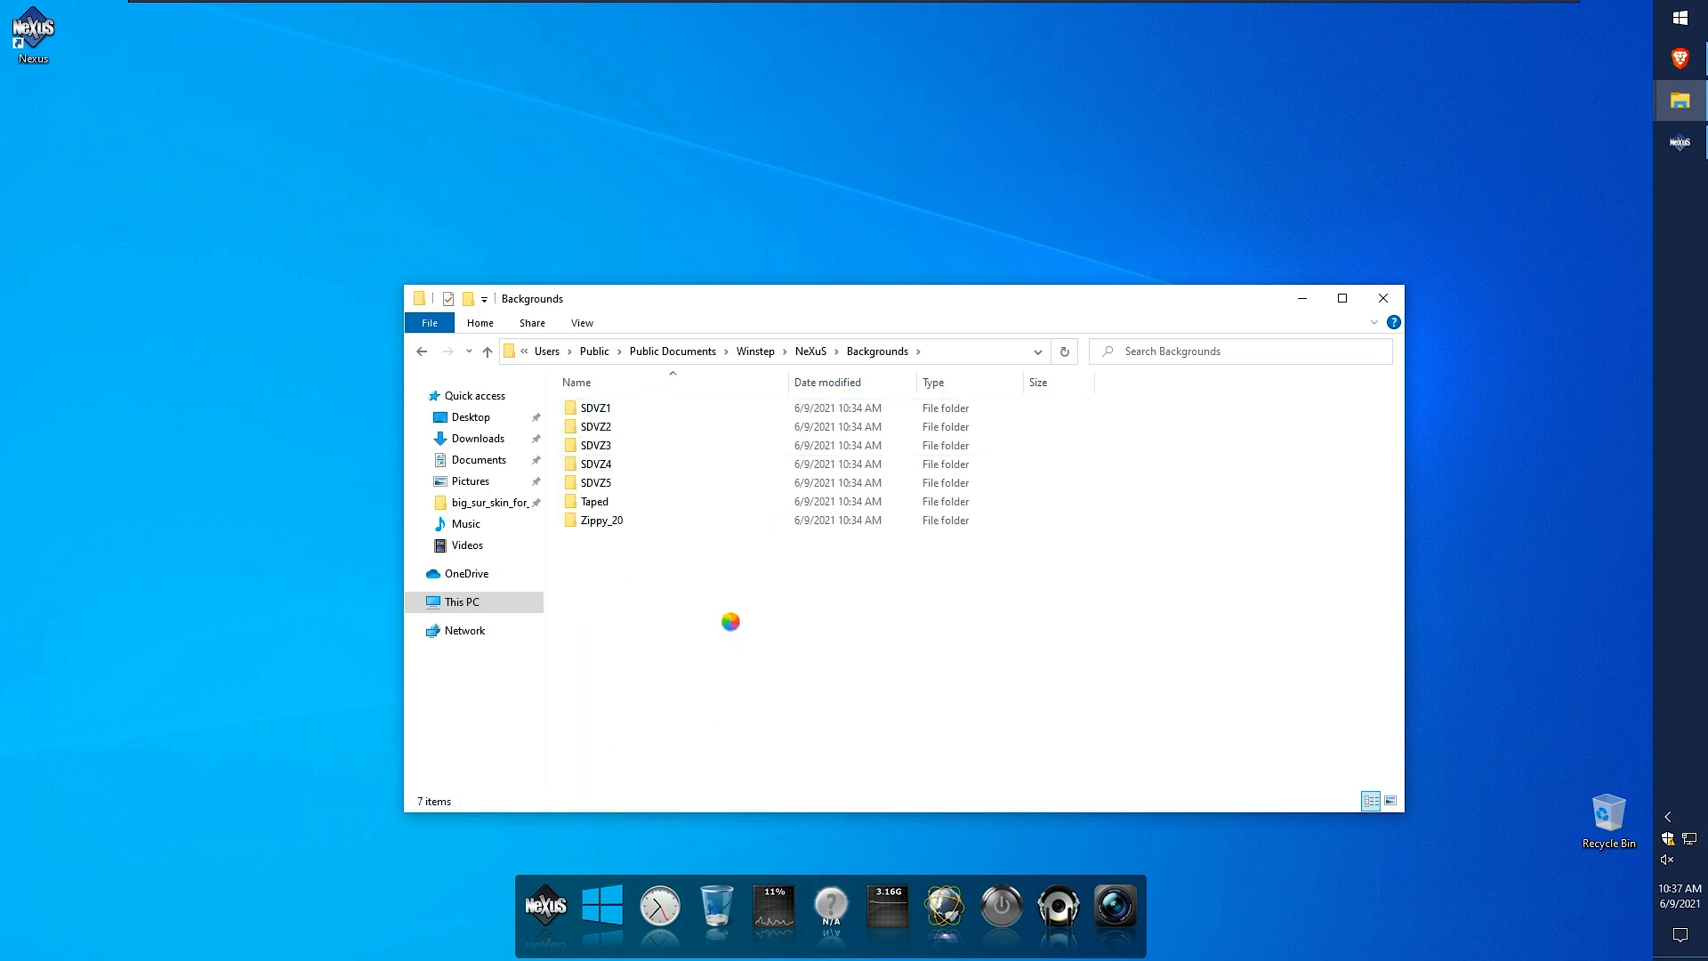
pyautogui.moveTo(716, 623); pyautogui.dragTo(632, 383)
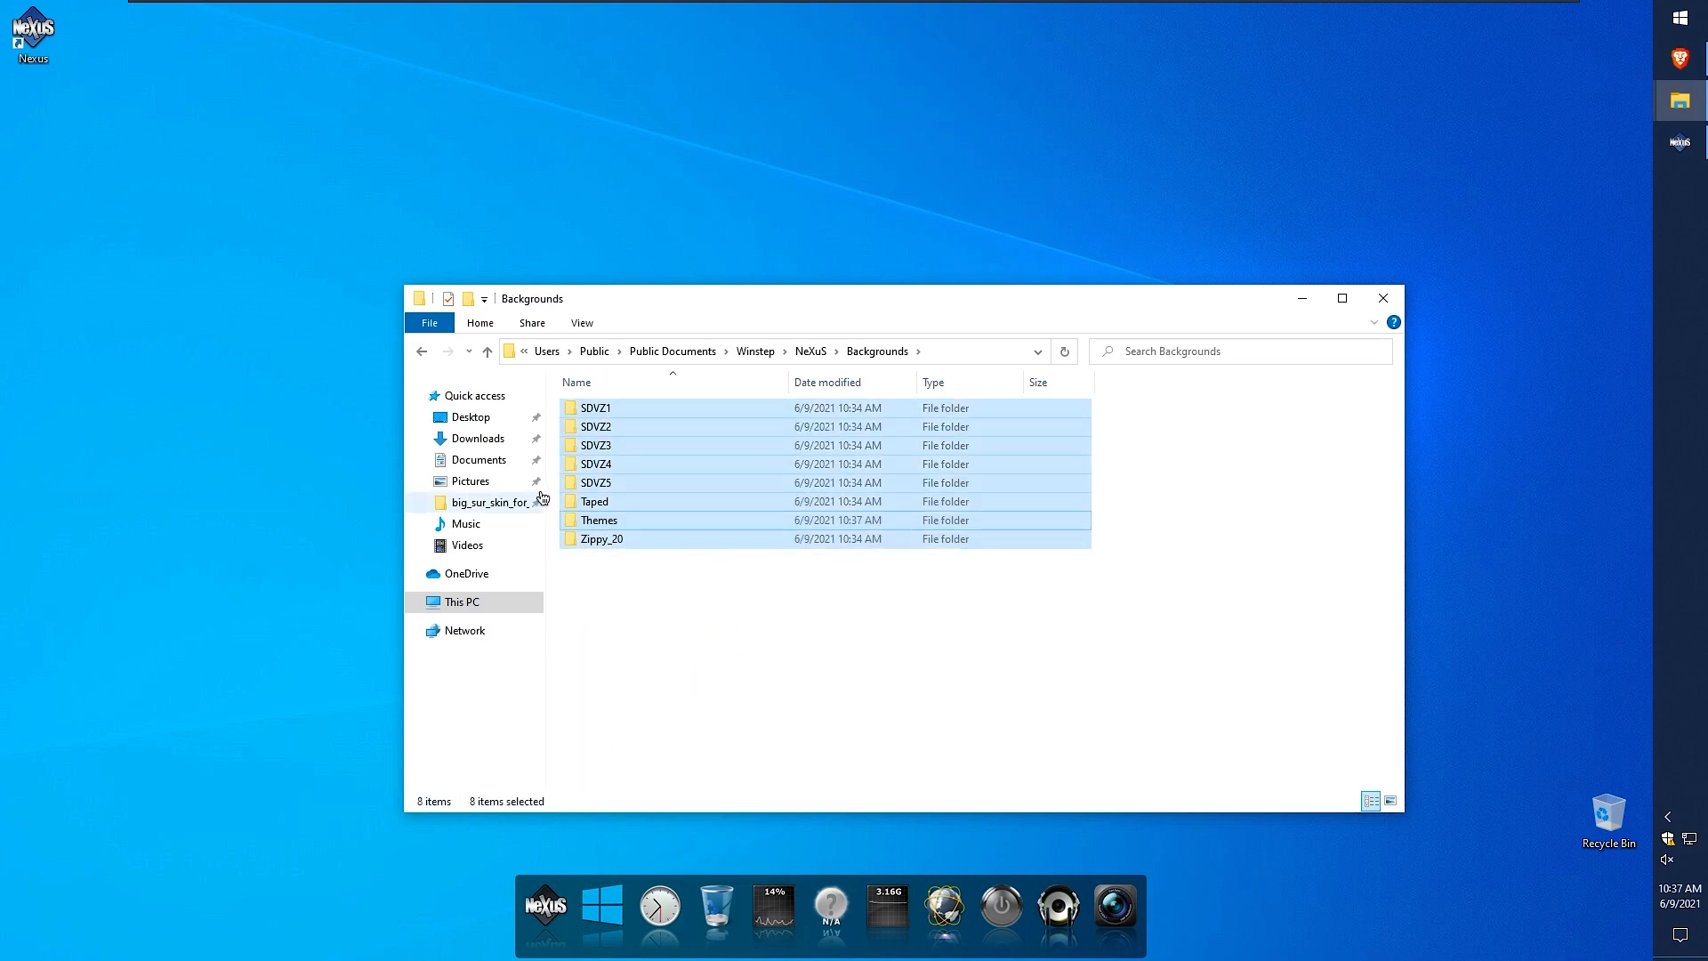
# - Return to the extracted Big Sur skin folder in Downloads and copy its Indicators folder
pyautogui.click(498, 441)
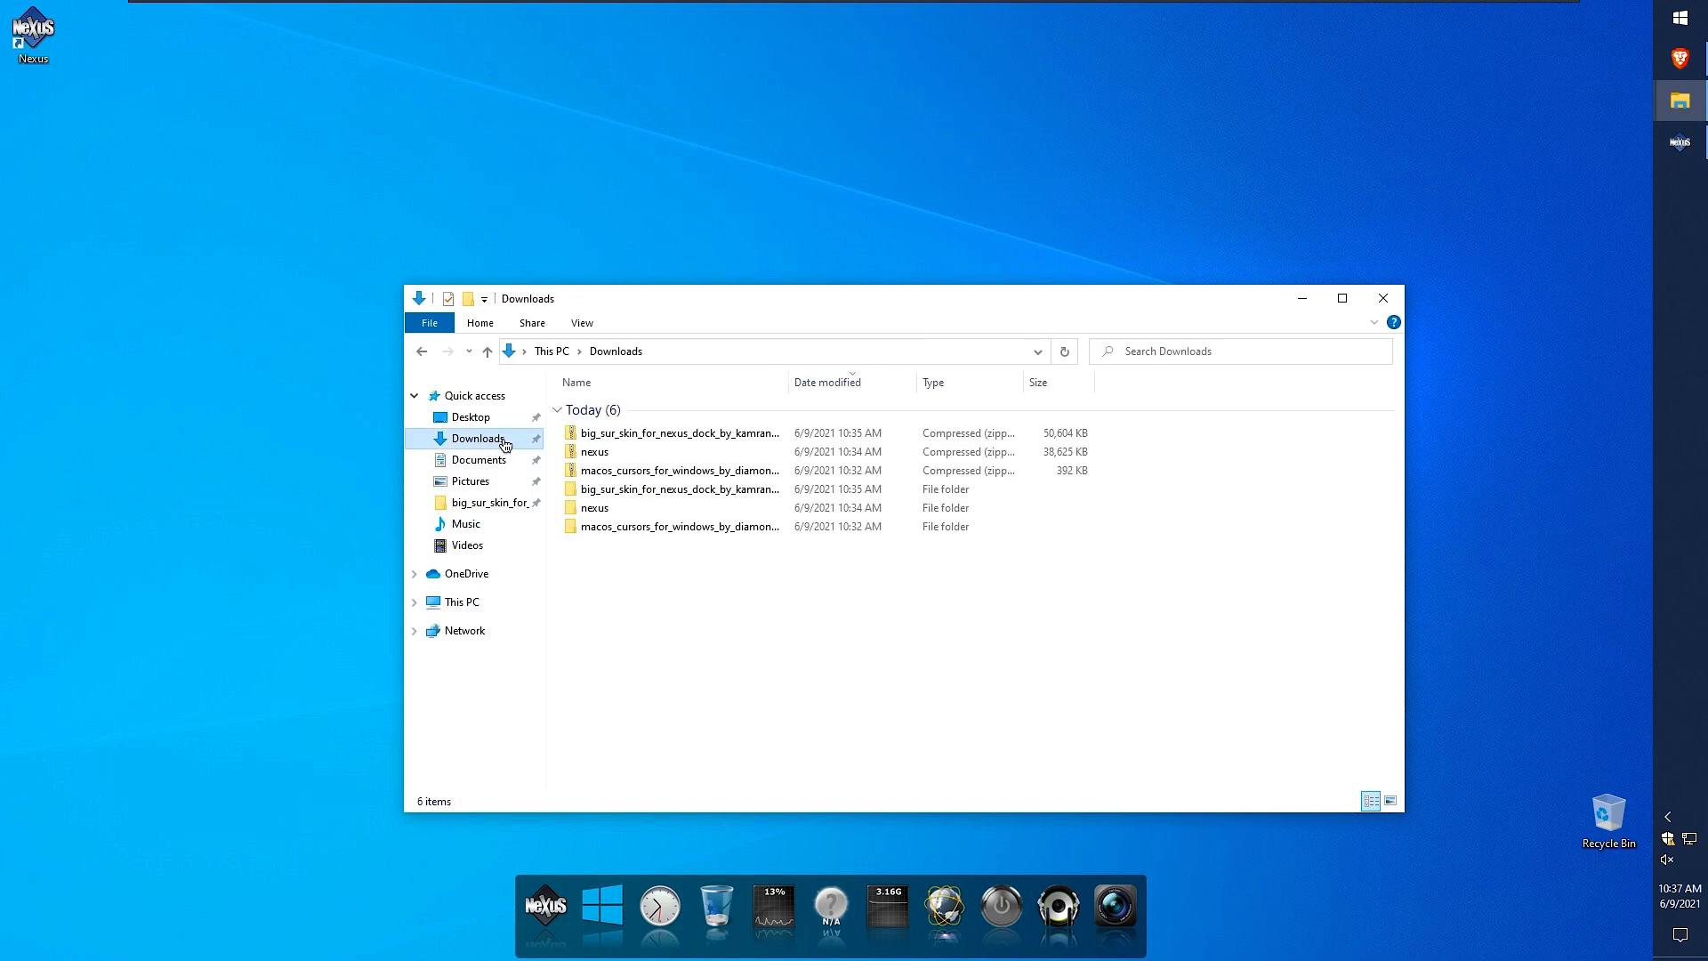
pyautogui.doubleClick(724, 492)
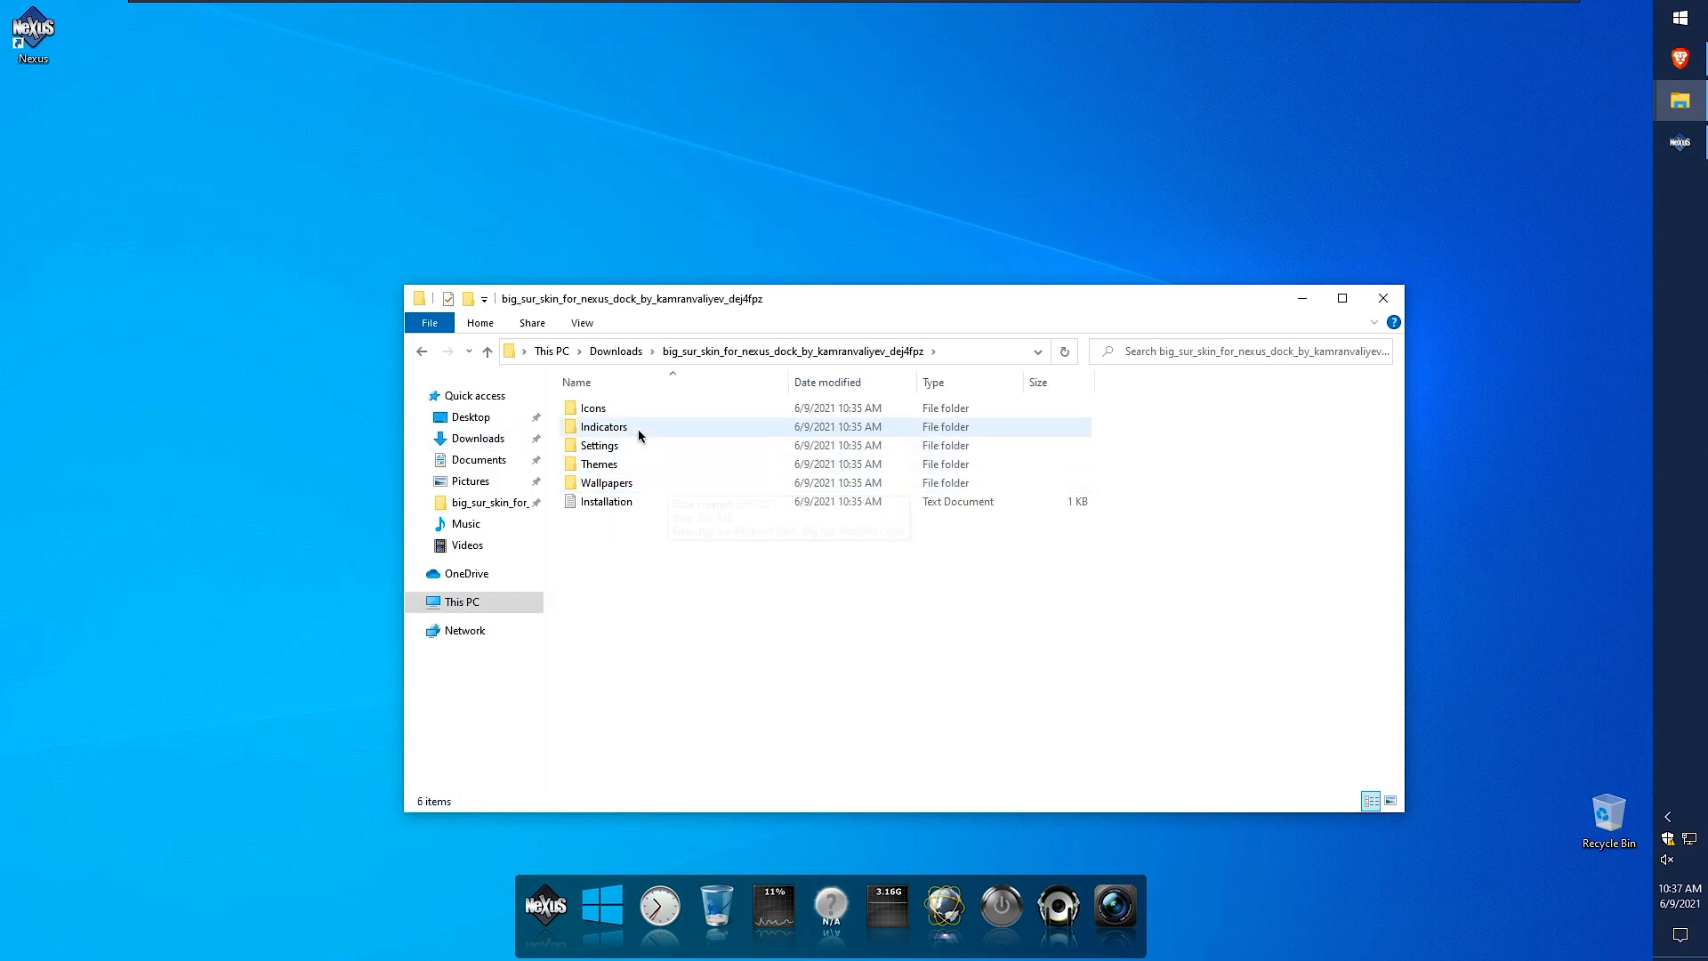
pyautogui.rightClick(637, 429)
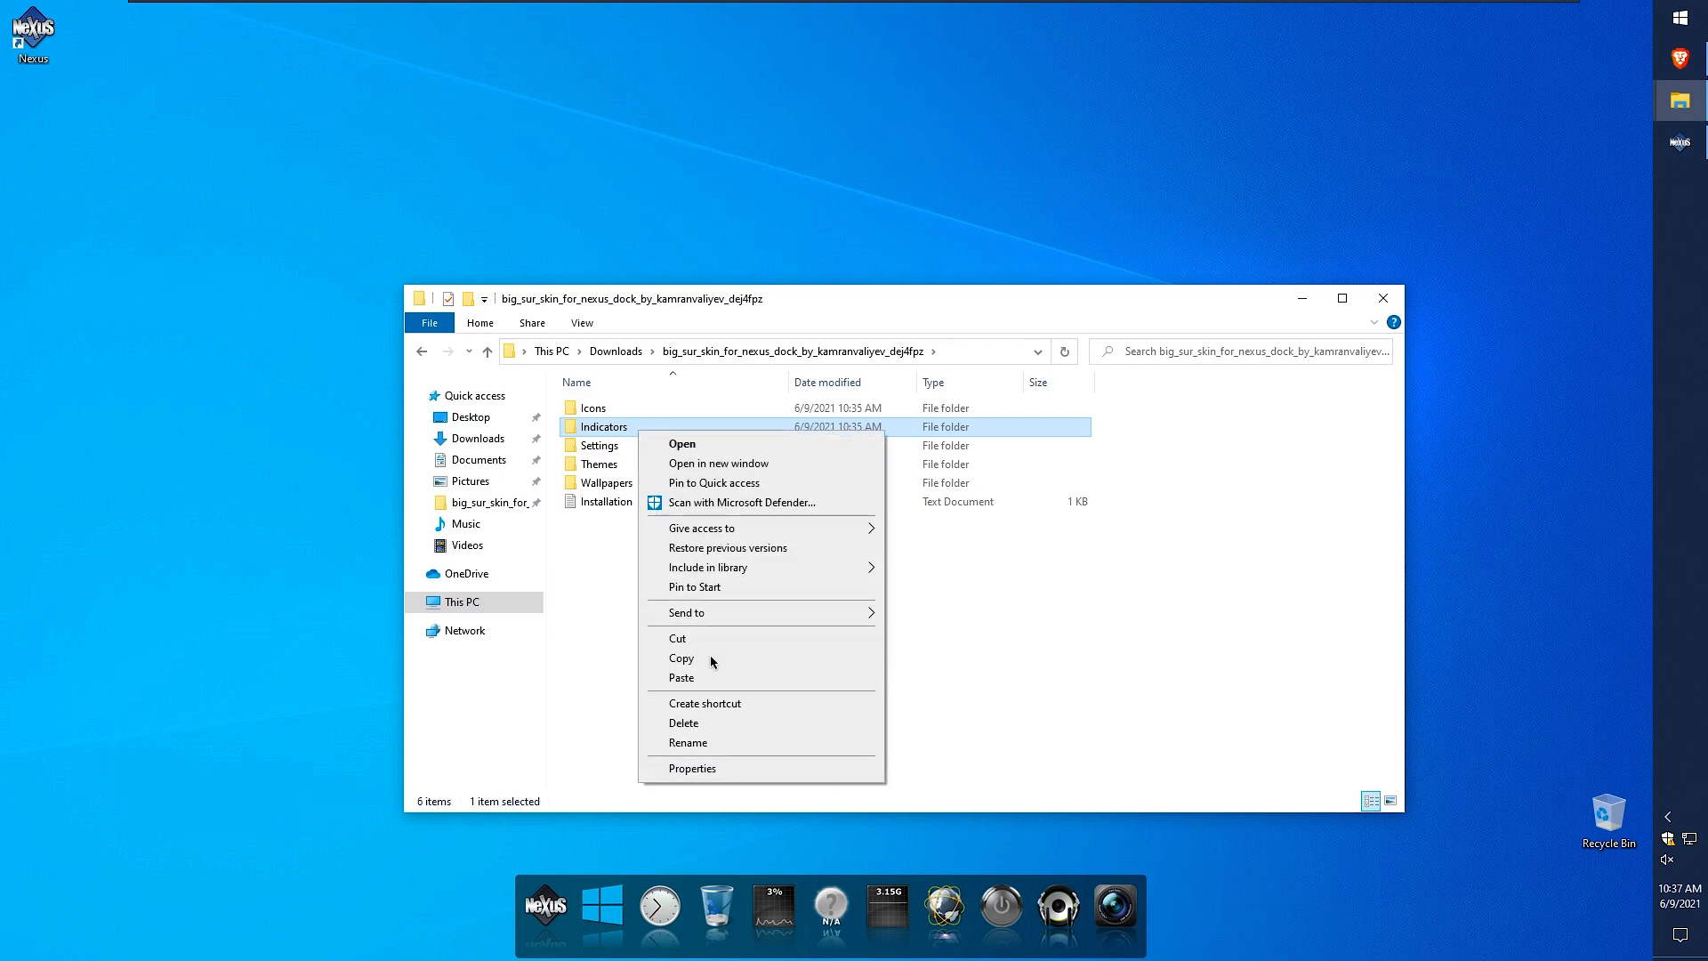
pyautogui.click(709, 659)
# - Paste the Indicators folder into C:\Users\Public\Public Documents\Winstep\NeXuS
pyautogui.click(521, 605)
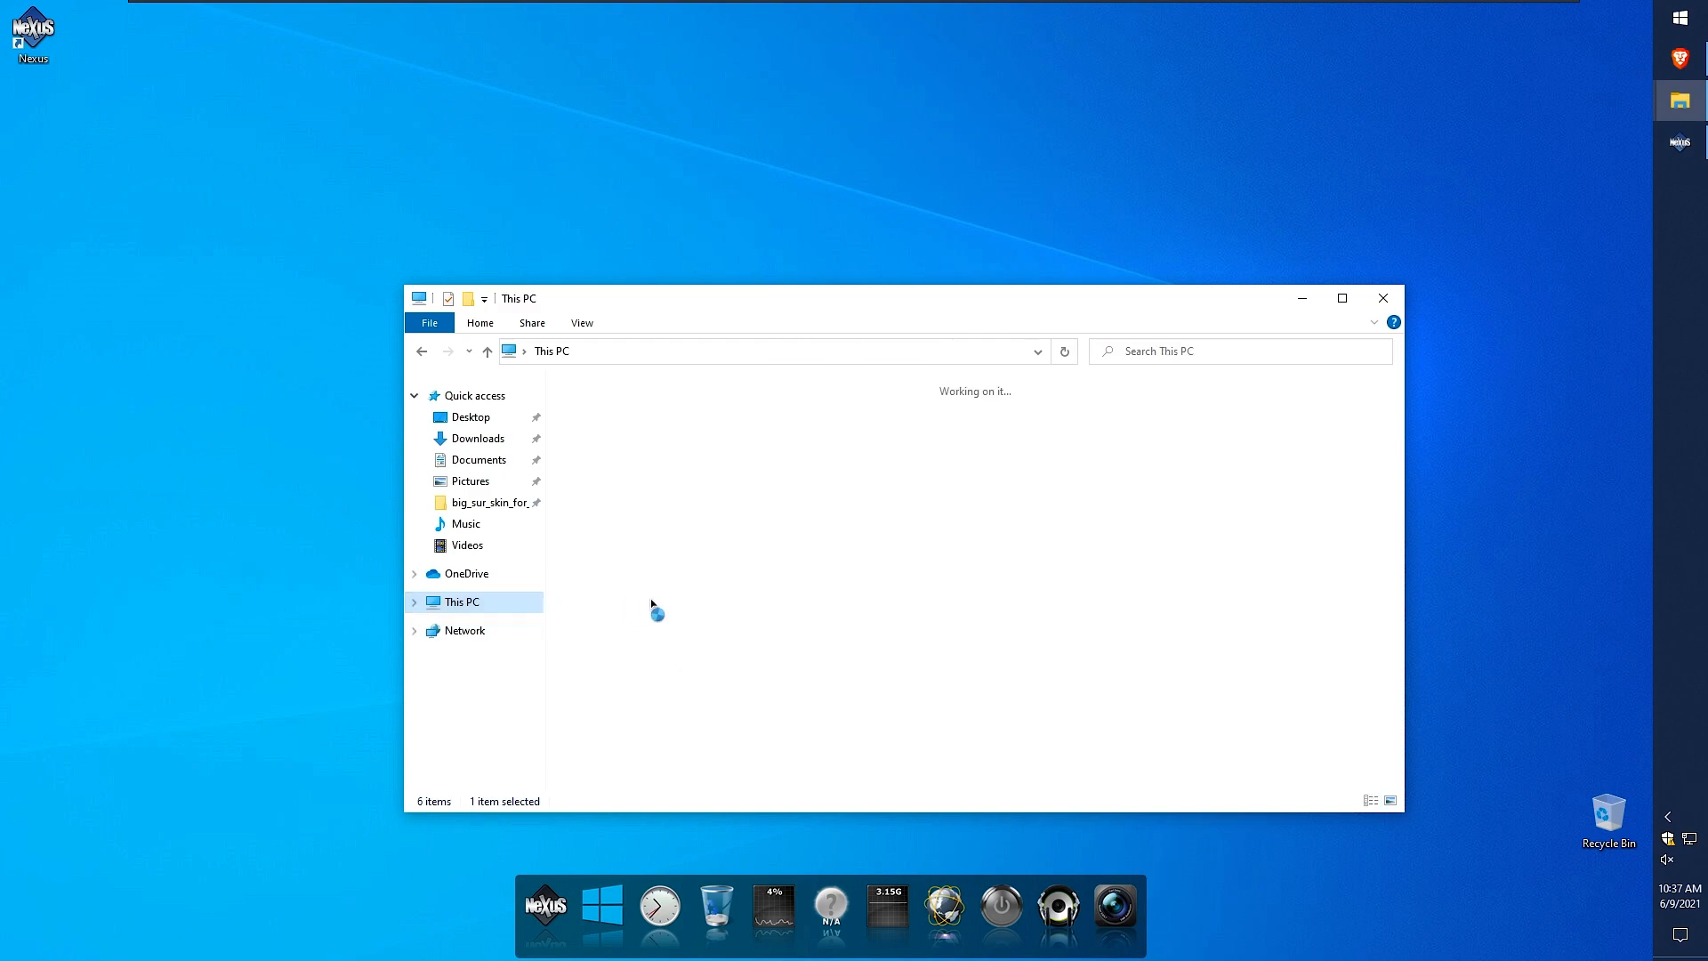
pyautogui.doubleClick(642, 602)
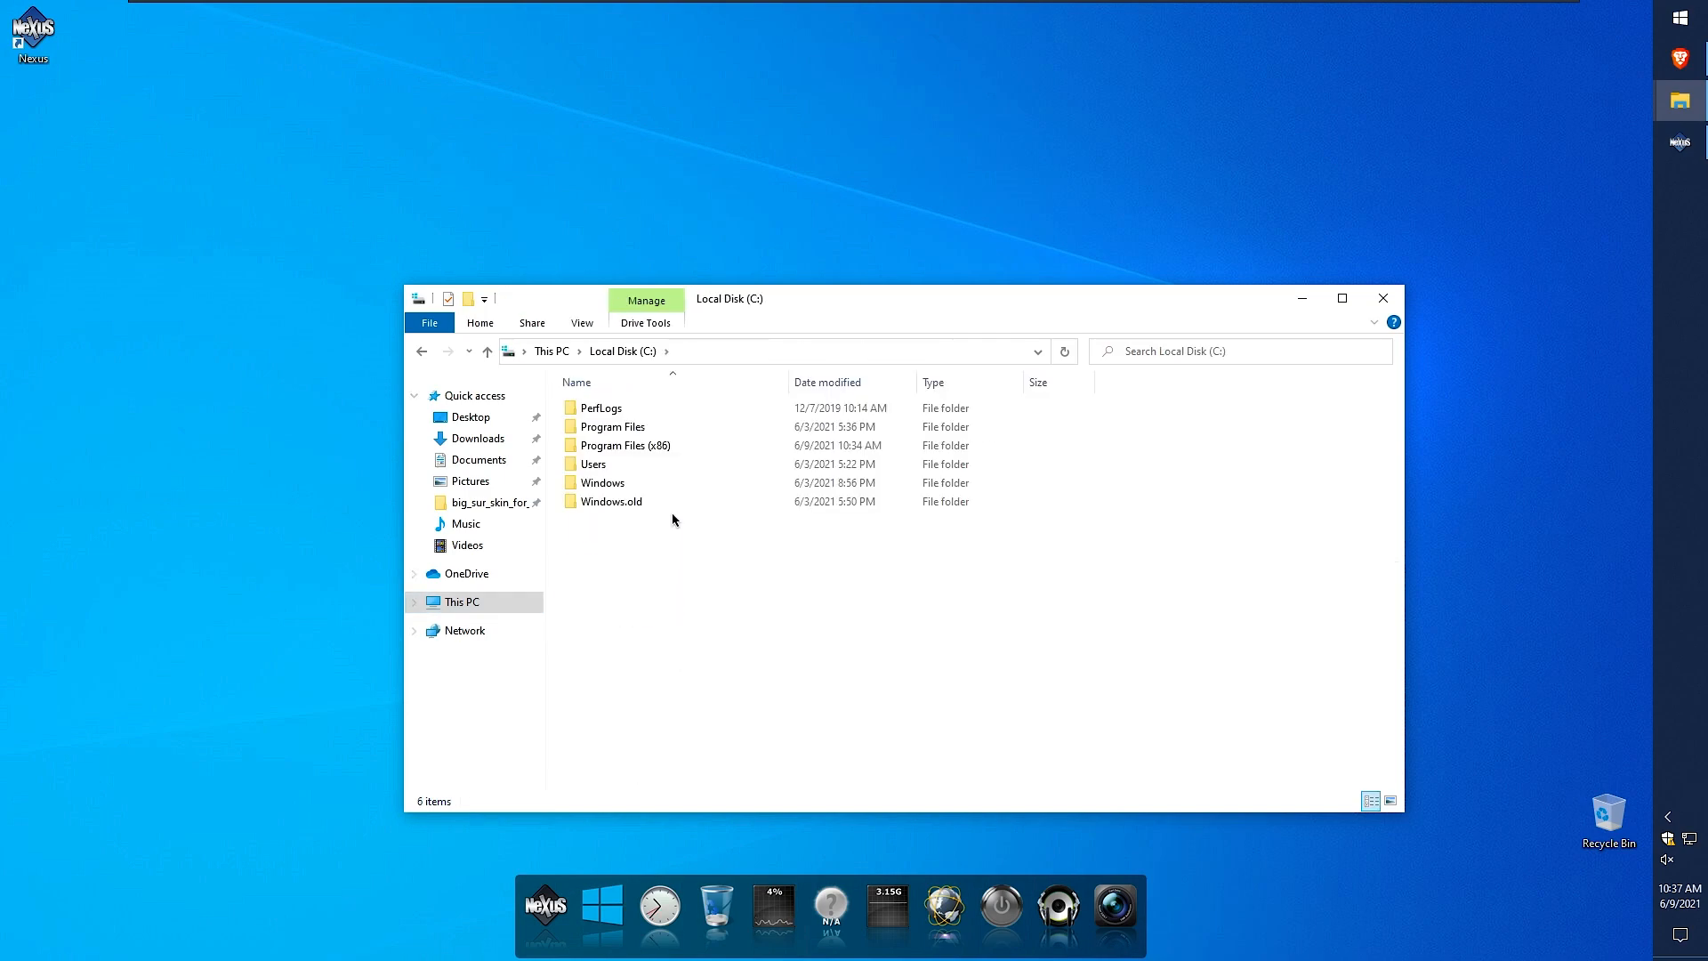
pyautogui.doubleClick(660, 466)
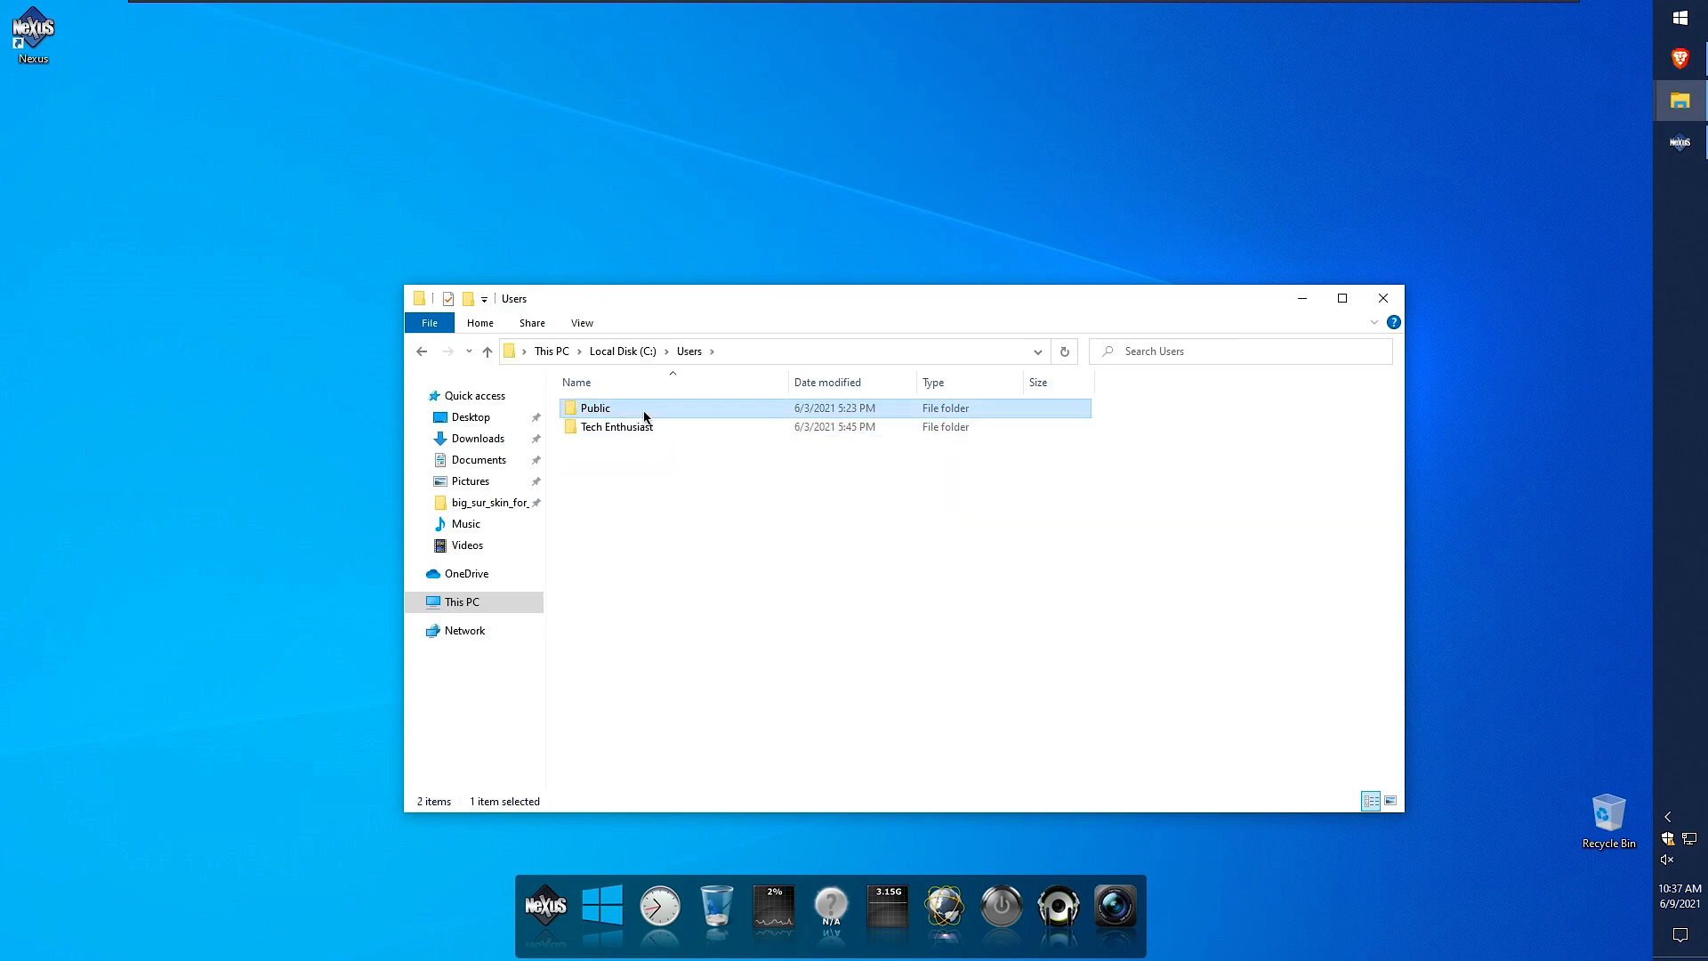
pyautogui.doubleClick(654, 411)
pyautogui.click(667, 413)
pyautogui.doubleClick(667, 412)
pyautogui.doubleClick(664, 412)
pyautogui.doubleClick(636, 559)
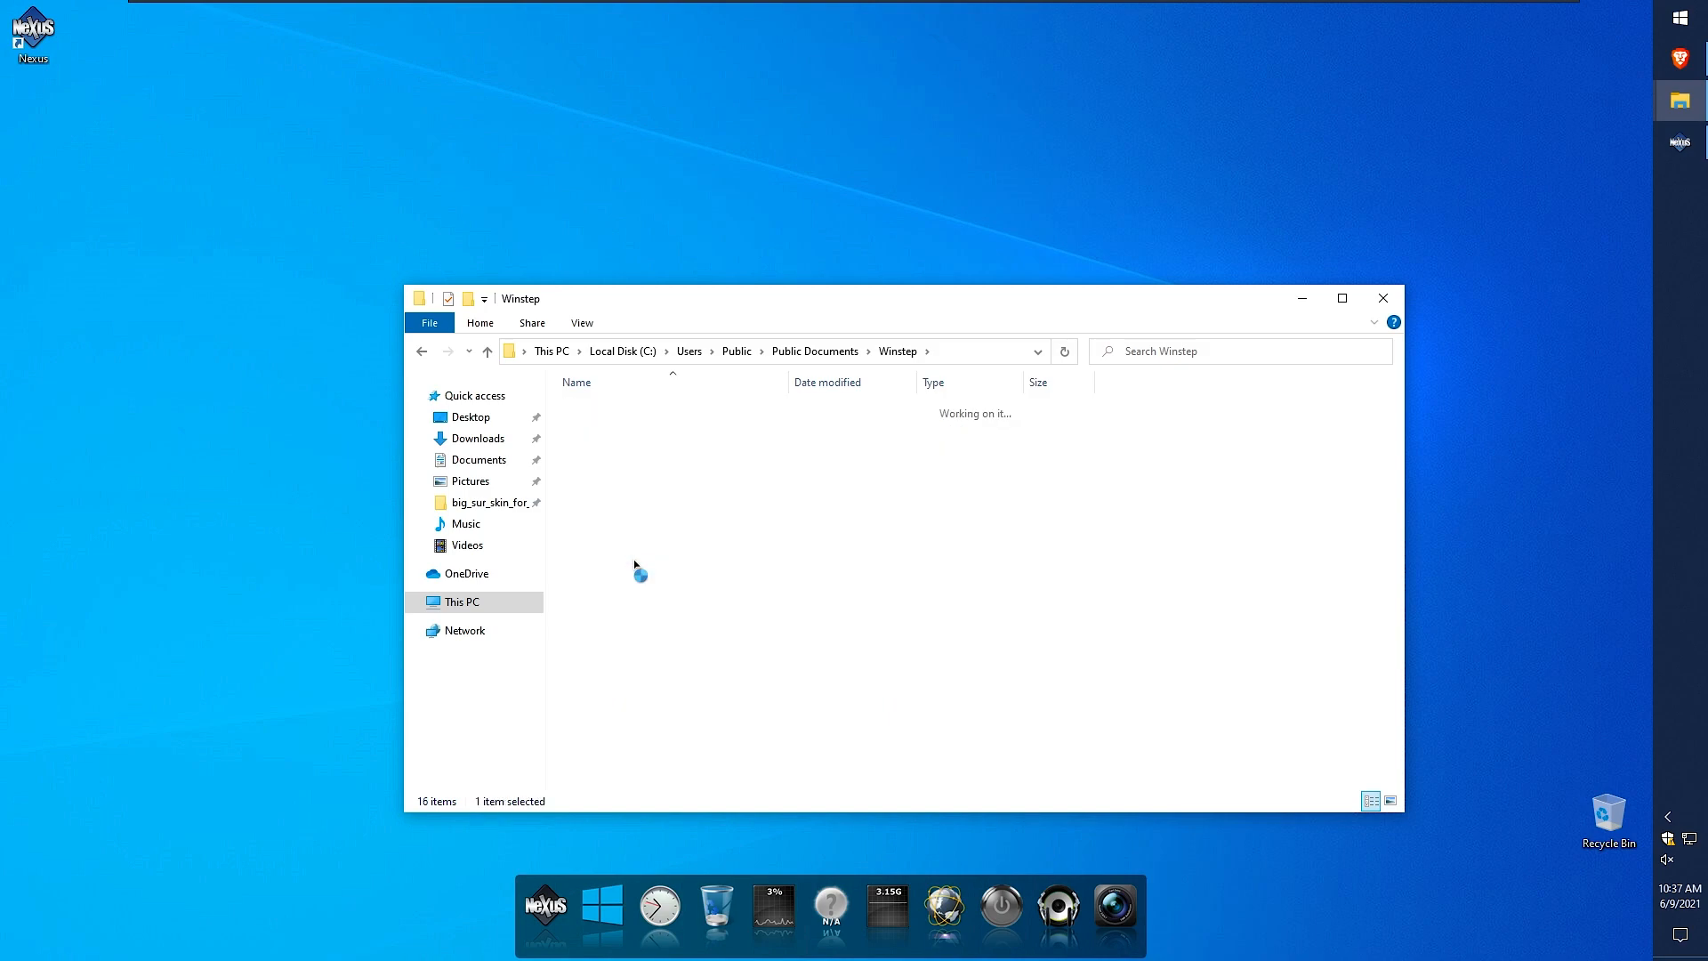
pyautogui.rightClick(639, 556)
pyautogui.click(694, 680)
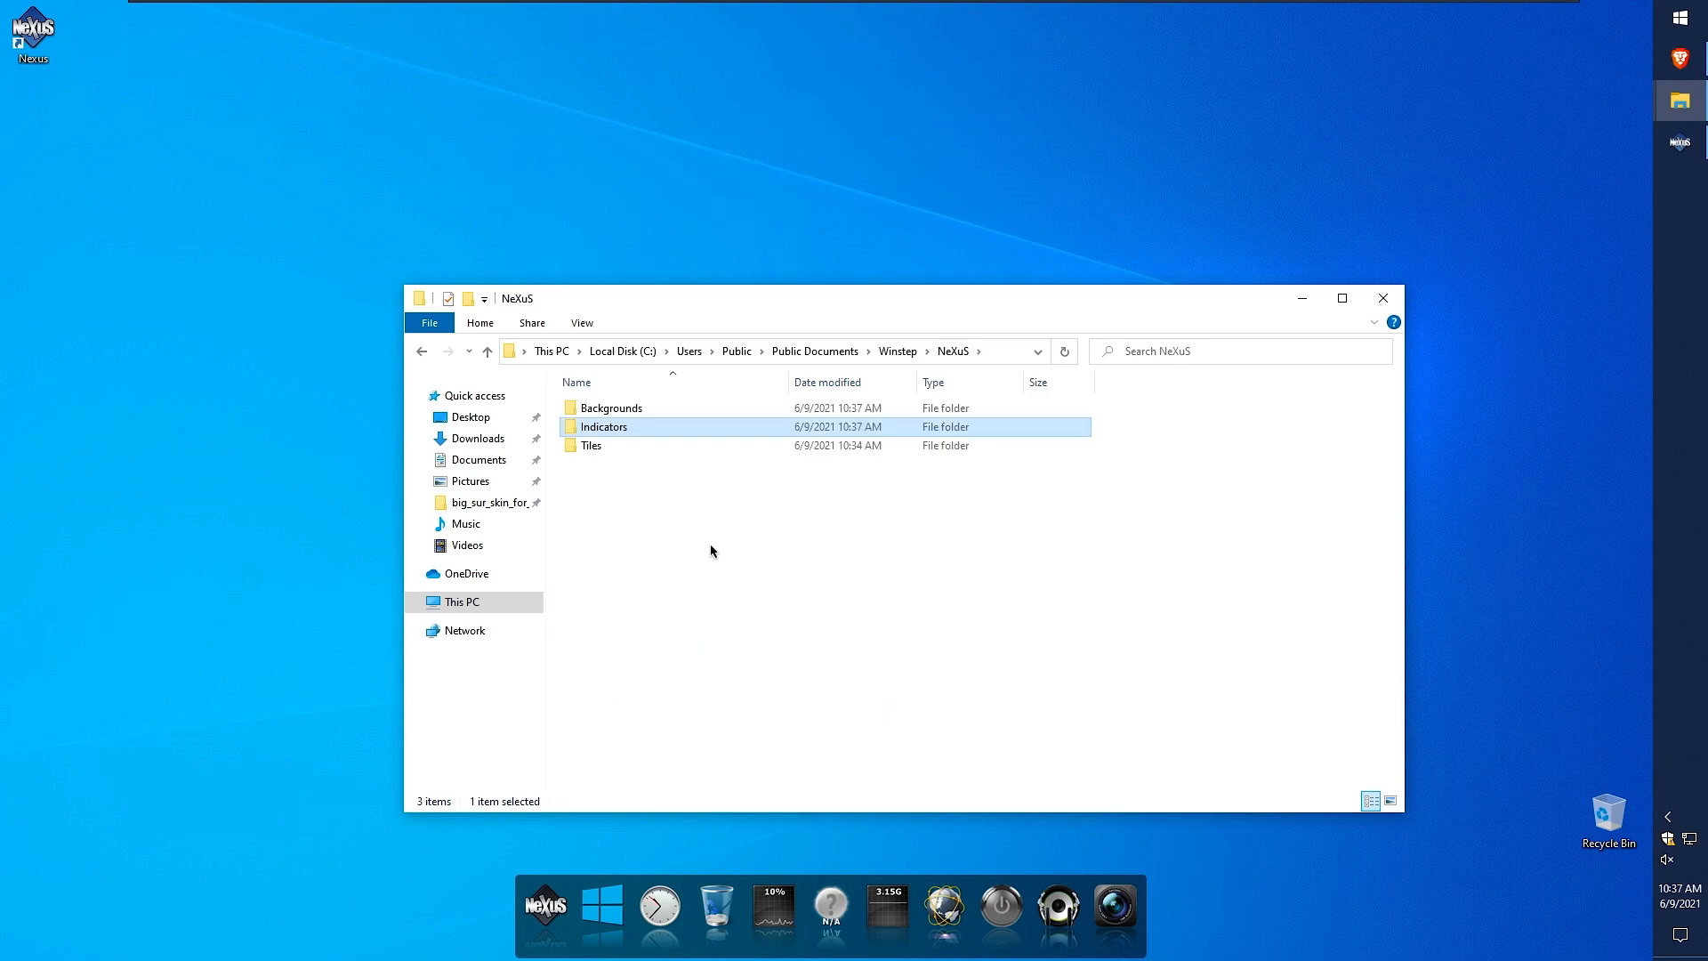
# - Minimize the folder window, check the dock preferences' theme list for the Big Sur themes and close the preferences
pyautogui.click(1303, 298)
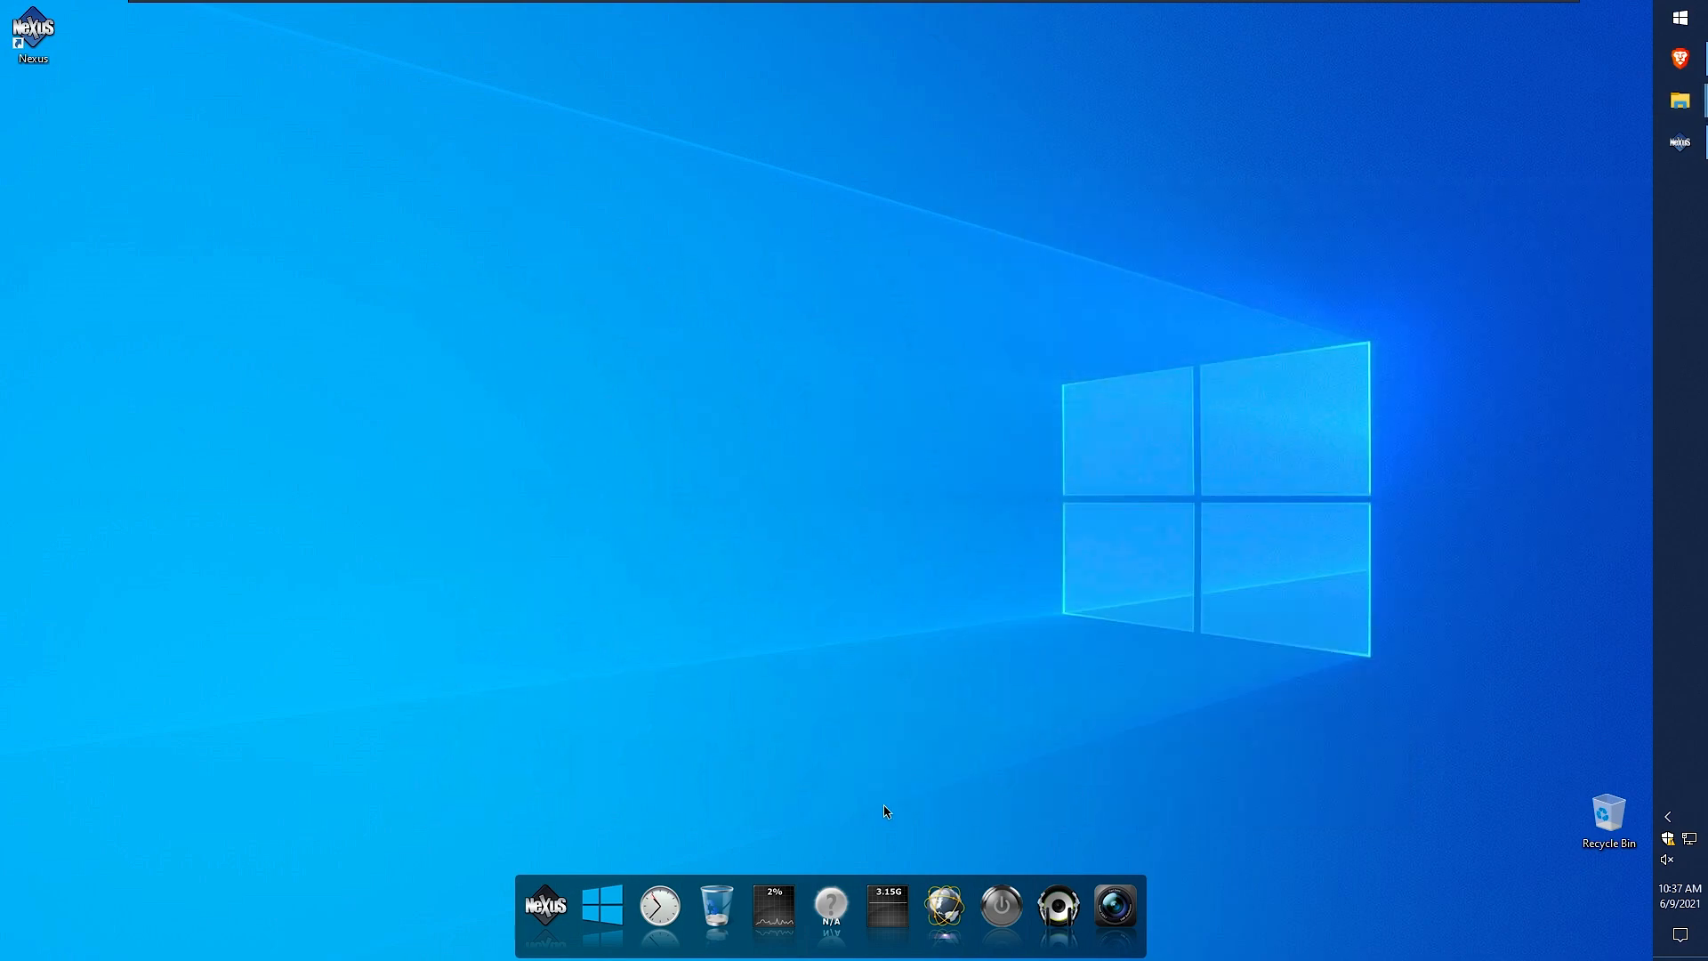
pyautogui.click(550, 890)
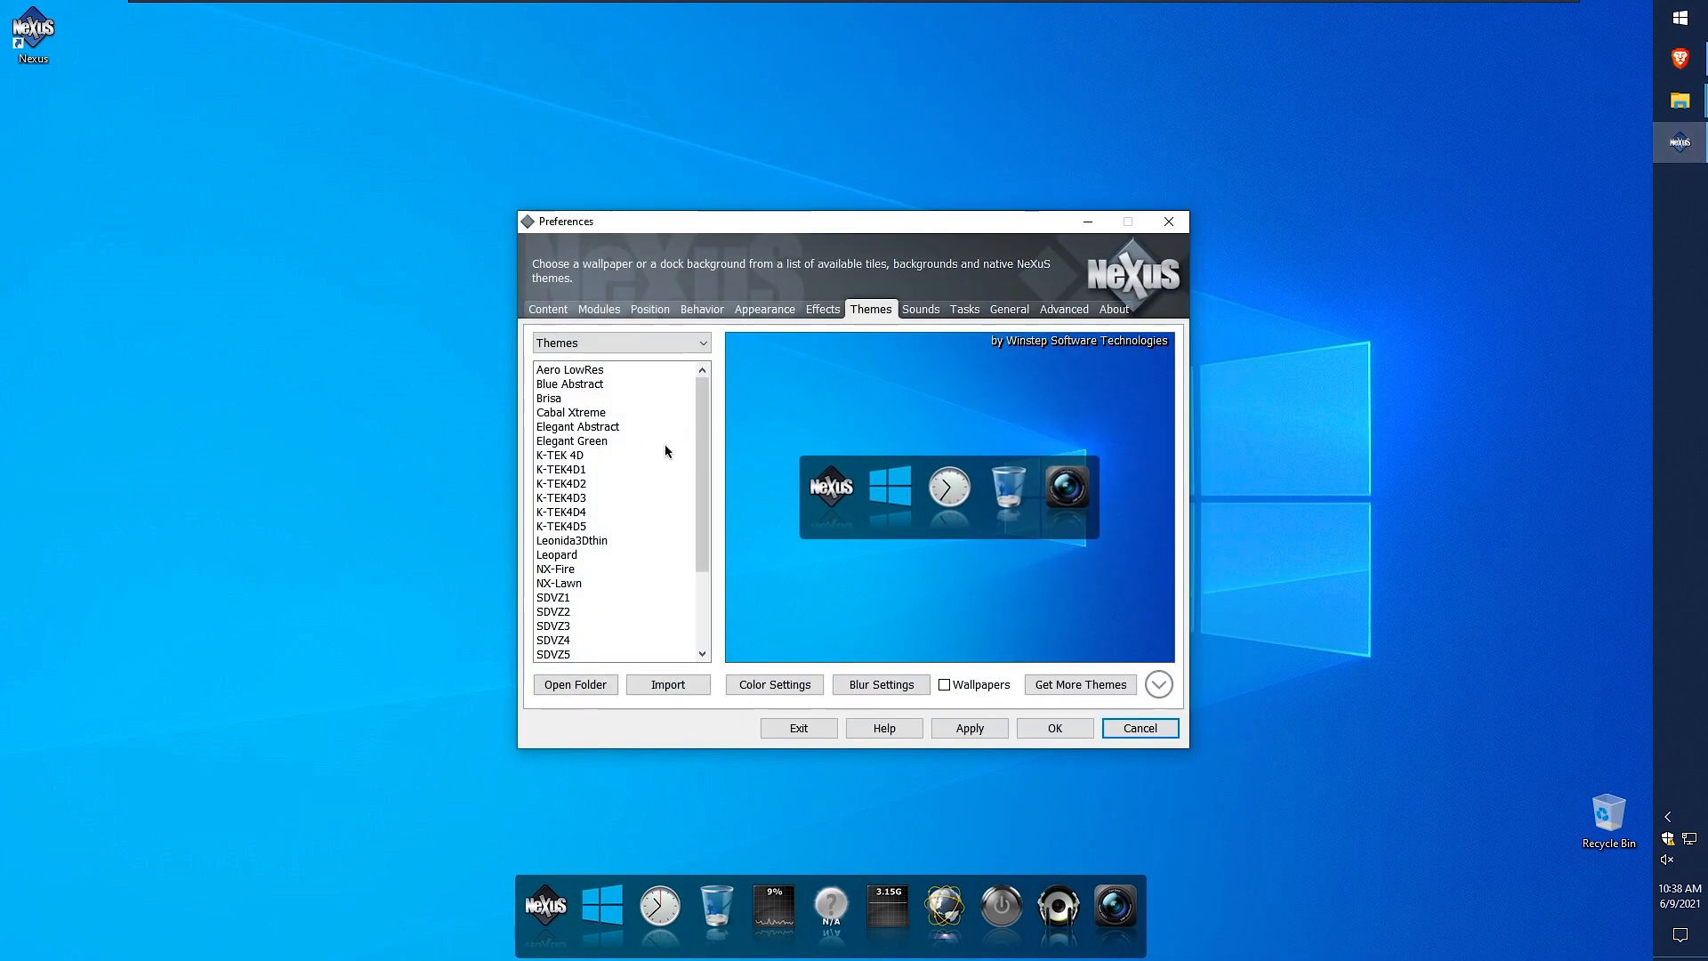
pyautogui.moveTo(703, 435); pyautogui.dragTo(730, 403)
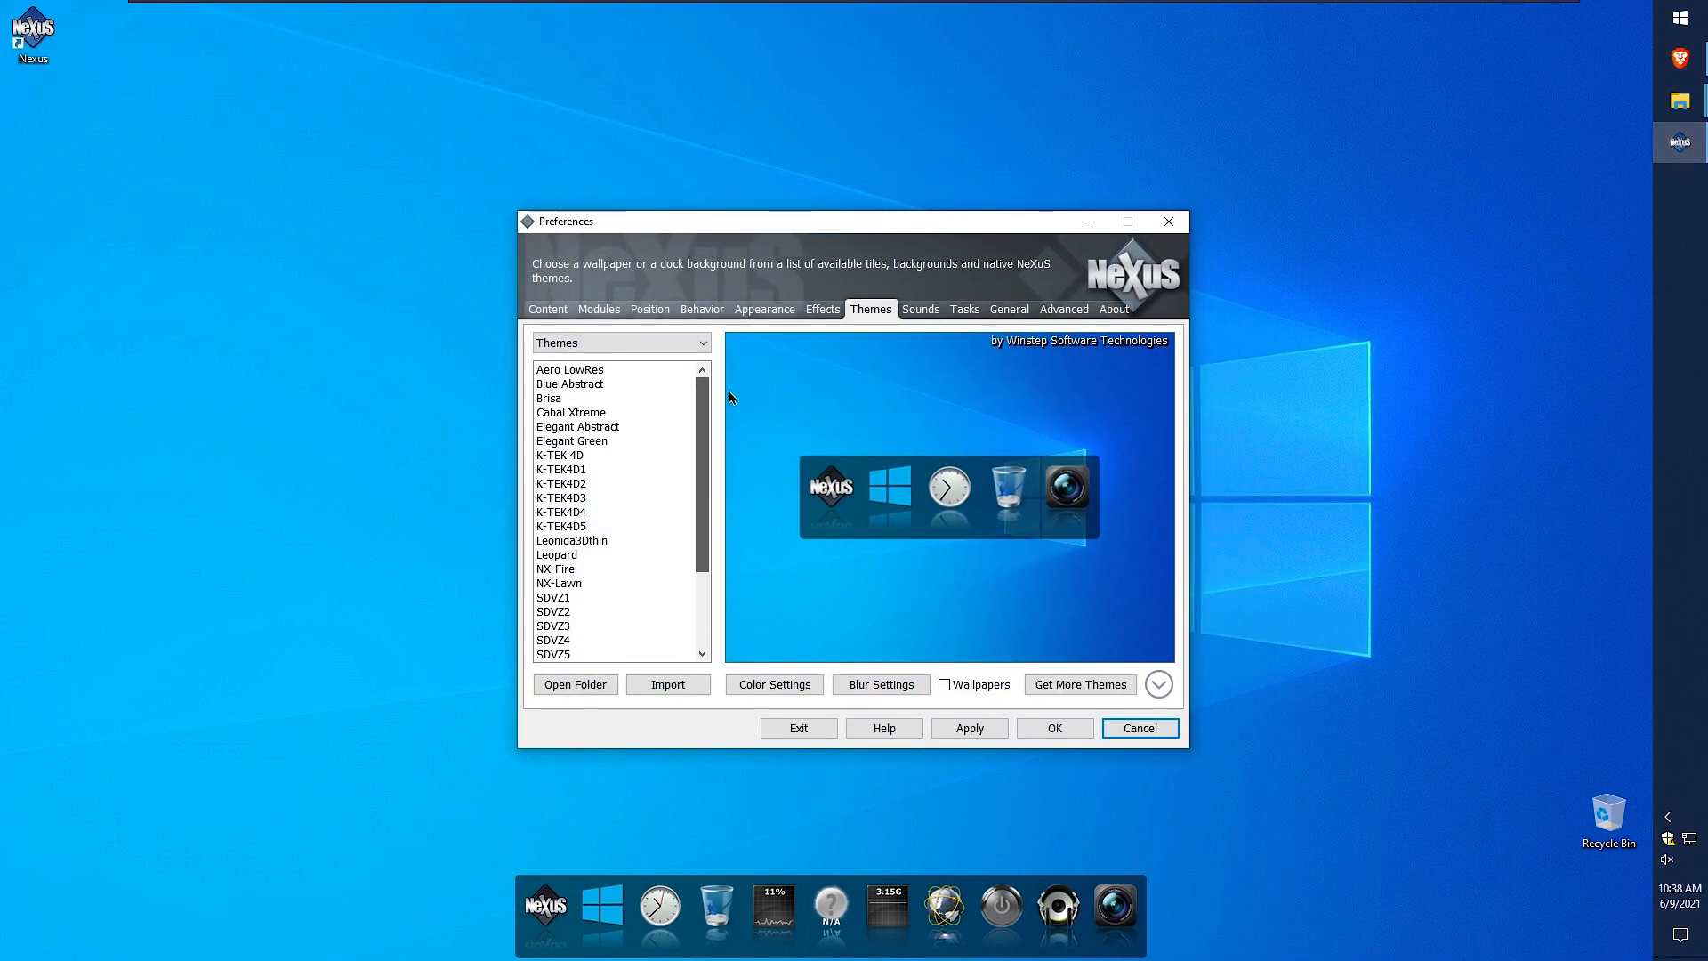
pyautogui.click(1170, 222)
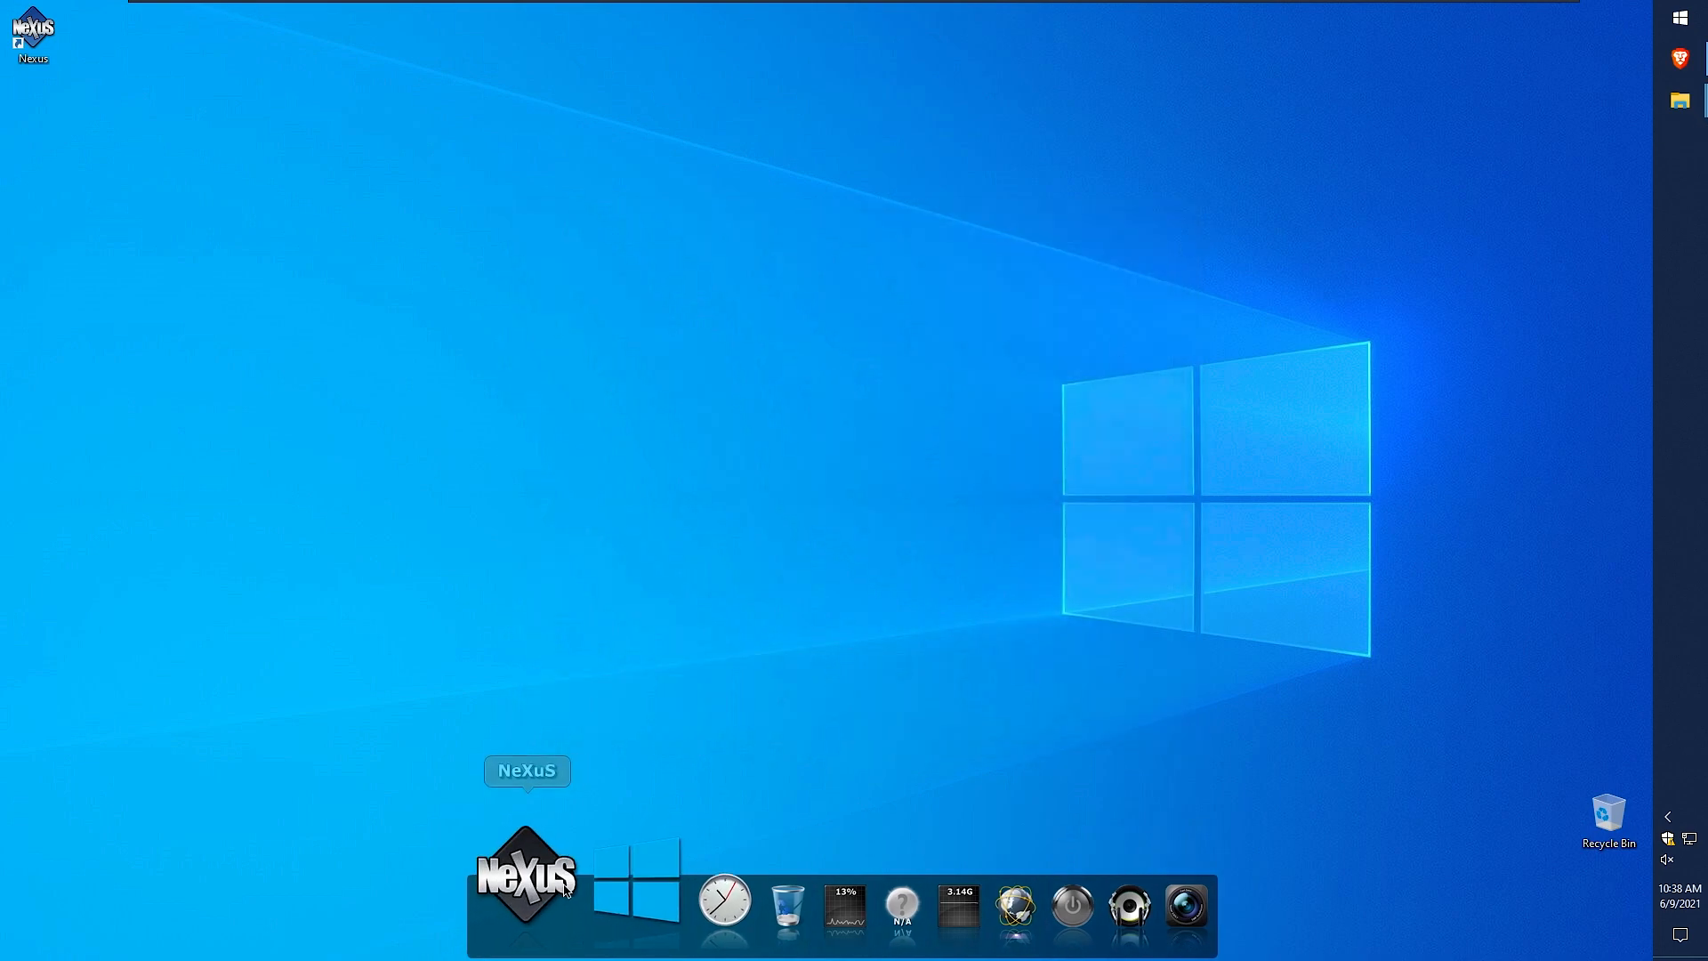
# - Reopen the dock preferences and apply the Big Sur Light theme to the dock
pyautogui.click(549, 883)
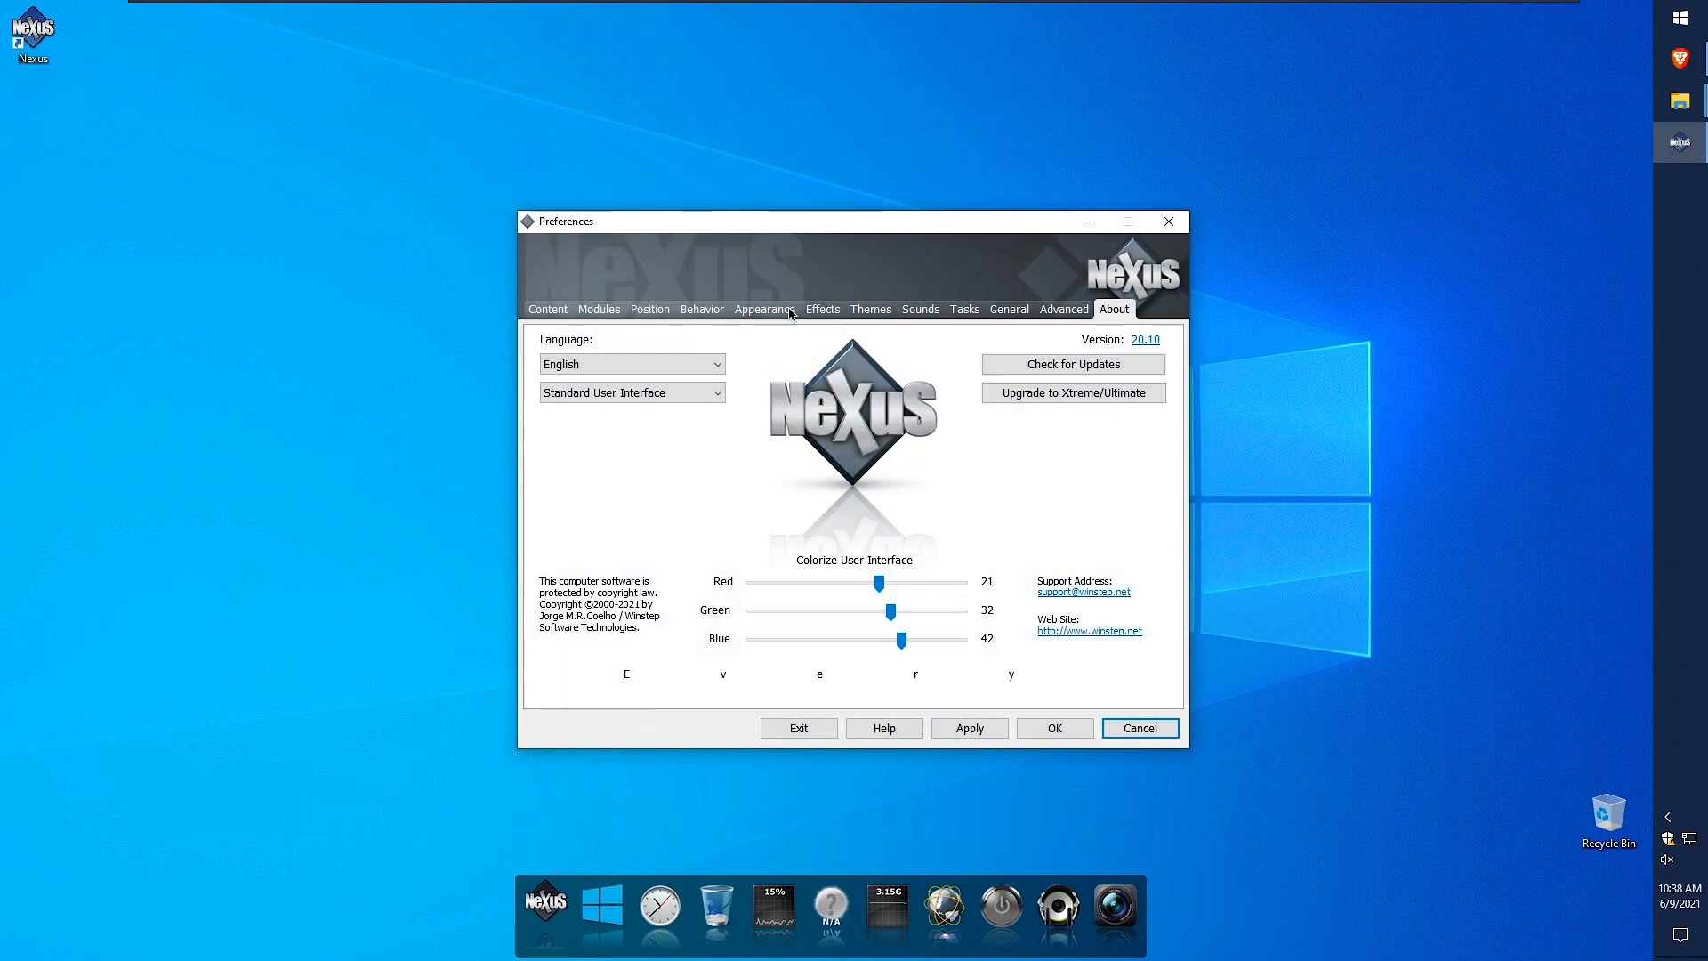
pyautogui.click(823, 310)
pyautogui.click(789, 311)
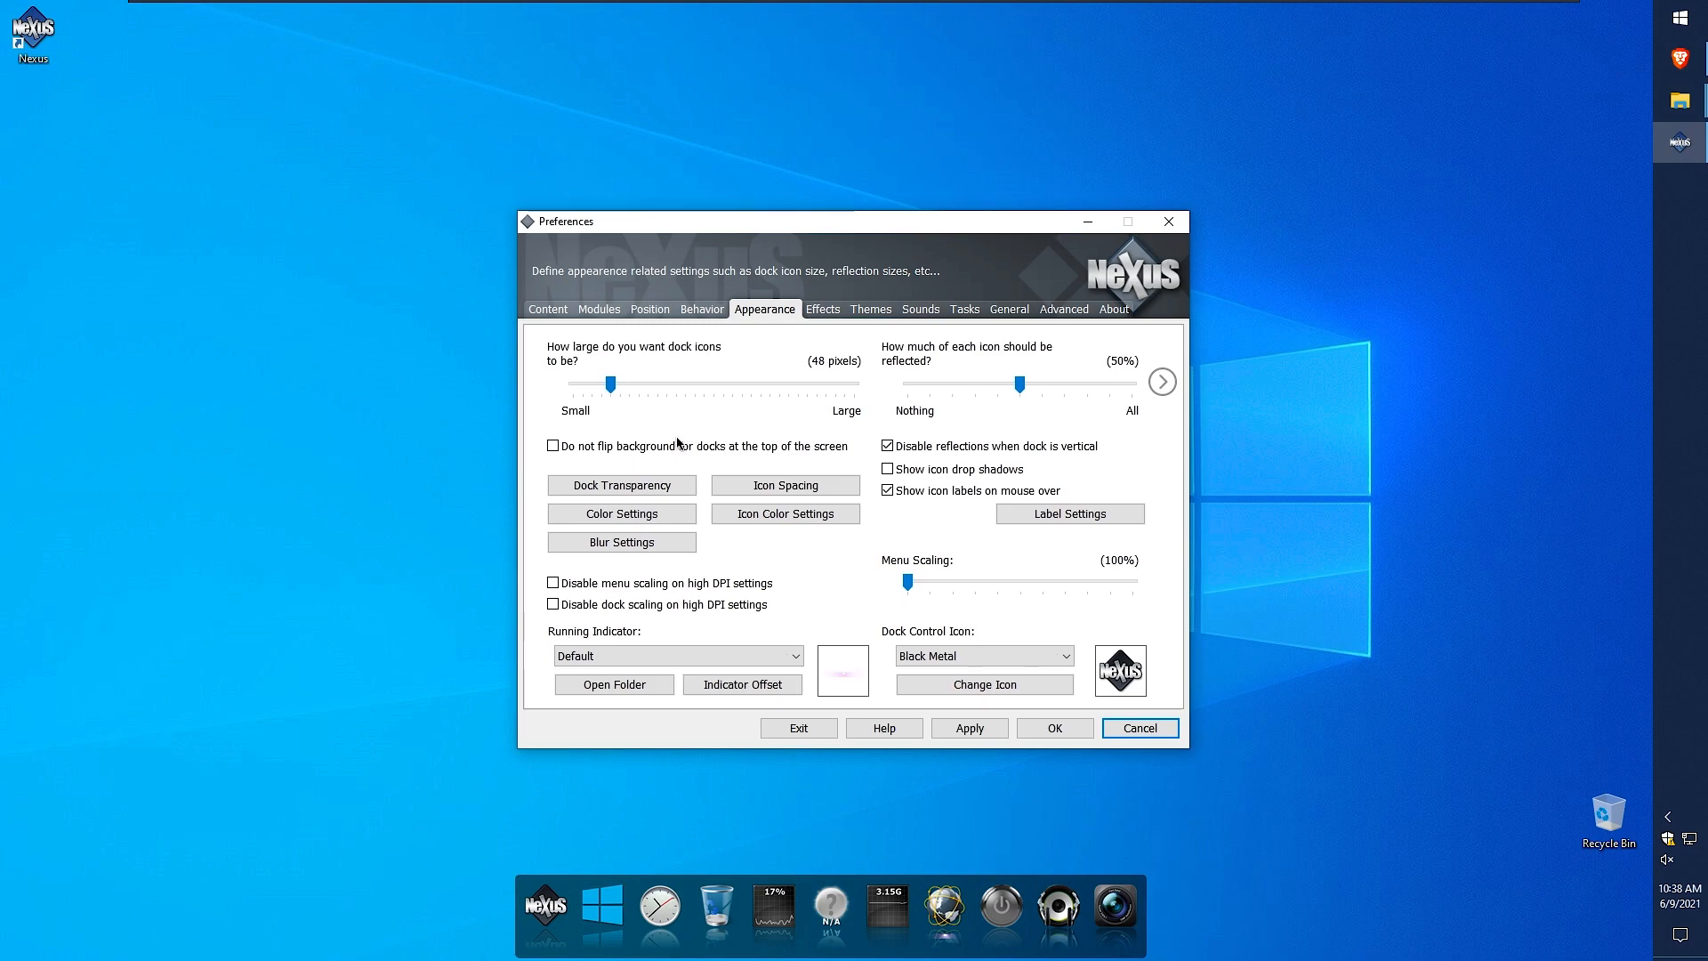
pyautogui.click(871, 311)
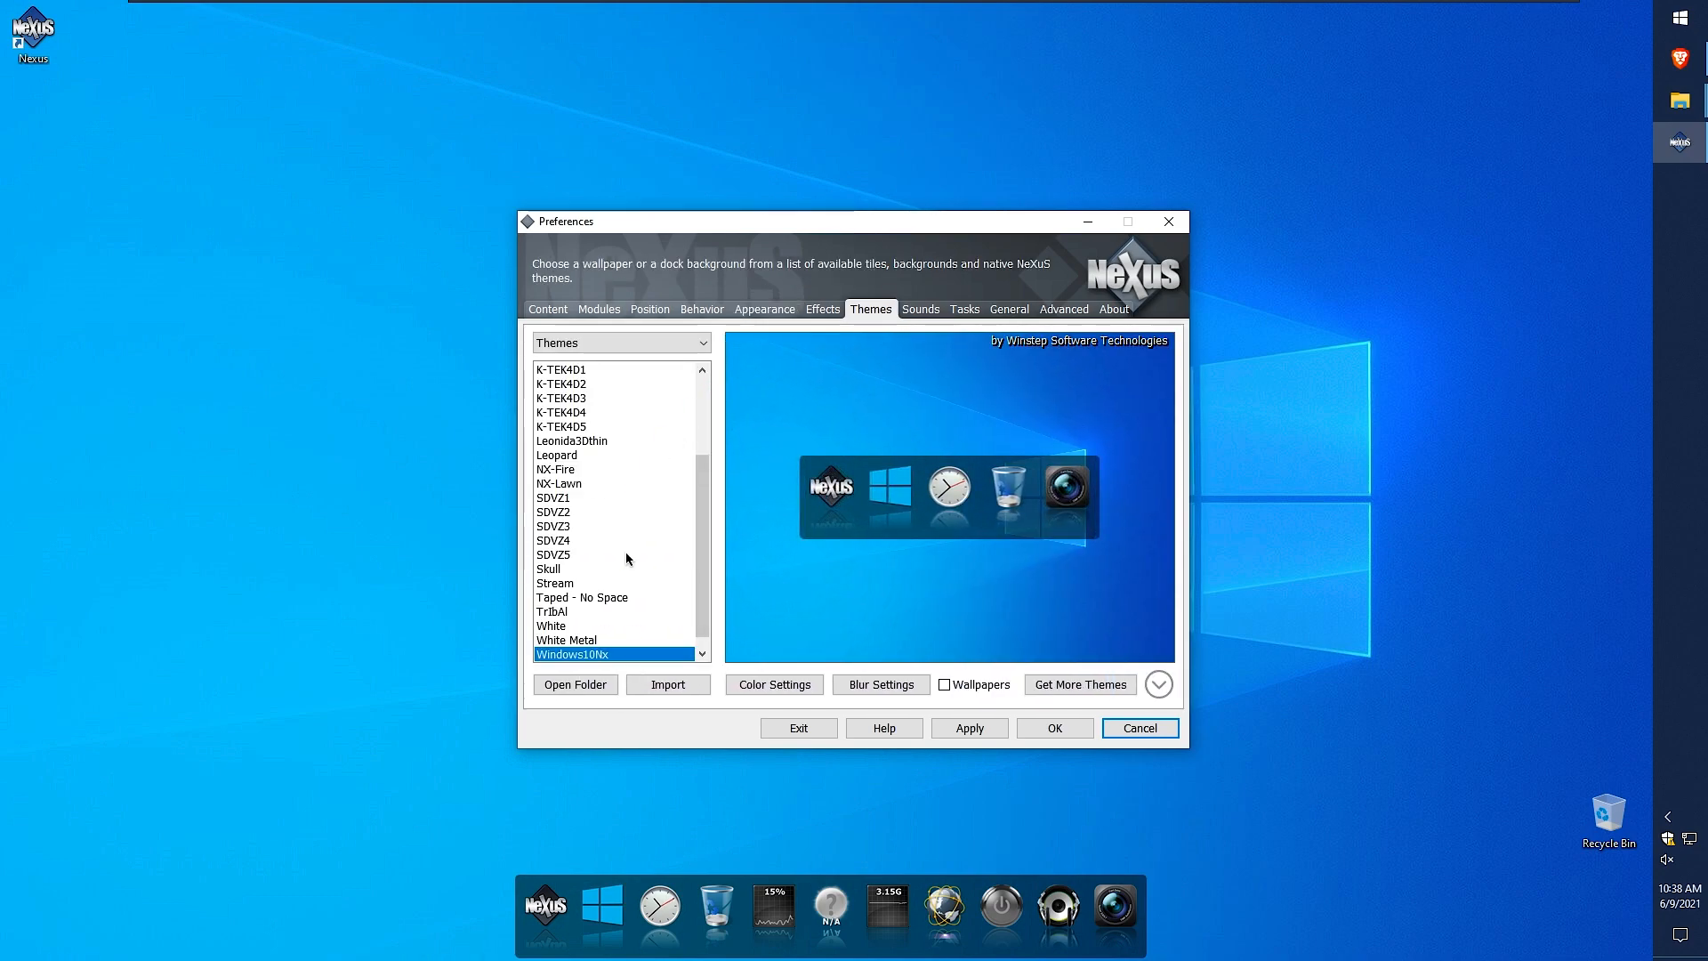
pyautogui.moveTo(701, 505); pyautogui.dragTo(710, 405)
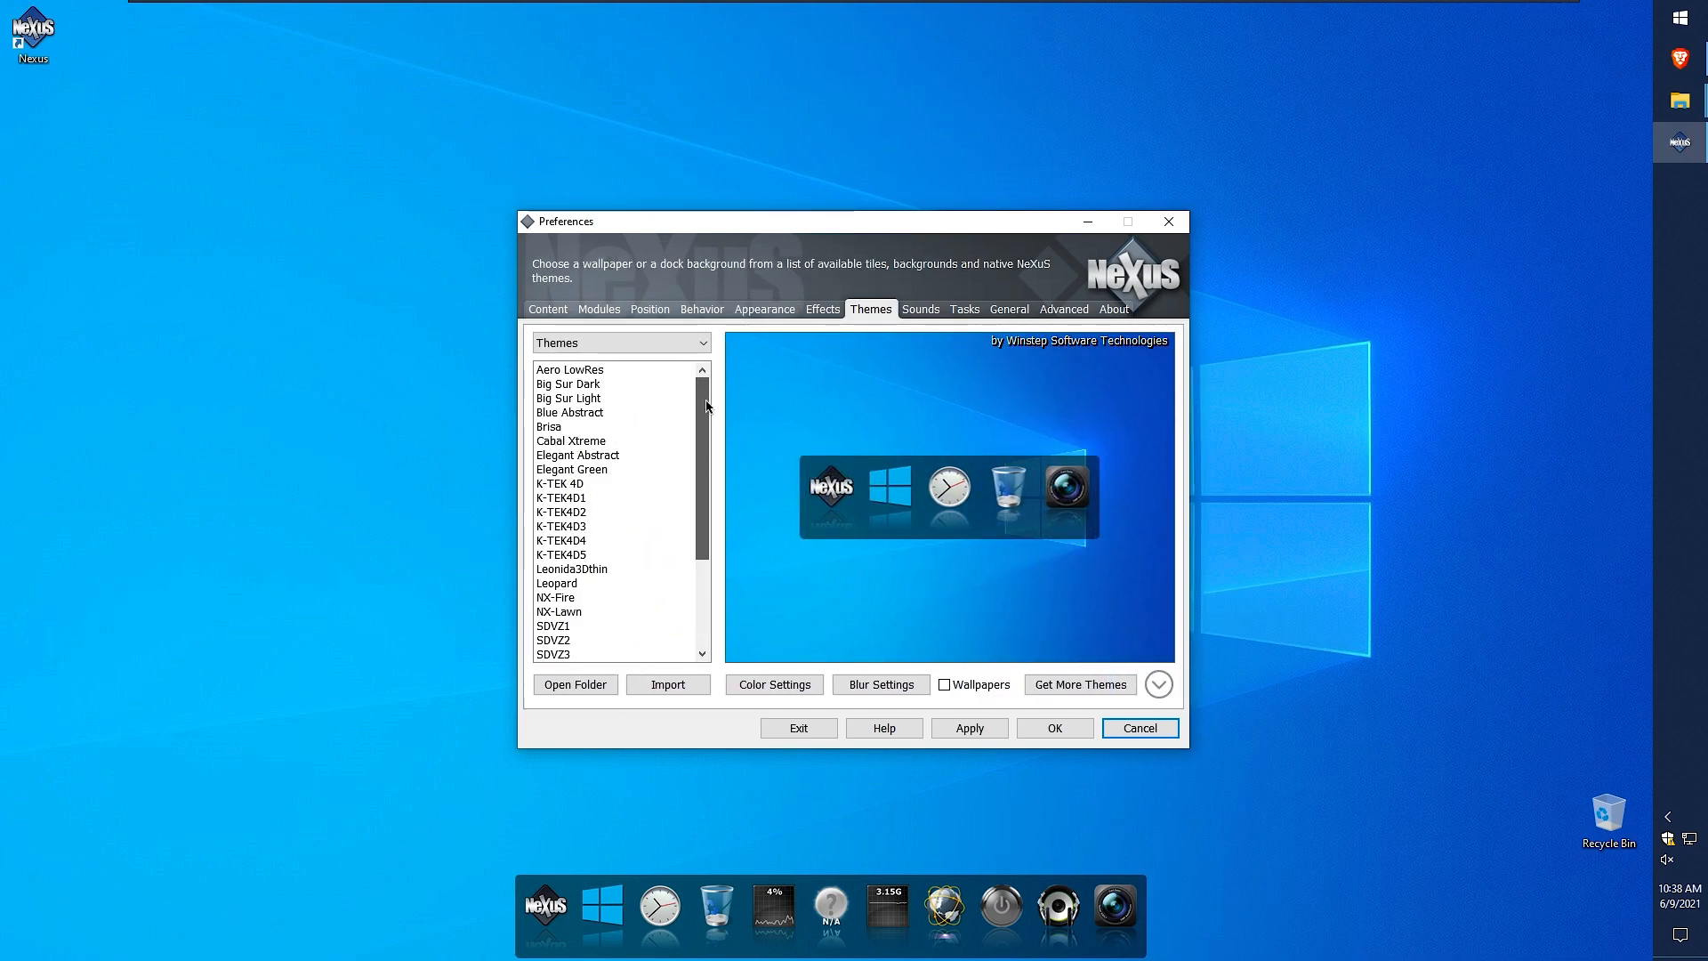
pyautogui.click(603, 402)
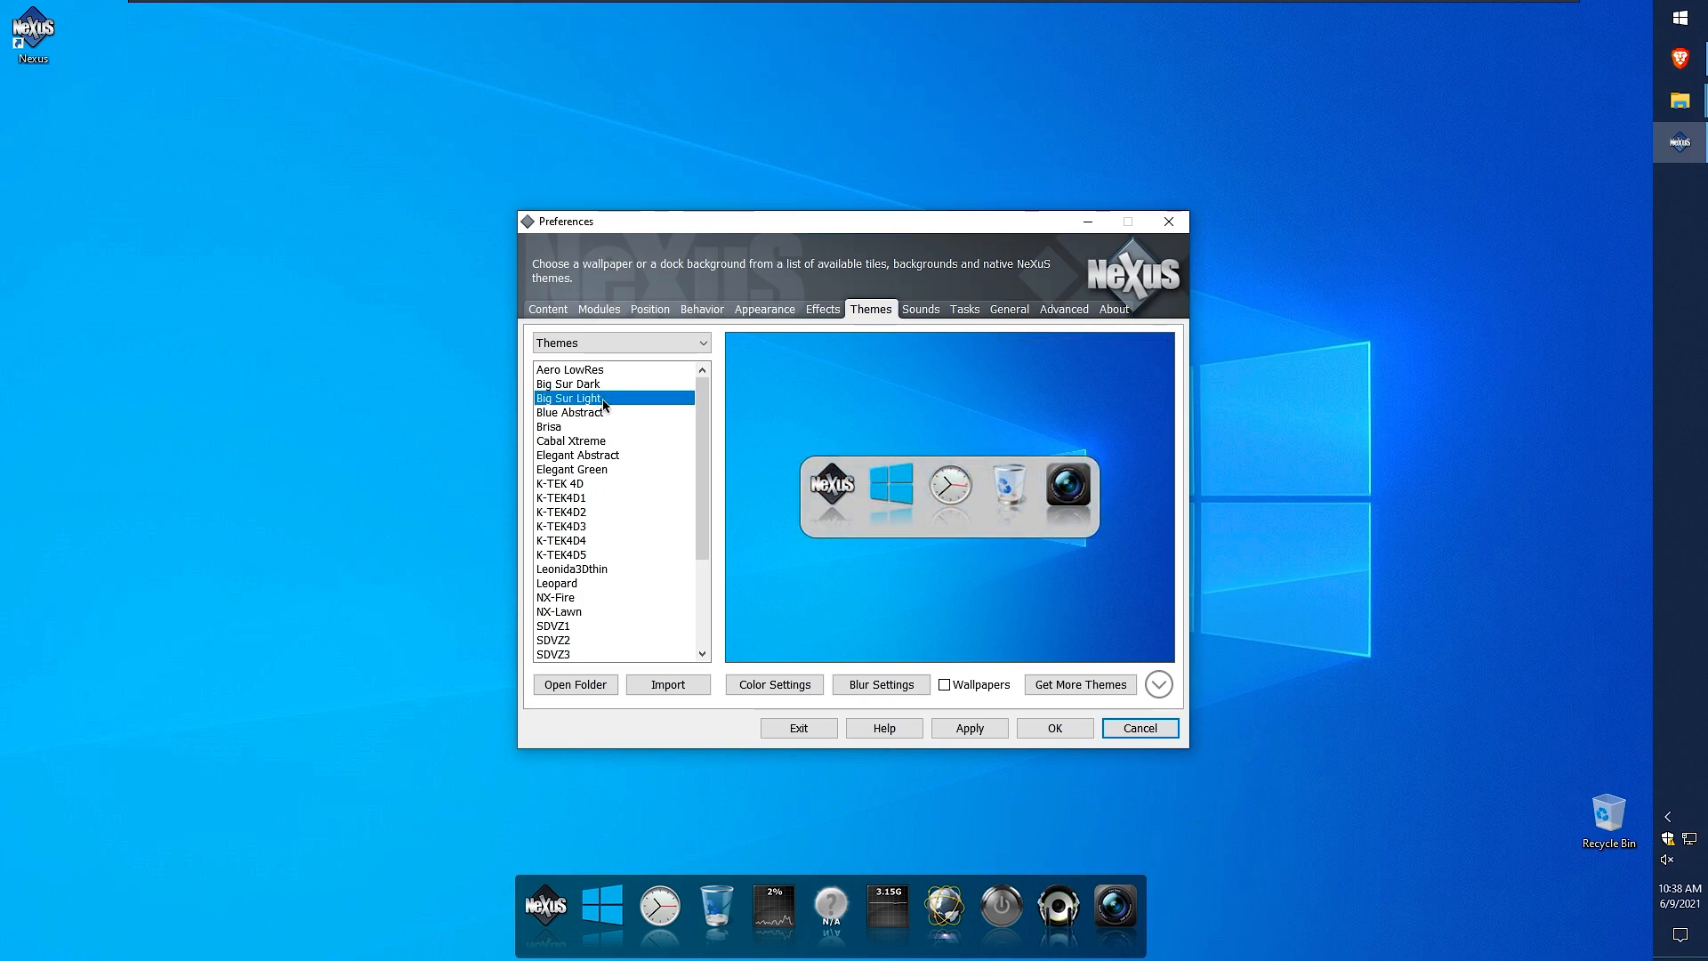
pyautogui.click(984, 731)
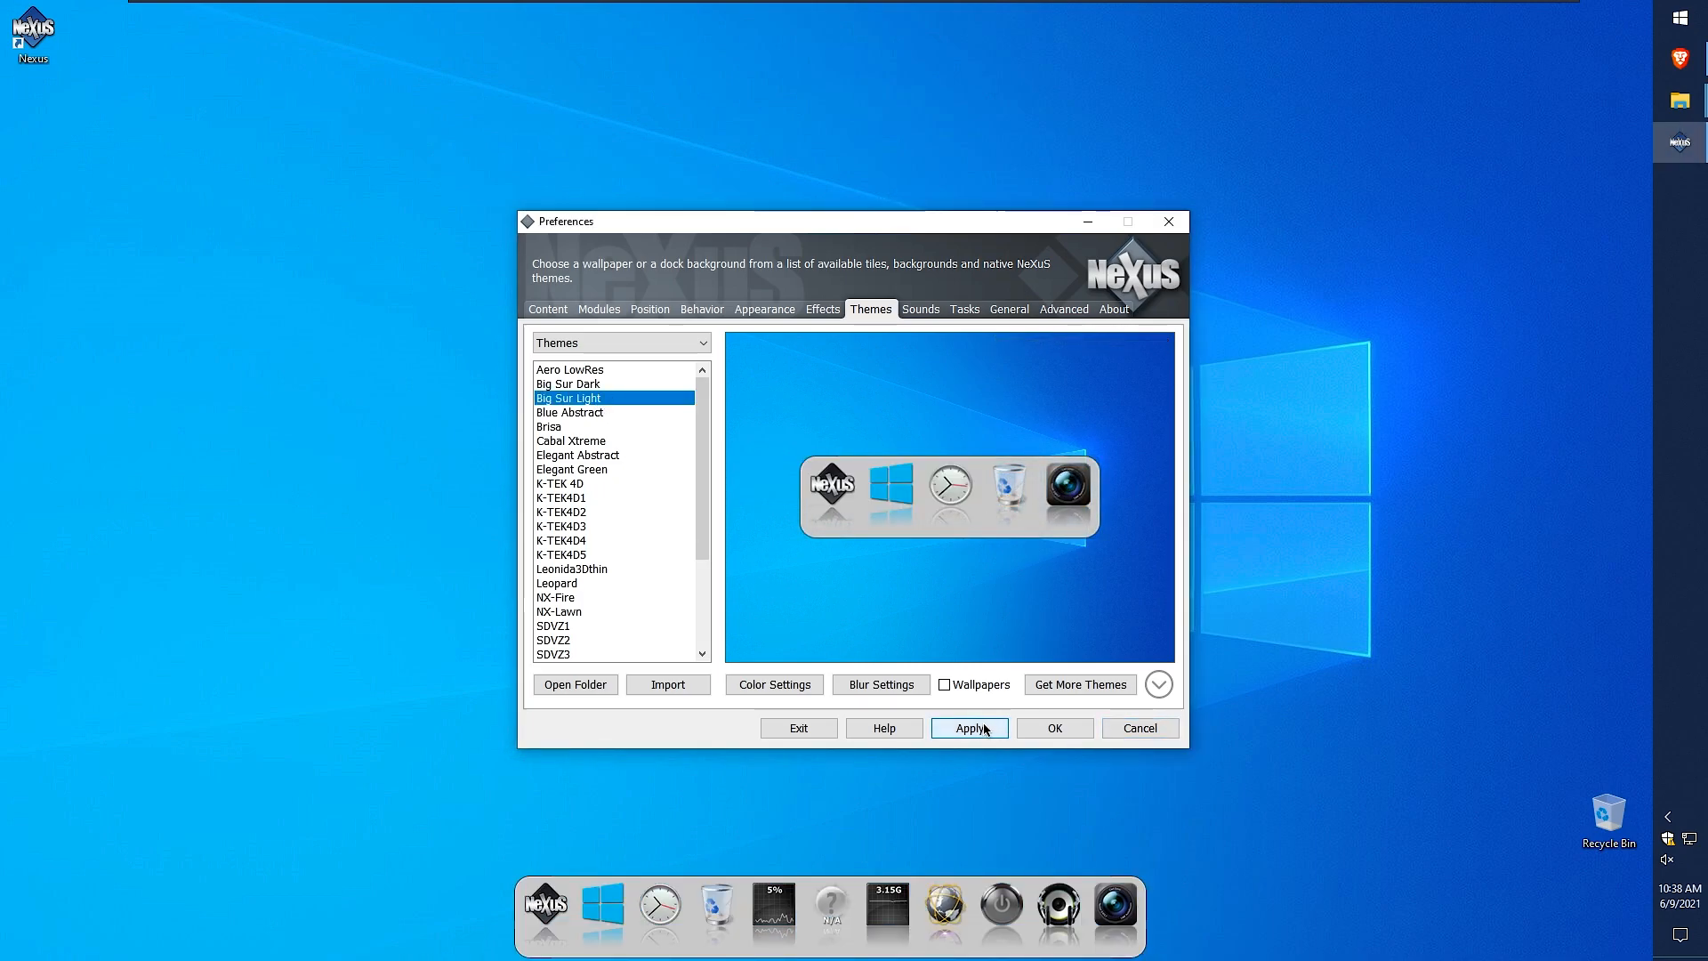
# - Set the dock icons to 46 pixels with 0% reflection, disable icon labels on mouse over, and apply the changes
pyautogui.click(767, 311)
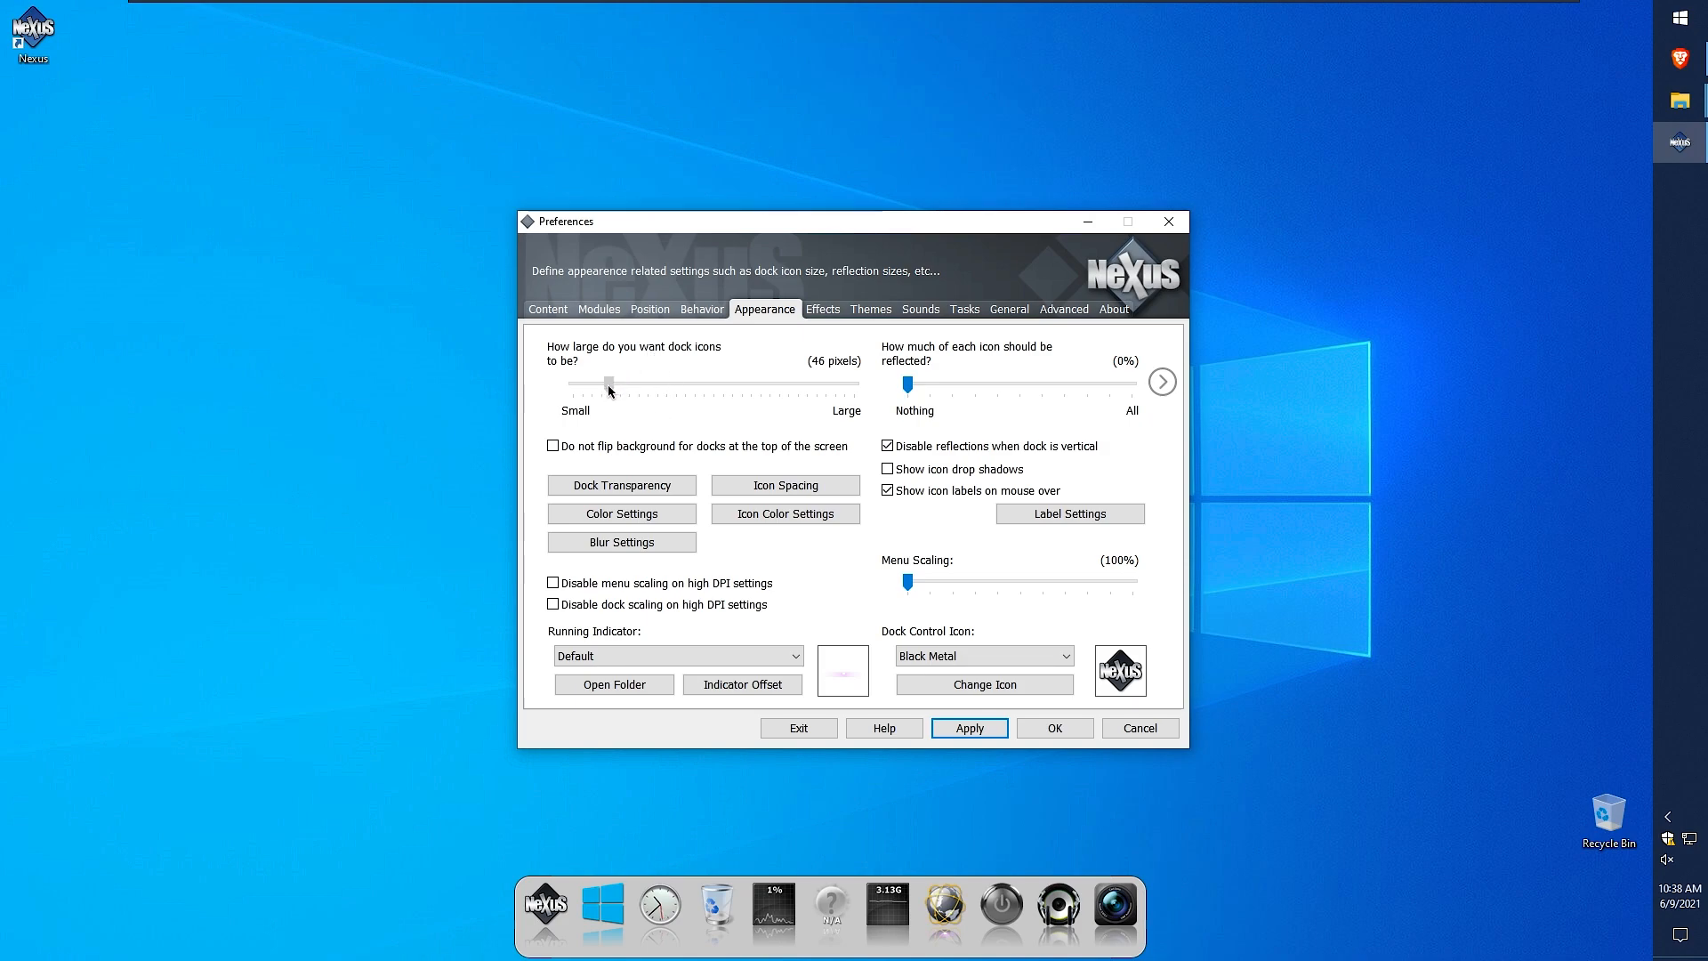
pyautogui.click(972, 727)
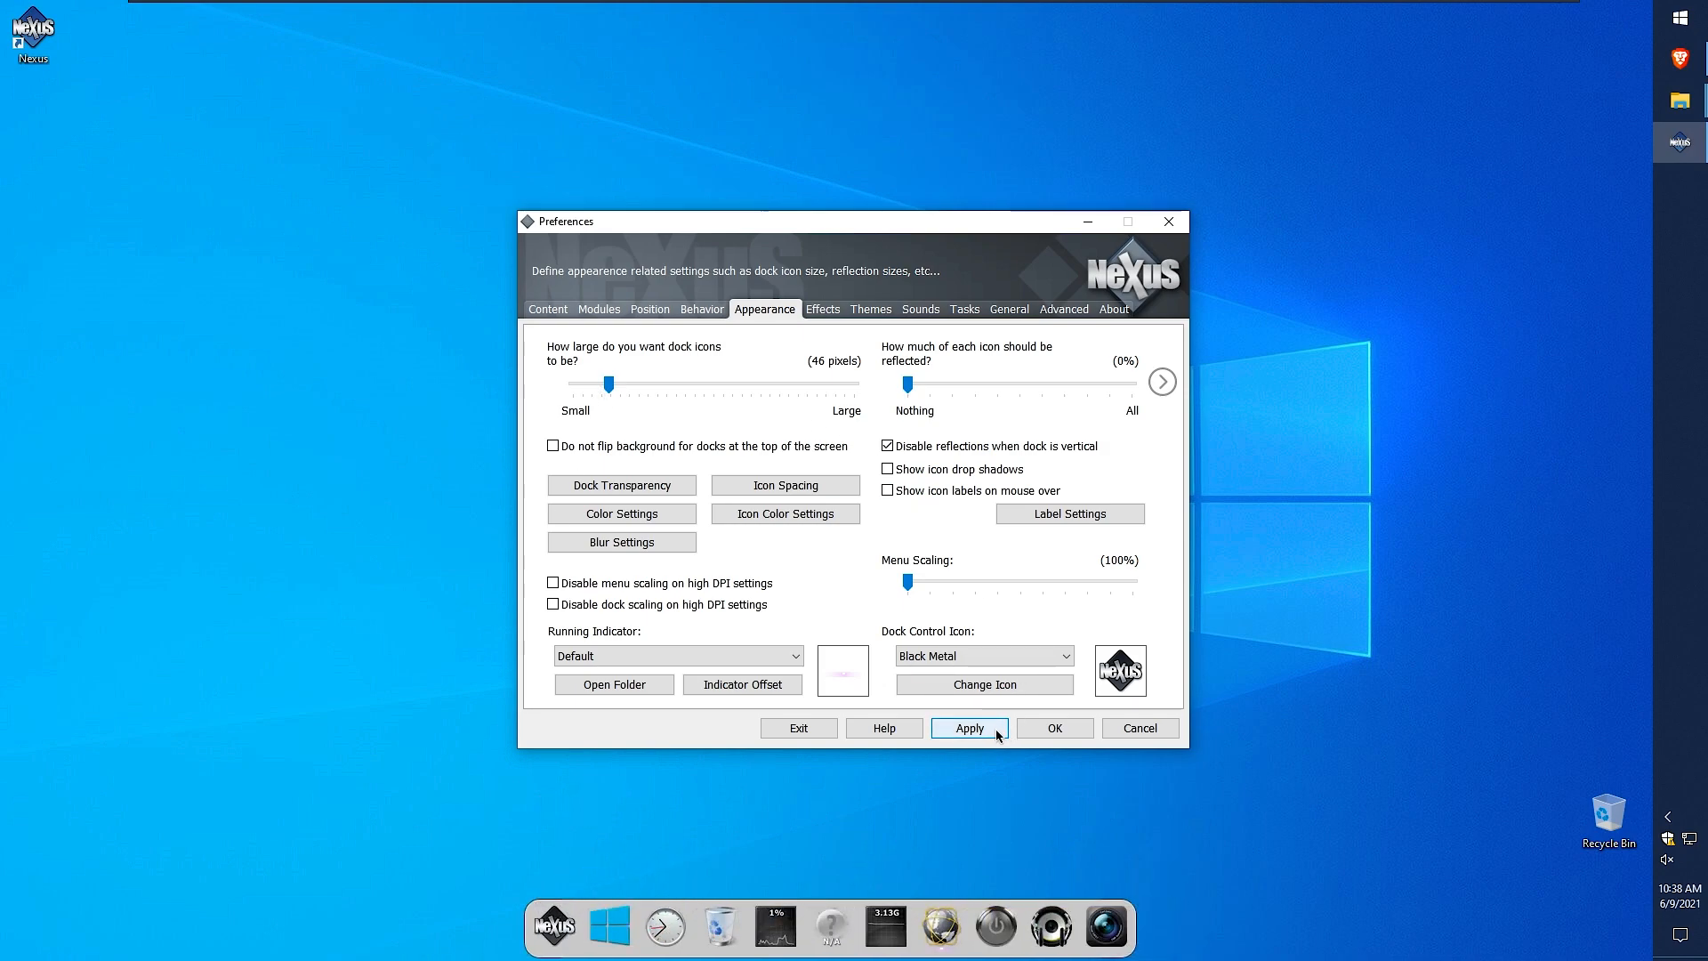
# - Remove the CPU meter, the RAM meter and the question-mark N/A item from the dock
pyautogui.rightClick(816, 895)
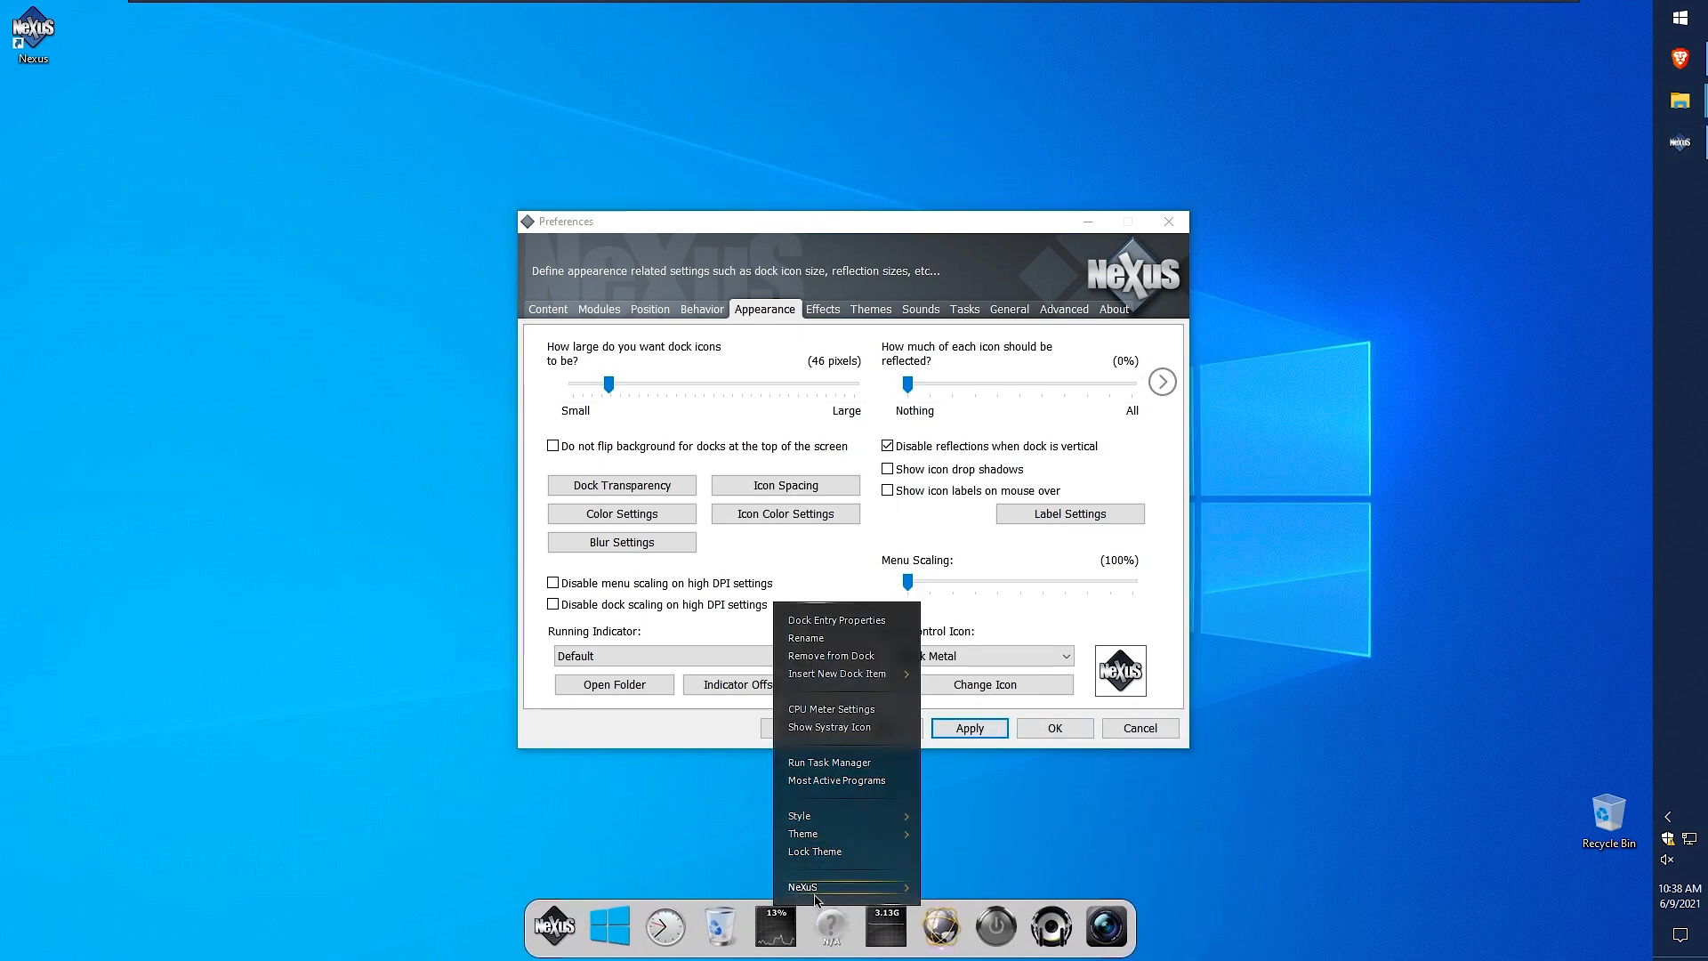
pyautogui.click(857, 661)
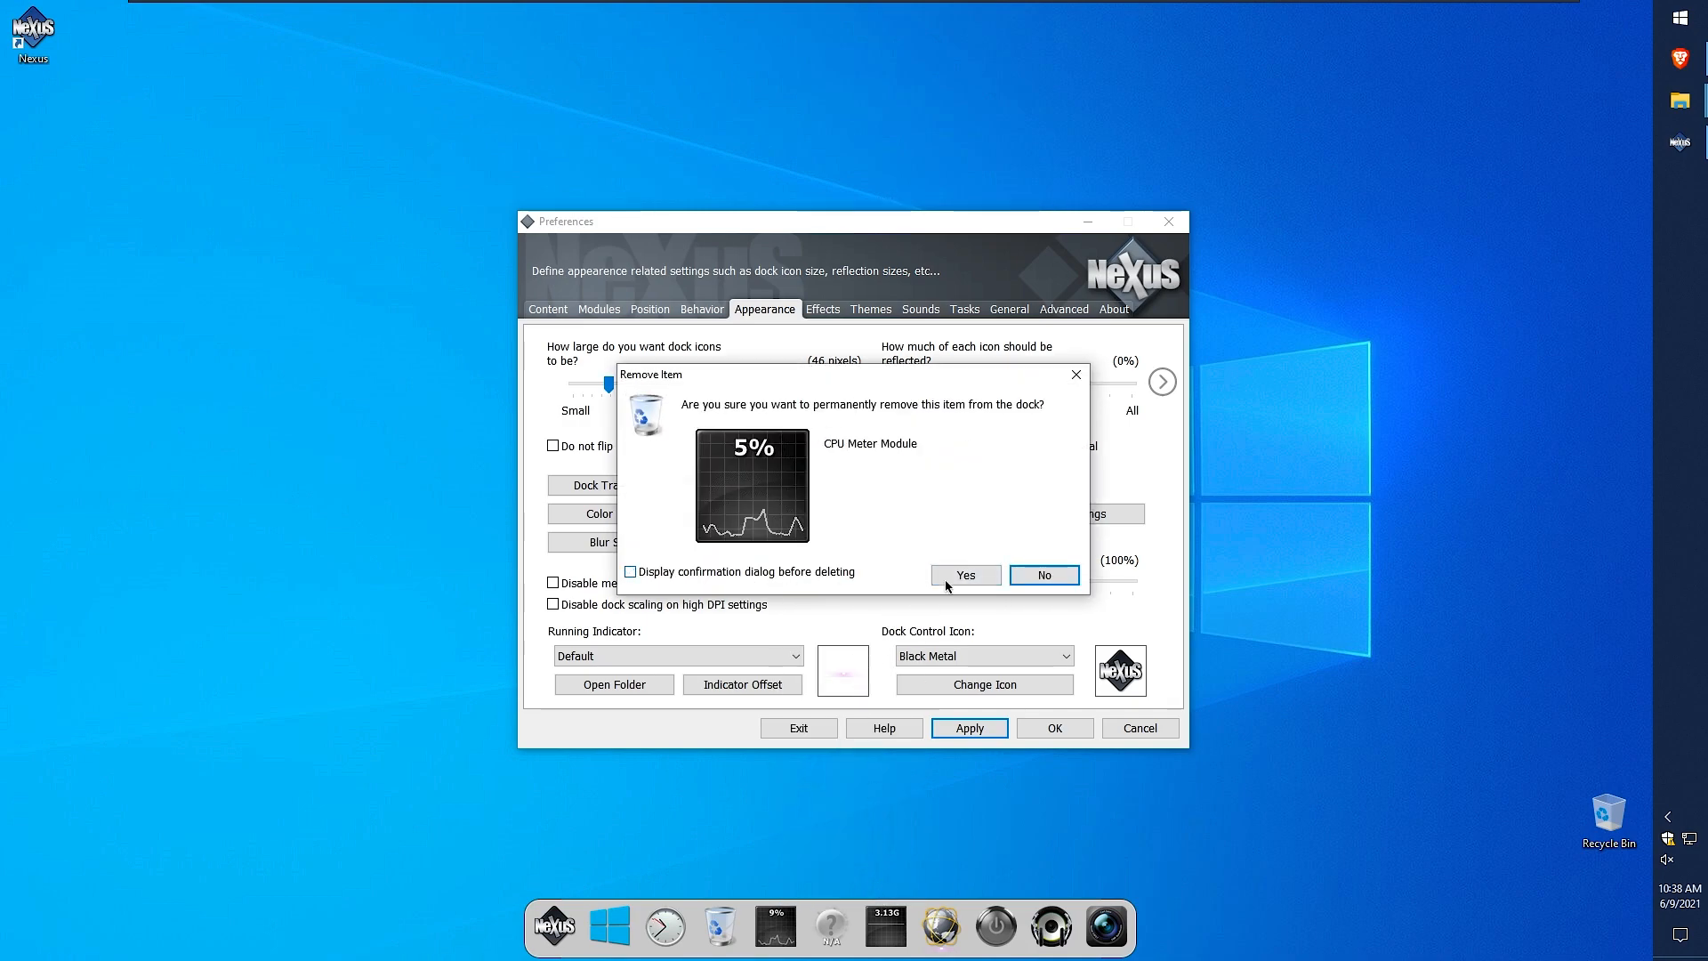
pyautogui.click(965, 575)
pyautogui.rightClick(836, 881)
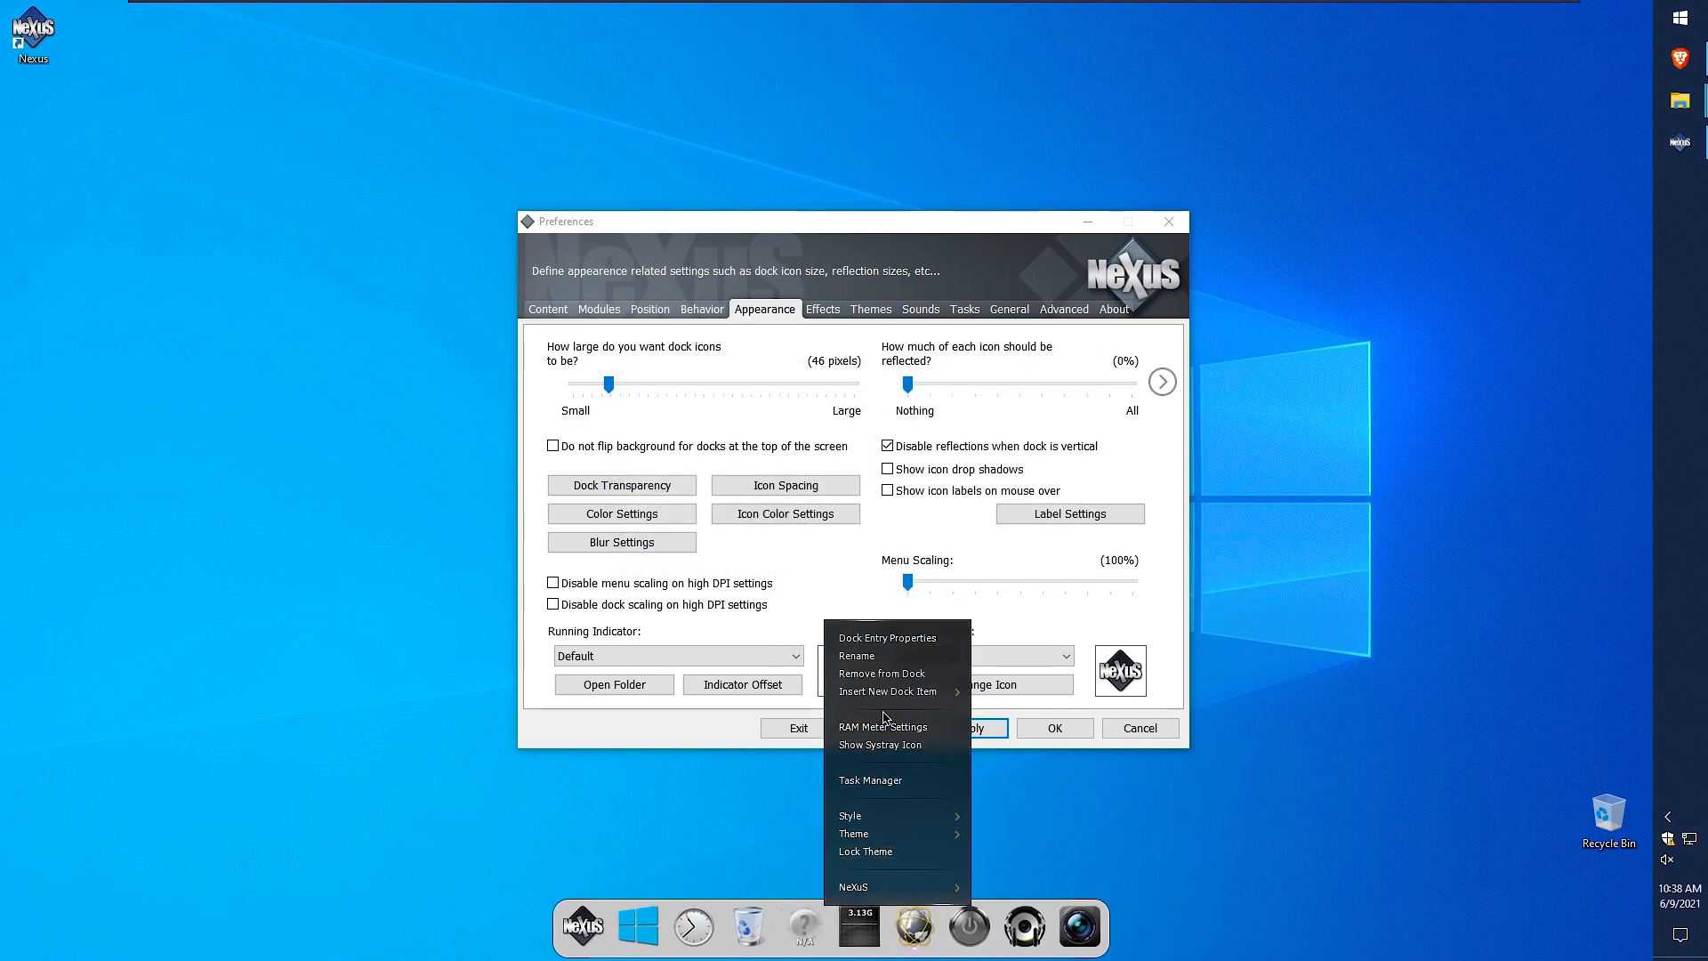
pyautogui.click(883, 674)
pyautogui.rightClick(817, 920)
pyautogui.click(868, 655)
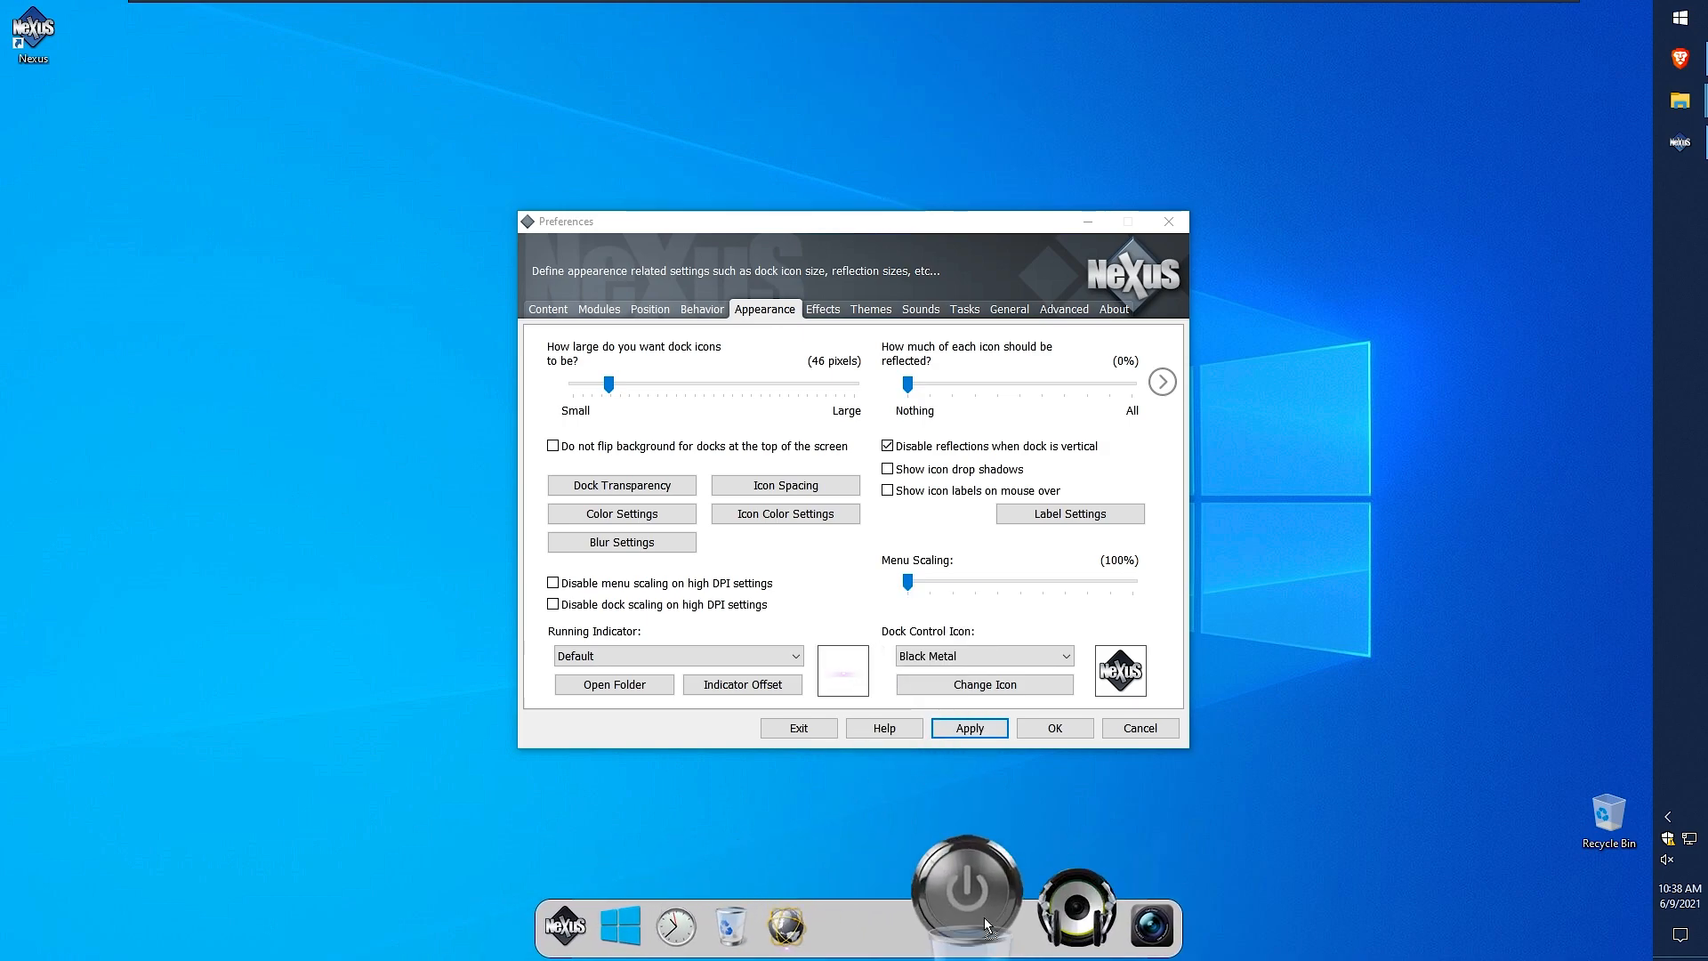
# - Move the recycle bin to the far end of the dock and insert a separator before it
pyautogui.moveTo(1093, 919); pyautogui.dragTo(1100, 916)
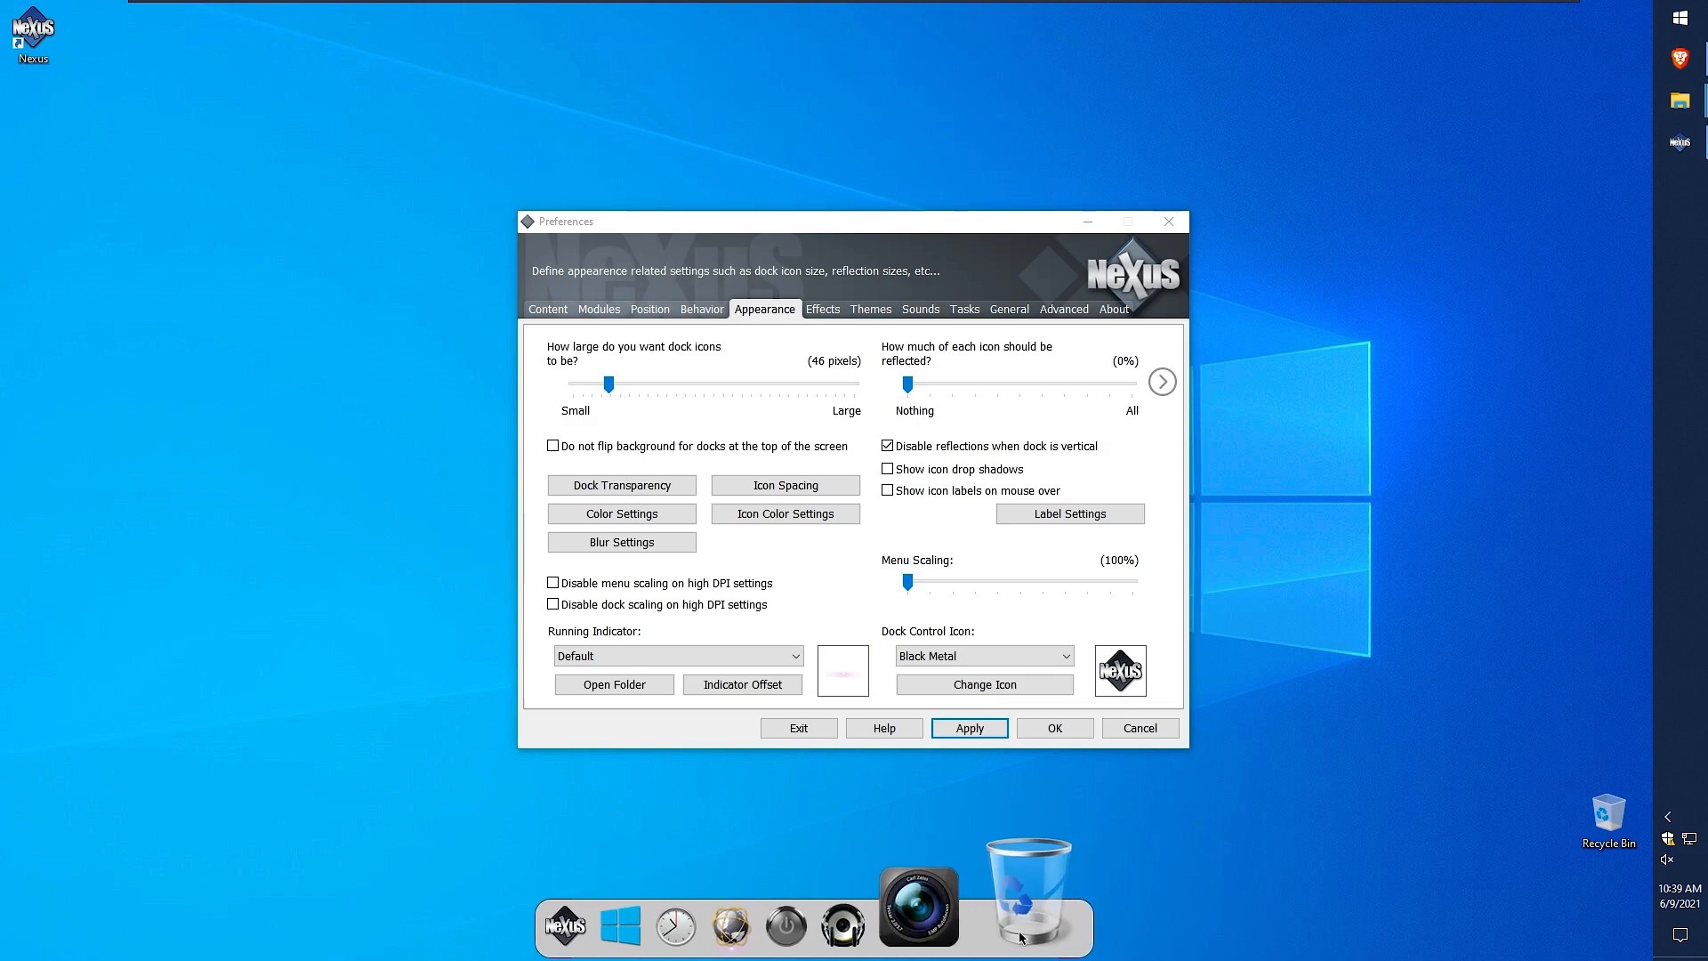
pyautogui.rightClick(1008, 946)
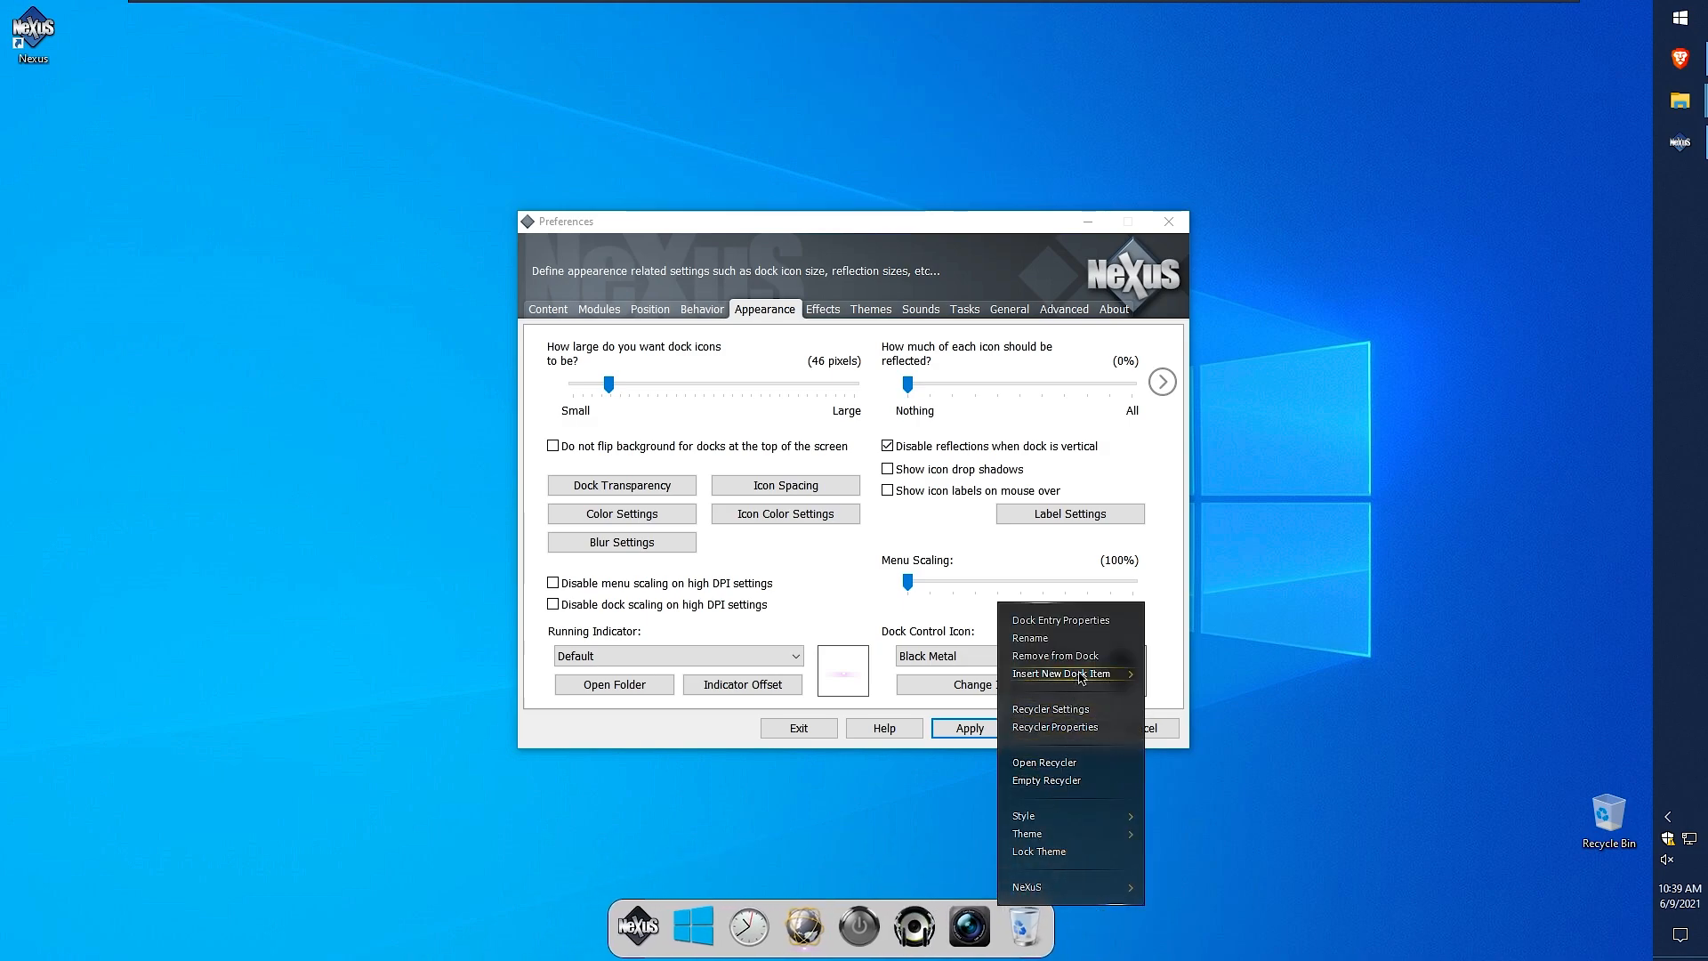
pyautogui.moveTo(1126, 678)
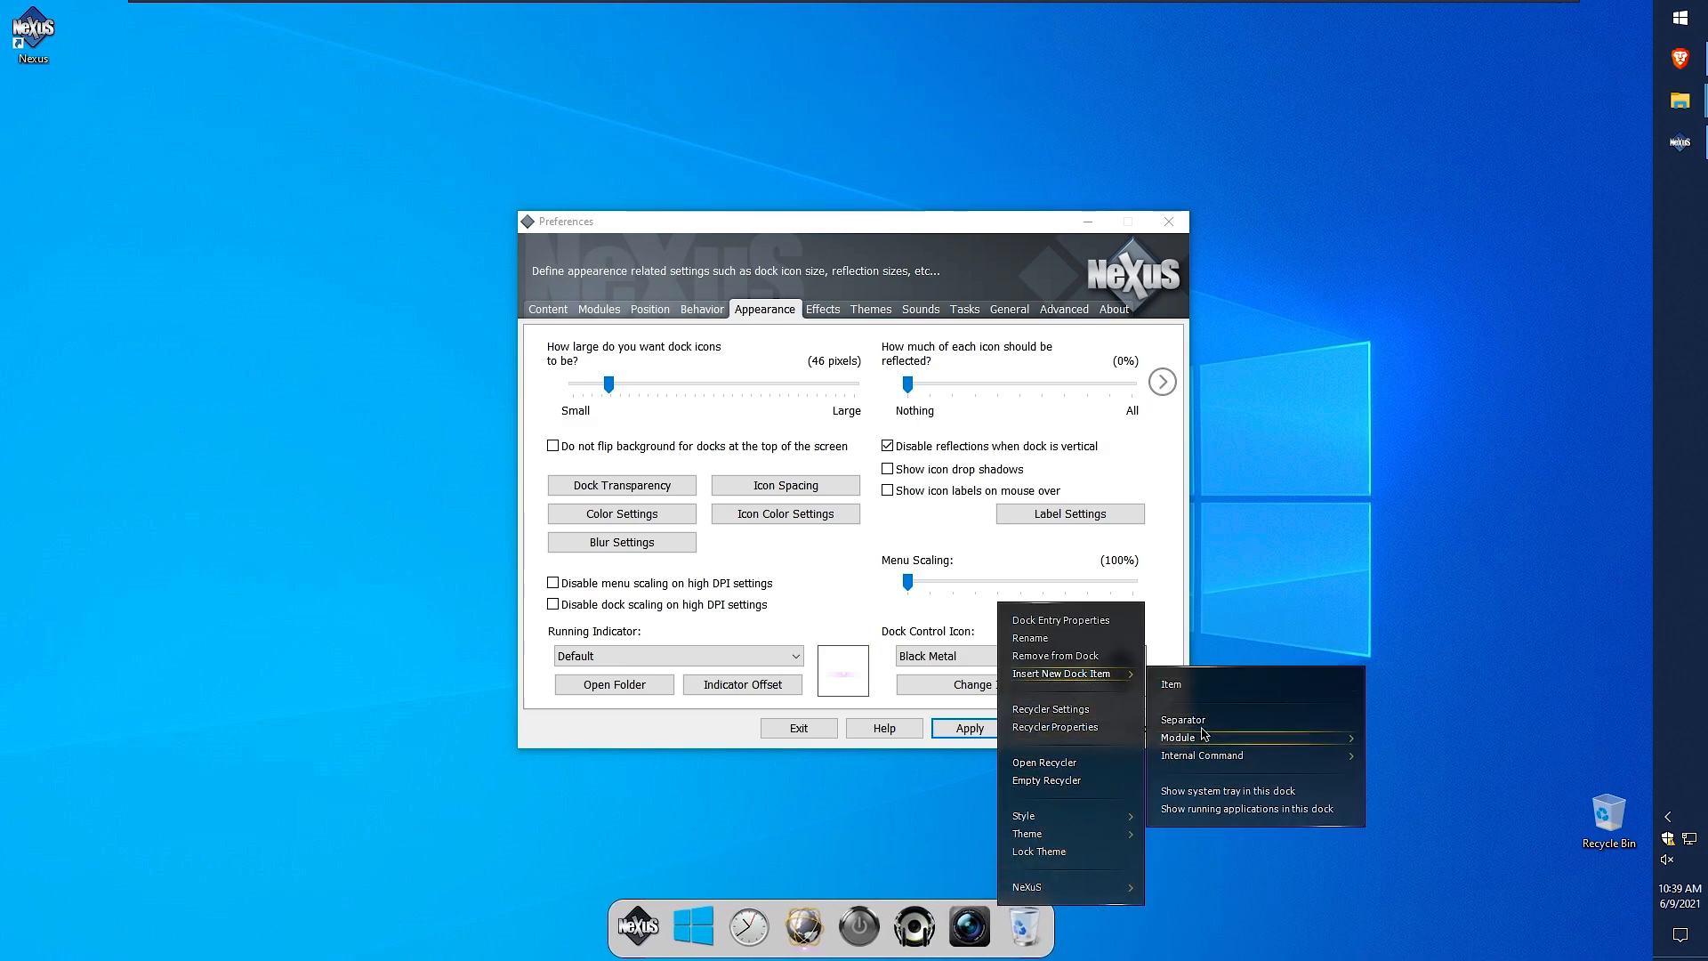
pyautogui.click(1192, 720)
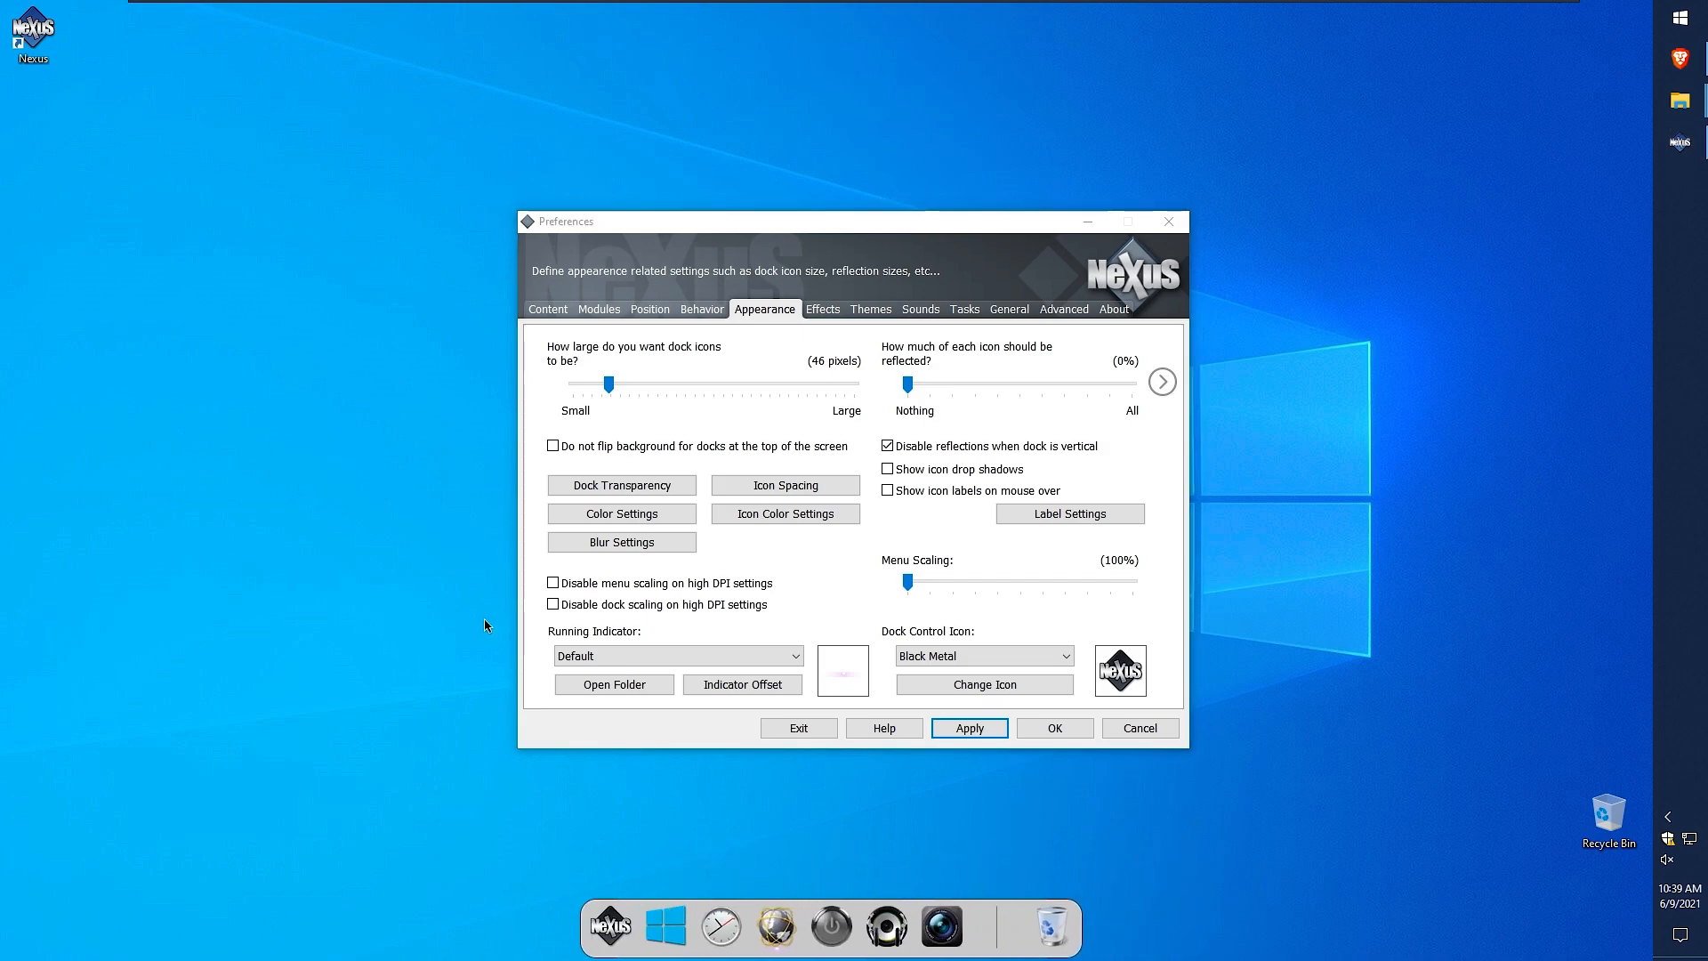
# - Change the dock's running indicator to Big Sur Light and apply it
pyautogui.click(695, 657)
pyautogui.click(669, 255)
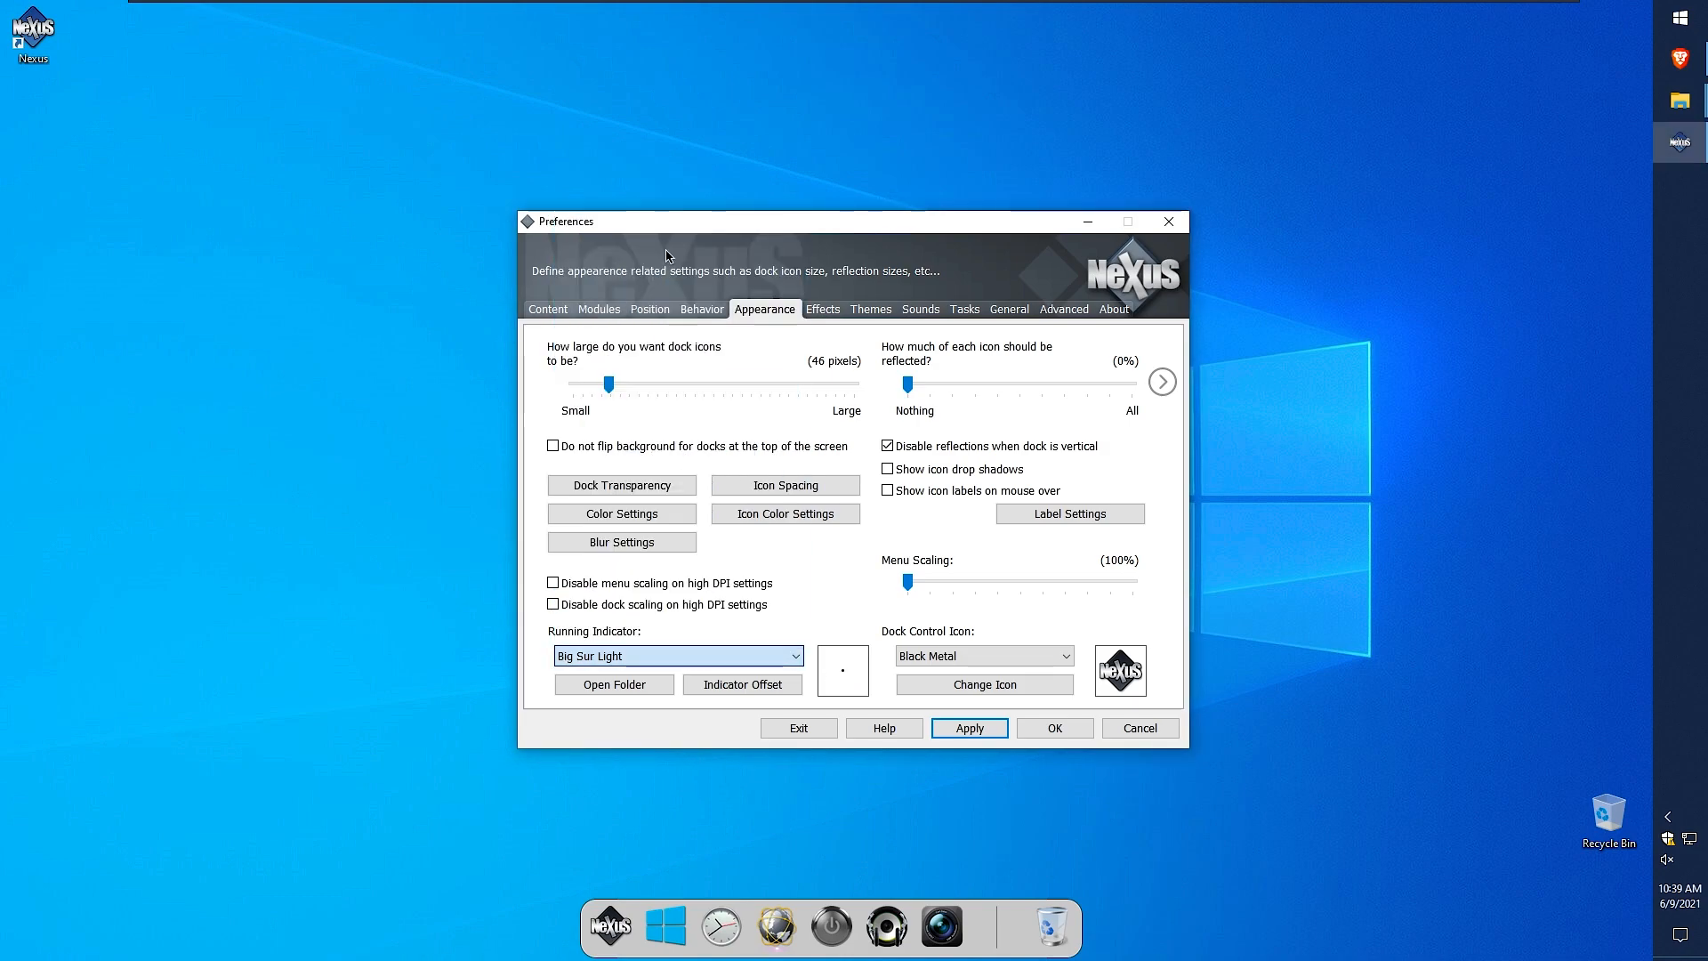
pyautogui.click(1000, 729)
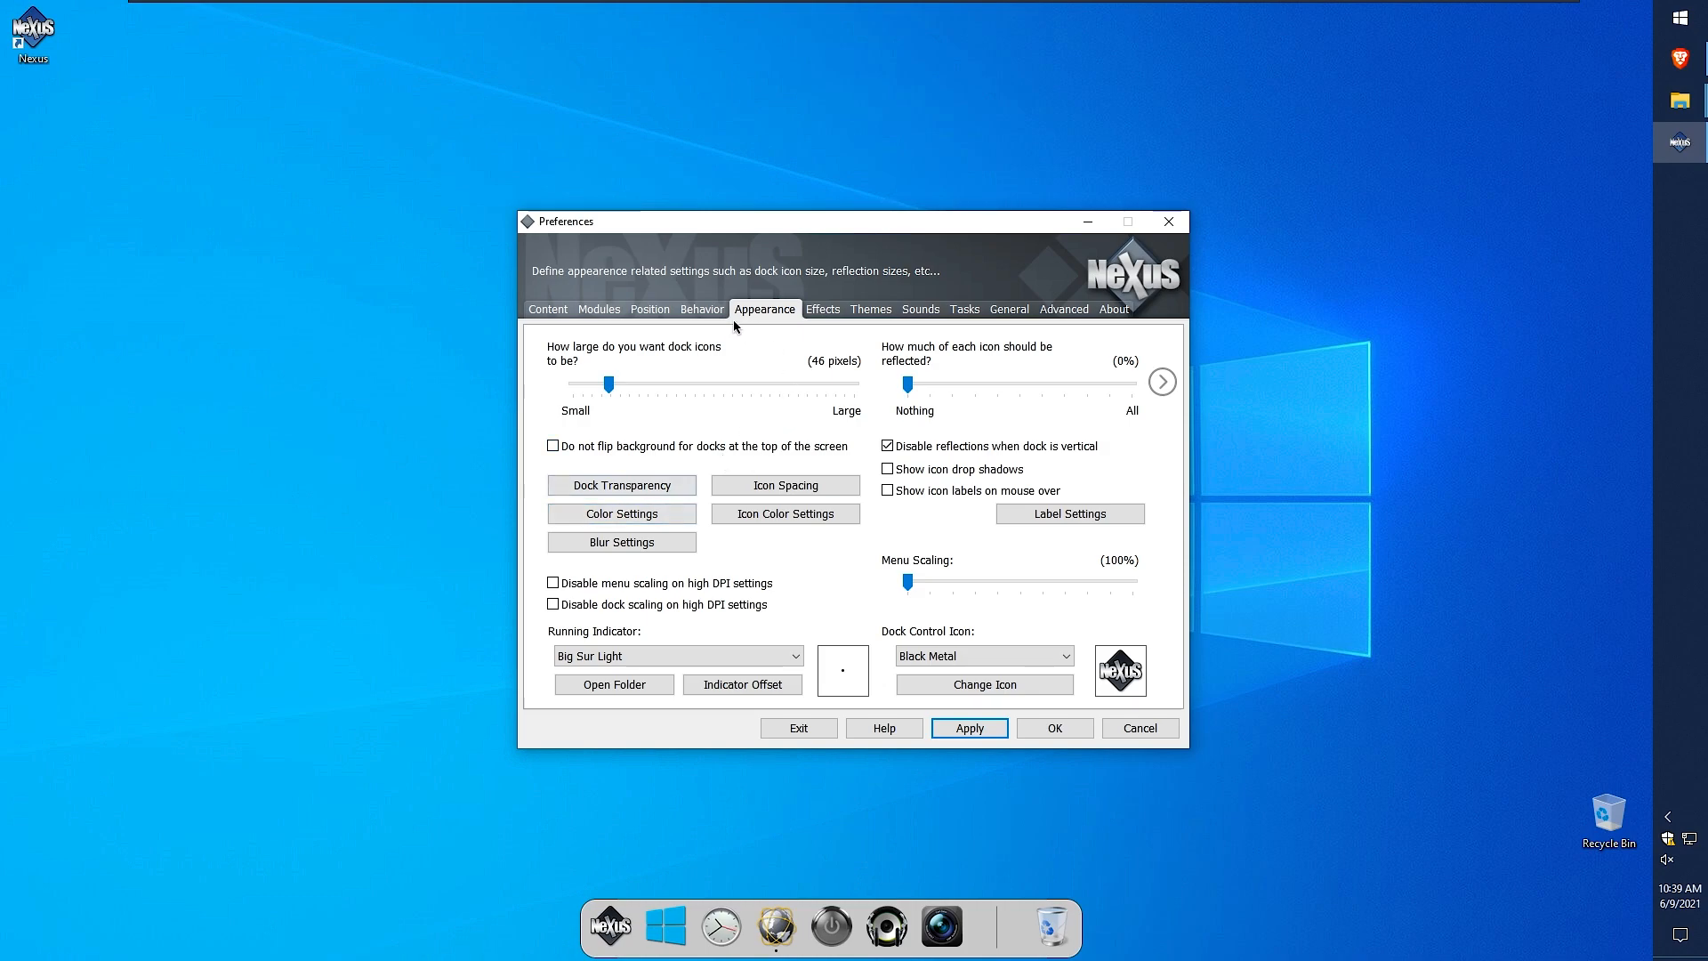
# - Set the dock's transparency to about 17%, apply the change and close the preferences
pyautogui.click(839, 312)
pyautogui.click(871, 309)
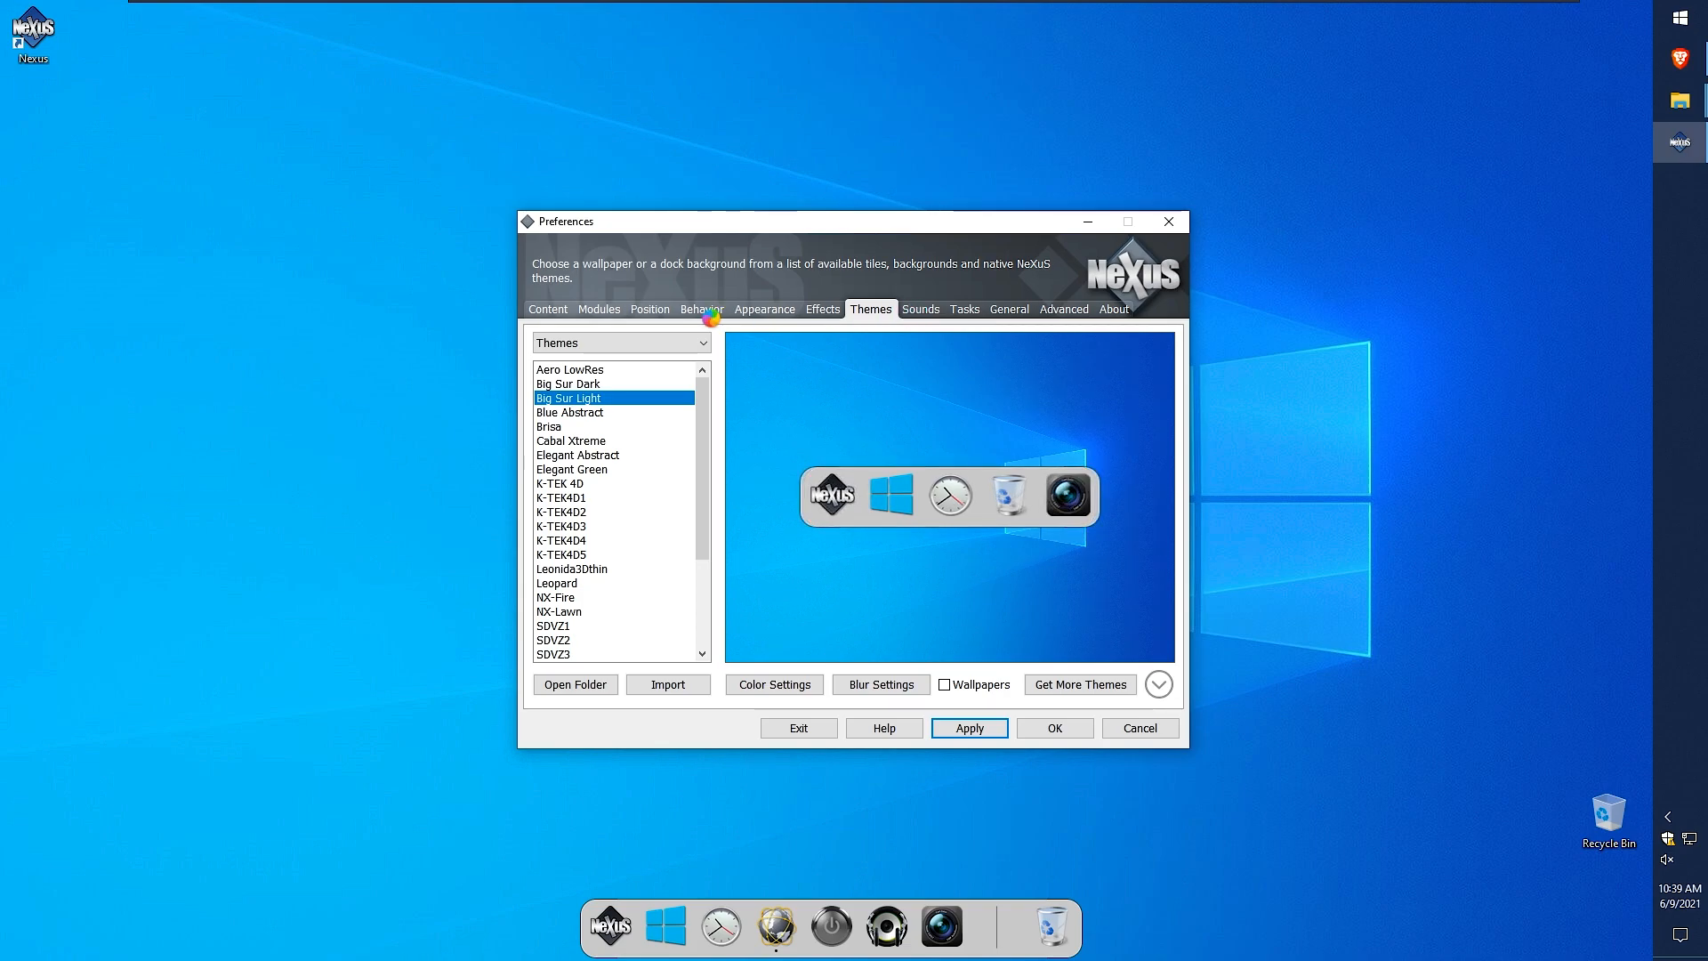
pyautogui.click(667, 313)
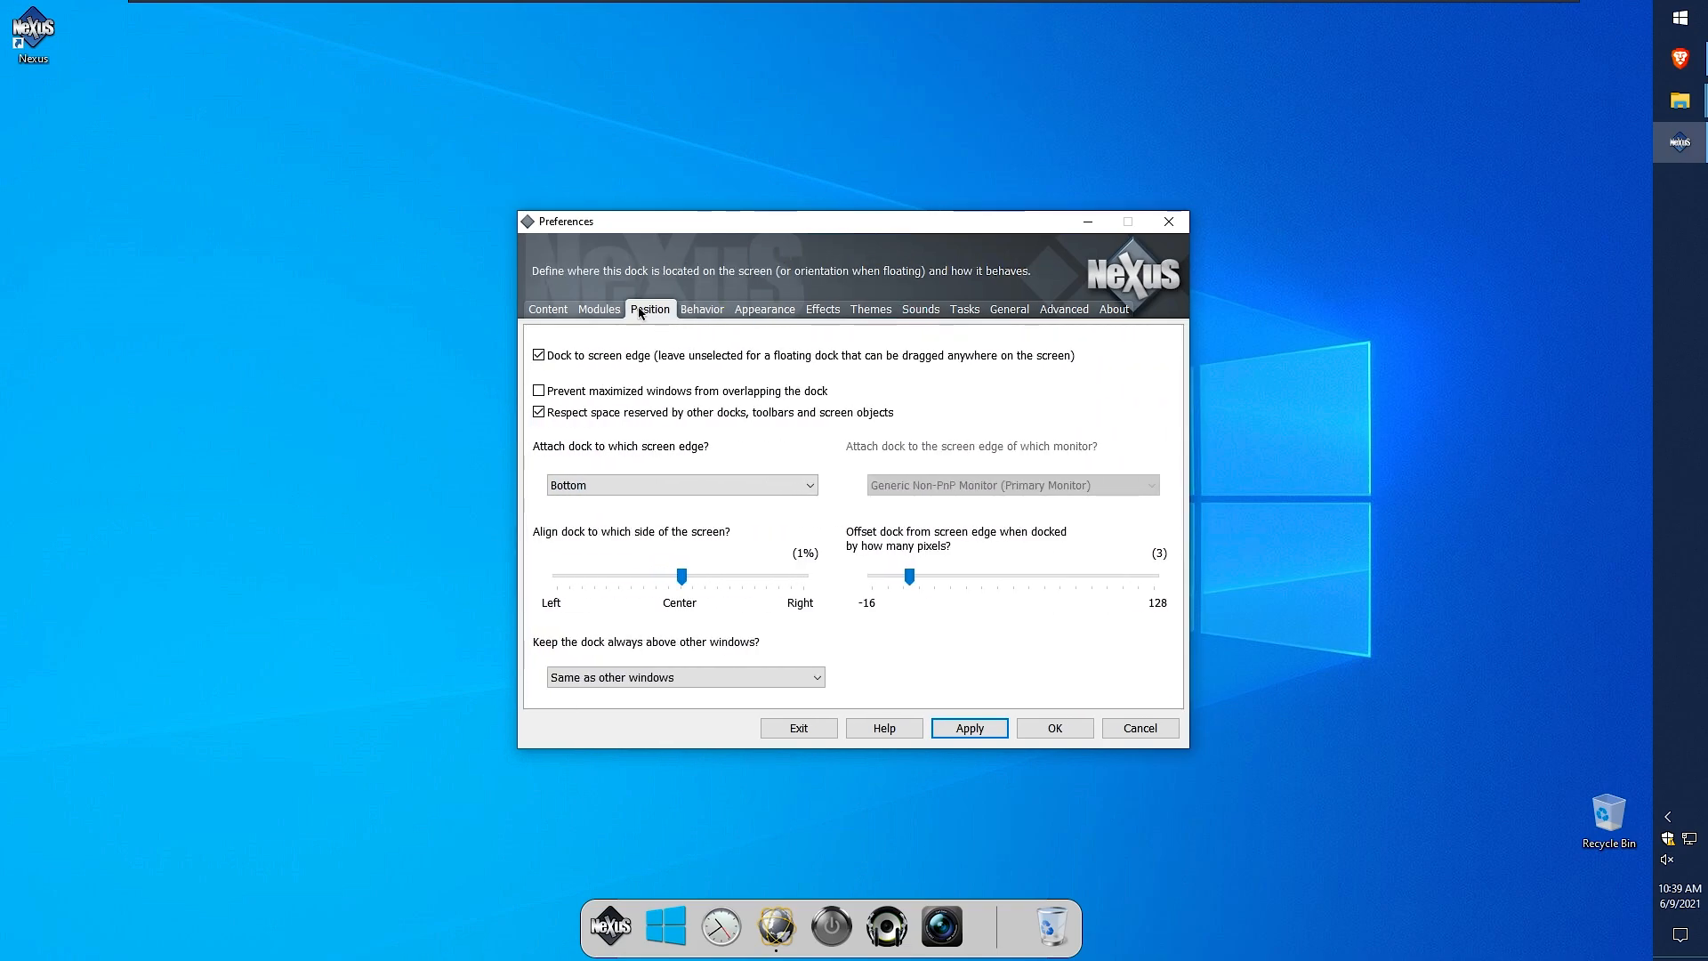
pyautogui.click(689, 311)
pyautogui.click(755, 316)
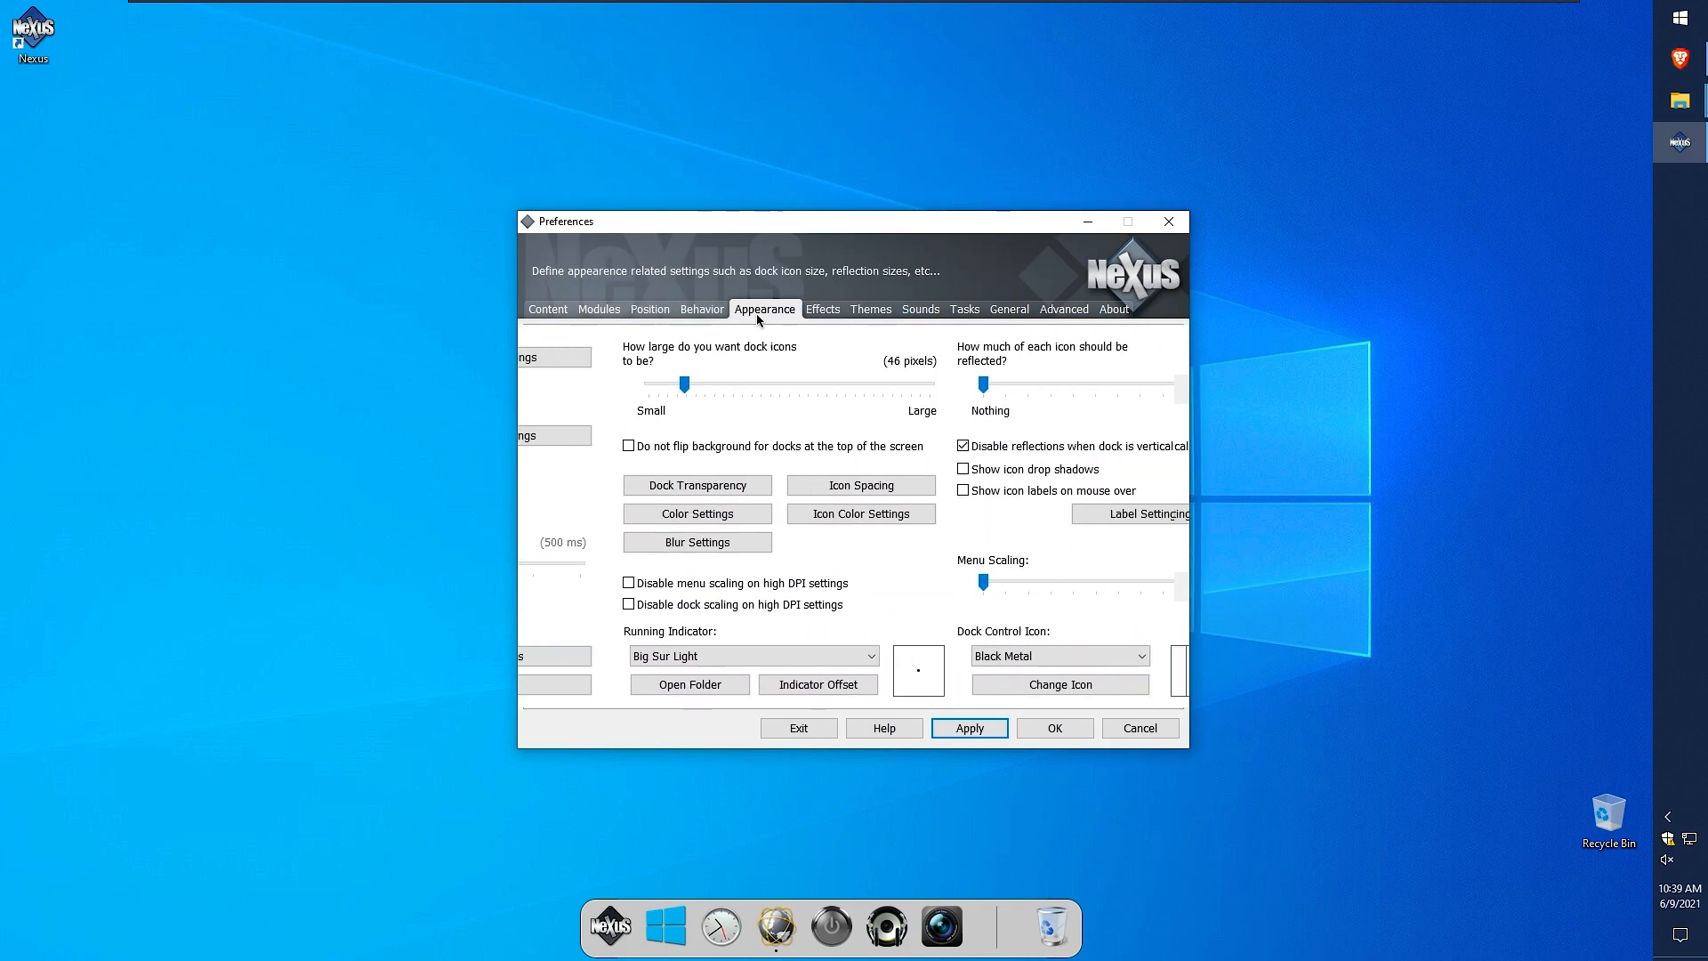
pyautogui.click(678, 483)
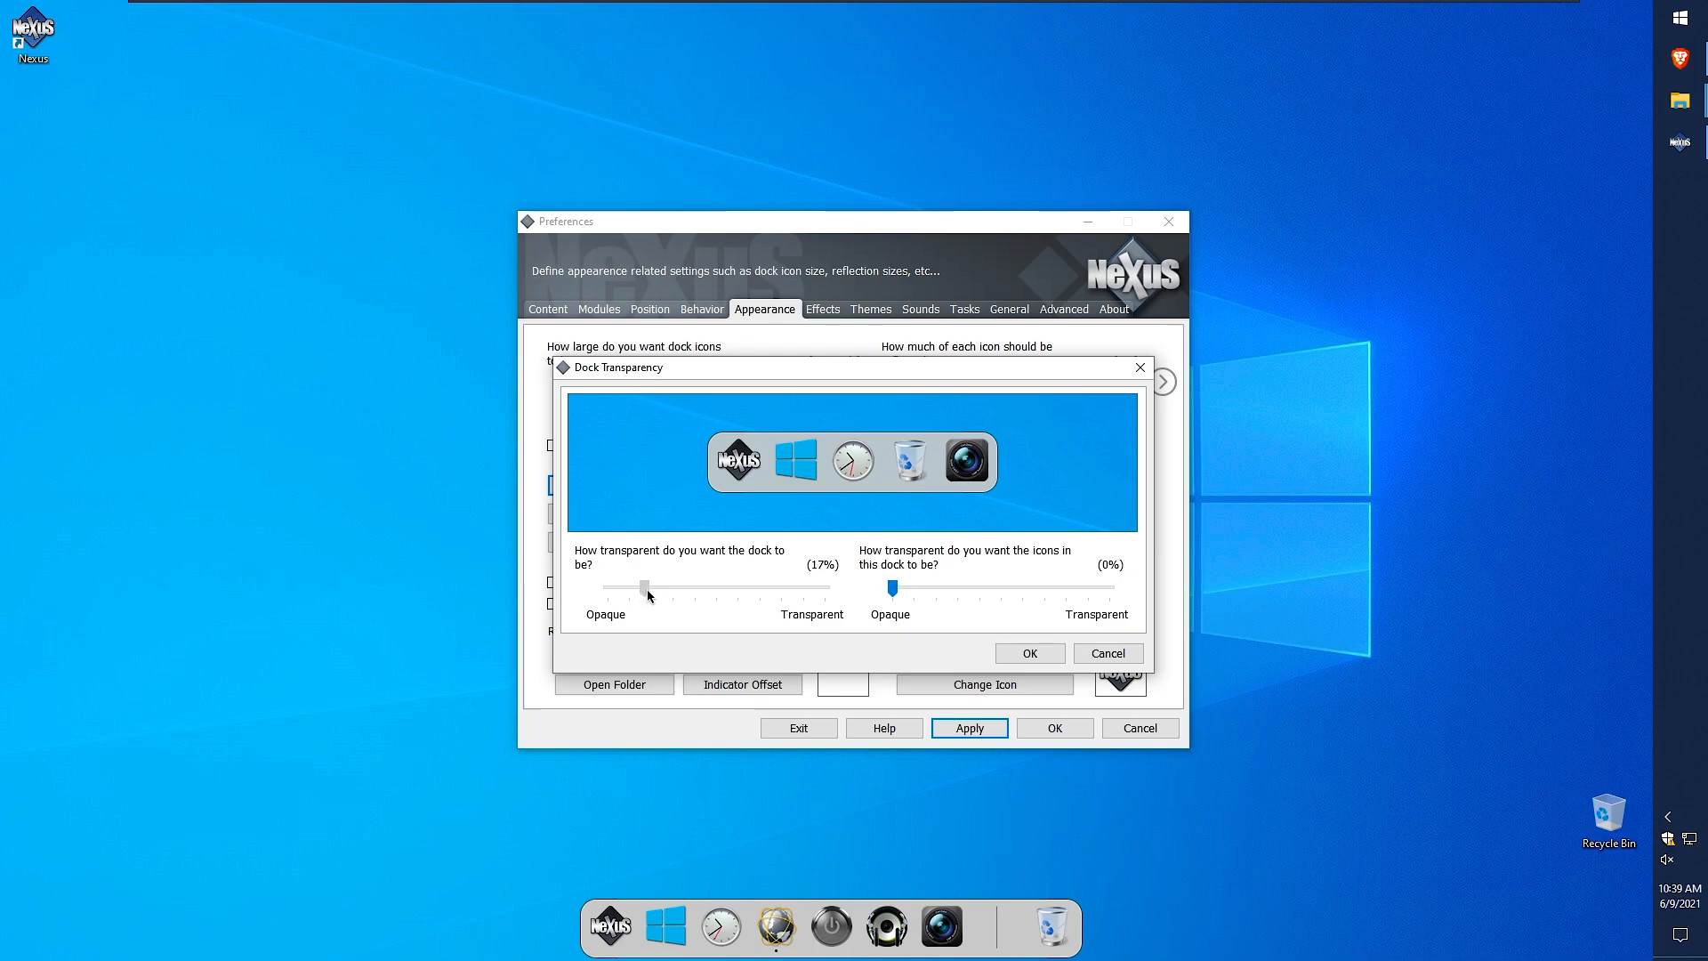
pyautogui.click(1030, 653)
pyautogui.click(970, 728)
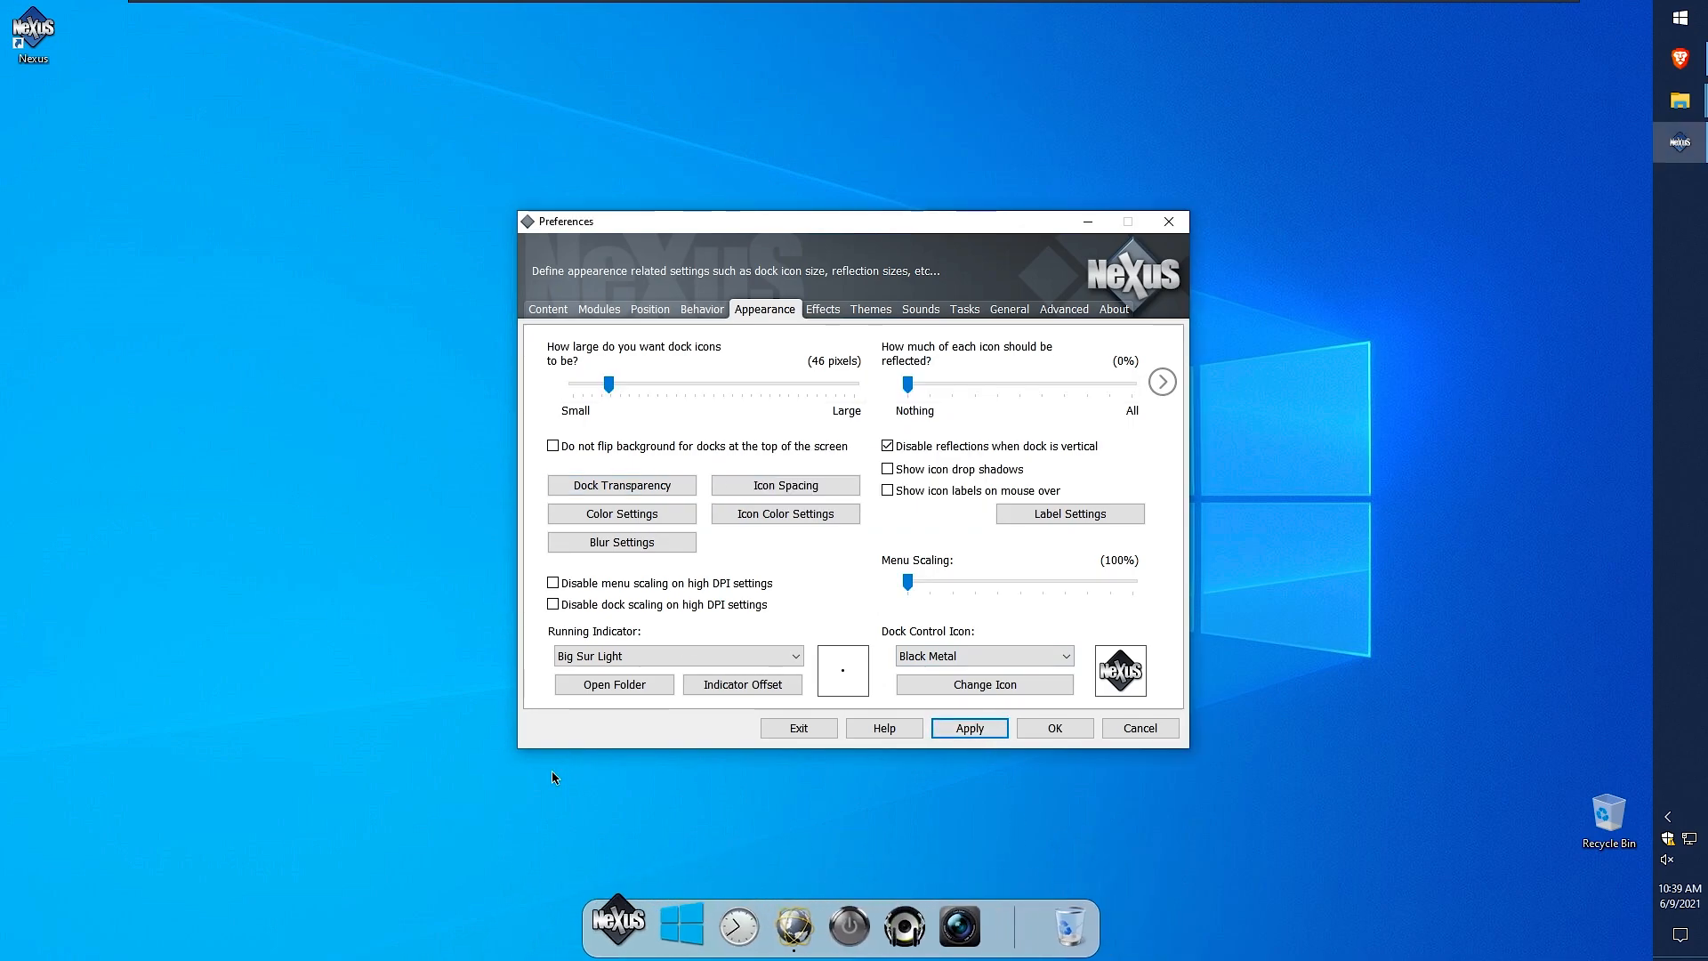
pyautogui.click(1168, 226)
# - Search the web in Brave for "big sur dock deviantart" and open the macOS BigSur For RocketDock page
pyautogui.write('bi')
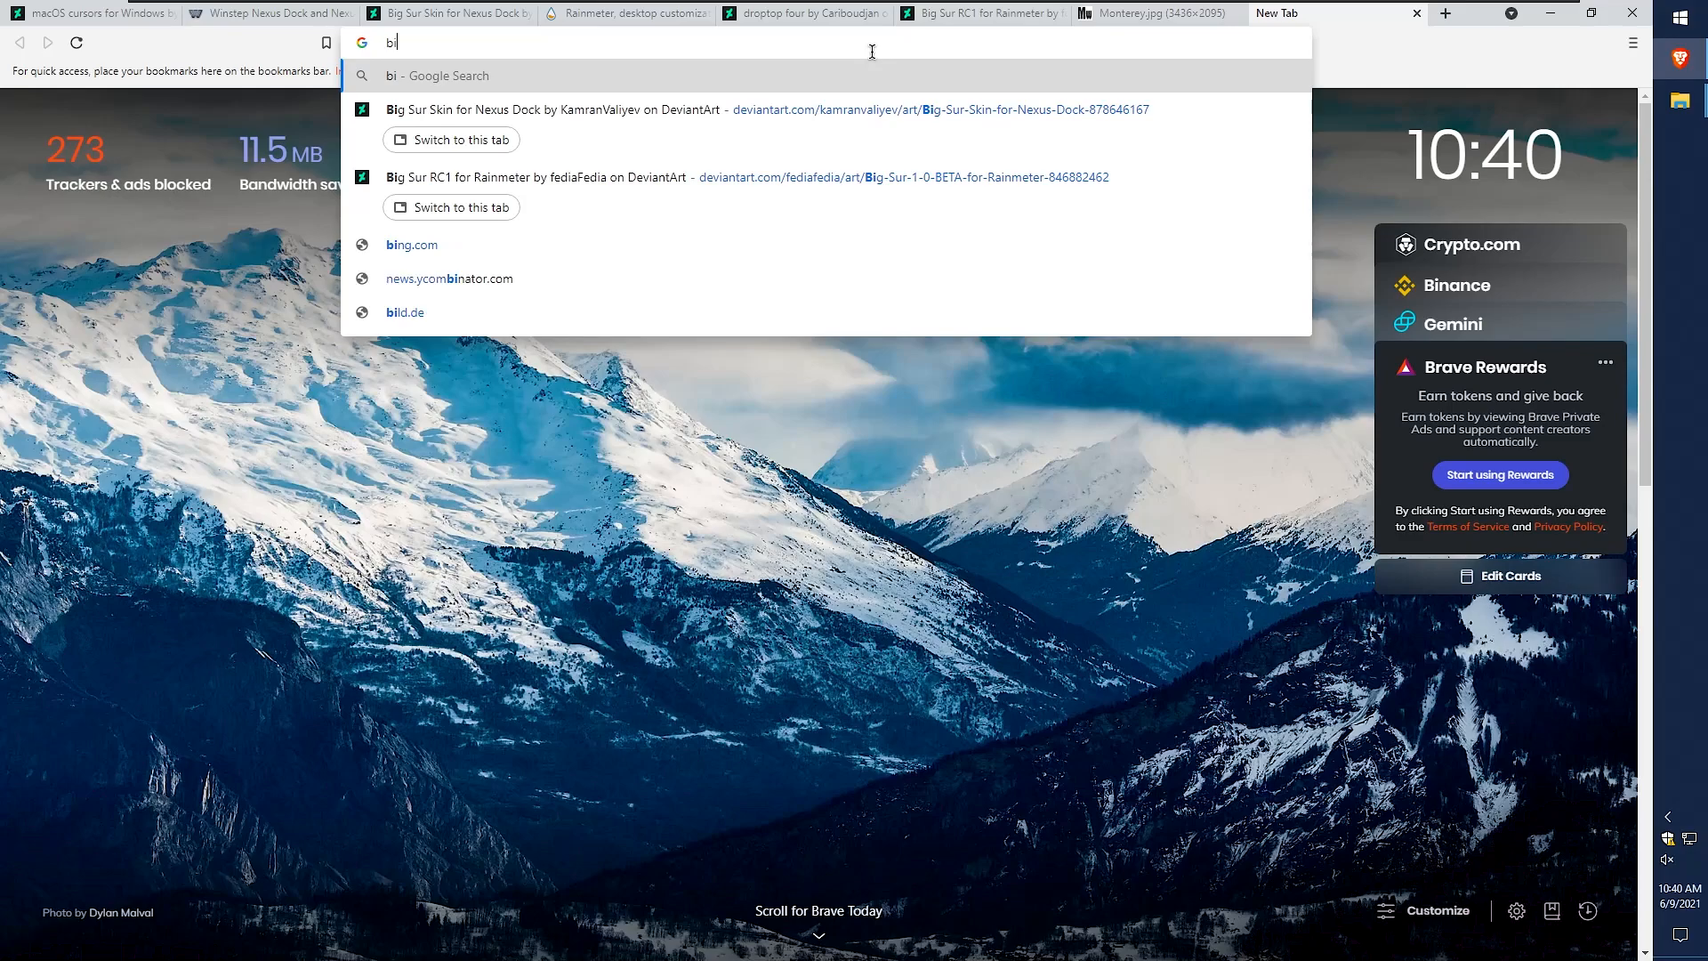
pyautogui.write('g sur dock deviantart')
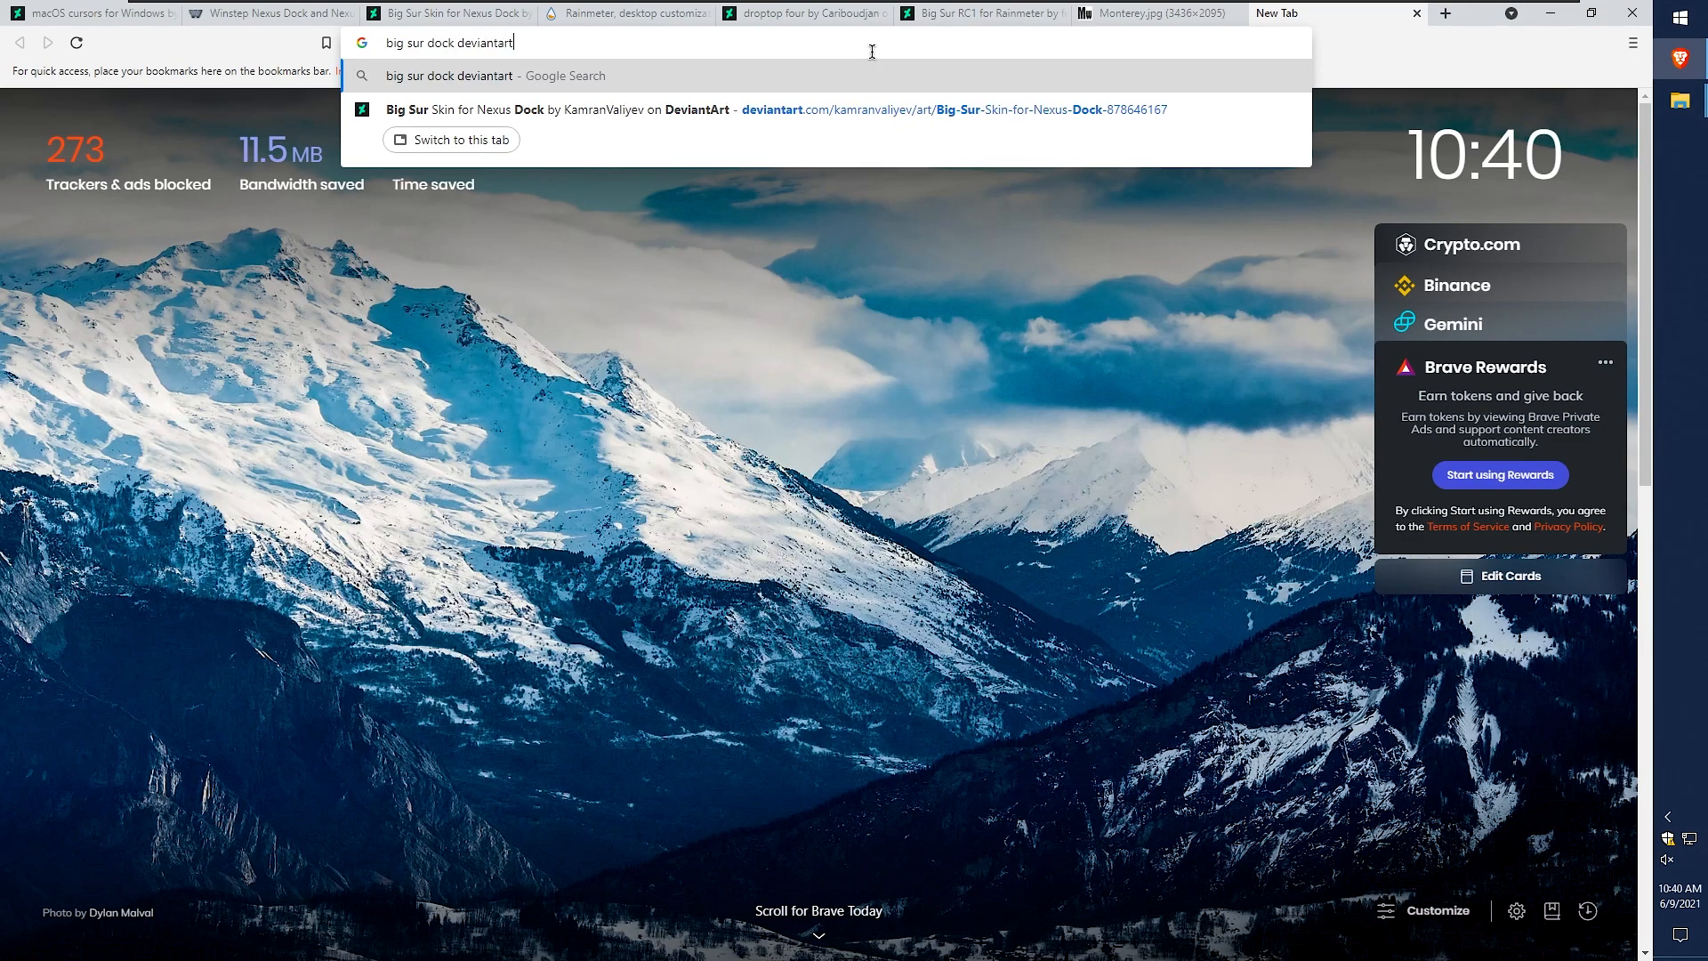
pyautogui.press('Return')
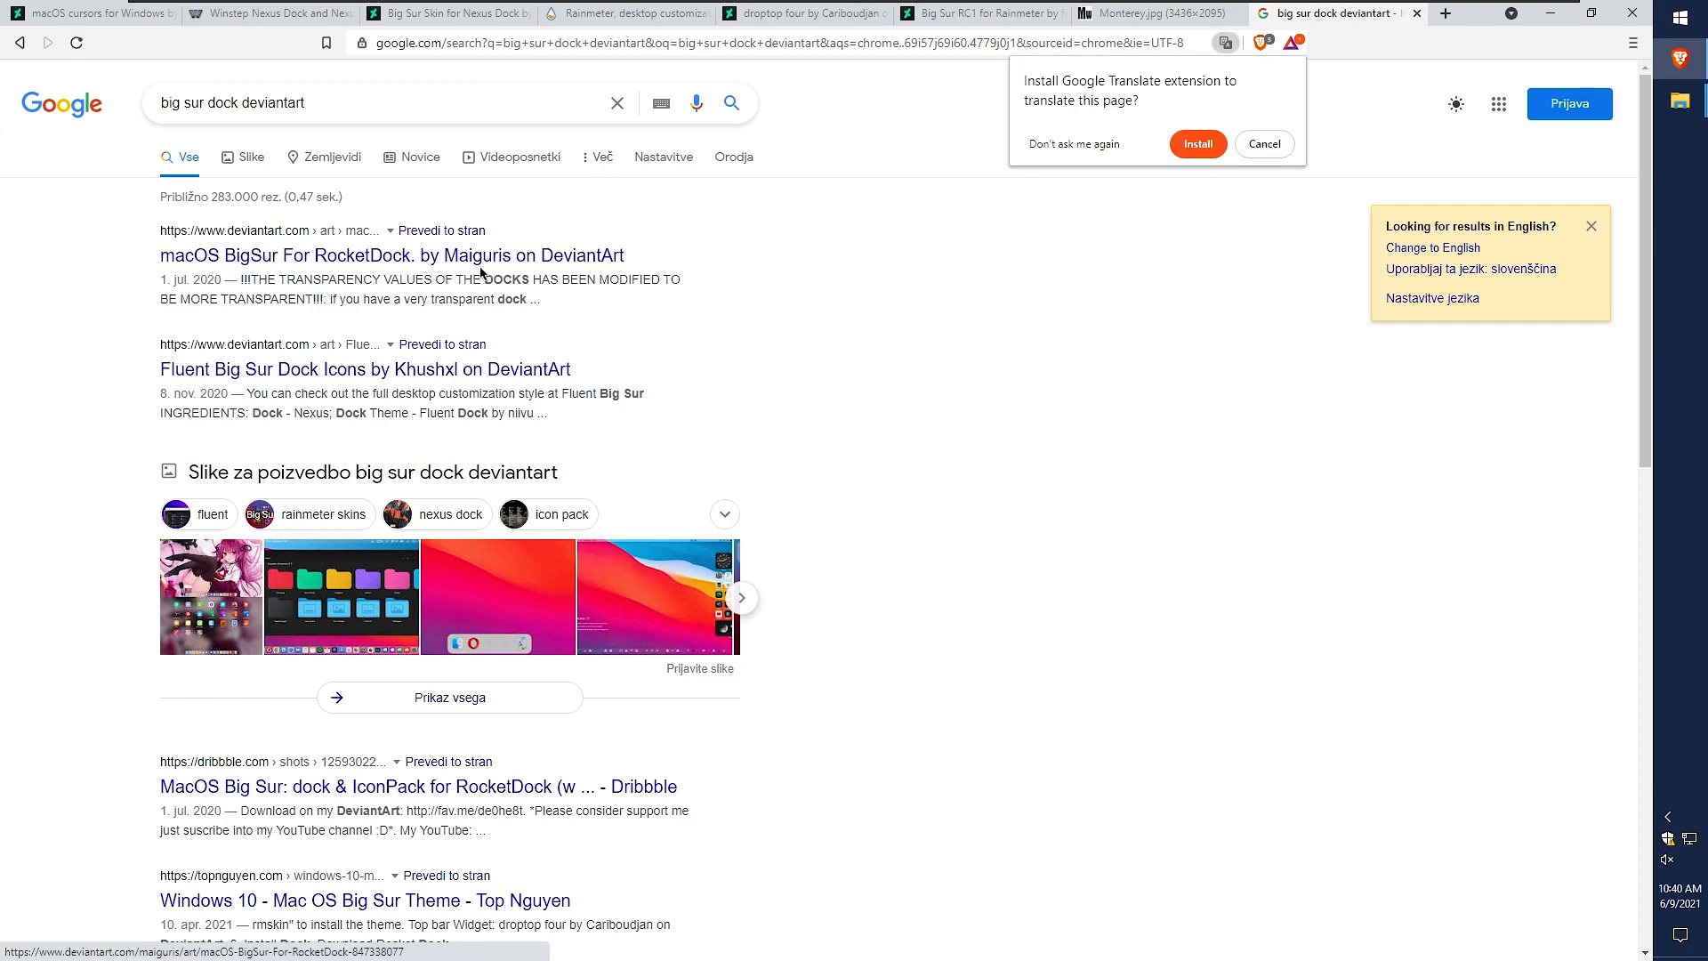
pyautogui.click(482, 268)
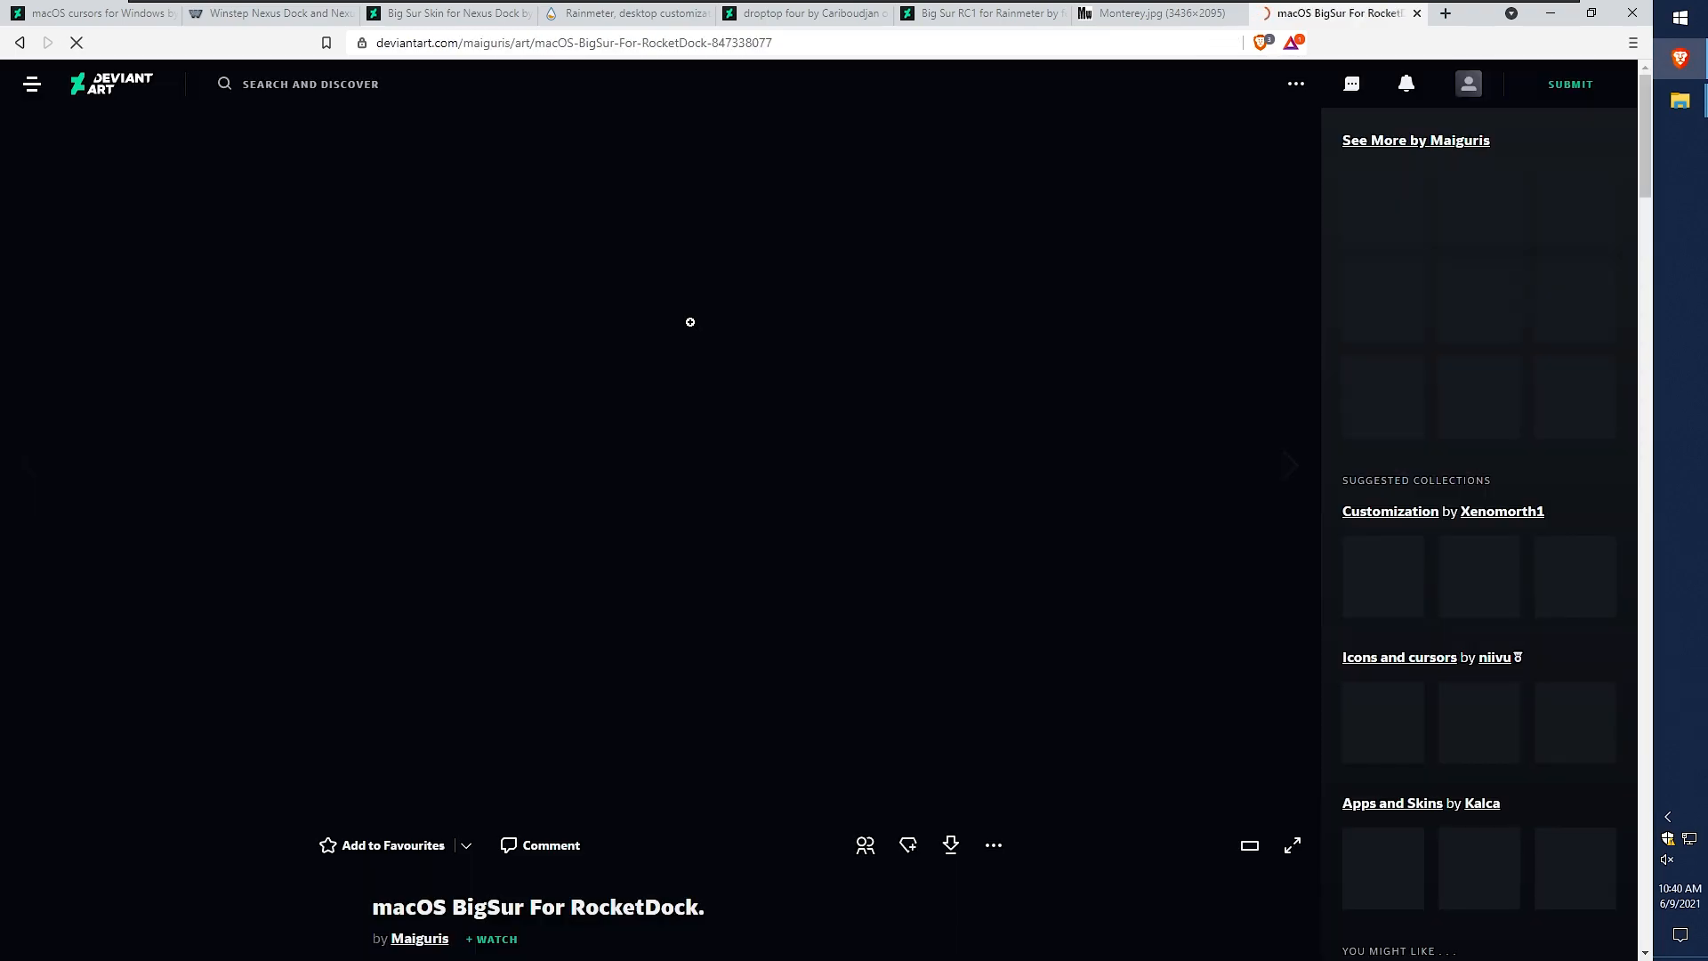
# - Download the macOS BigSur For RocketDock pack as a zip and minimize the browser to return to the desktop
pyautogui.scroll(-1, 690, 322)
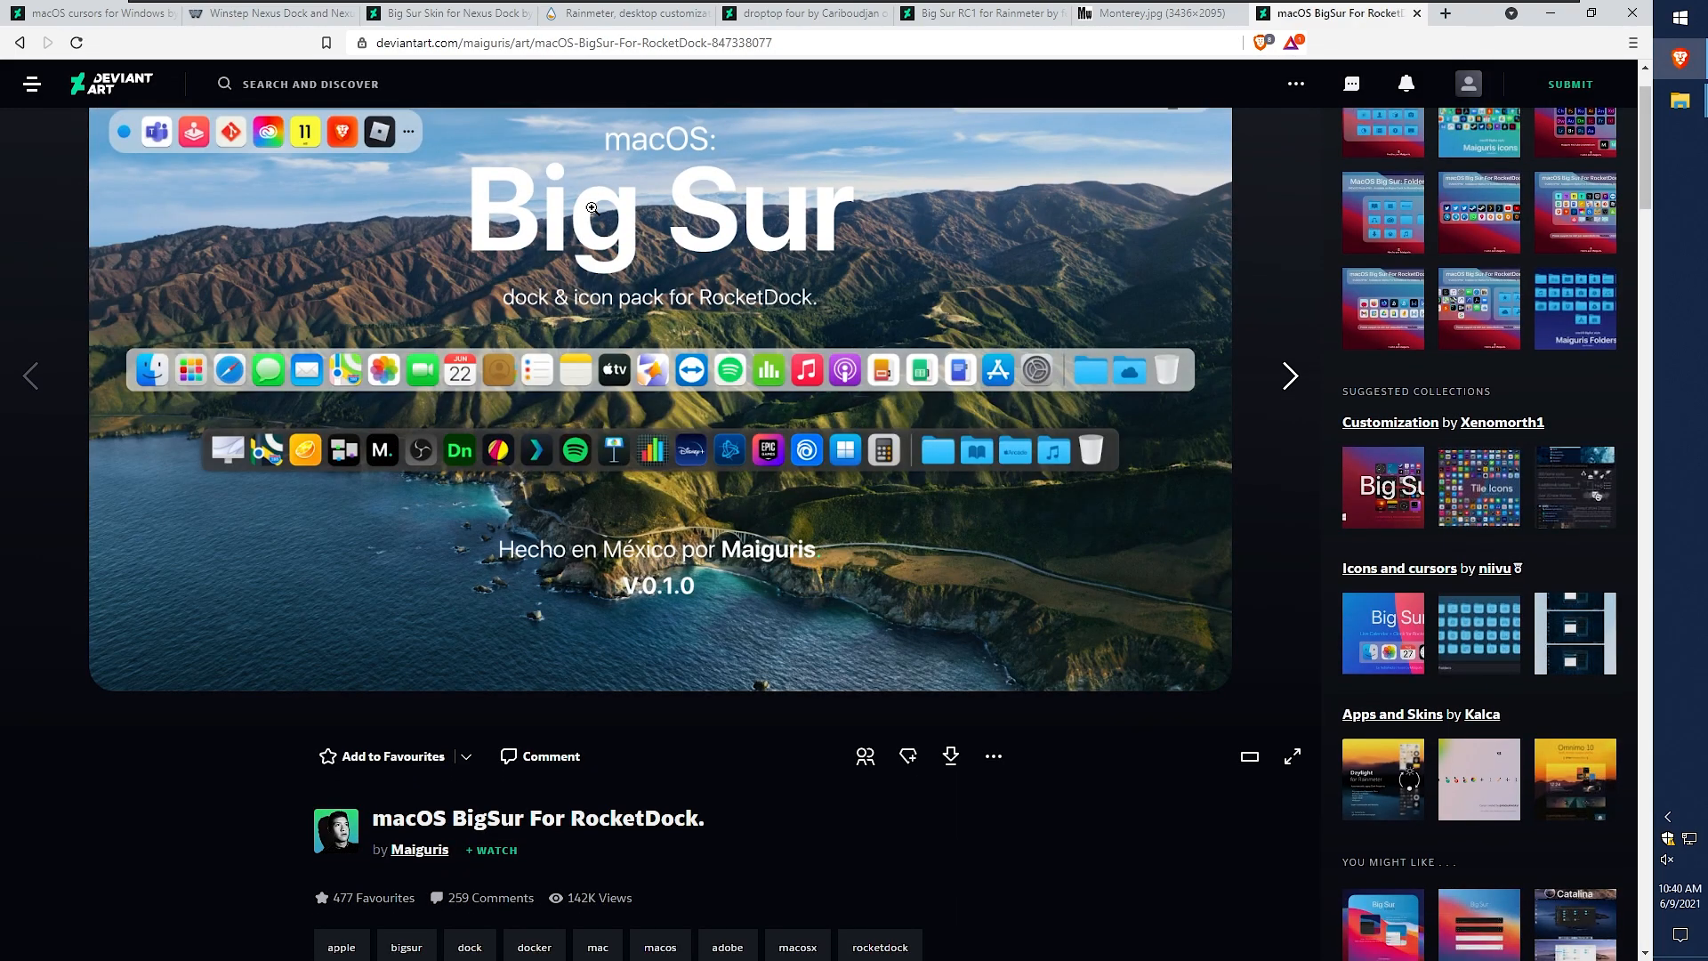
pyautogui.scroll(-4, 476, 359)
pyautogui.click(951, 401)
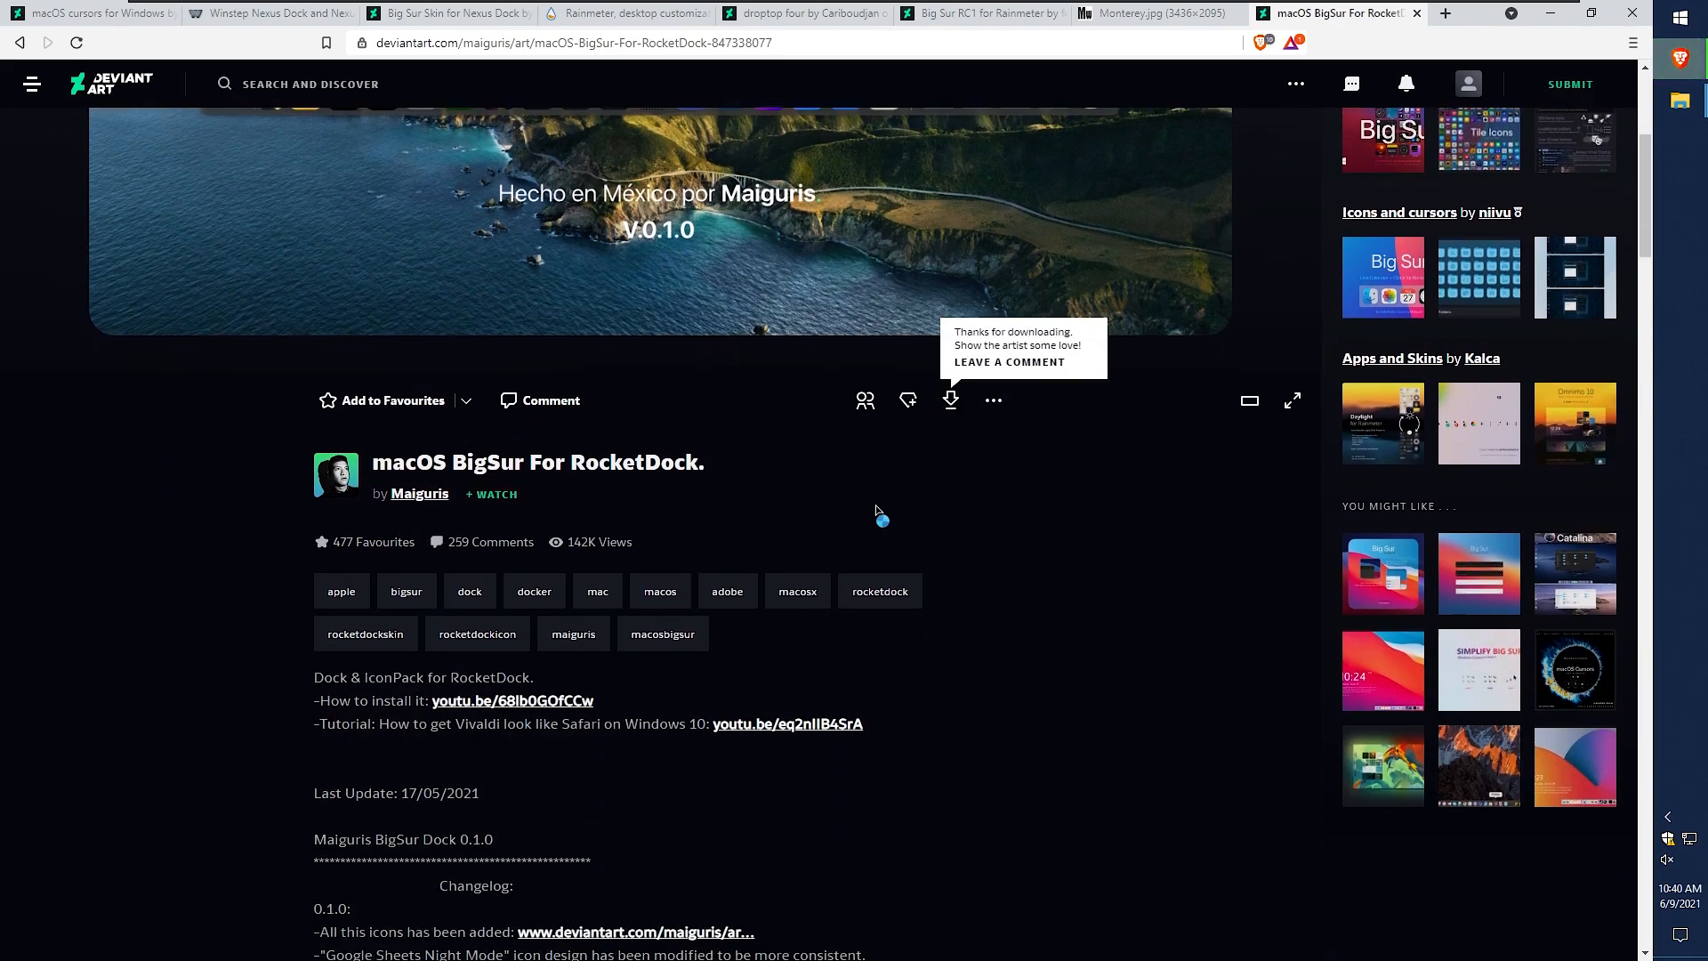
pyautogui.click(728, 458)
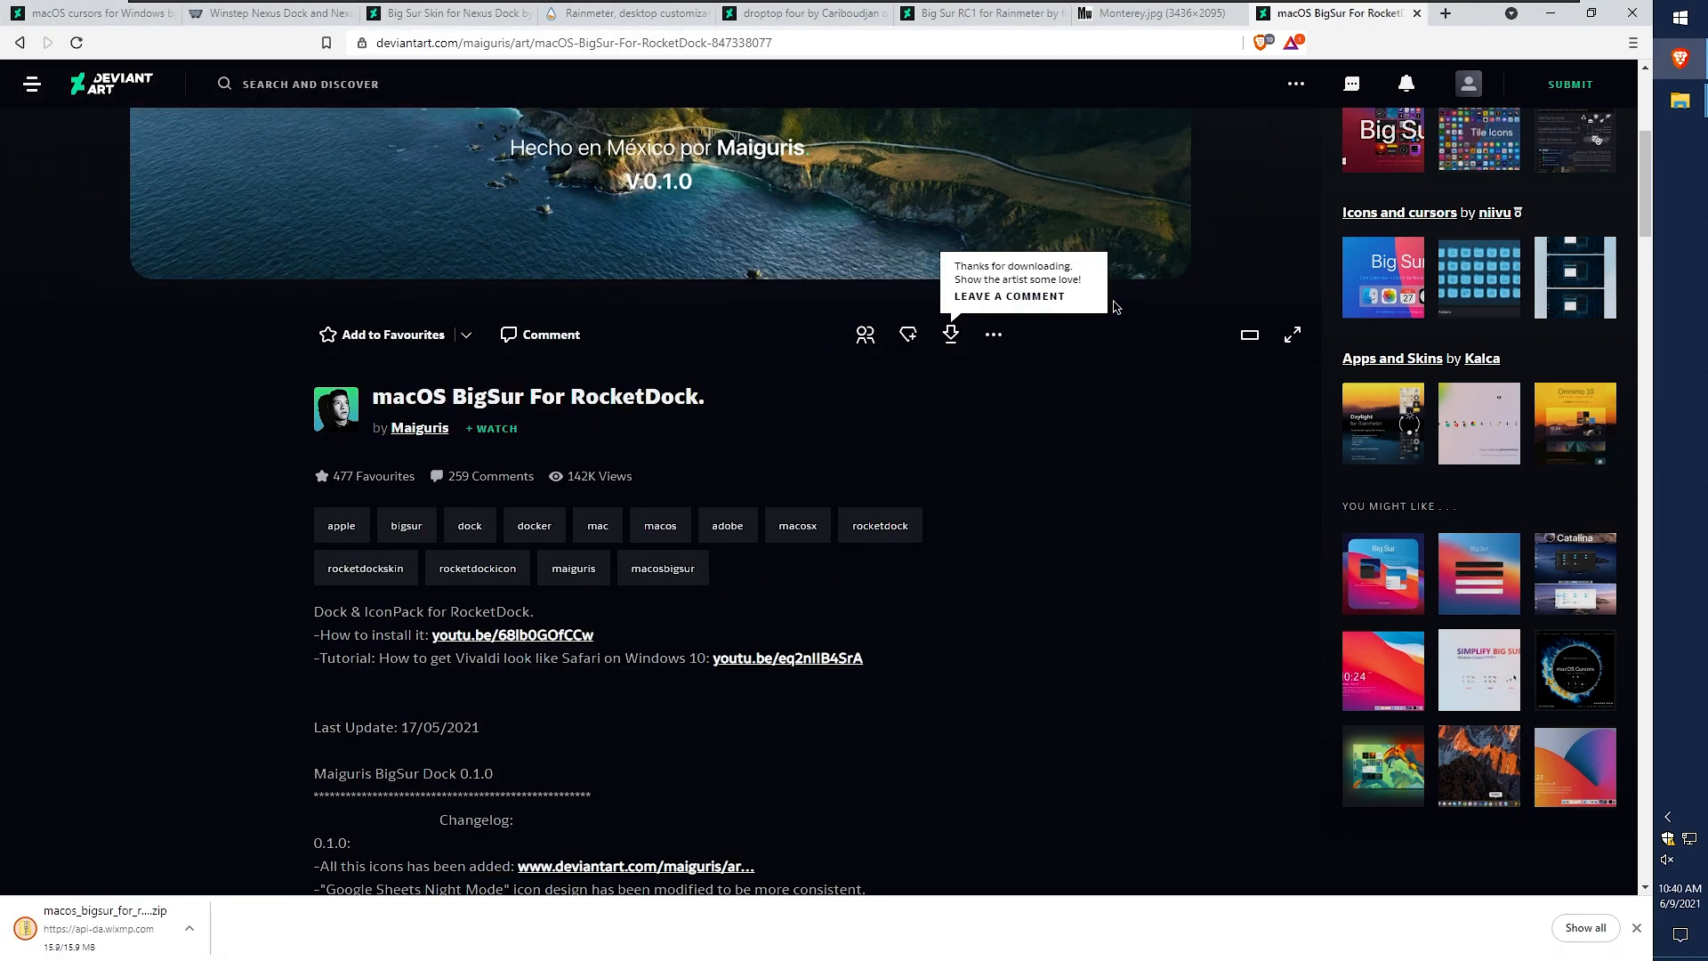
pyautogui.click(1551, 14)
pyautogui.moveTo(1680, 101)
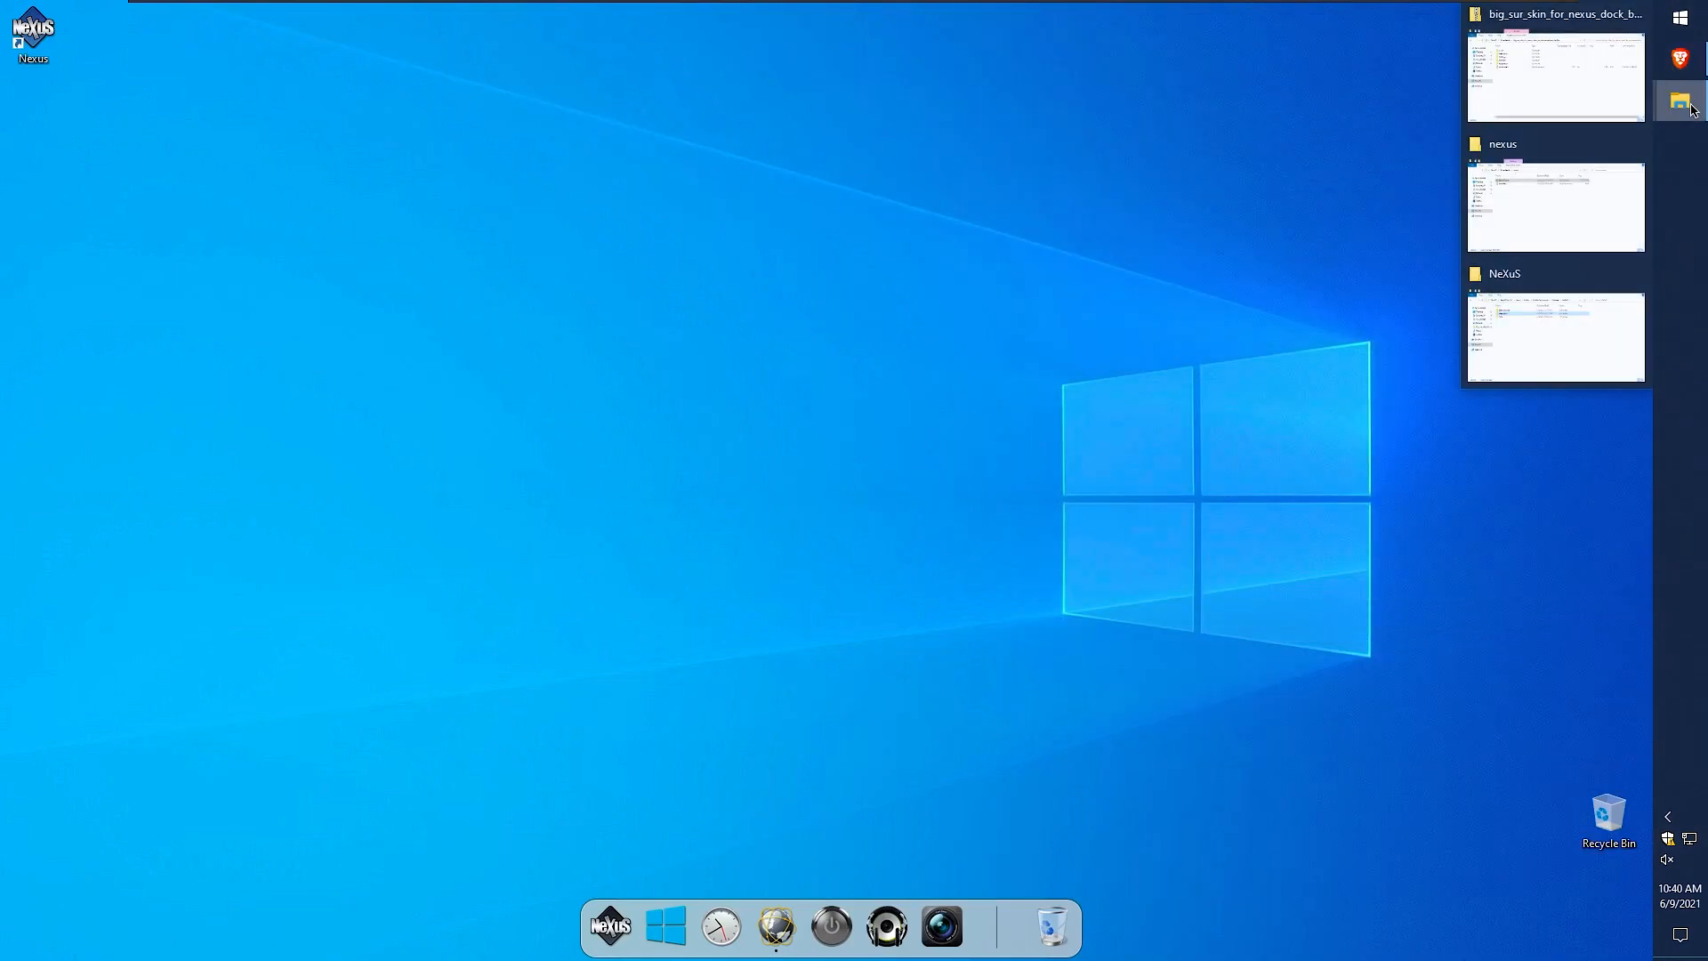
# - Extract the macos_bigsur_for_rocketdock zip in Downloads, close the extracted folder and minimize the Downloads window
pyautogui.click(1568, 95)
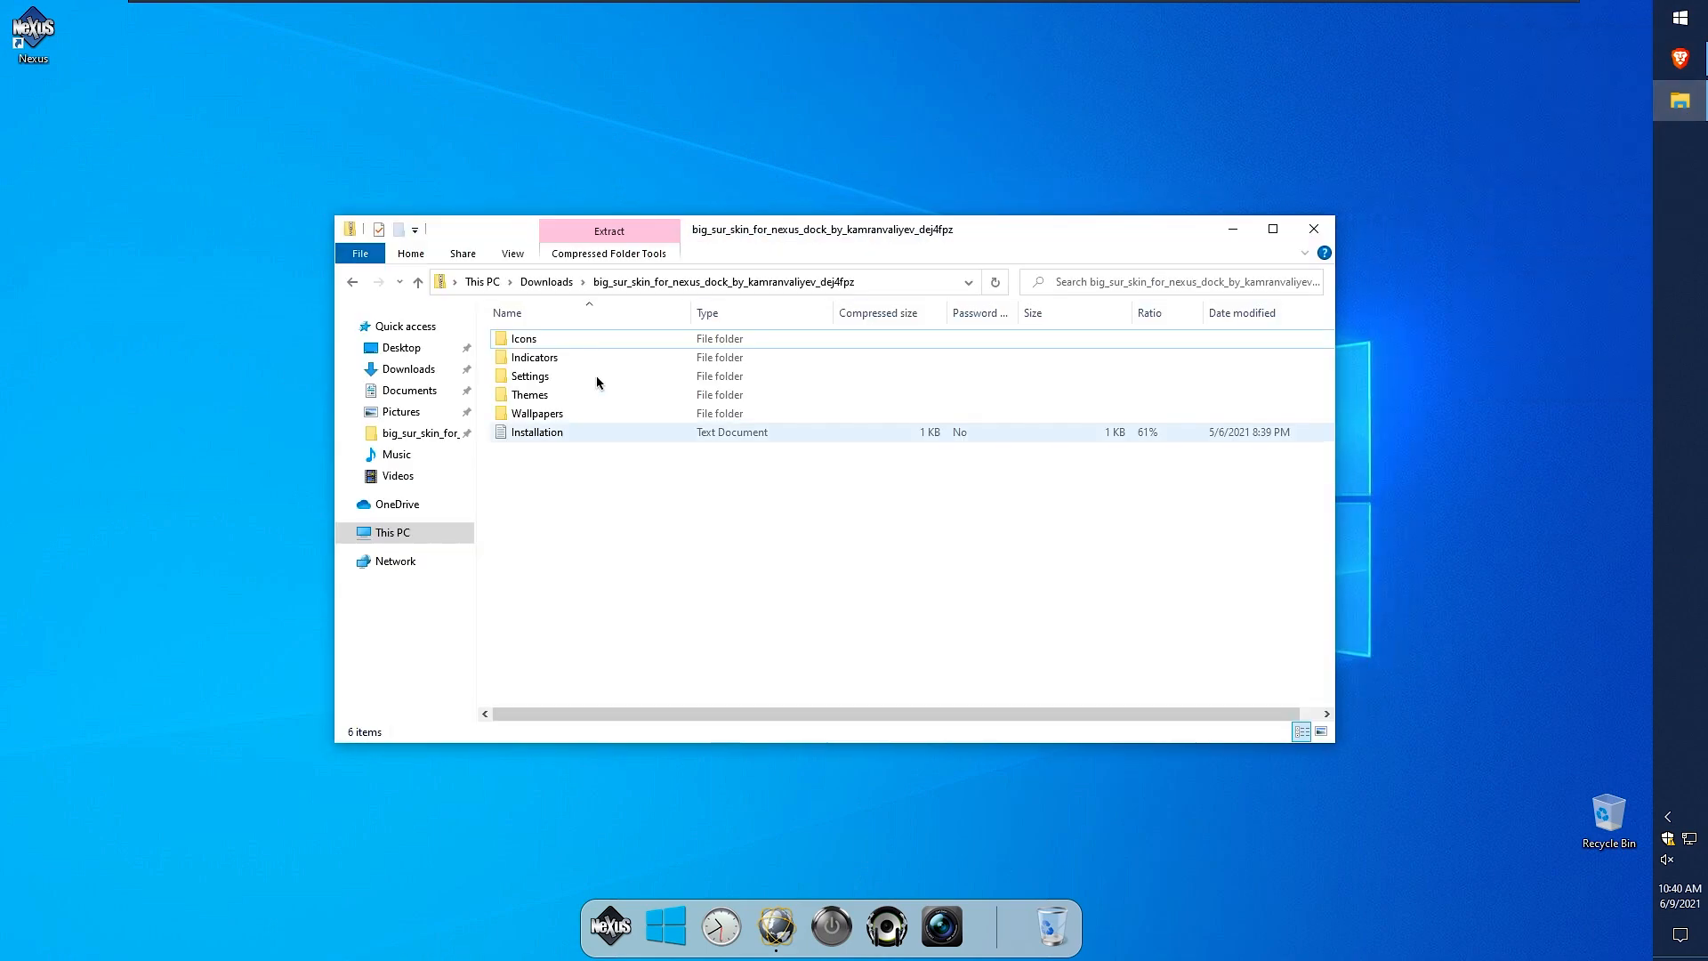
pyautogui.click(409, 368)
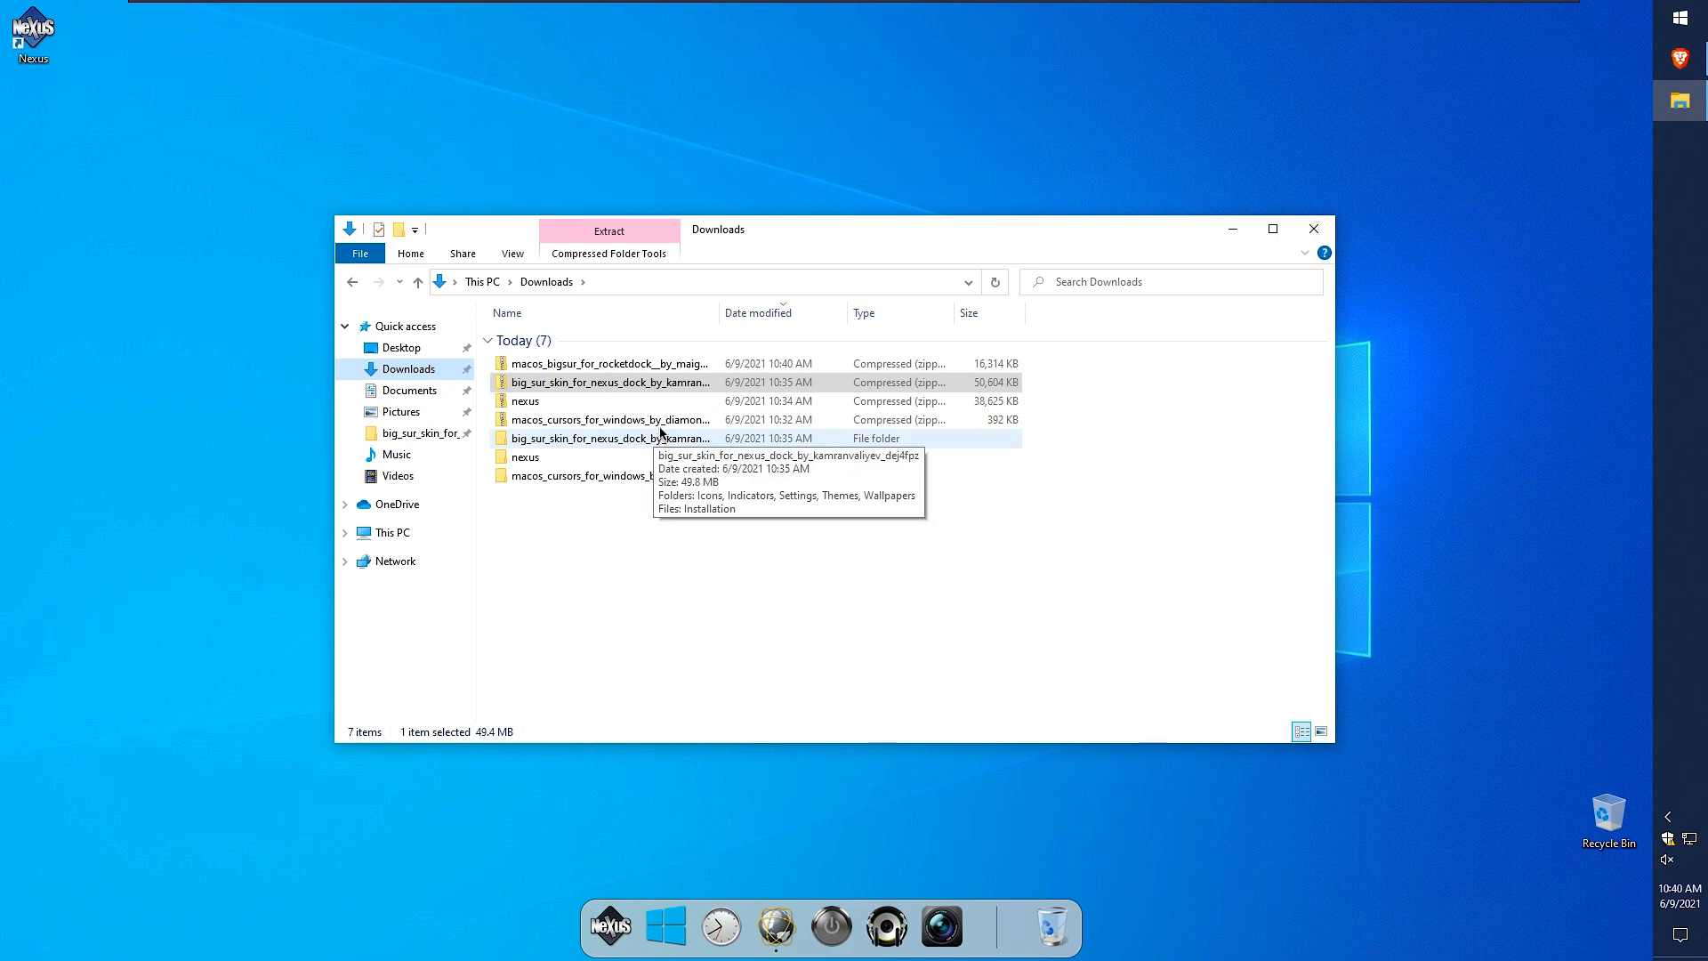
pyautogui.rightClick(679, 364)
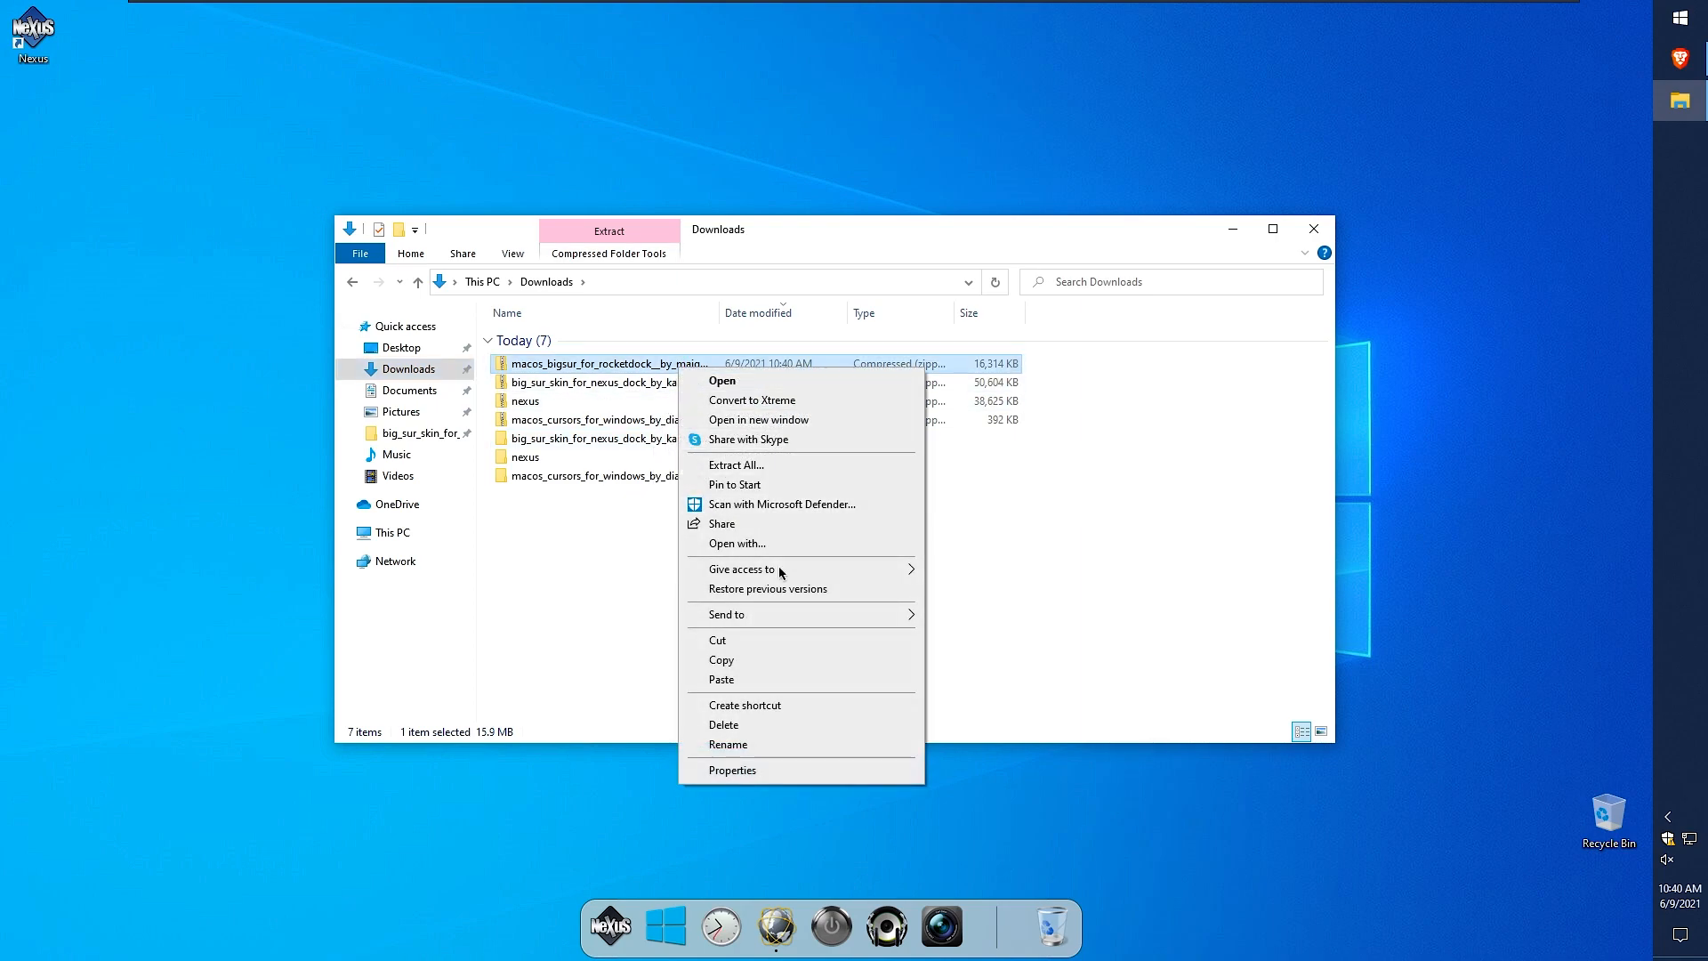
pyautogui.click(757, 467)
pyautogui.click(979, 658)
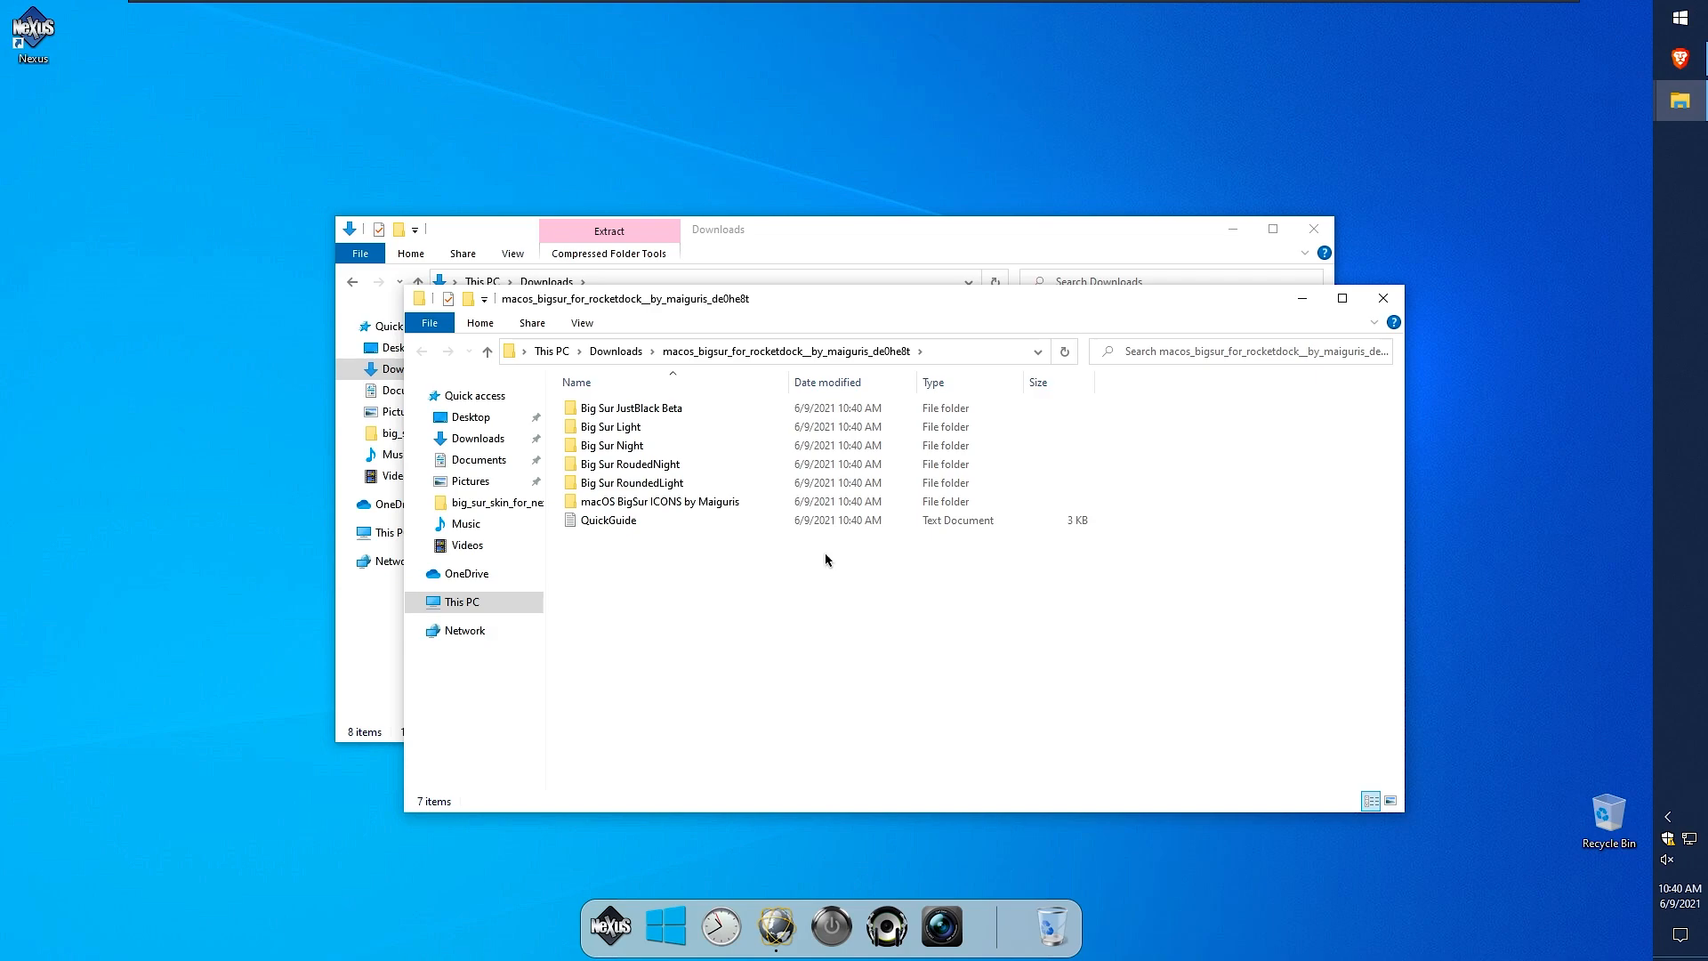
pyautogui.click(1382, 300)
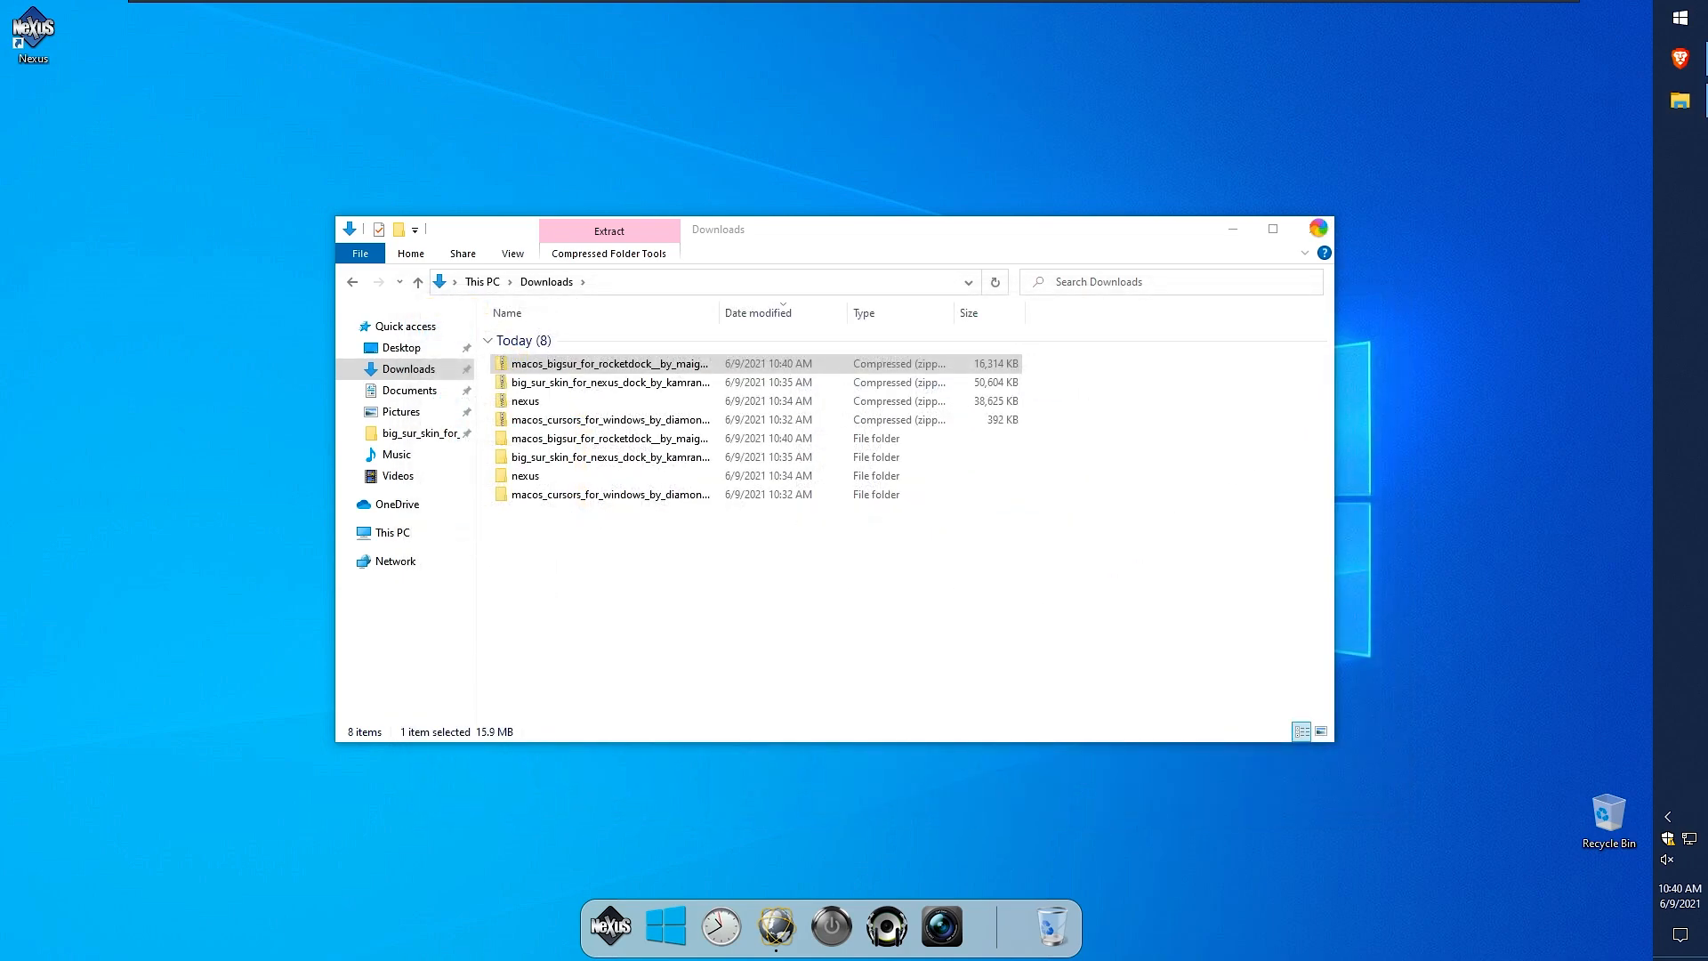
pyautogui.click(1233, 230)
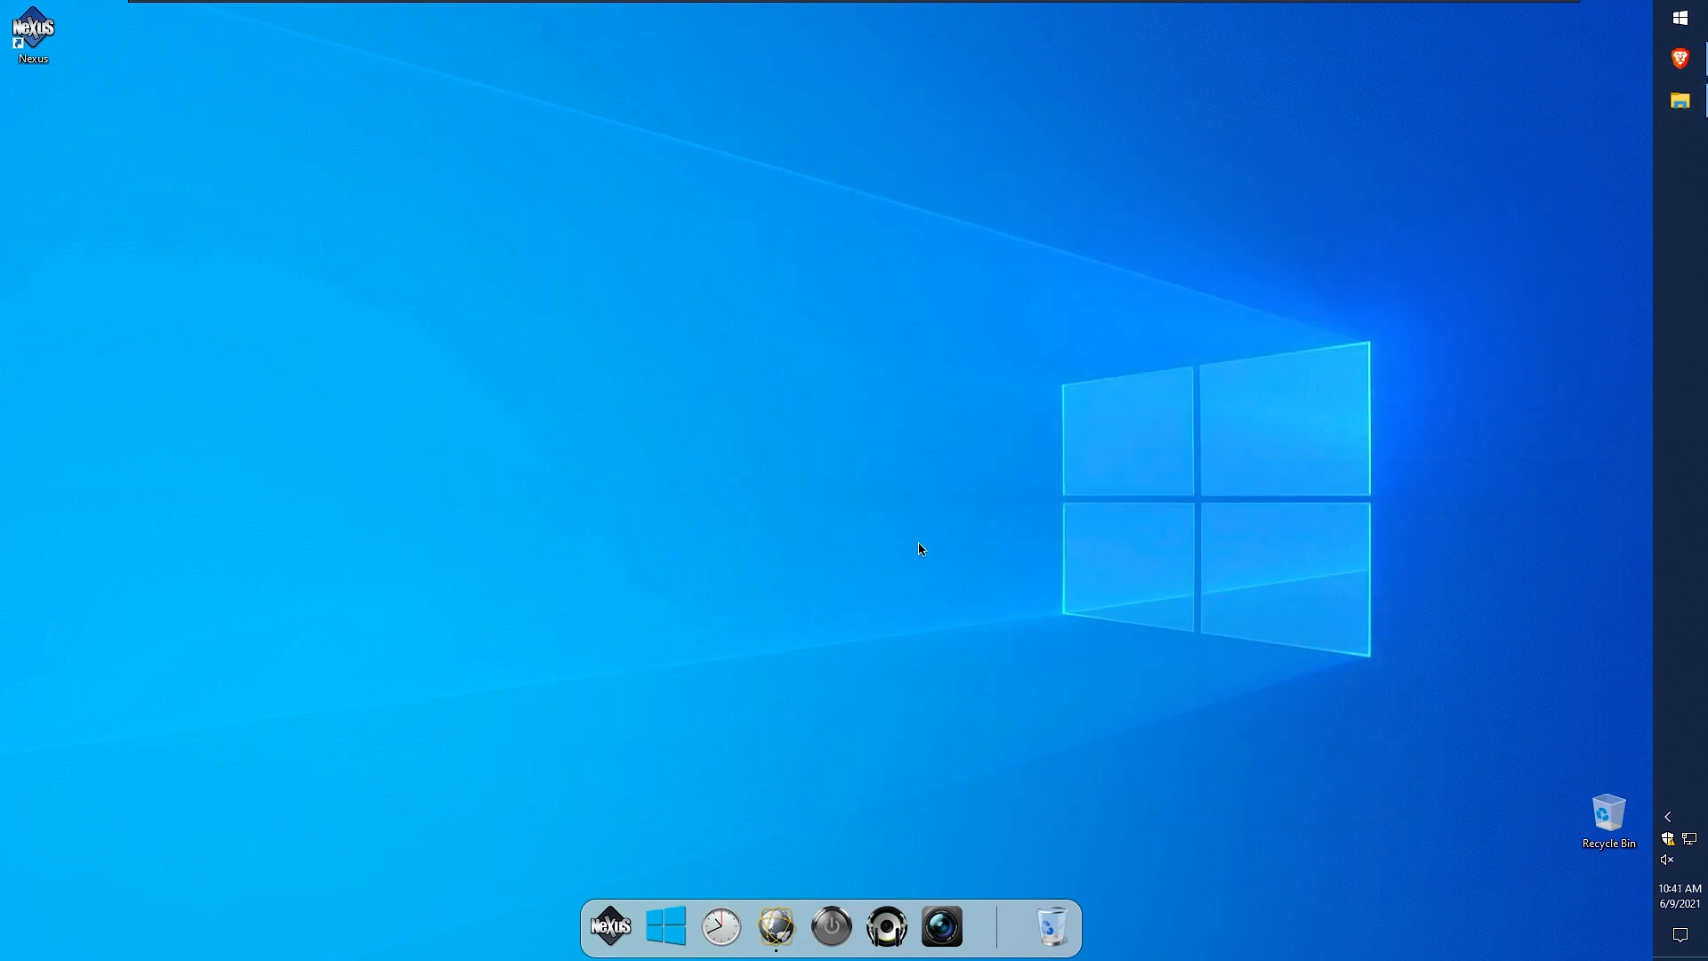
# - Open the NeXuS dock item's properties and browse for a replacement icon in the extracted macOS BigSur ICONS folder
pyautogui.rightClick(610, 925)
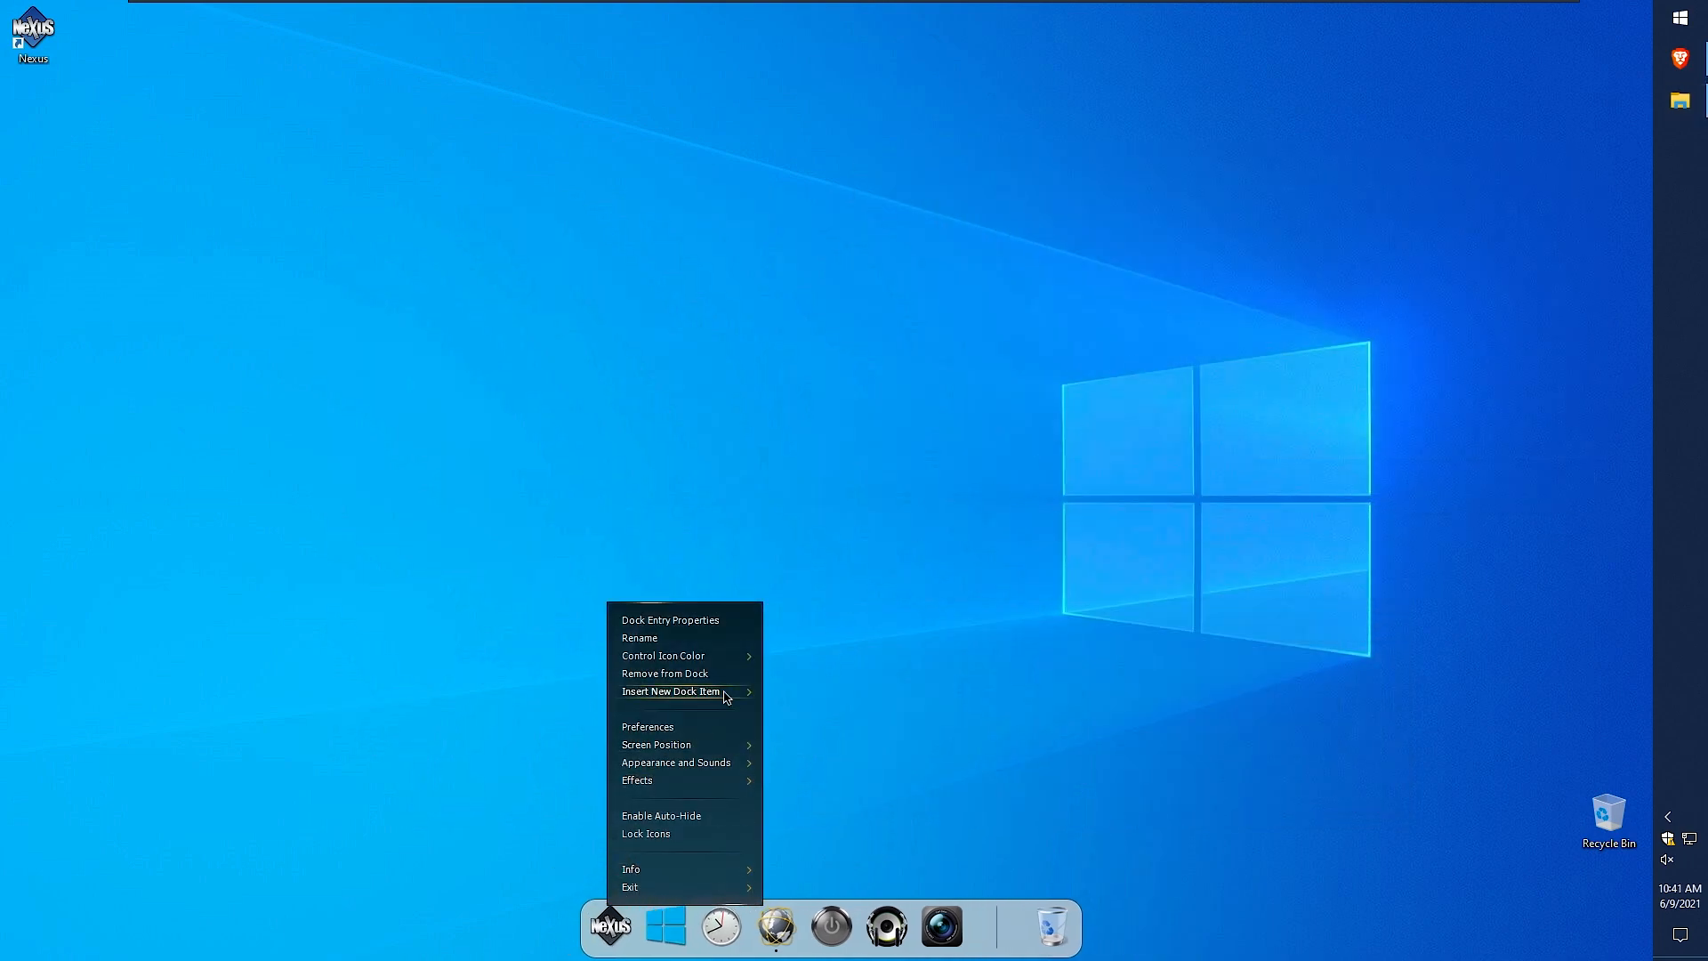
pyautogui.click(707, 619)
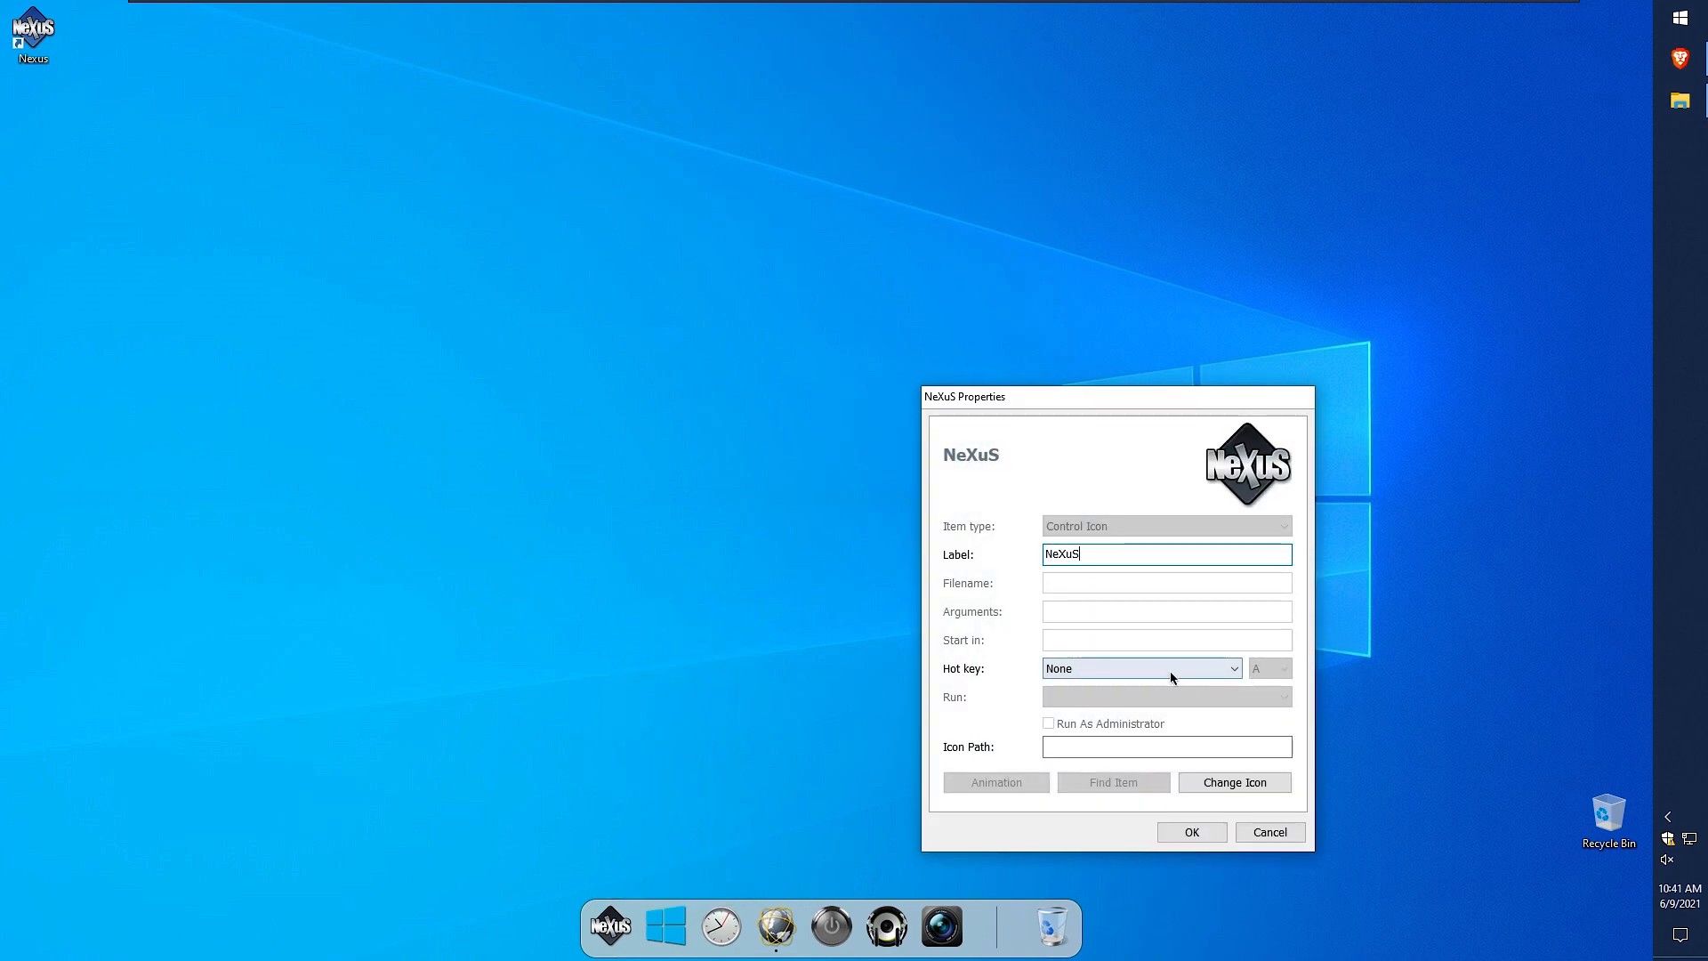
pyautogui.click(1235, 782)
pyautogui.click(1494, 672)
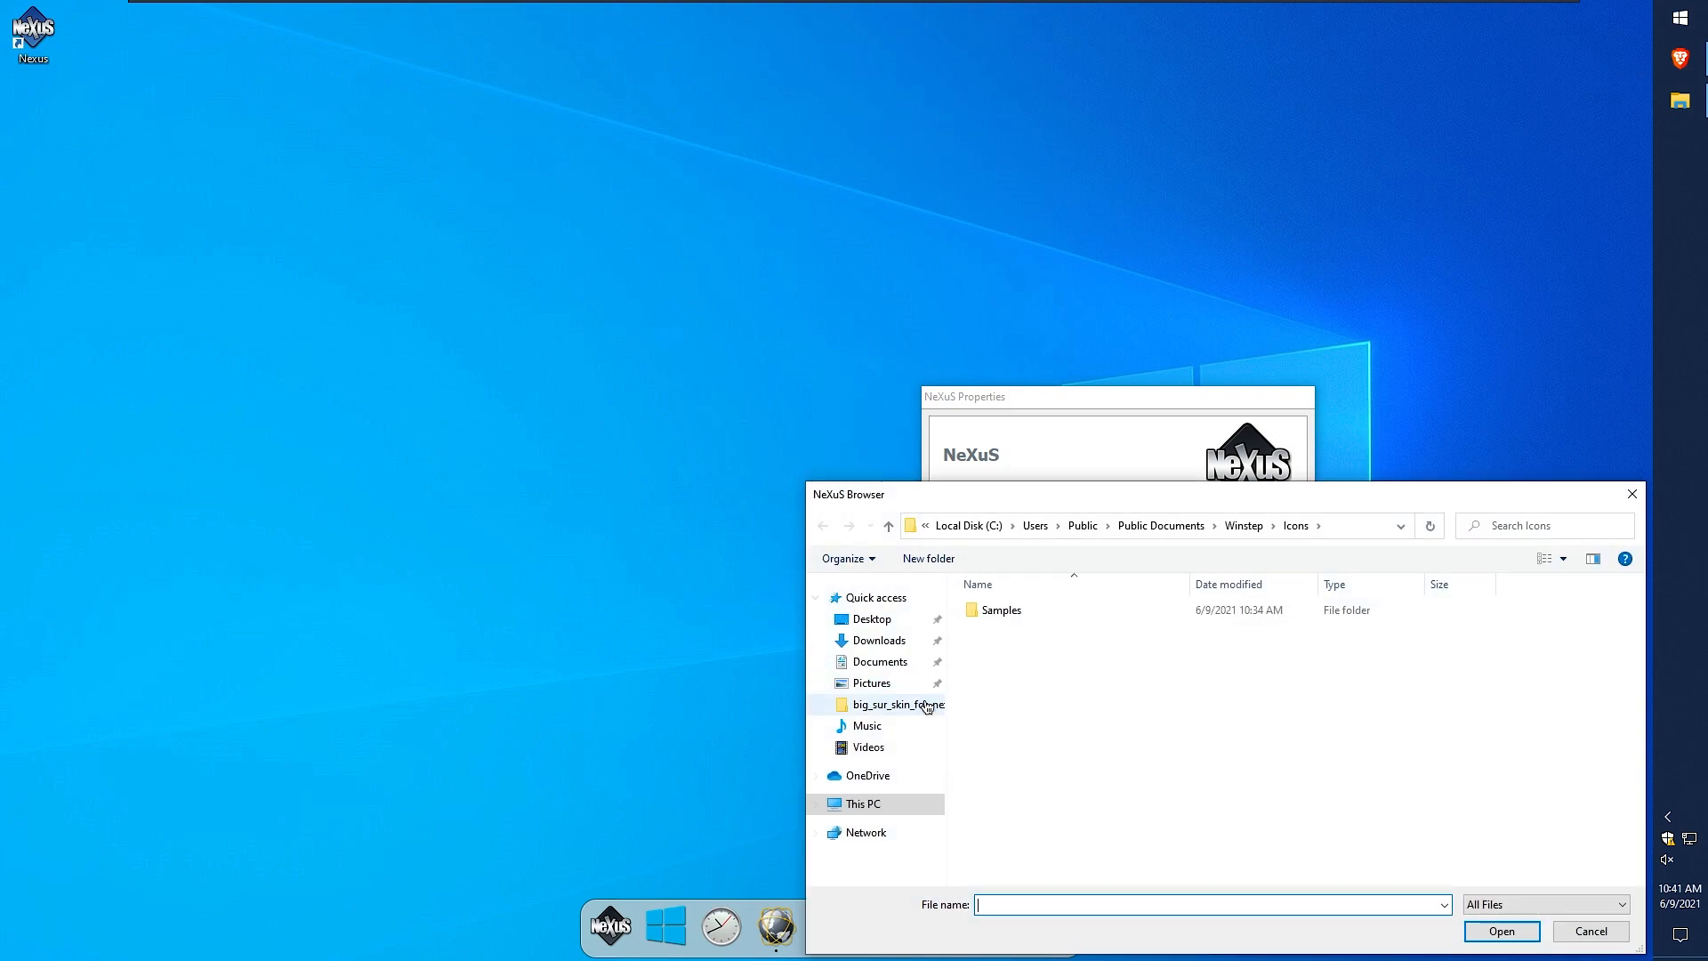
pyautogui.click(879, 641)
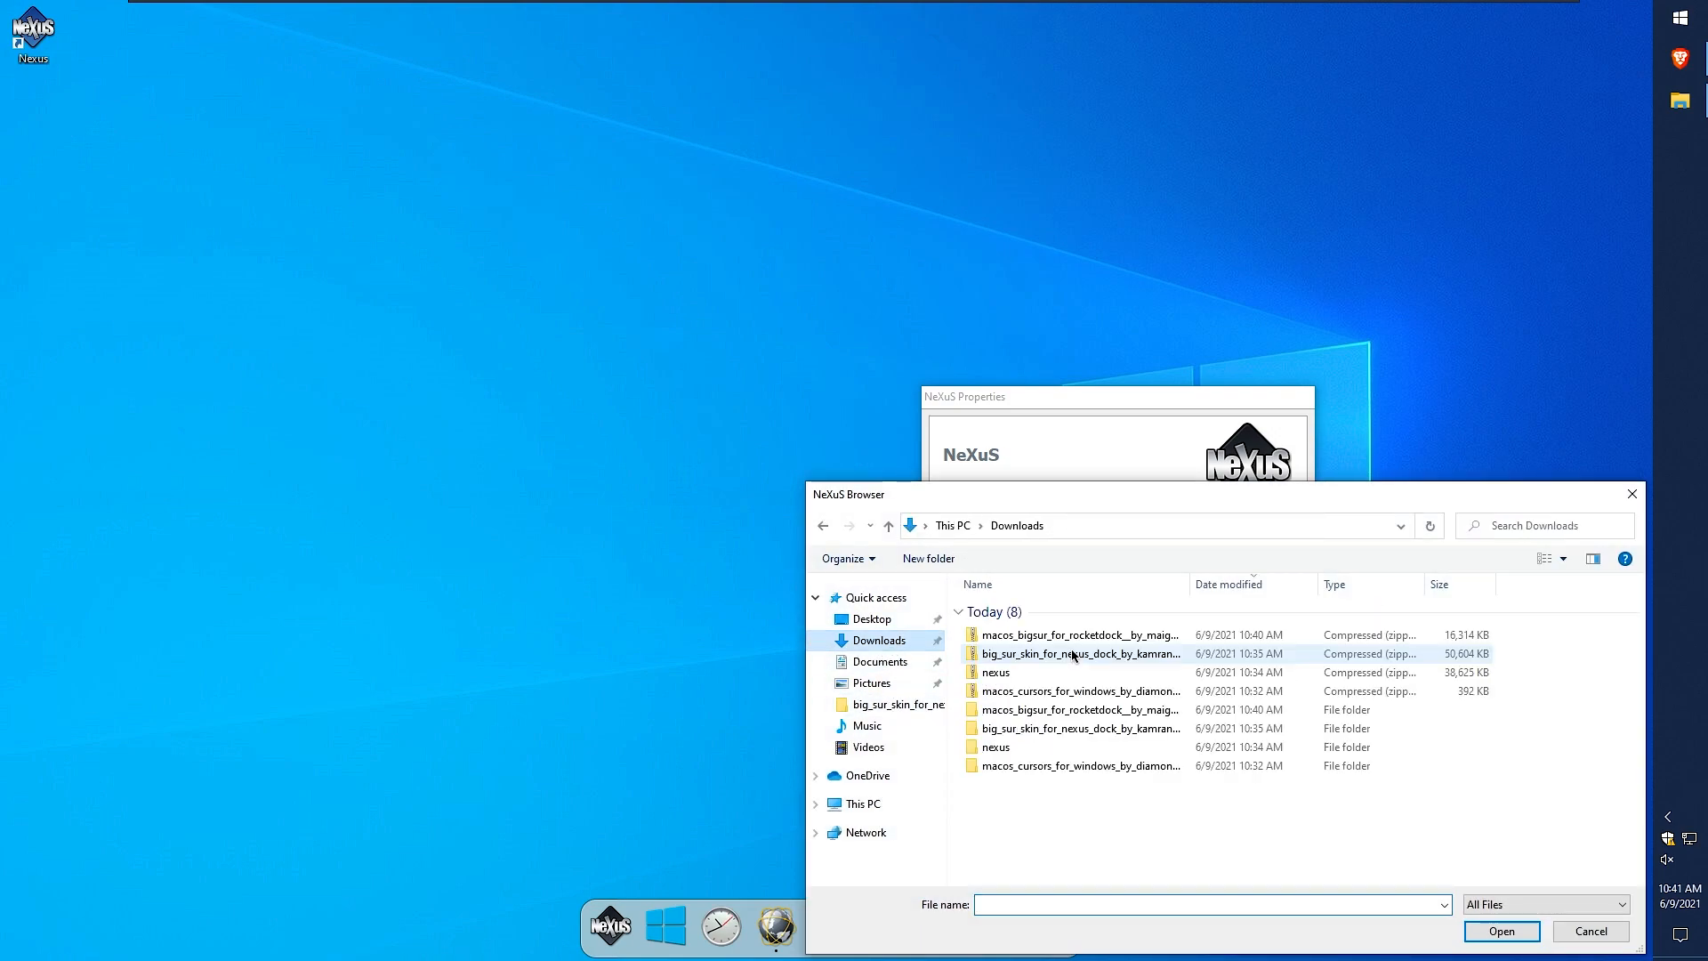
pyautogui.doubleClick(1112, 709)
pyautogui.doubleClick(1106, 707)
pyautogui.moveTo(1144, 490); pyautogui.dragTo(900, 364)
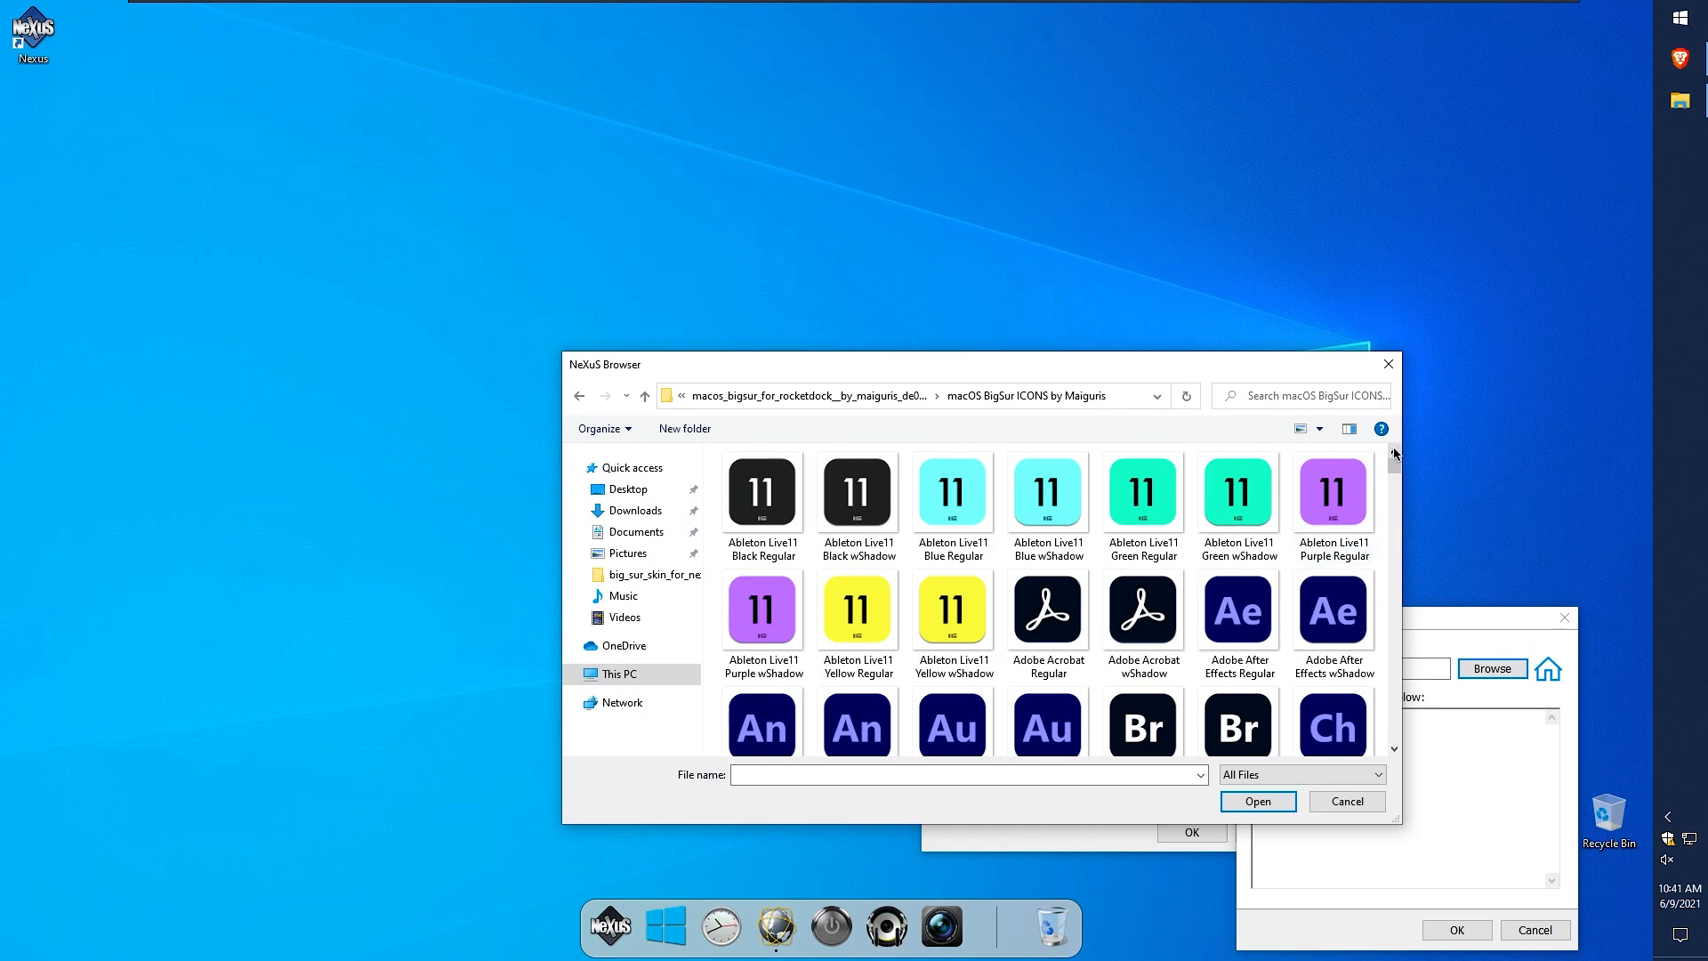
# - Choose the BigSur System Preferences Regular icon for the NeXuS dock item and apply it
pyautogui.scroll(-15, 1043, 673)
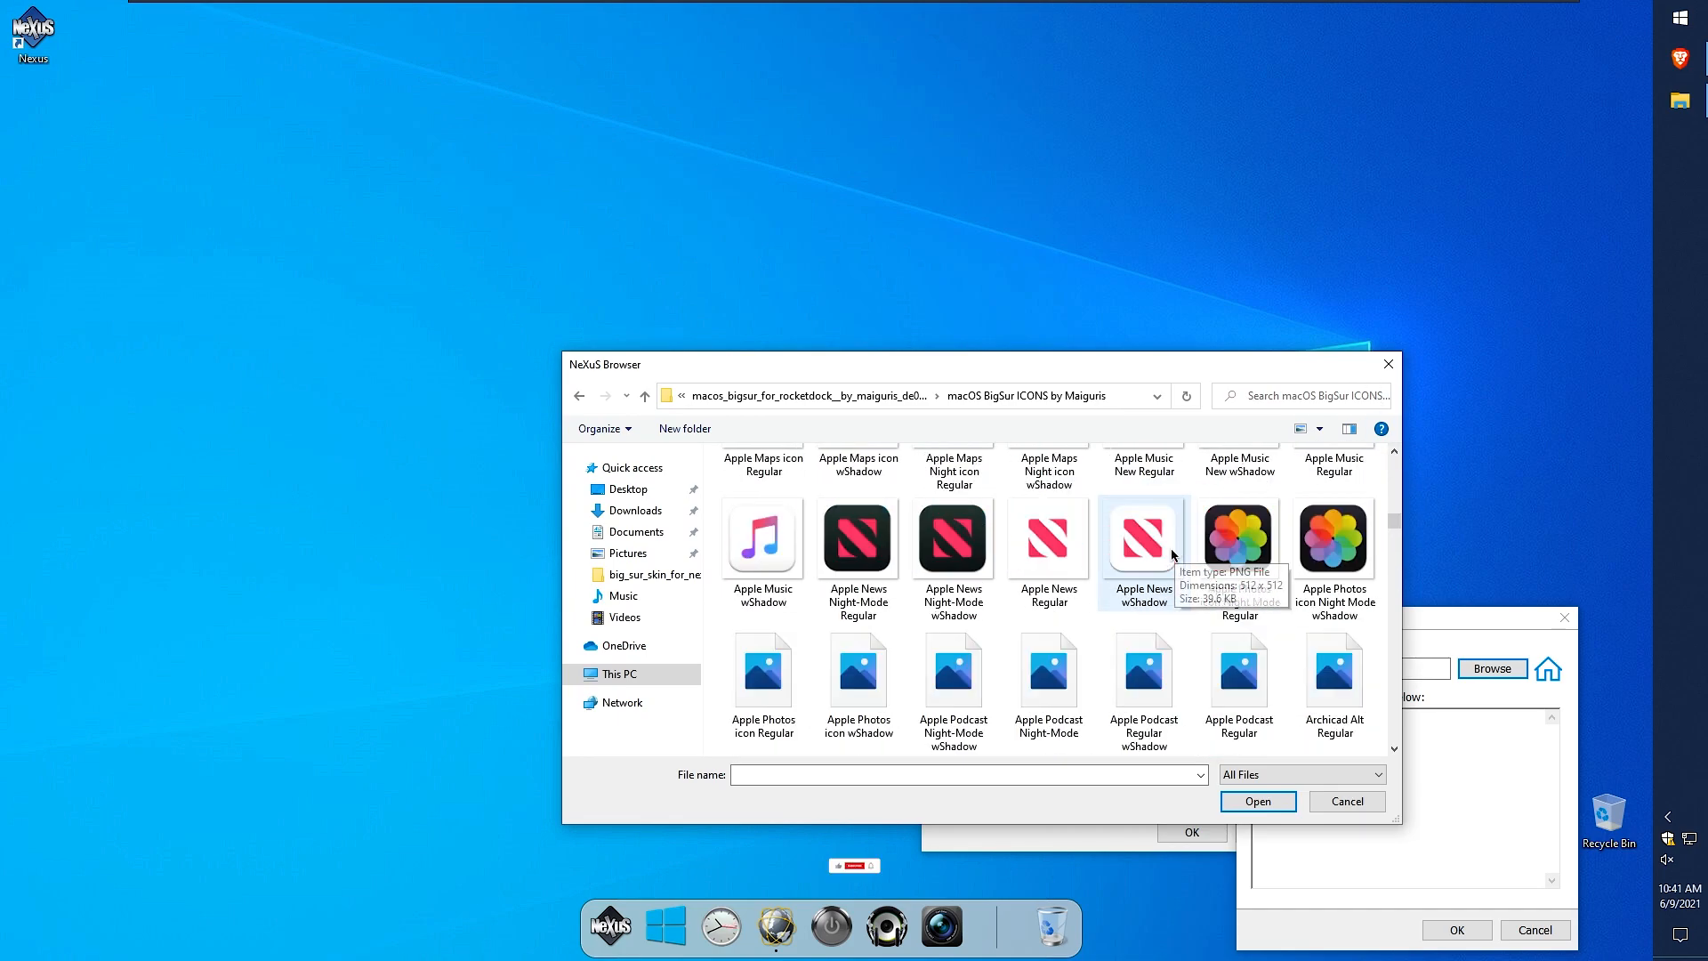
pyautogui.scroll(-4, 1172, 554)
pyautogui.scroll(-5, 1019, 596)
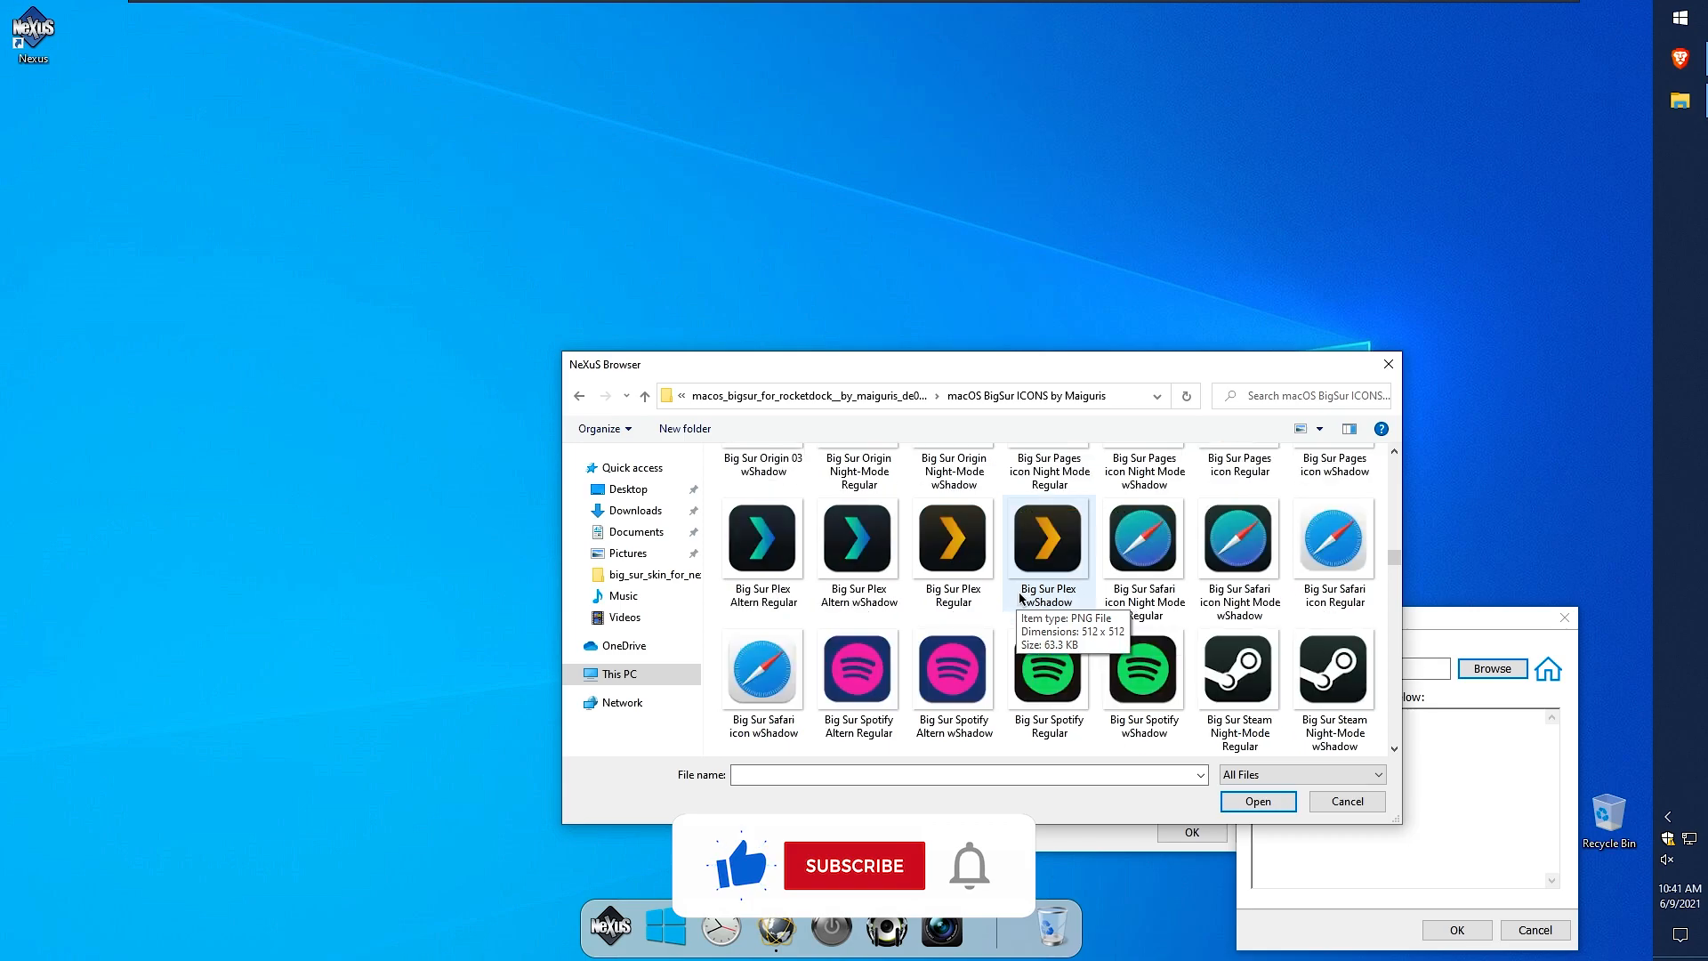
pyautogui.scroll(-1, 1023, 594)
pyautogui.scroll(-10, 1025, 592)
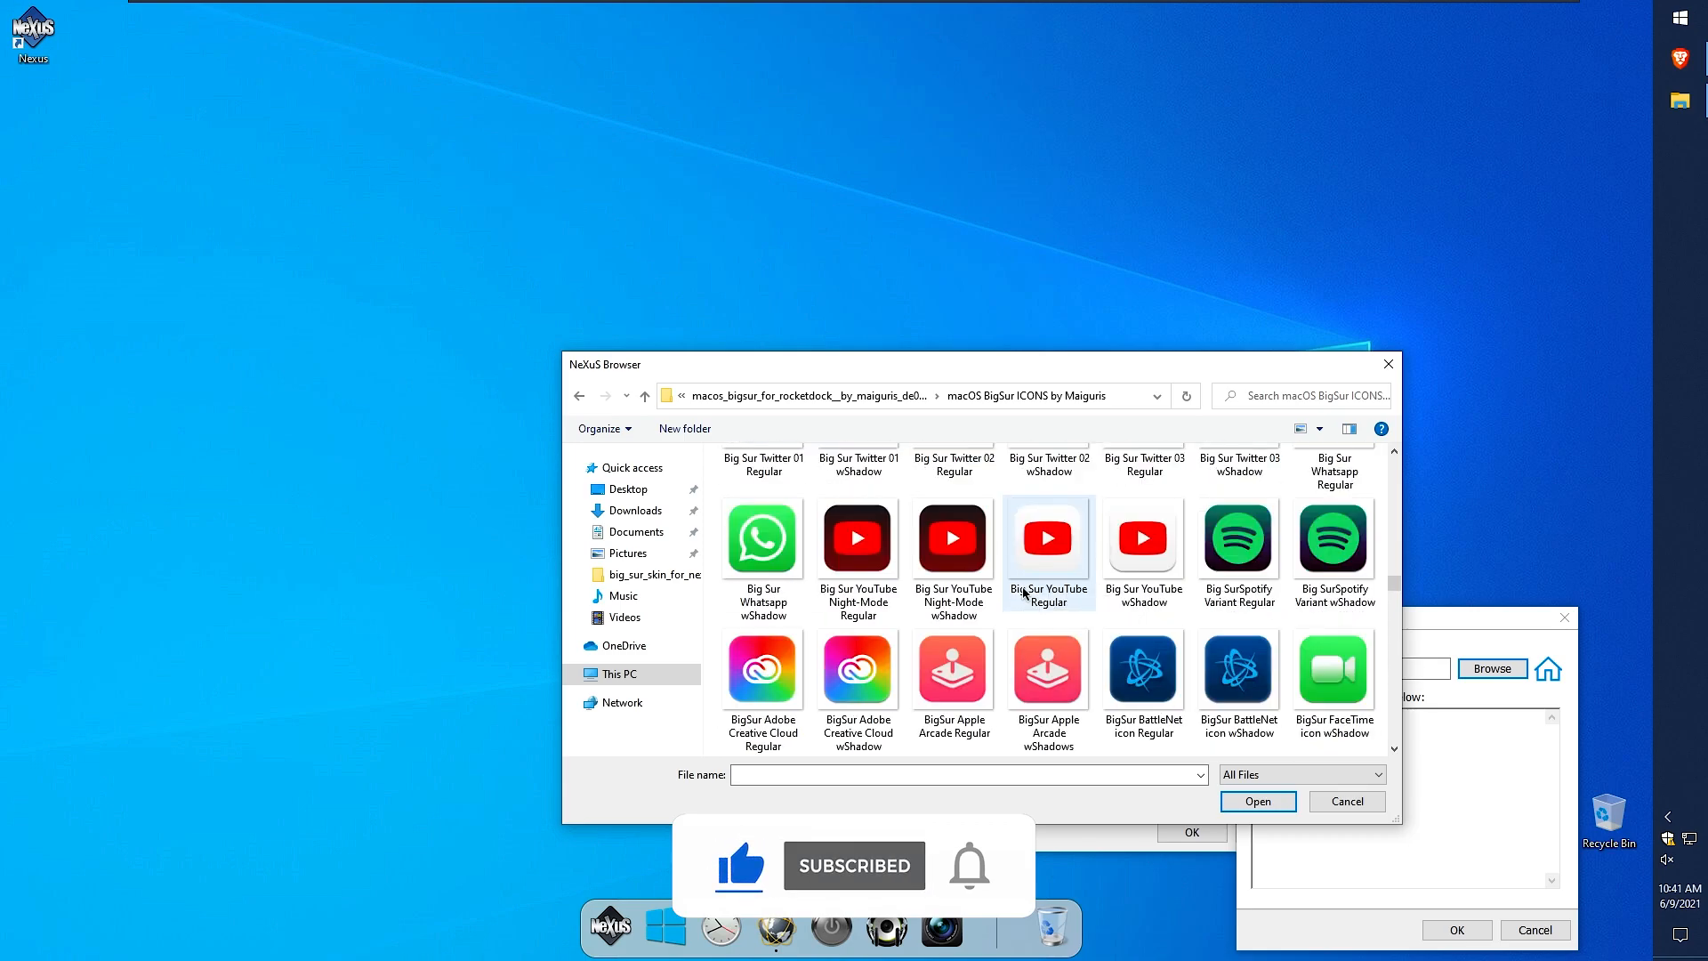
pyautogui.click(953, 670)
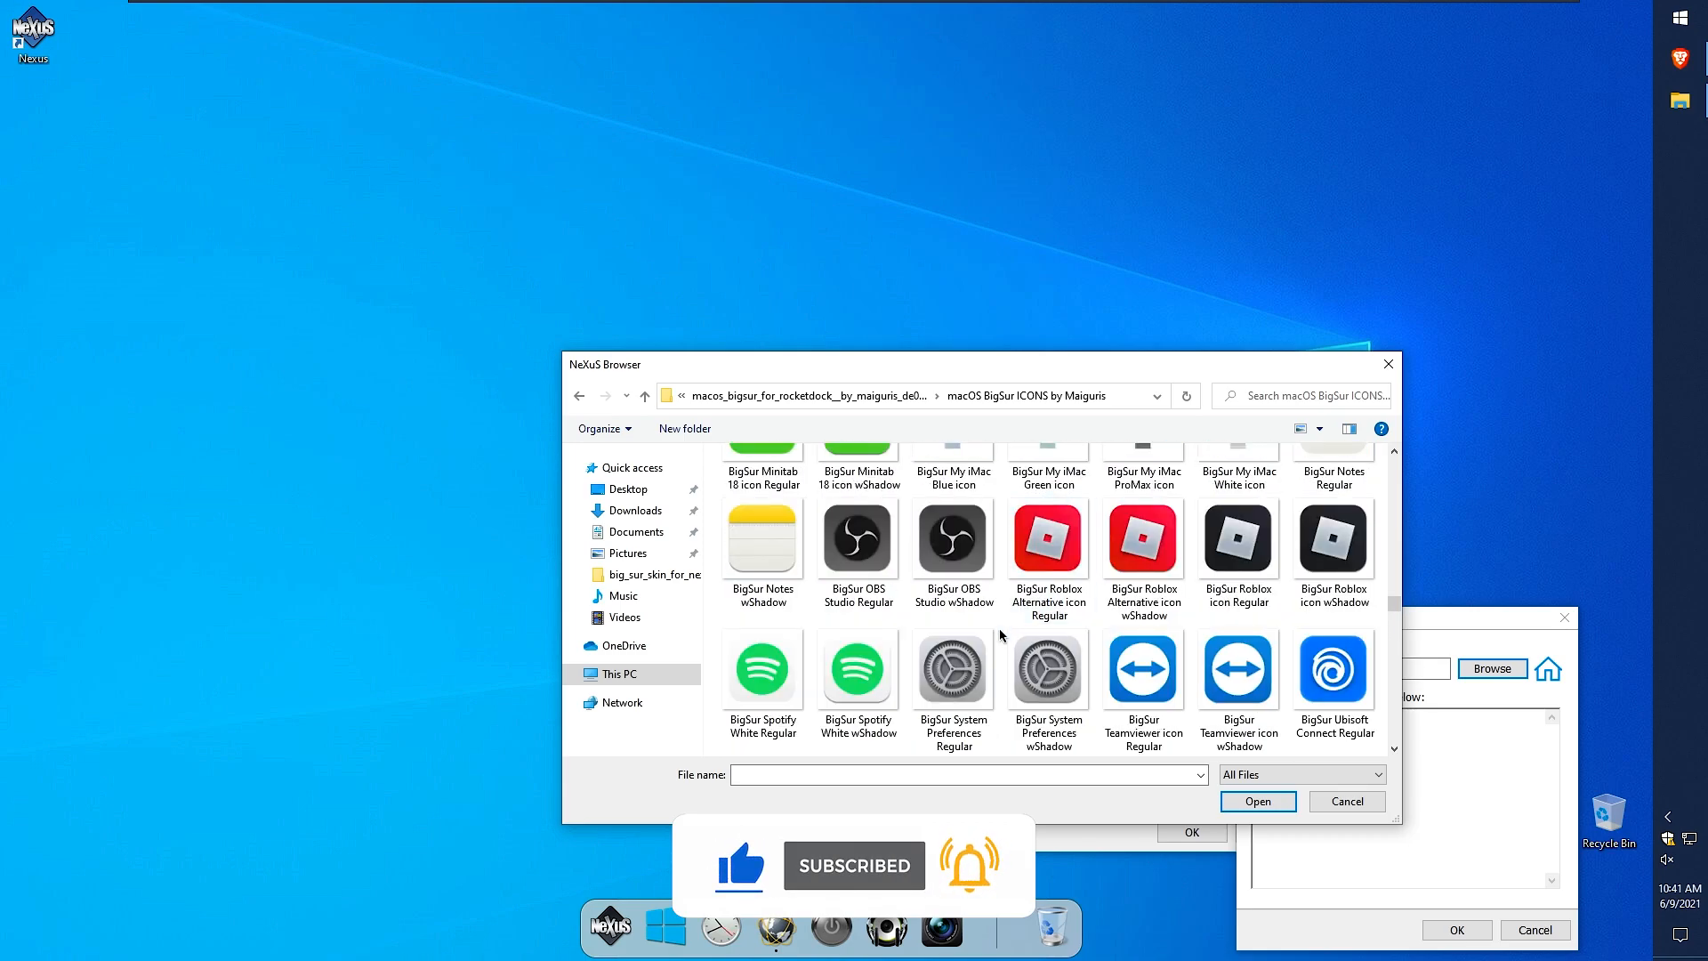
pyautogui.click(1258, 801)
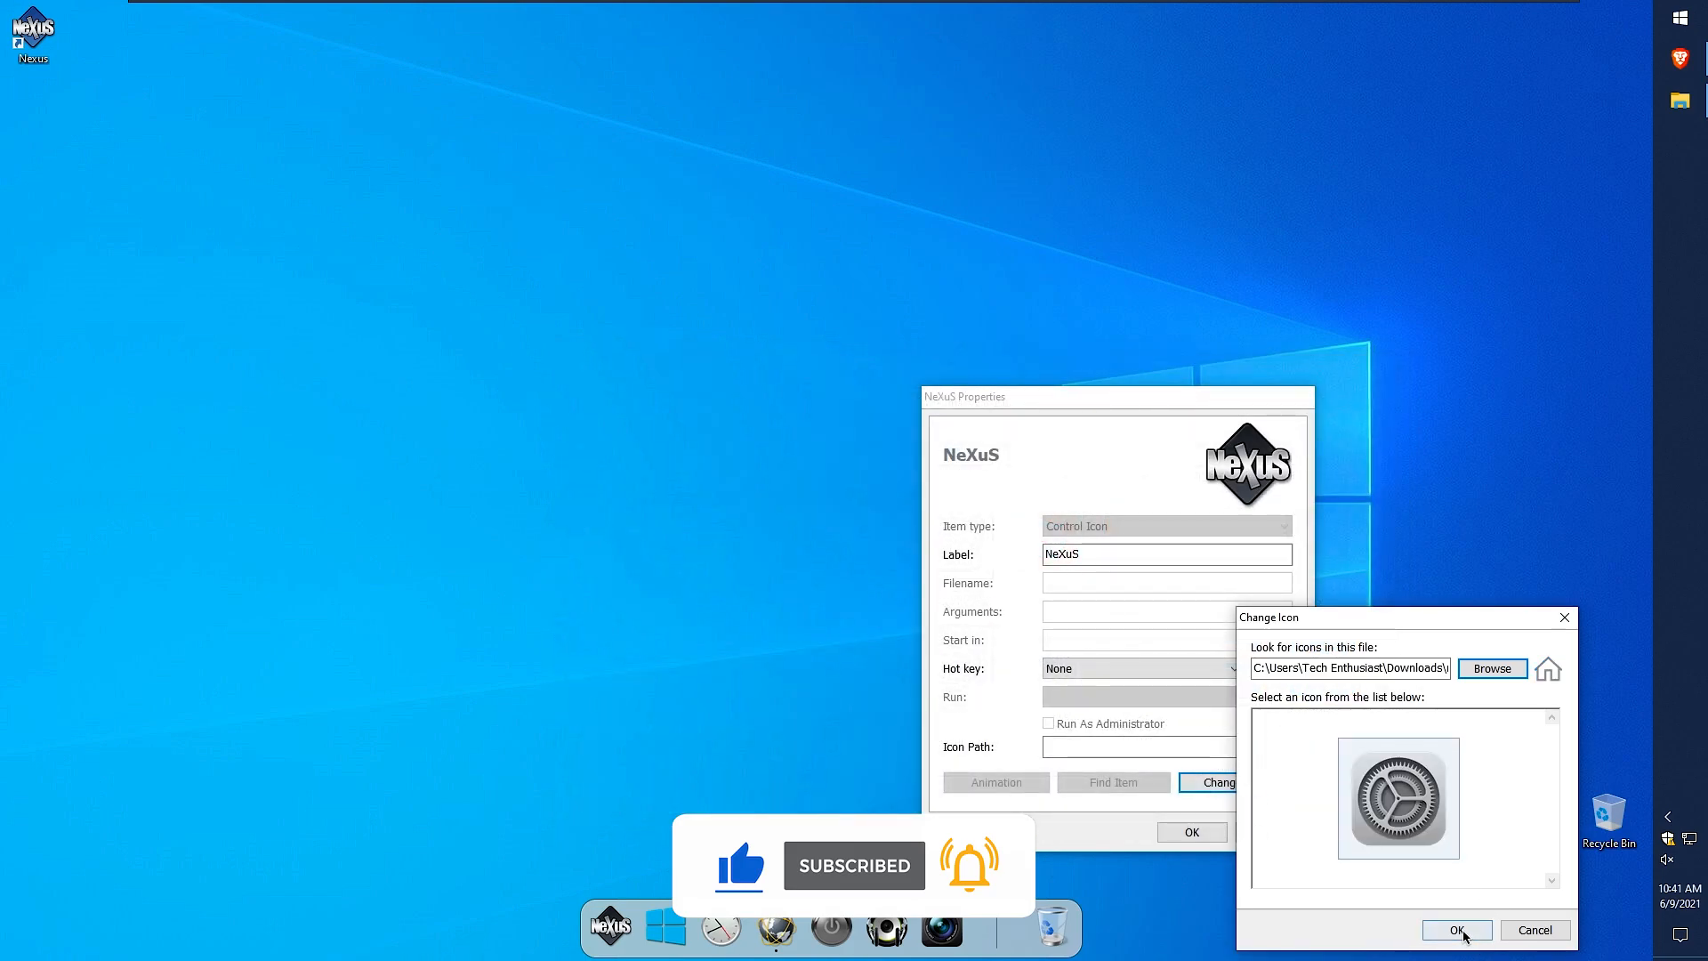
pyautogui.click(1457, 930)
pyautogui.click(1197, 833)
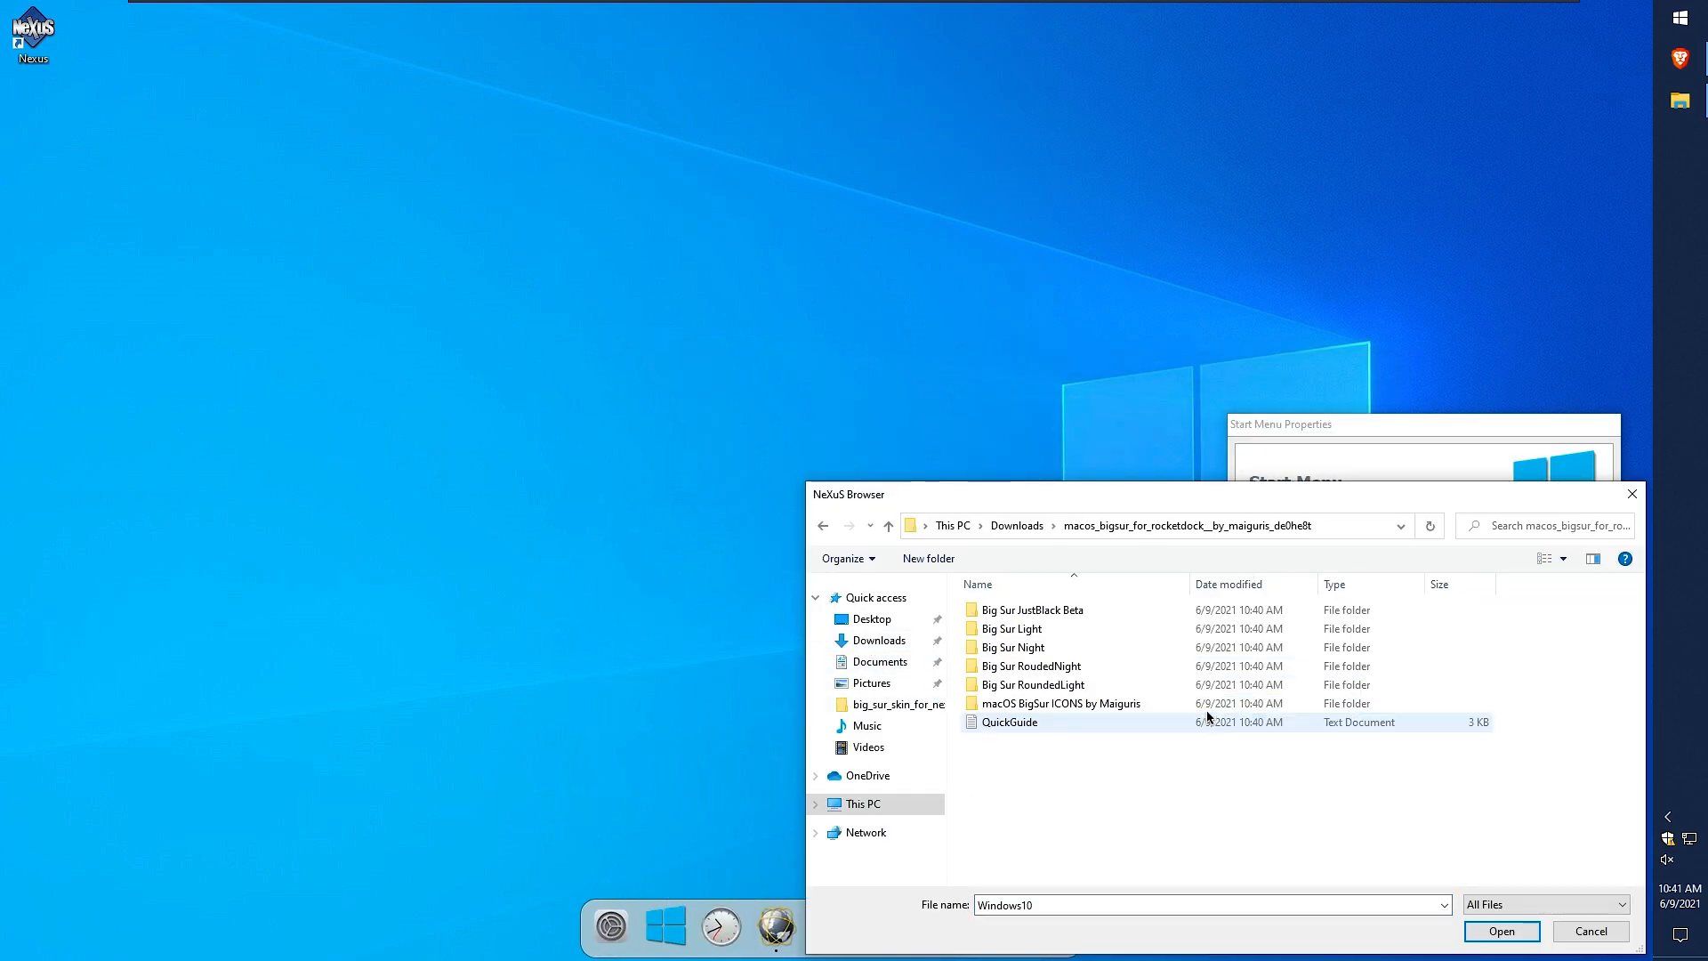
# - Change the Start Menu dock item's icon to the Finder icon from the macOS BigSur ICONS folder
pyautogui.doubleClick(1205, 707)
pyautogui.scroll(-15, 1304, 762)
pyautogui.scroll(4, 1427, 725)
pyautogui.scroll(-7, 1427, 726)
pyautogui.doubleClick(1197, 805)
pyautogui.click(1389, 895)
pyautogui.click(1500, 860)
# - Change the clock dock item's icon to the Big Sur calendar icon
pyautogui.rightClick(718, 927)
pyautogui.click(831, 531)
pyautogui.click(1150, 698)
pyautogui.click(1419, 621)
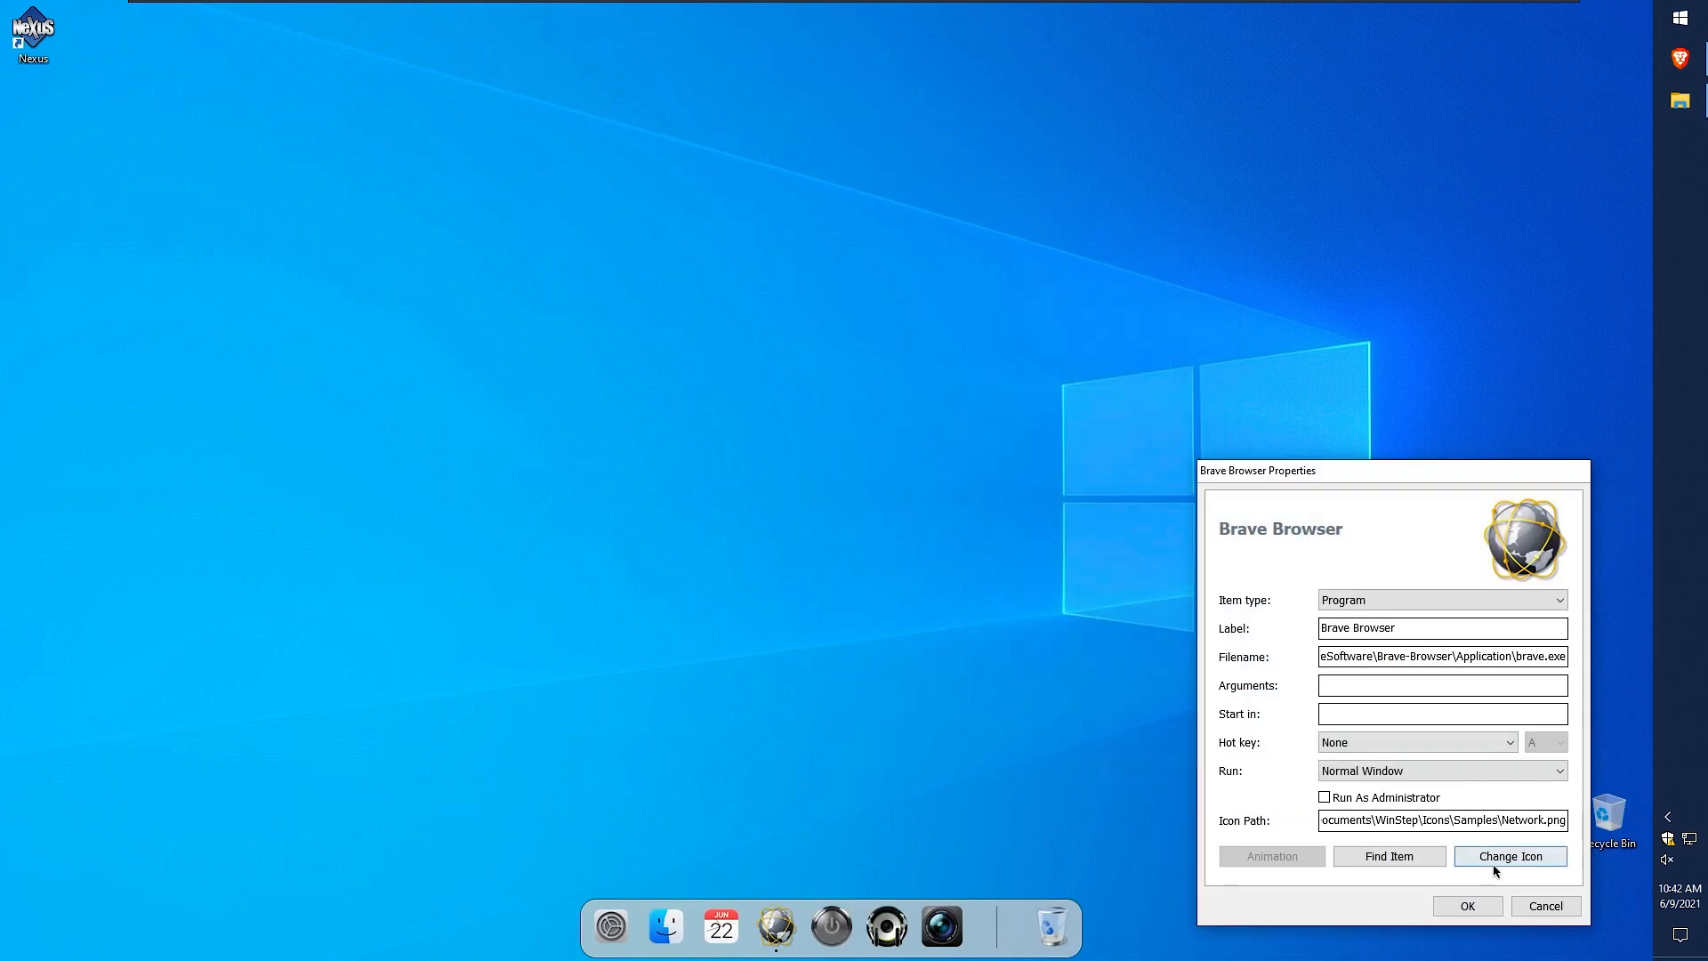
# - Change the Brave Browser dock item's icon to the Big Sur style Brave icon from the downloaded pack
pyautogui.click(1507, 856)
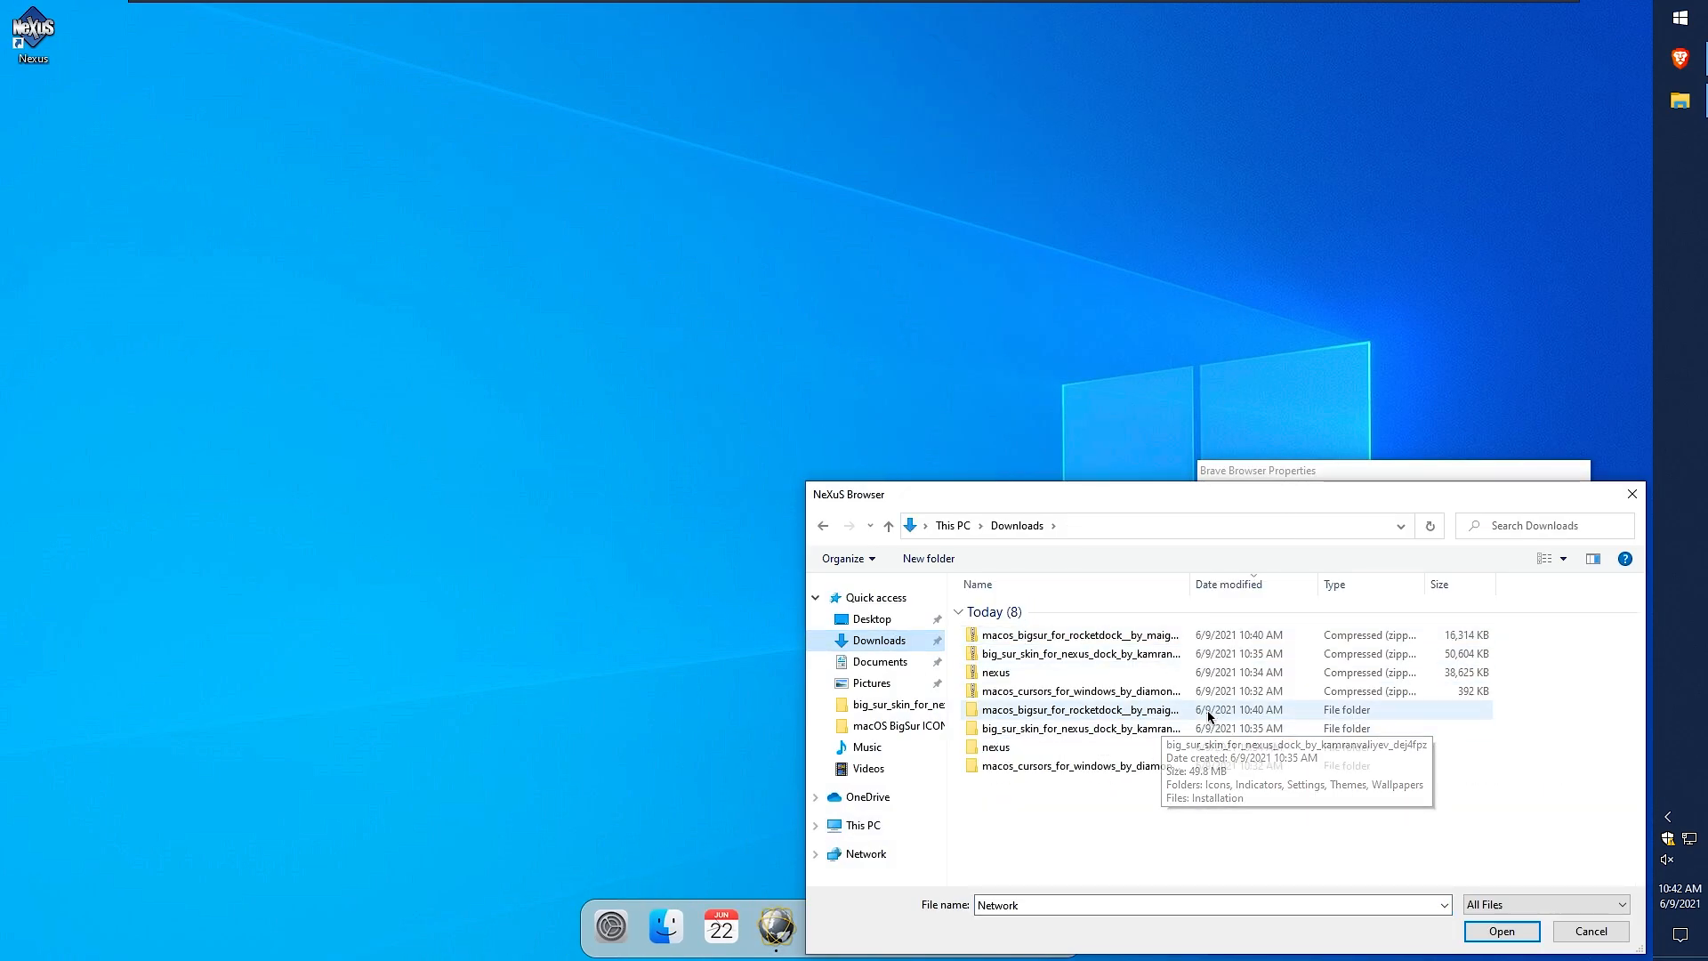
pyautogui.doubleClick(1210, 709)
pyautogui.scroll(-15, 1259, 756)
pyautogui.scroll(-15, 1258, 761)
pyautogui.scroll(20, 1258, 758)
pyautogui.scroll(-1, 1258, 757)
pyautogui.doubleClick(1274, 779)
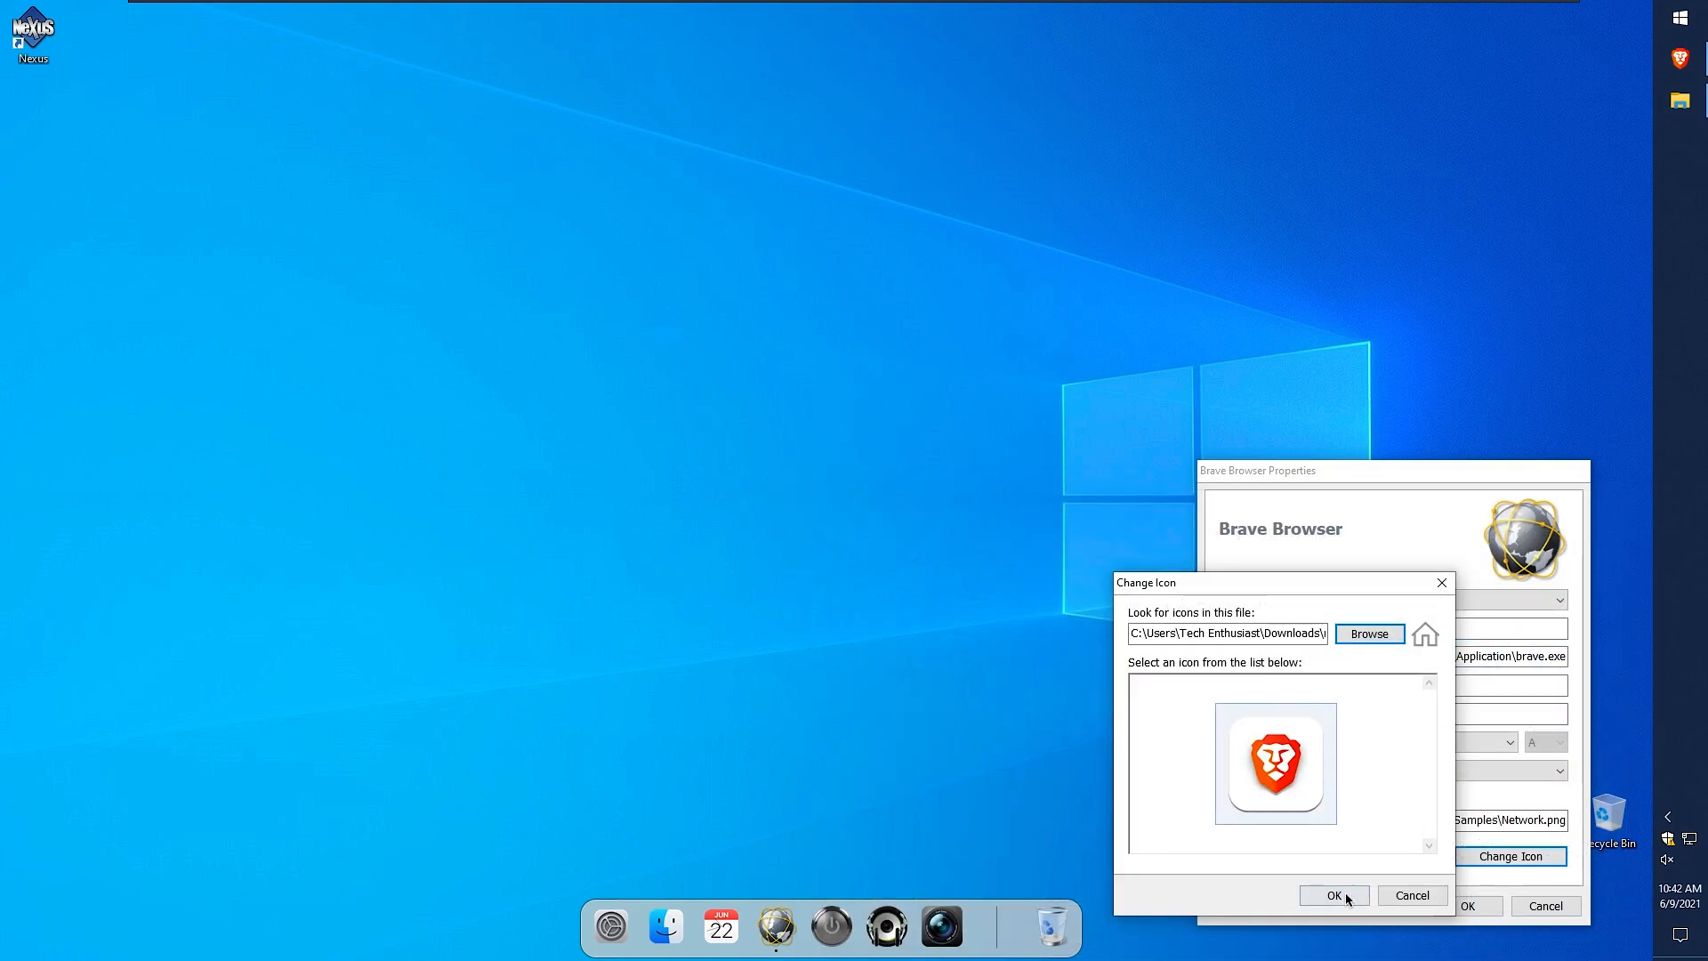
pyautogui.click(1348, 900)
pyautogui.click(1470, 906)
# - Change the Fast Boot dock item's icon to the black Adobe After Effects icon
pyautogui.rightClick(832, 926)
pyautogui.click(894, 798)
pyautogui.click(1484, 849)
pyautogui.click(1360, 635)
pyautogui.click(896, 724)
pyautogui.click(1607, 930)
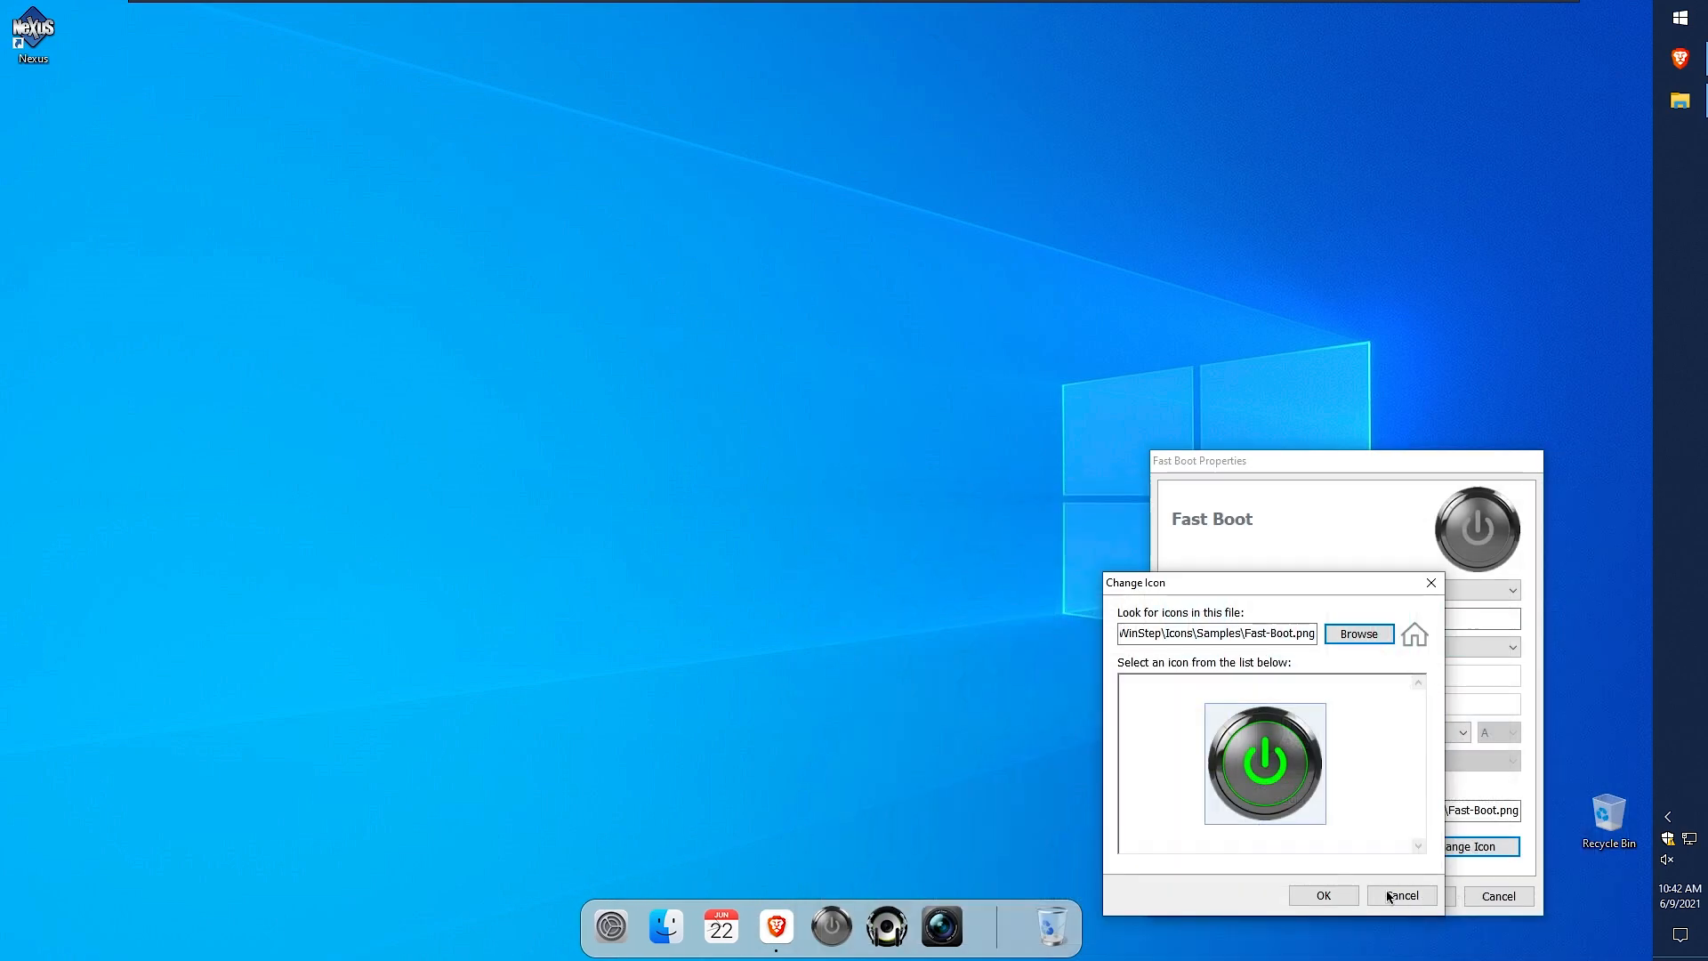
pyautogui.click(1326, 896)
pyautogui.click(1424, 897)
# - Change the icon of the headphones dock item beside Capture Desktop to the blue App Store icon
pyautogui.rightClick(876, 919)
pyautogui.click(921, 744)
pyautogui.click(1394, 848)
pyautogui.click(1283, 635)
pyautogui.click(894, 640)
pyautogui.doubleClick(1148, 657)
pyautogui.doubleClick(1157, 703)
pyautogui.scroll(-6, 1395, 738)
pyautogui.doubleClick(1394, 741)
pyautogui.click(1237, 897)
pyautogui.click(1343, 897)
# - Change the Capture Desktop dock item's icon to the red Apple Music icon
pyautogui.rightClick(942, 925)
pyautogui.click(987, 766)
pyautogui.click(1169, 867)
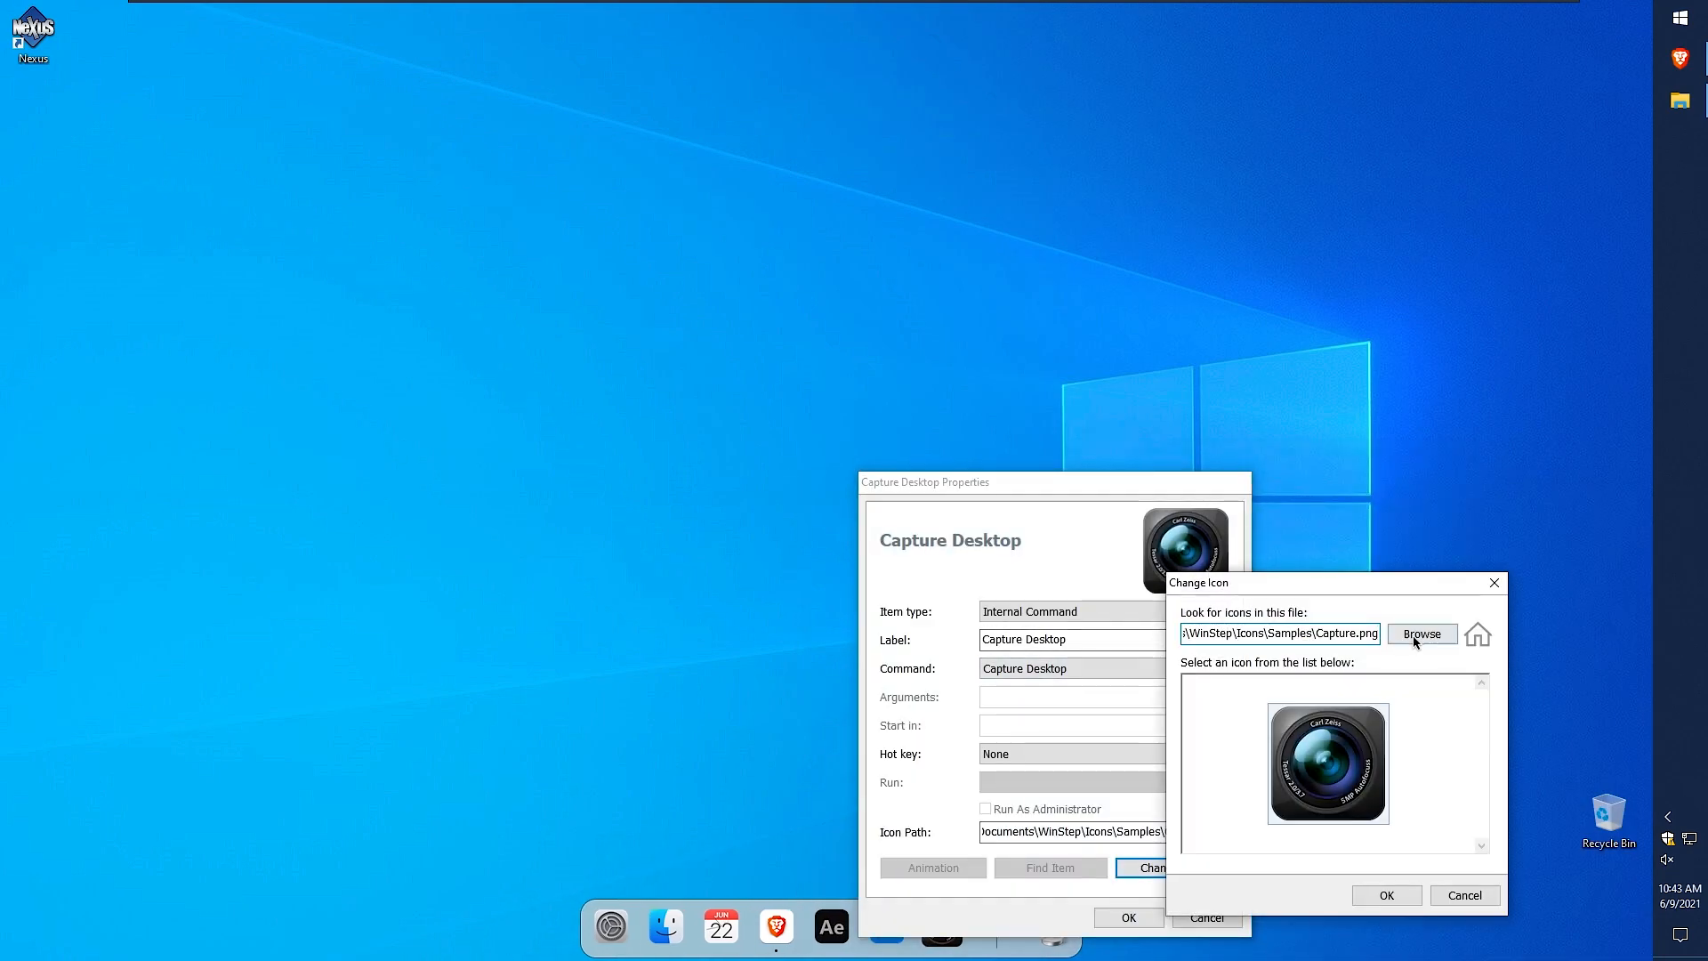
pyautogui.click(1417, 641)
pyautogui.click(916, 724)
pyautogui.scroll(-5, 1425, 770)
pyautogui.doubleClick(1399, 681)
pyautogui.click(1381, 897)
pyautogui.click(1134, 917)
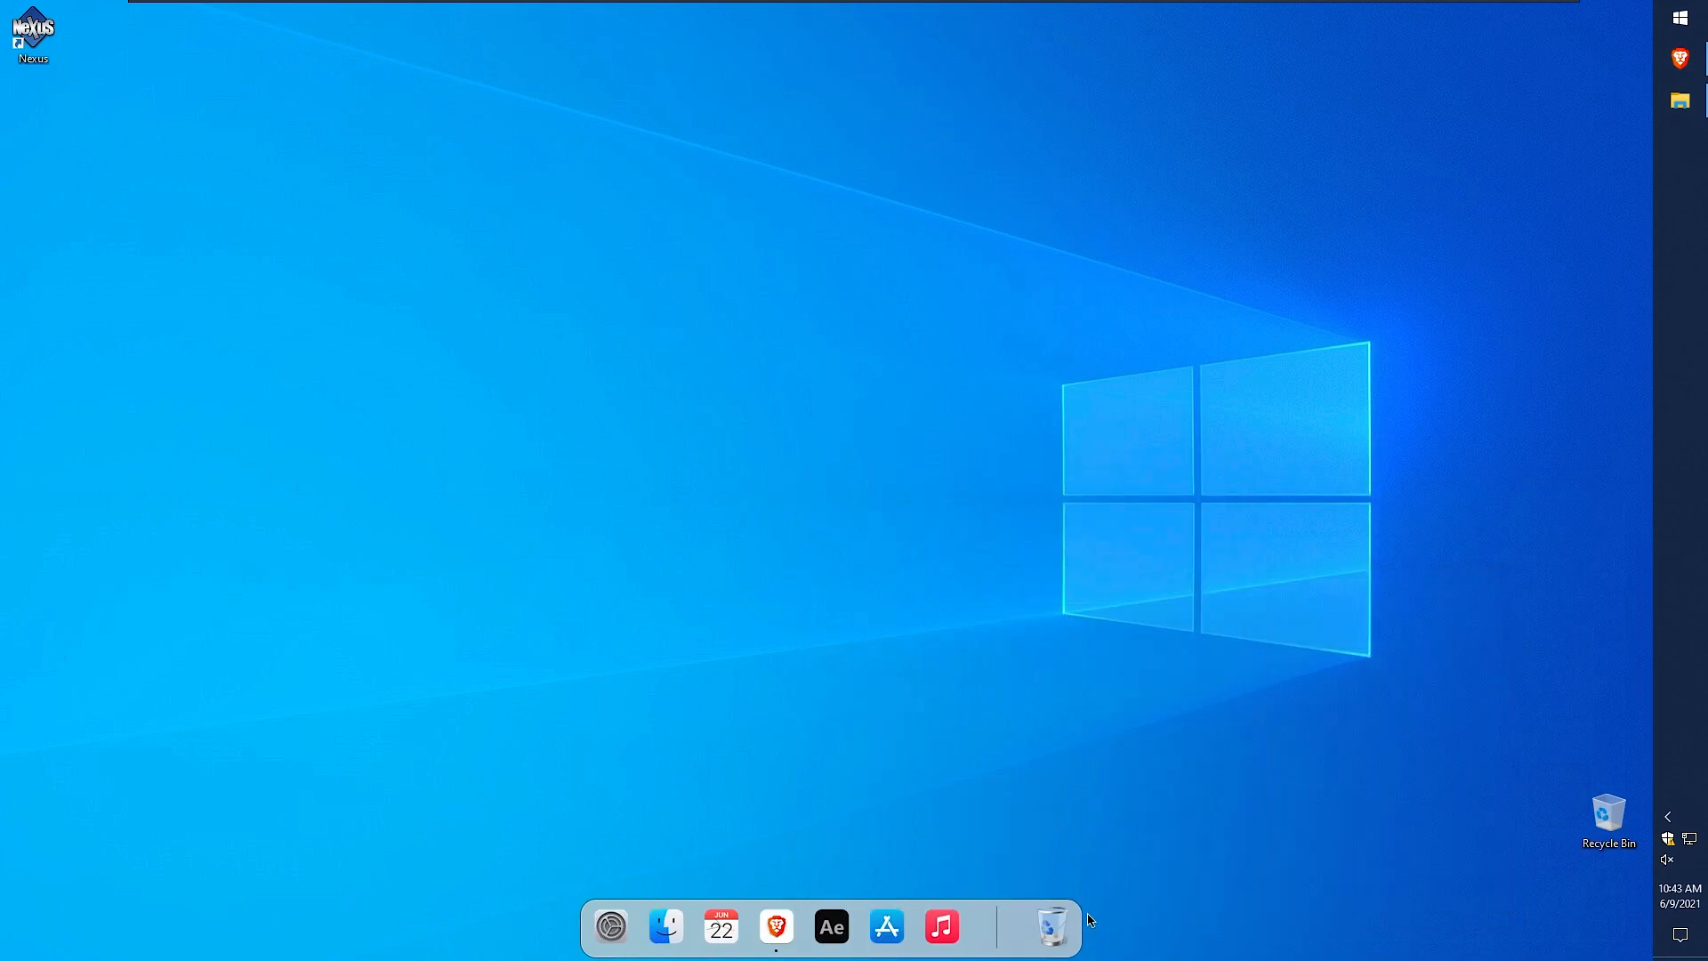
# - Change the Recycler dock item's empty-state icon to the Big Sur trash icon
pyautogui.rightClick(1064, 915)
pyautogui.click(1112, 747)
pyautogui.click(1543, 819)
pyautogui.click(1437, 665)
pyautogui.scroll(-20, 1210, 747)
pyautogui.click(1291, 696)
pyautogui.click(1488, 922)
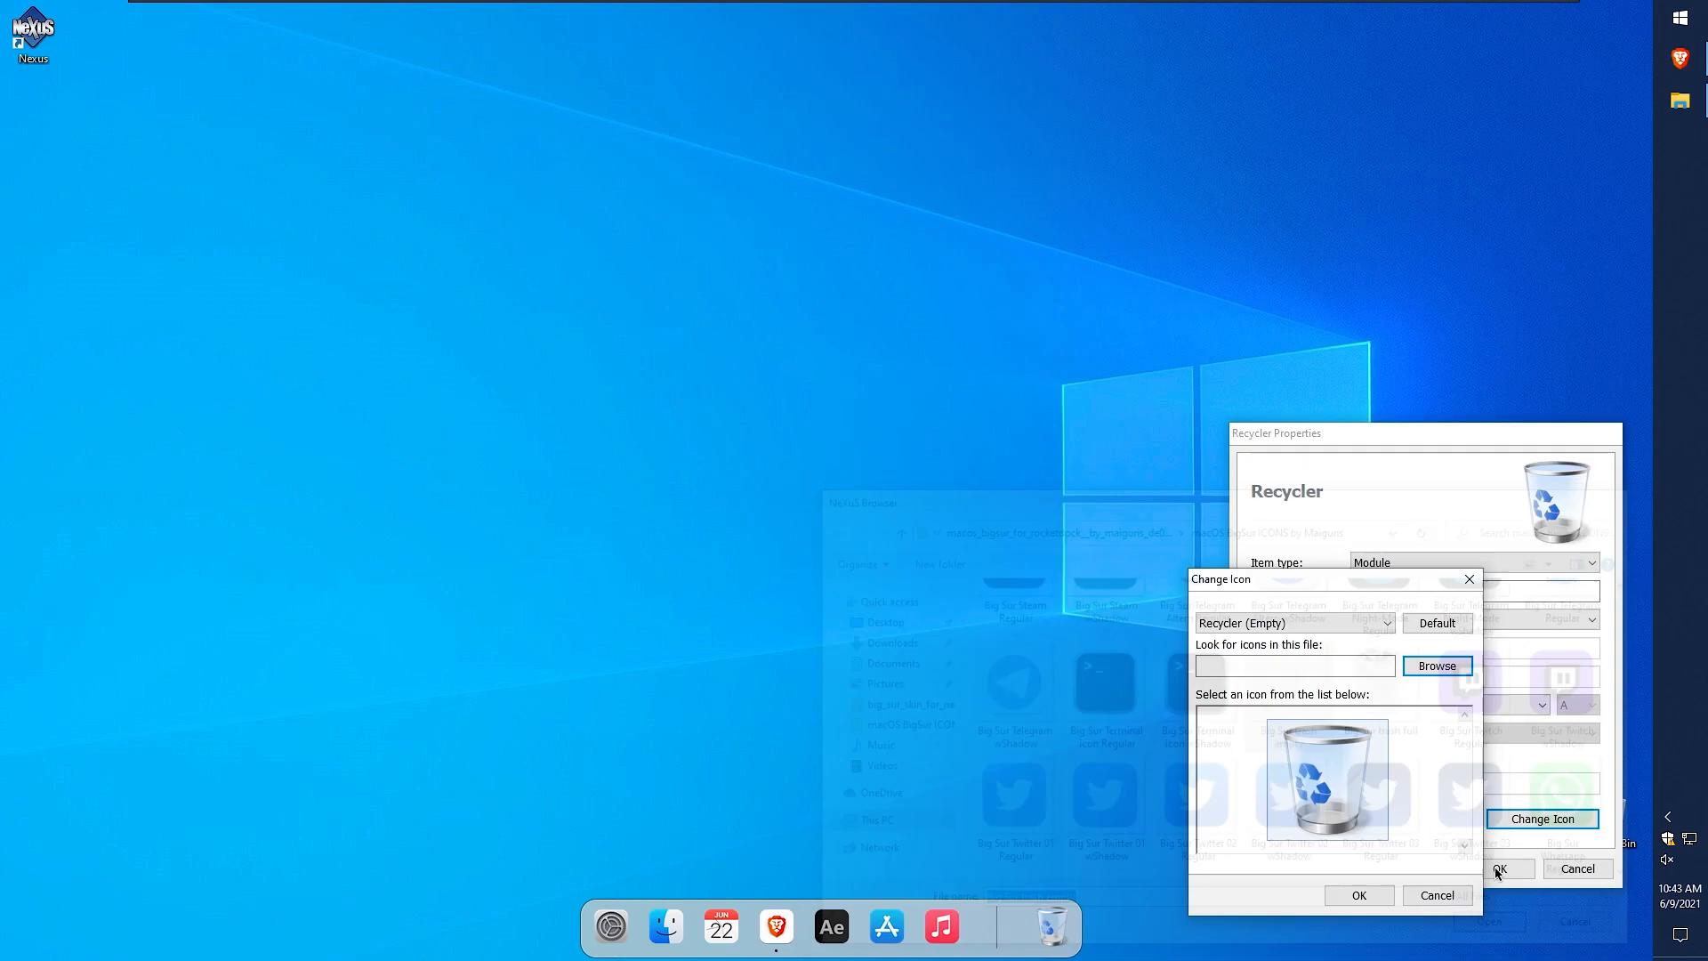
# - Finish the Rainmeter setup with Run Rainmeter enabled and unload the default welcome, disks, system and clock skins
pyautogui.click(777, 926)
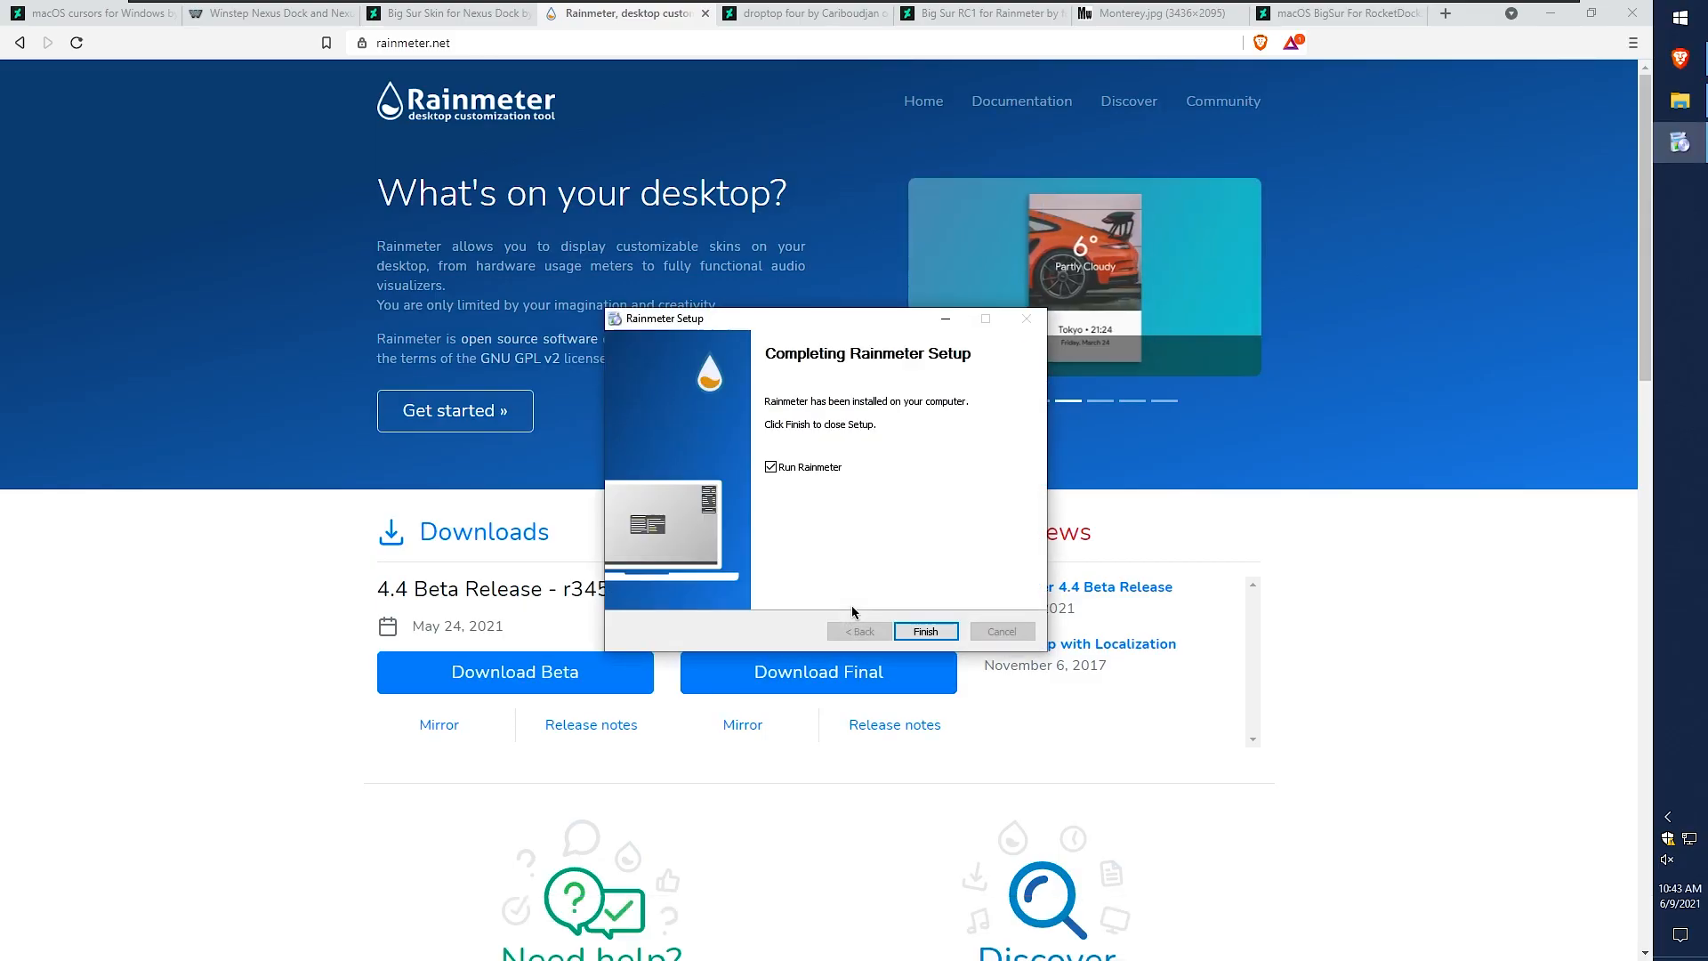
pyautogui.click(916, 630)
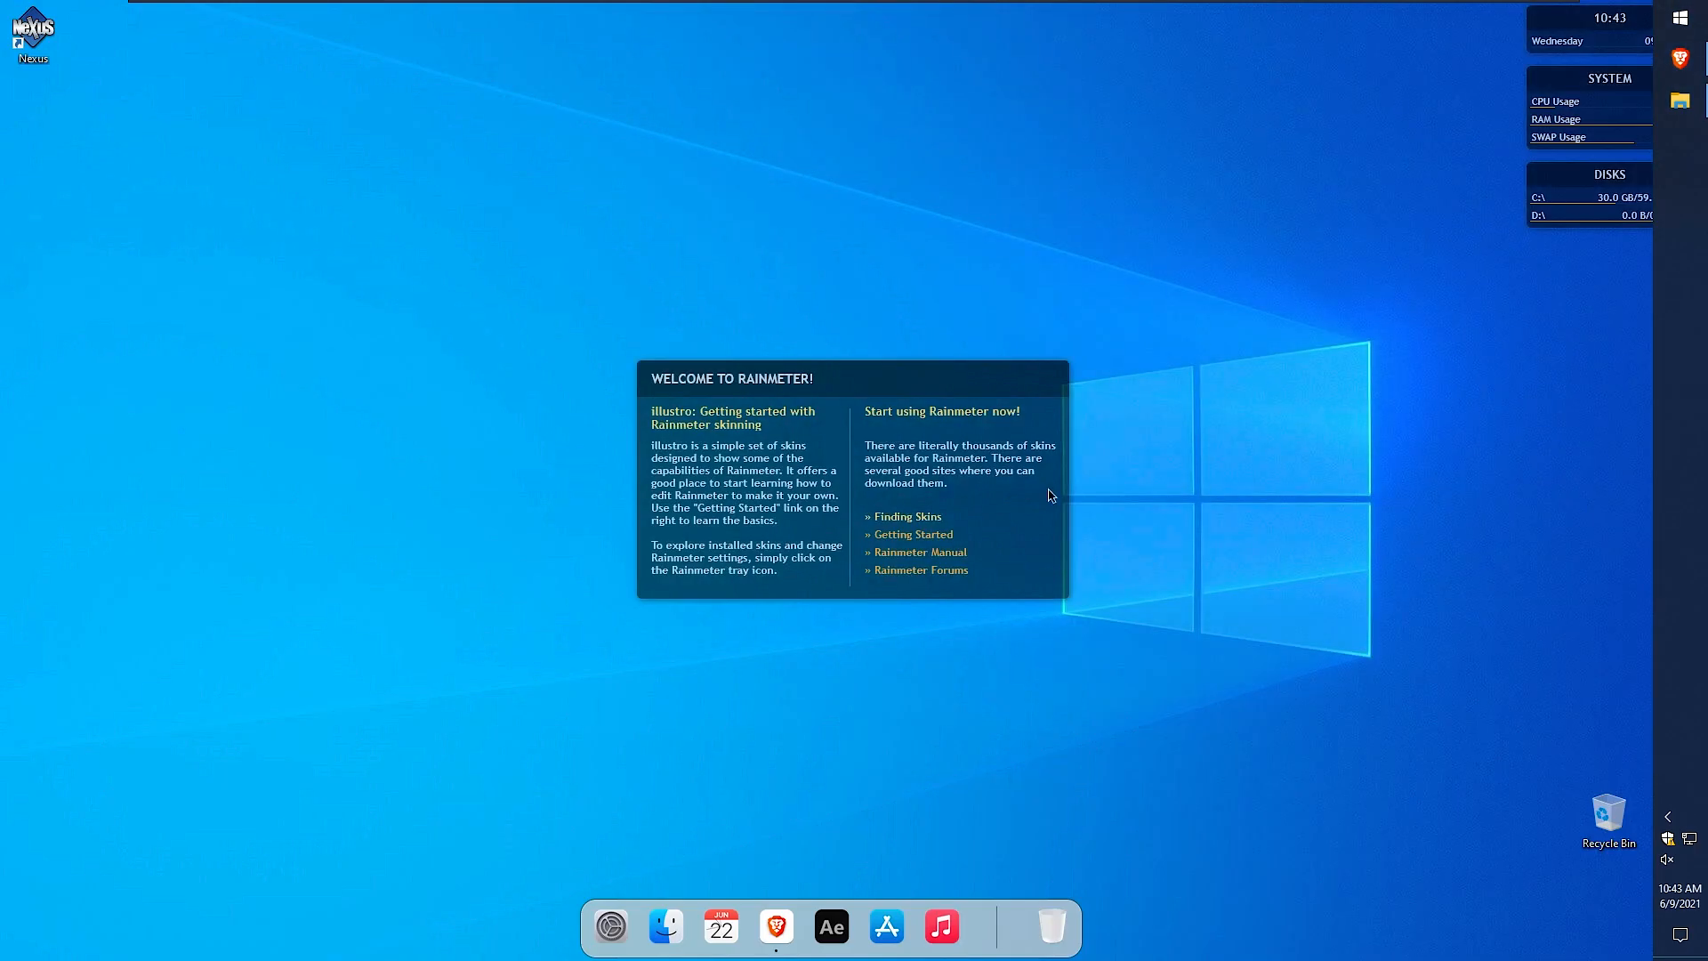
pyautogui.click(1051, 679)
pyautogui.rightClick(1593, 177)
pyautogui.click(1594, 379)
pyautogui.rightClick(1593, 84)
pyautogui.click(1592, 287)
pyautogui.rightClick(1592, 22)
pyautogui.click(1591, 222)
# - Switch to Brave and download the Big Sur RC1 for Rainmeter zip from its DeviantArt page
pyautogui.click(780, 920)
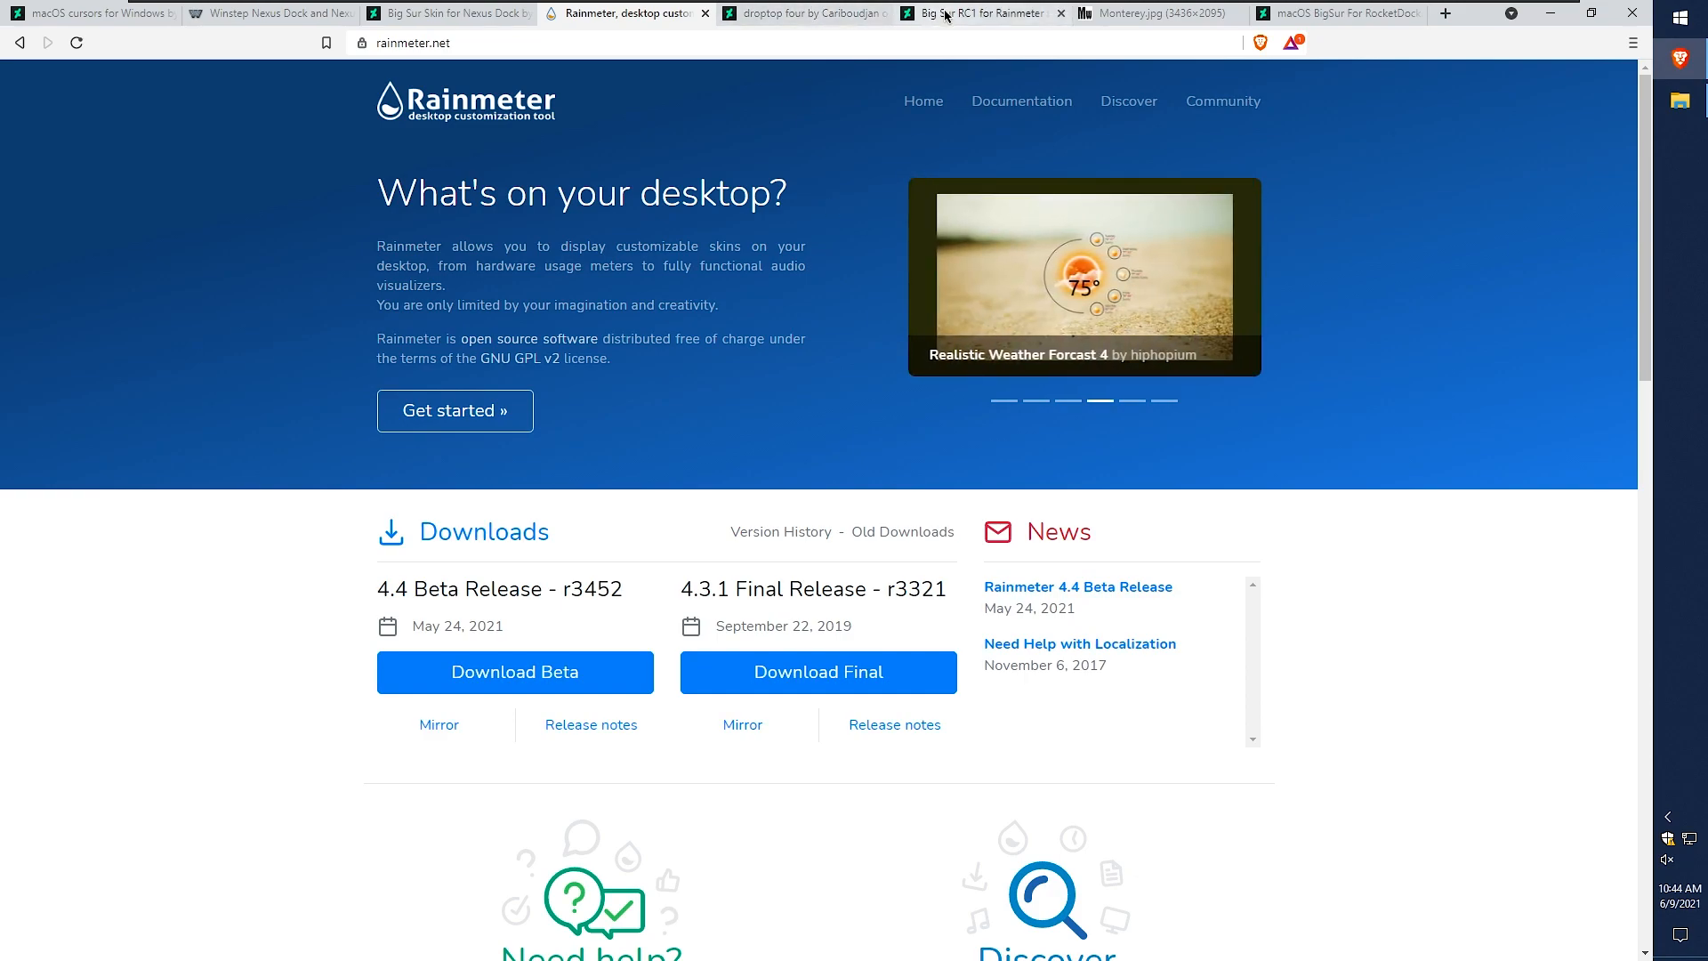
pyautogui.click(946, 16)
pyautogui.click(950, 779)
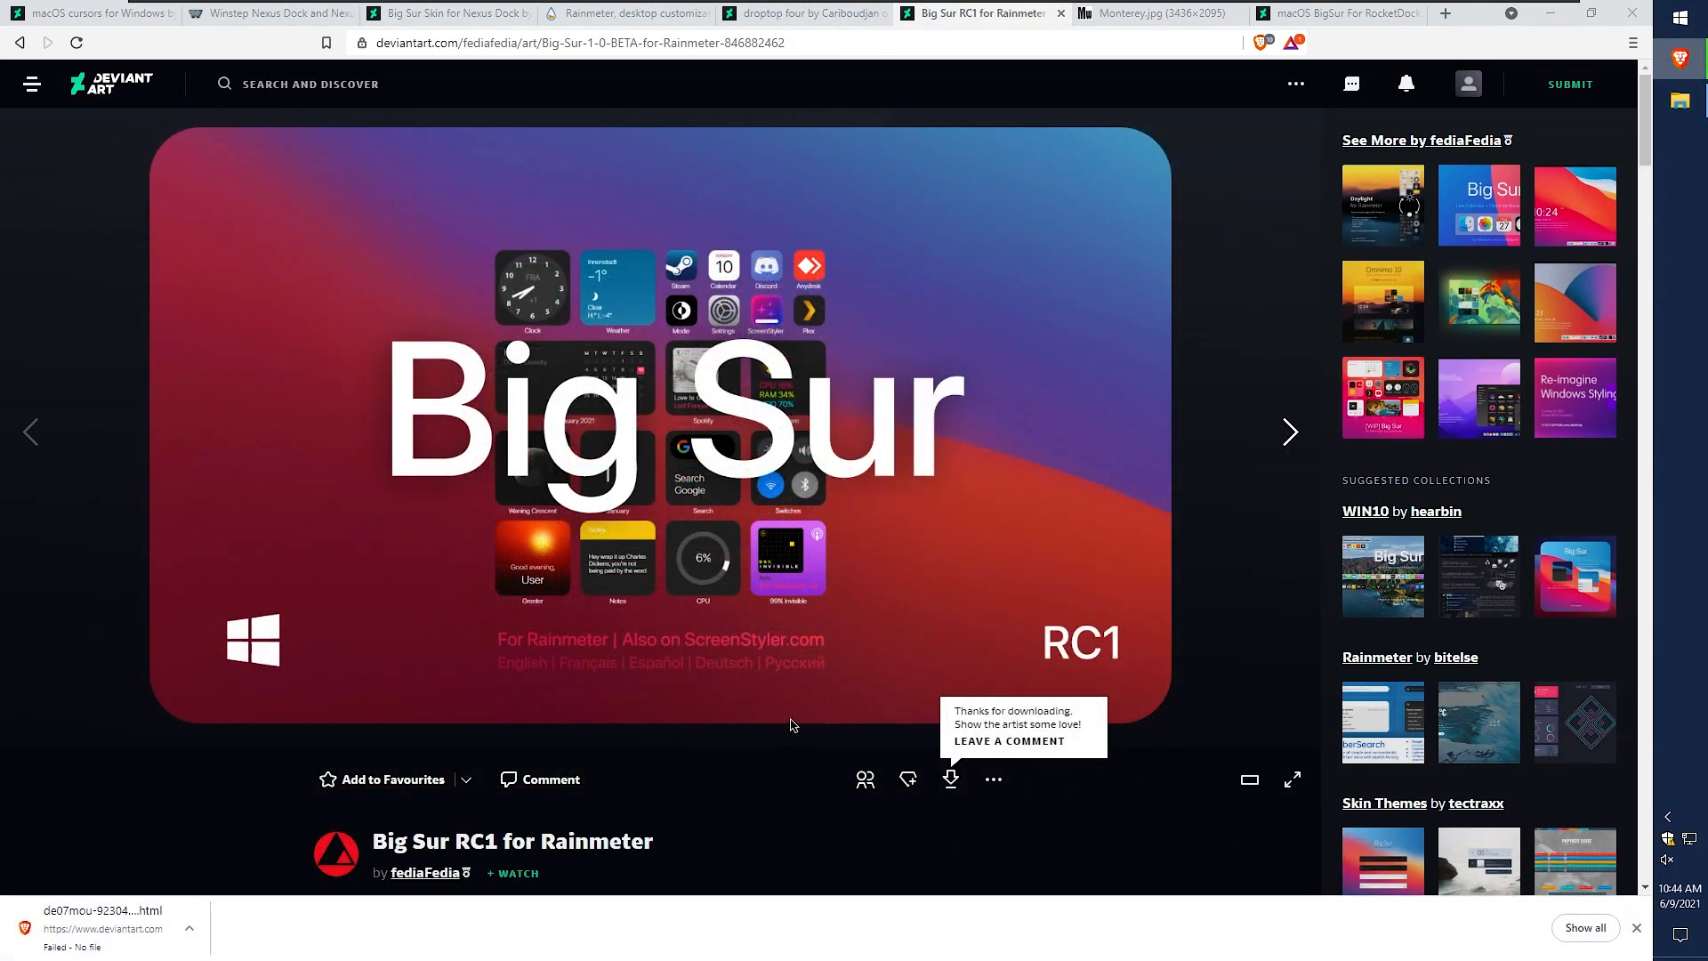
pyautogui.click(712, 450)
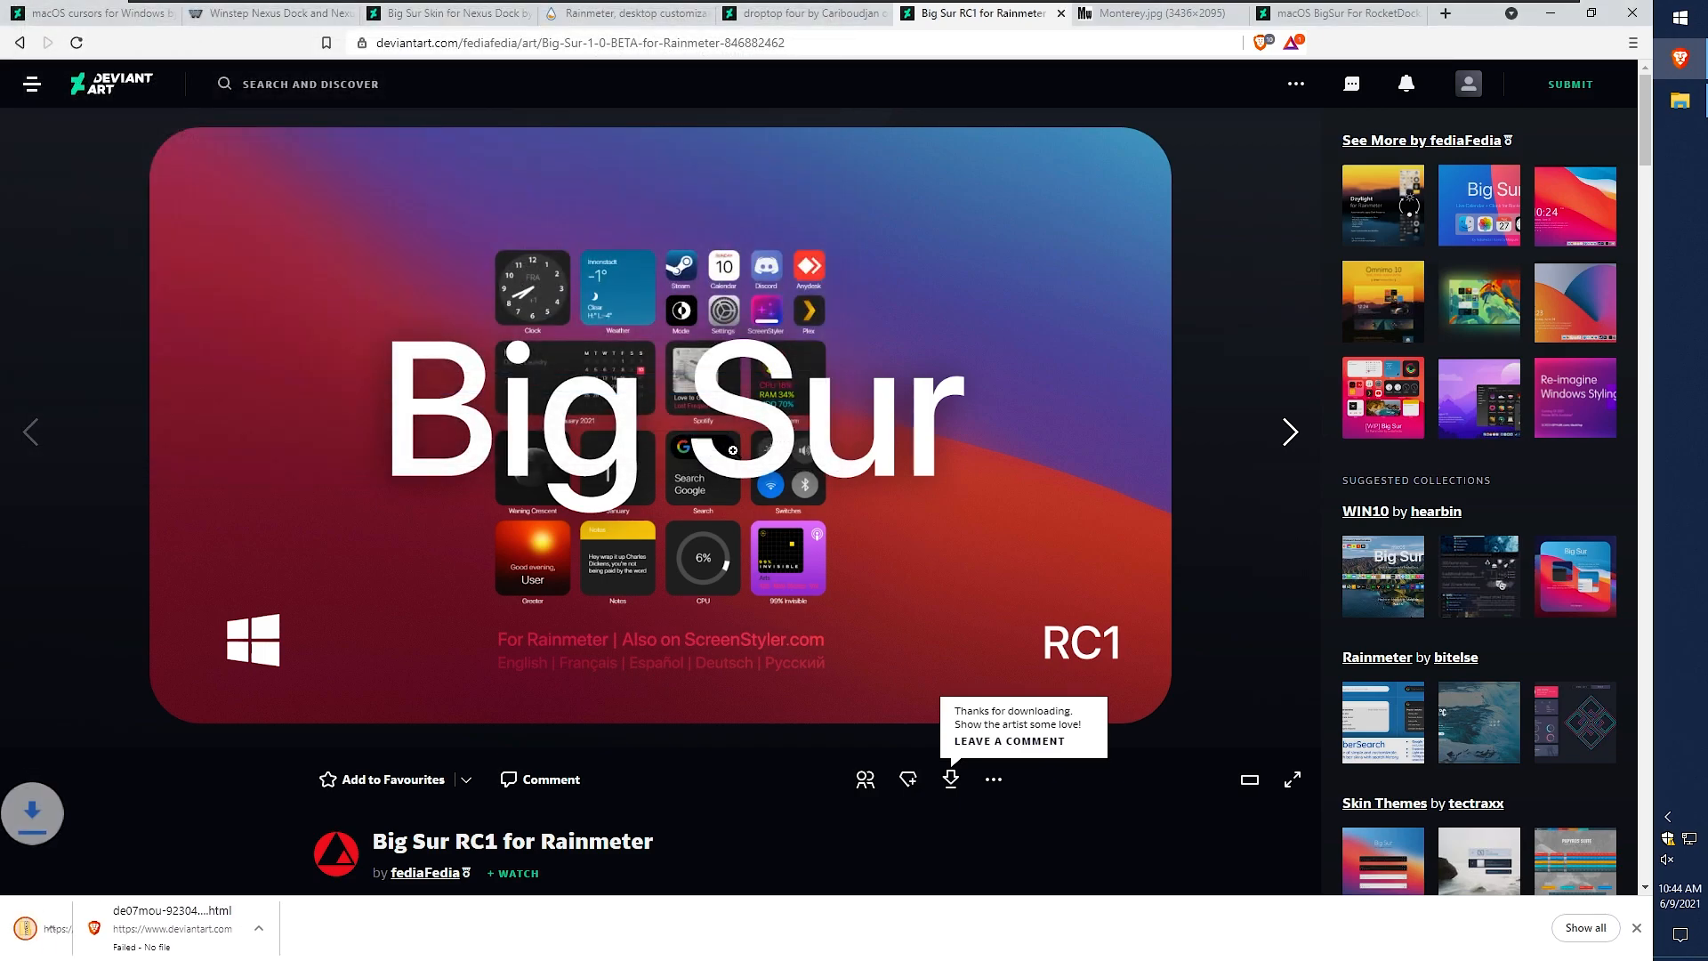
# - Download the droptop four Rainmeter skin installer from its DeviantArt page and minimize the browser
pyautogui.click(786, 18)
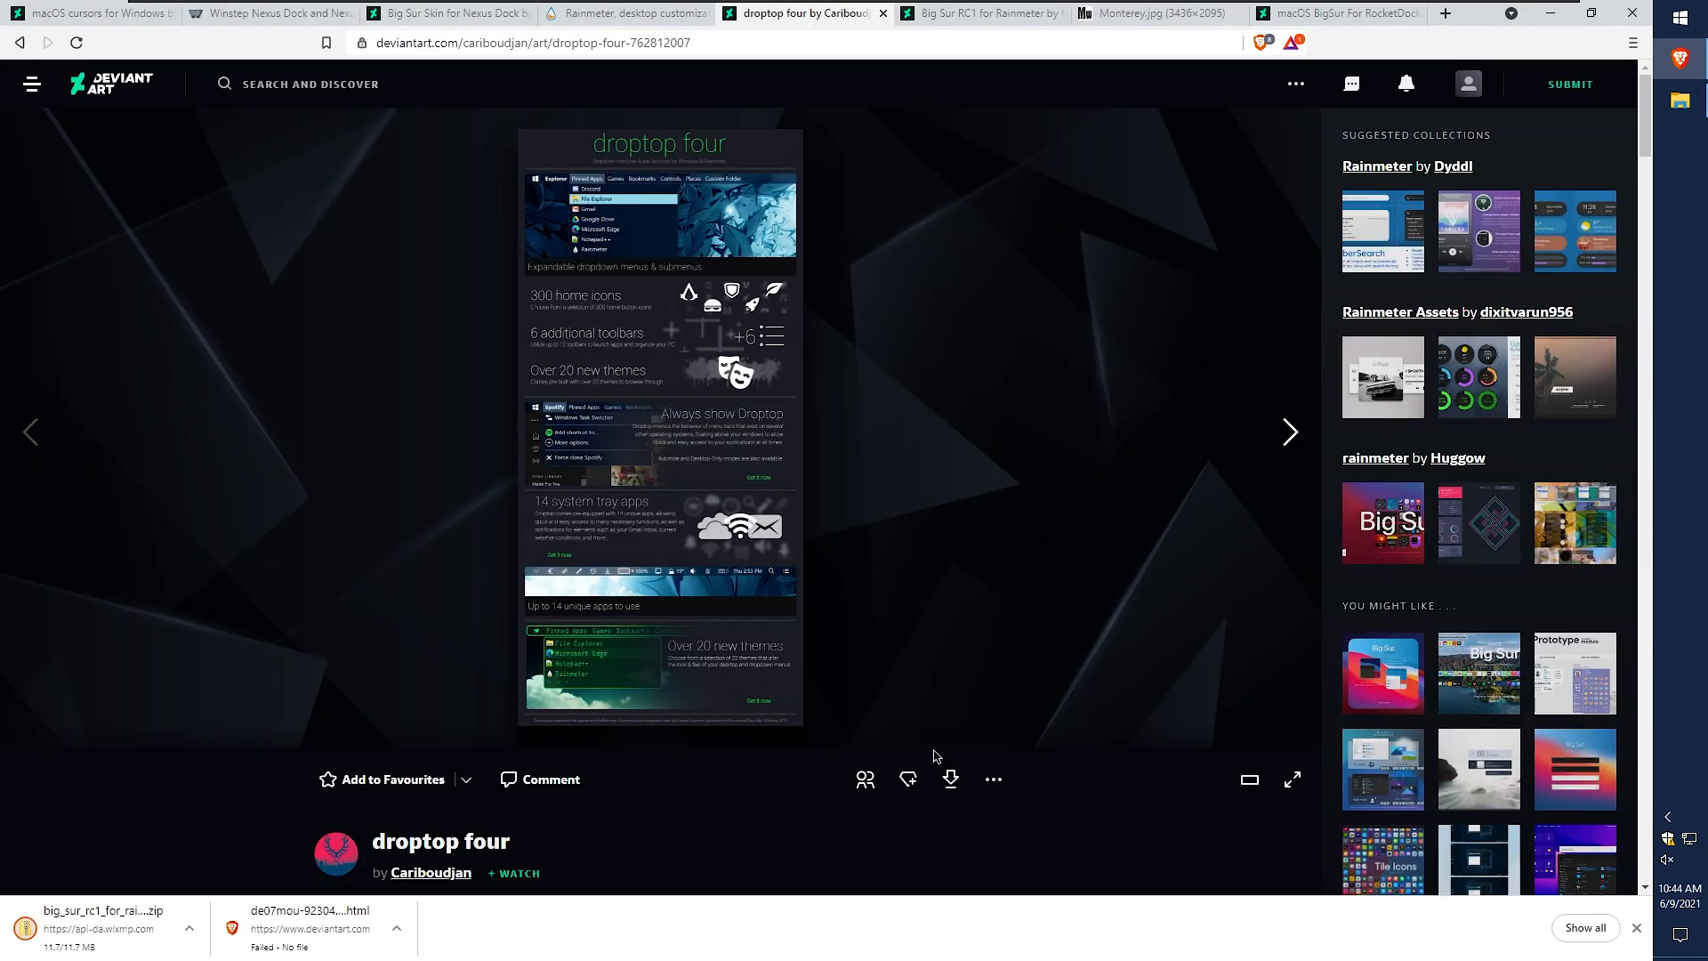
pyautogui.click(950, 780)
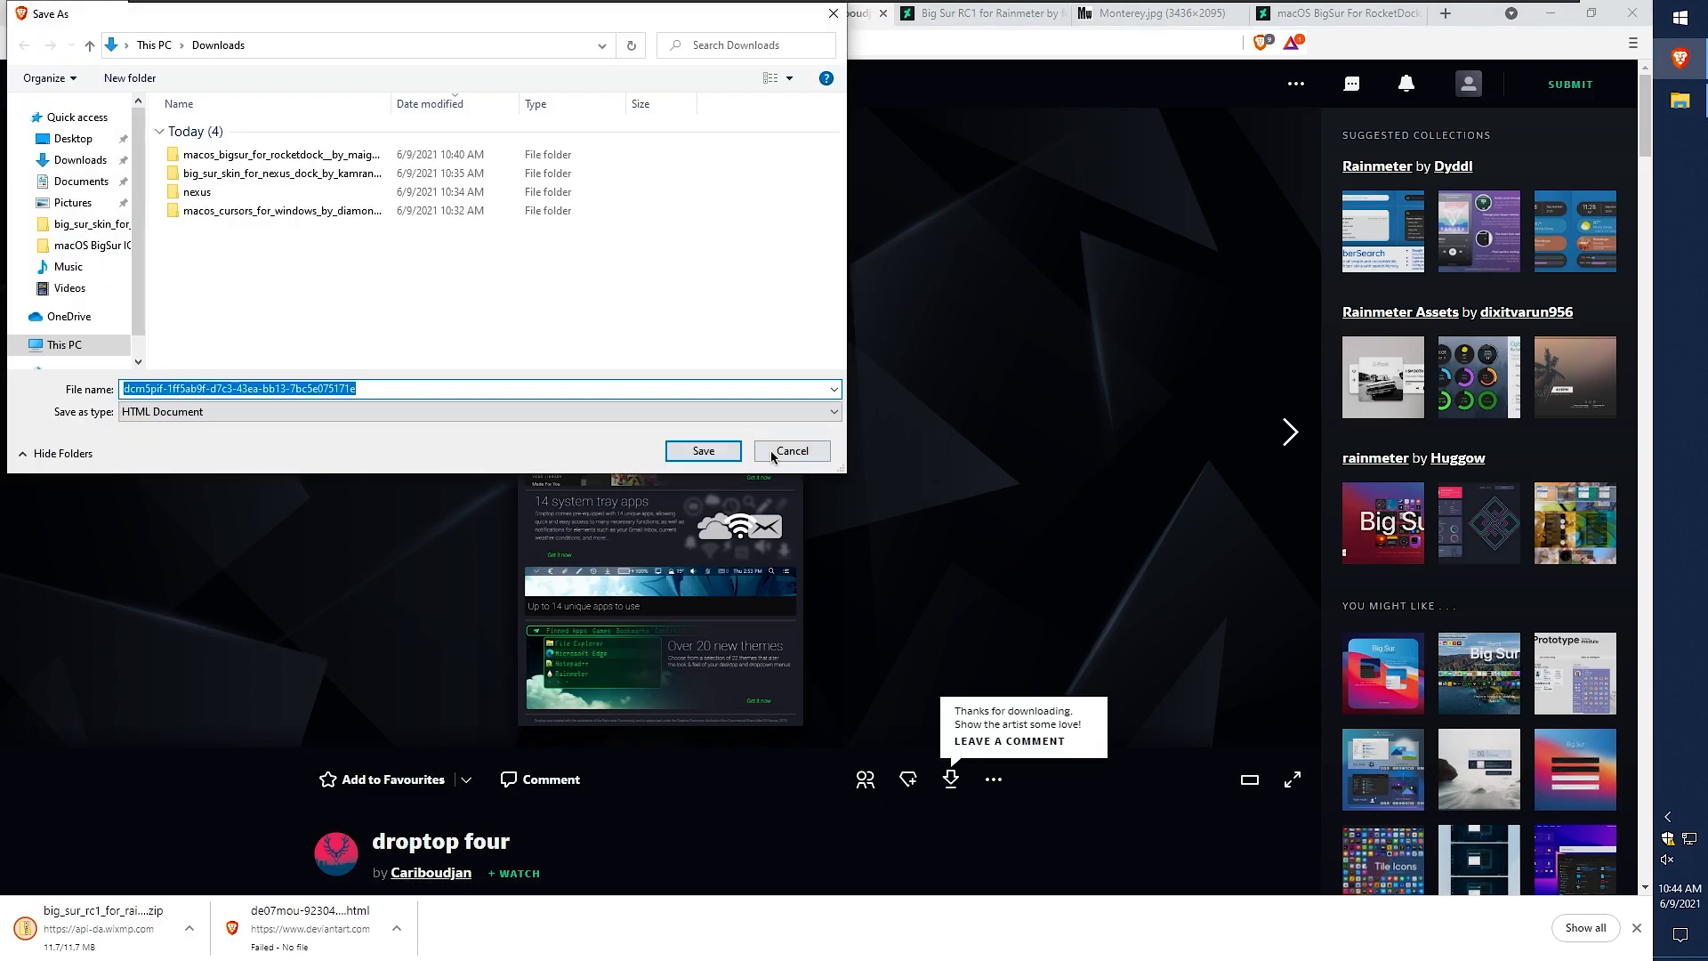
pyautogui.click(792, 450)
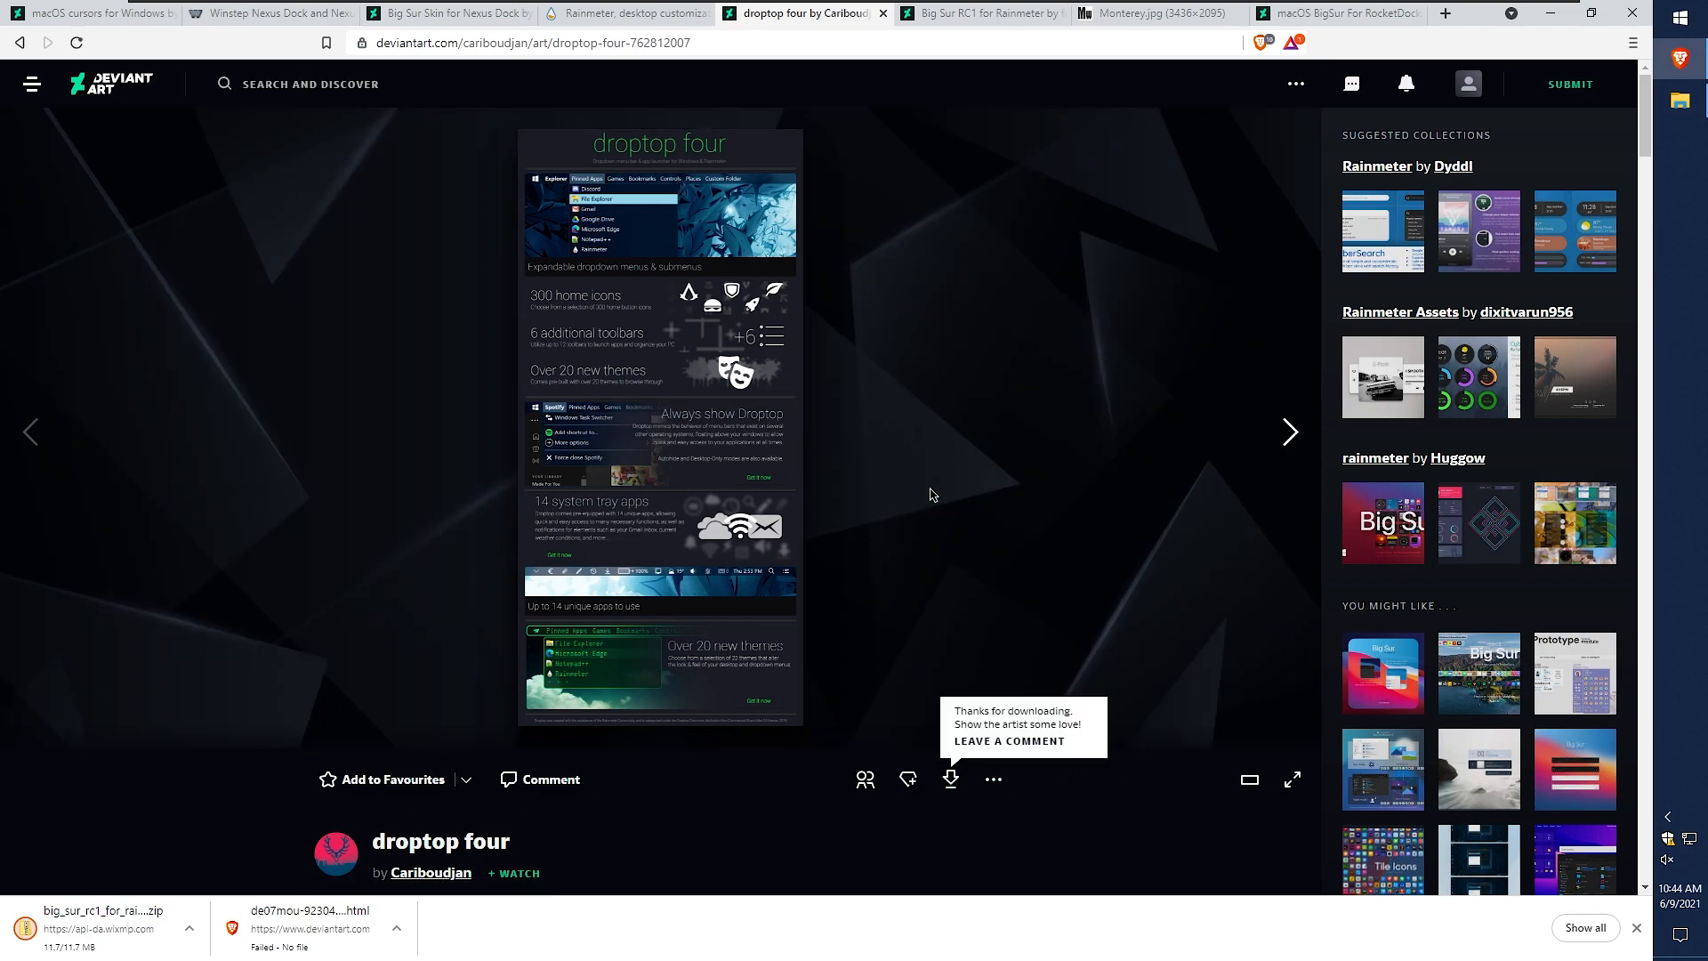
pyautogui.click(703, 446)
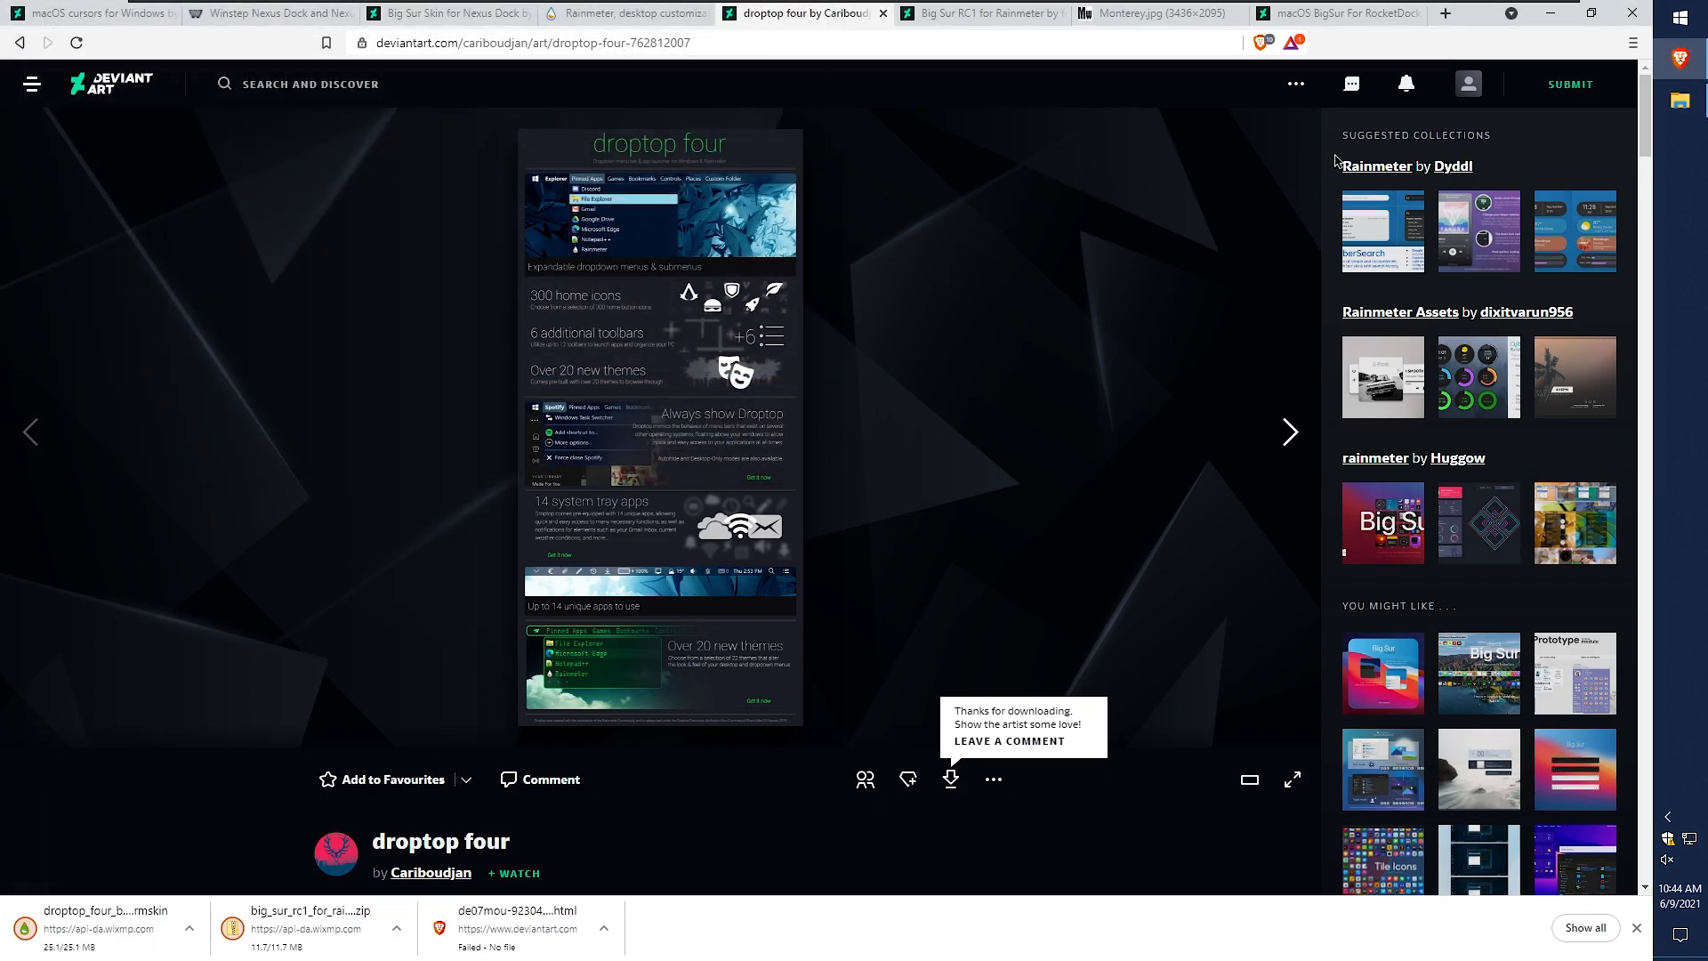
pyautogui.click(1550, 12)
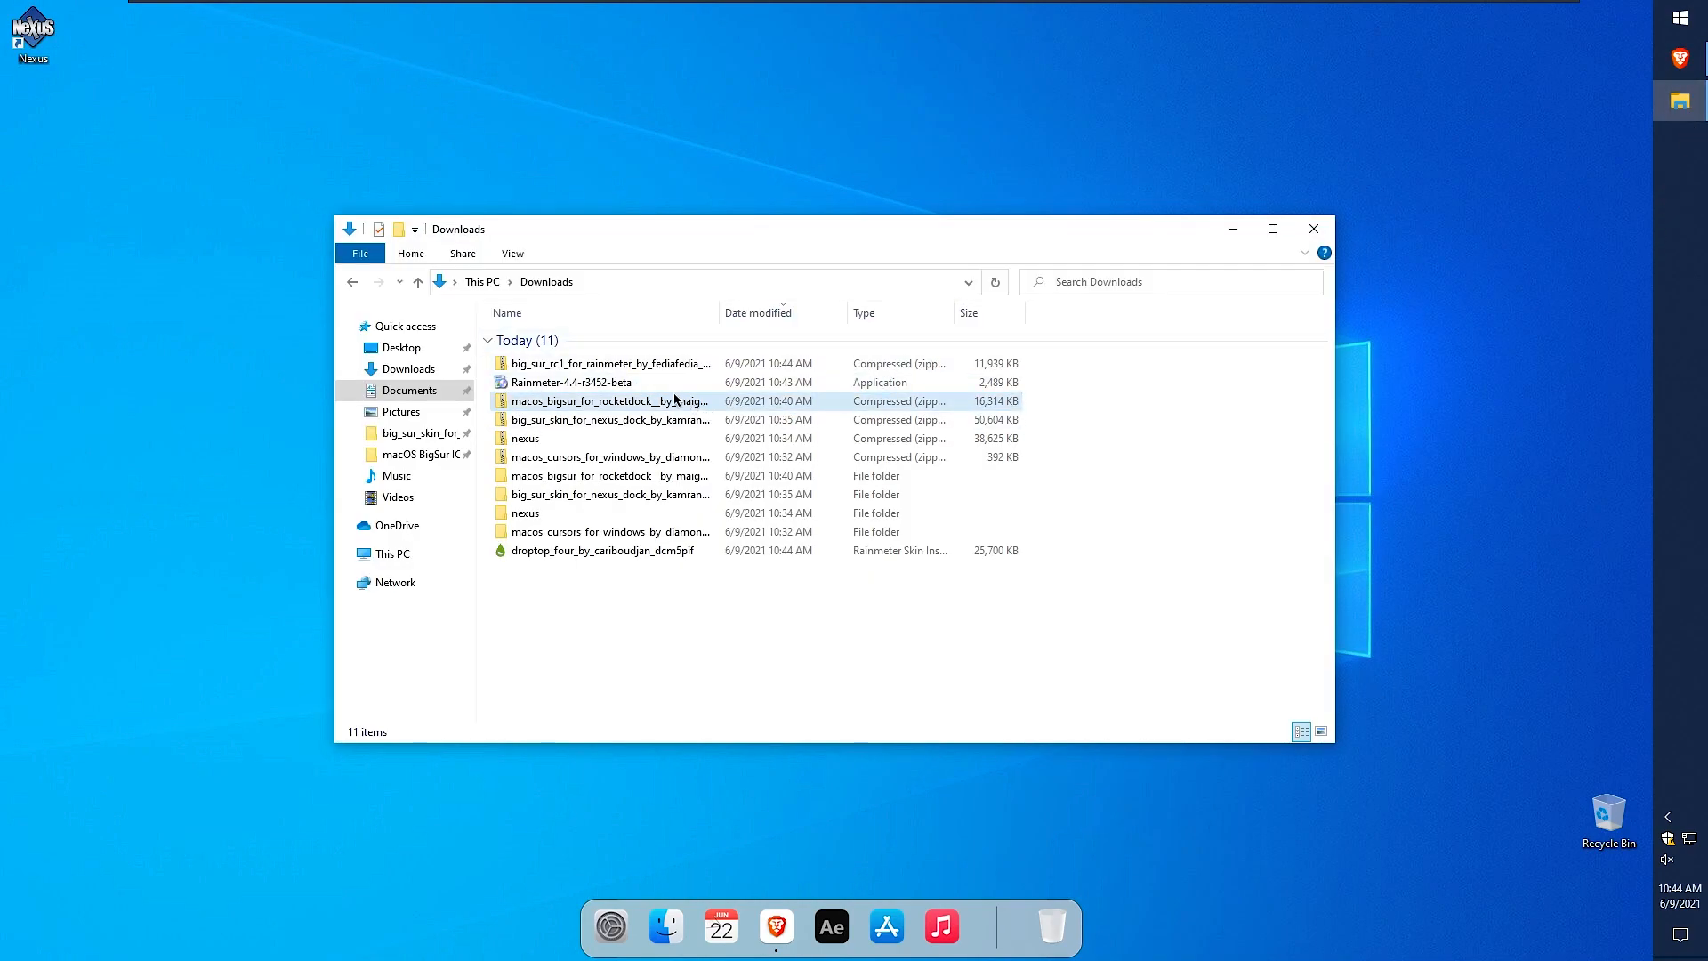
# - Extract the big_sur_rc1_for_rainmeter zip in the Downloads folder
pyautogui.click(619, 365)
pyautogui.rightClick(620, 365)
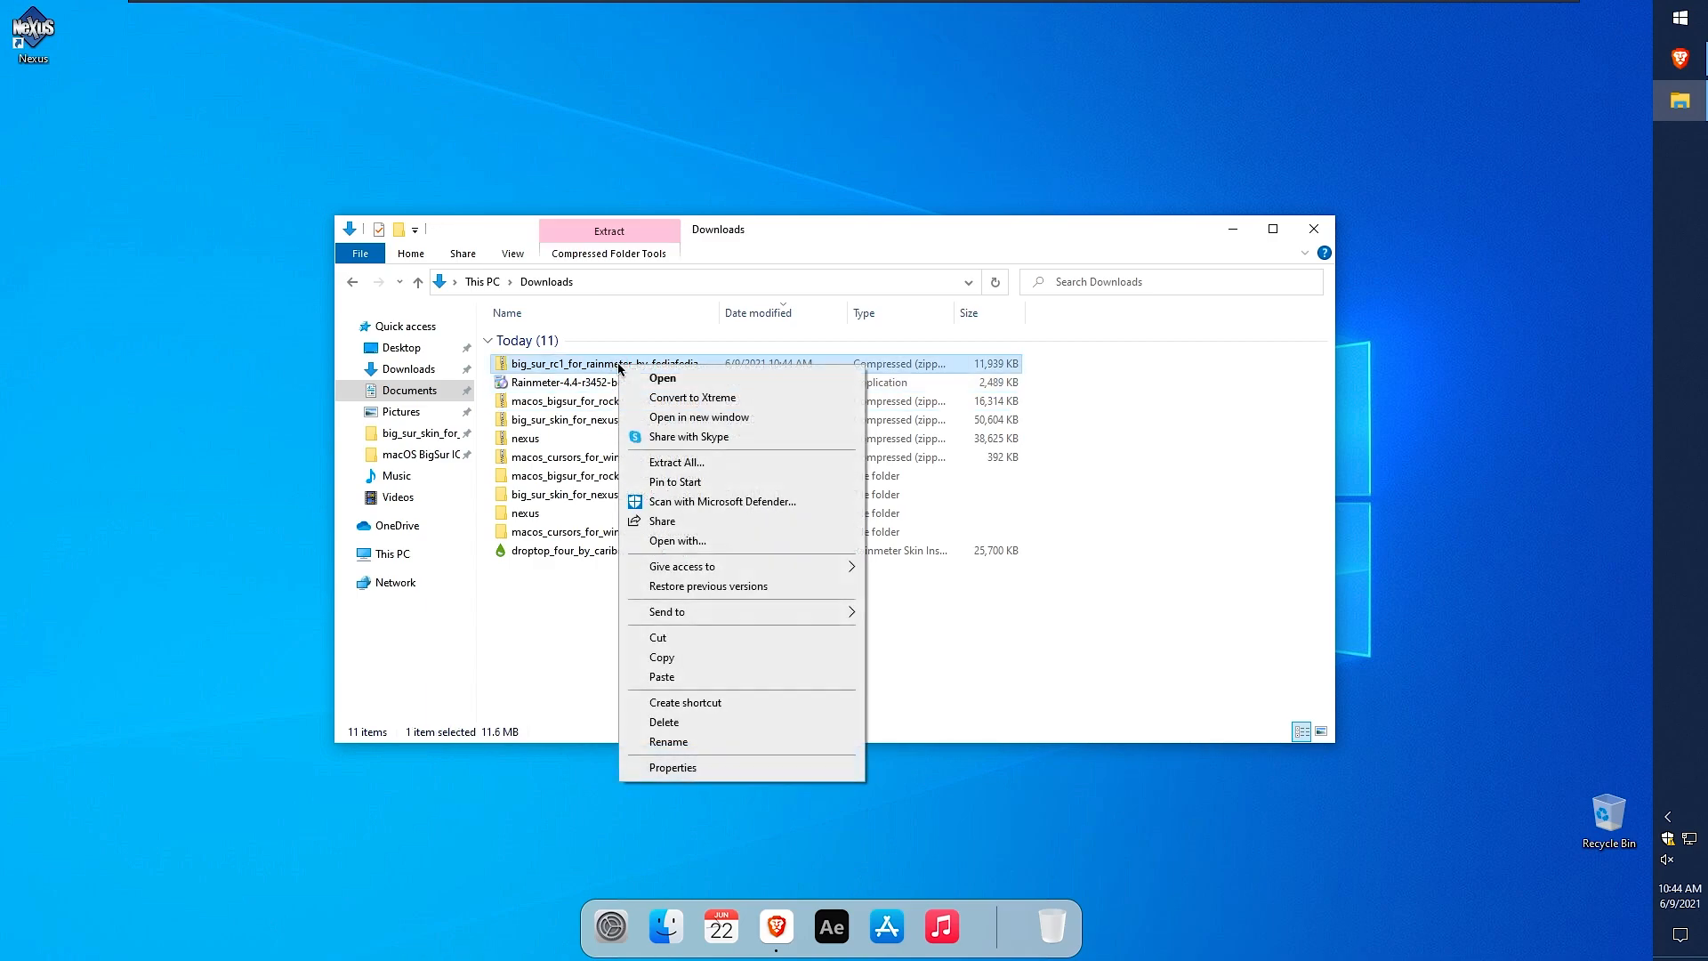
pyautogui.click(707, 462)
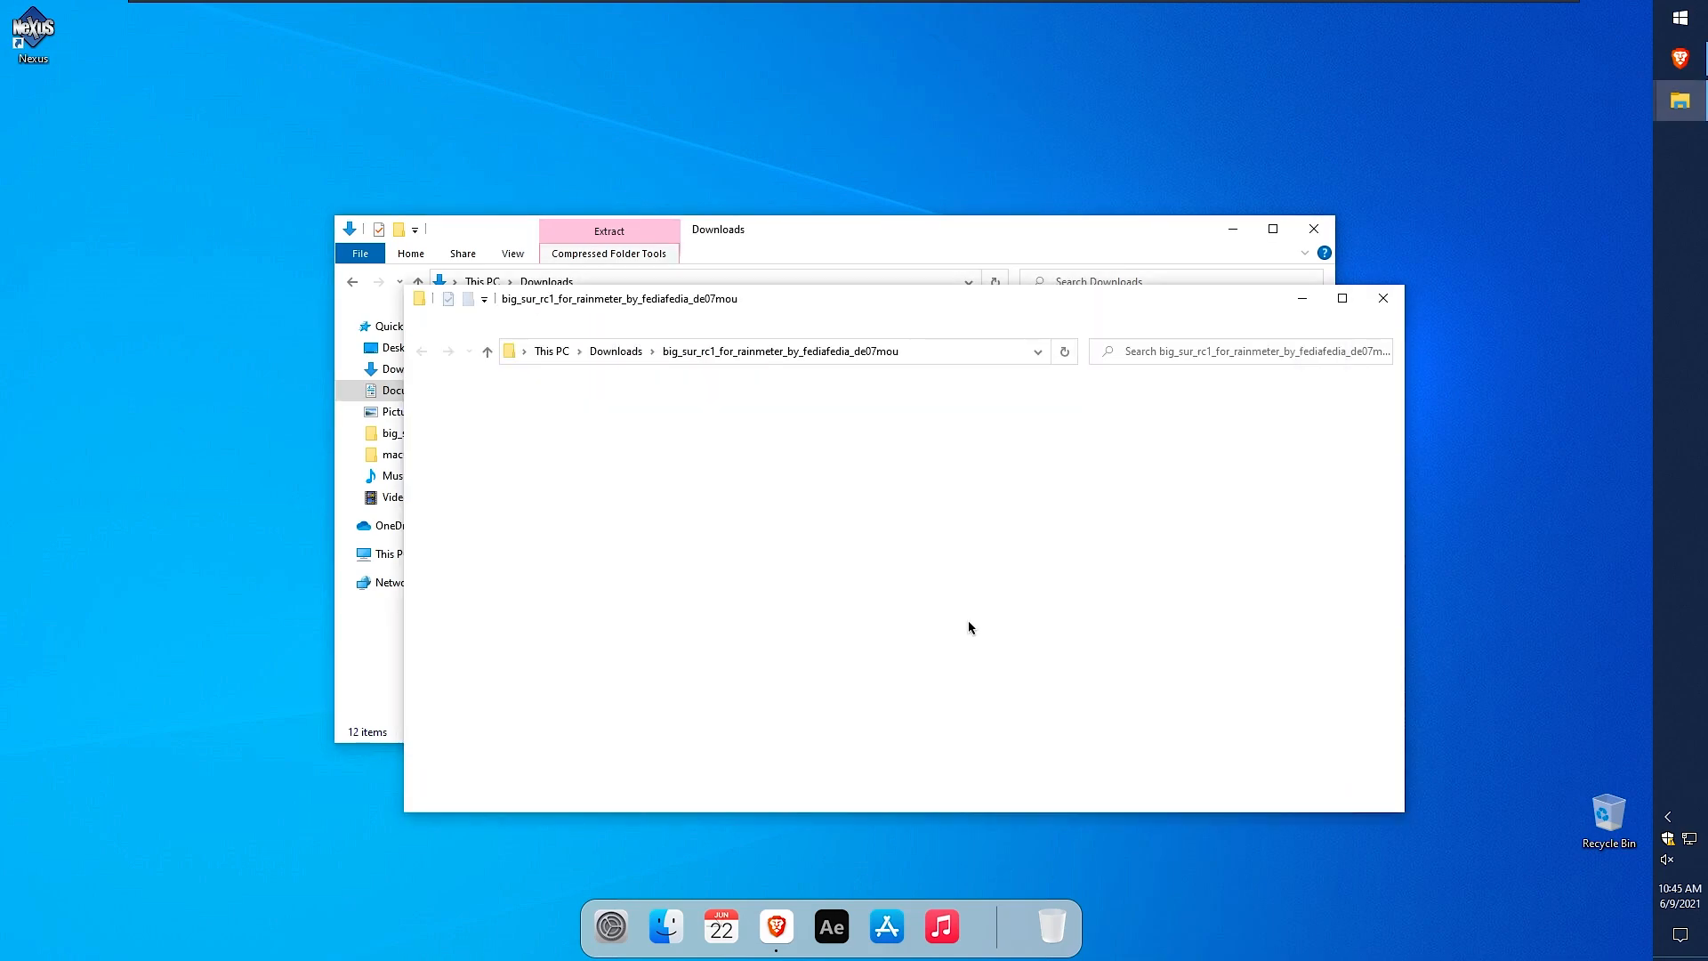
# - Install the BigSur Rainmeter skin from the extracted folder with its included layout applied, and clear the folder windows off the desktop
pyautogui.doubleClick(629, 407)
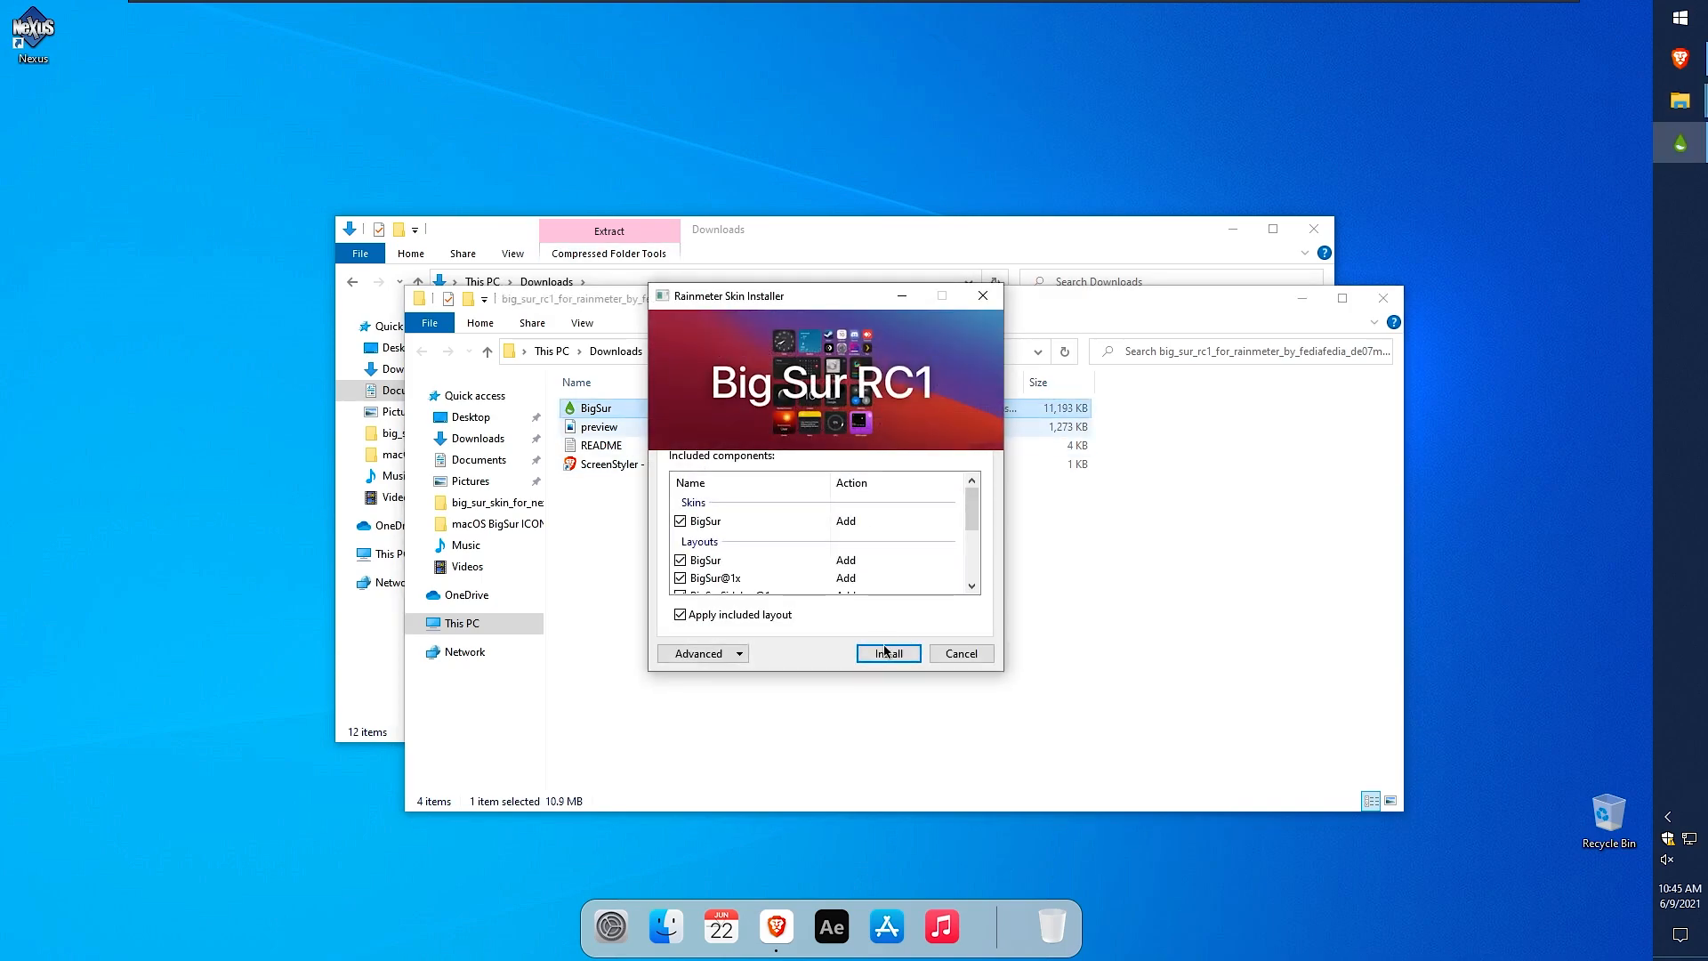
pyautogui.click(907, 652)
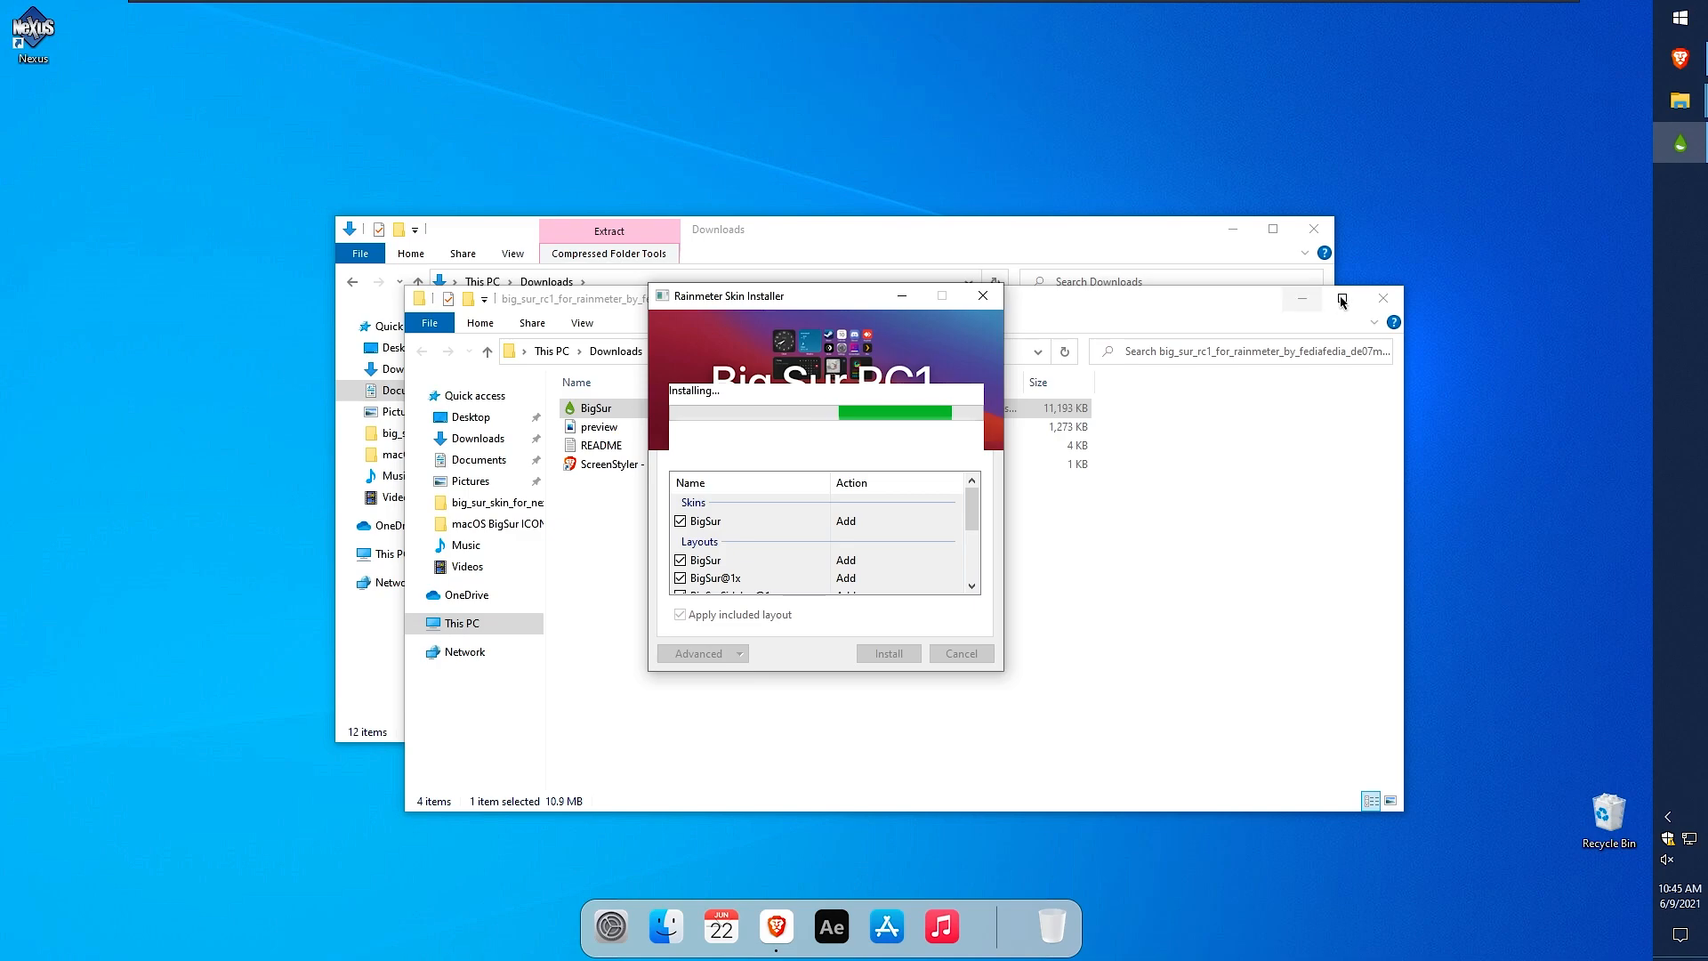
pyautogui.click(1384, 298)
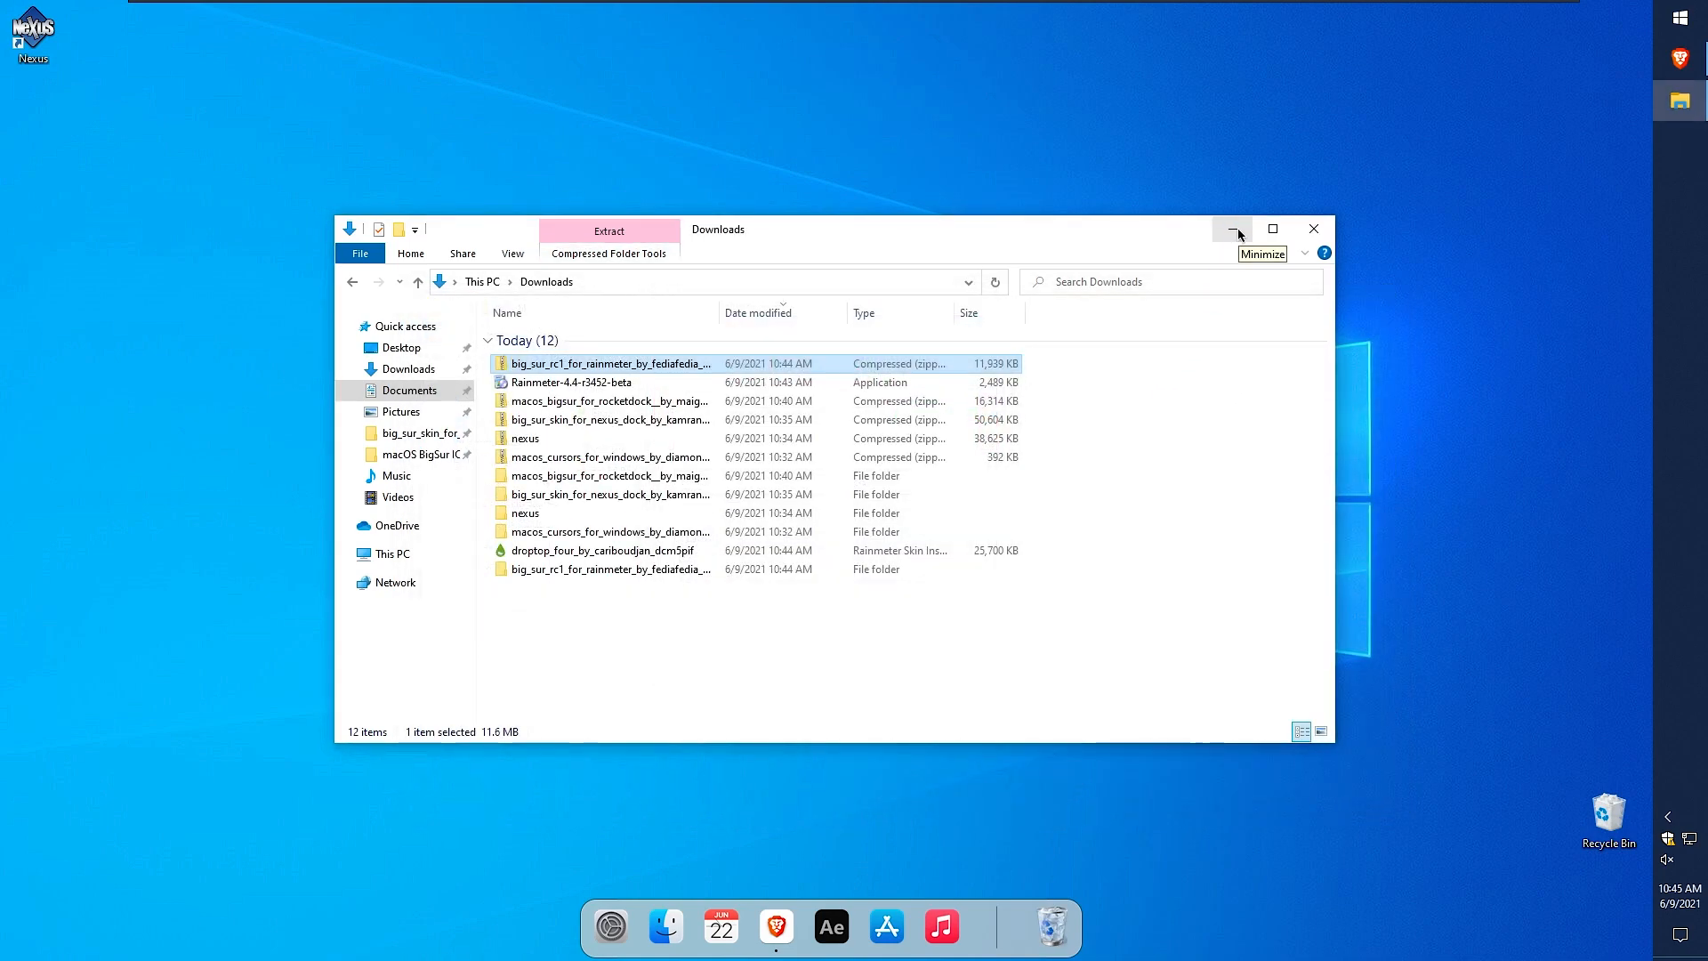
pyautogui.click(1235, 231)
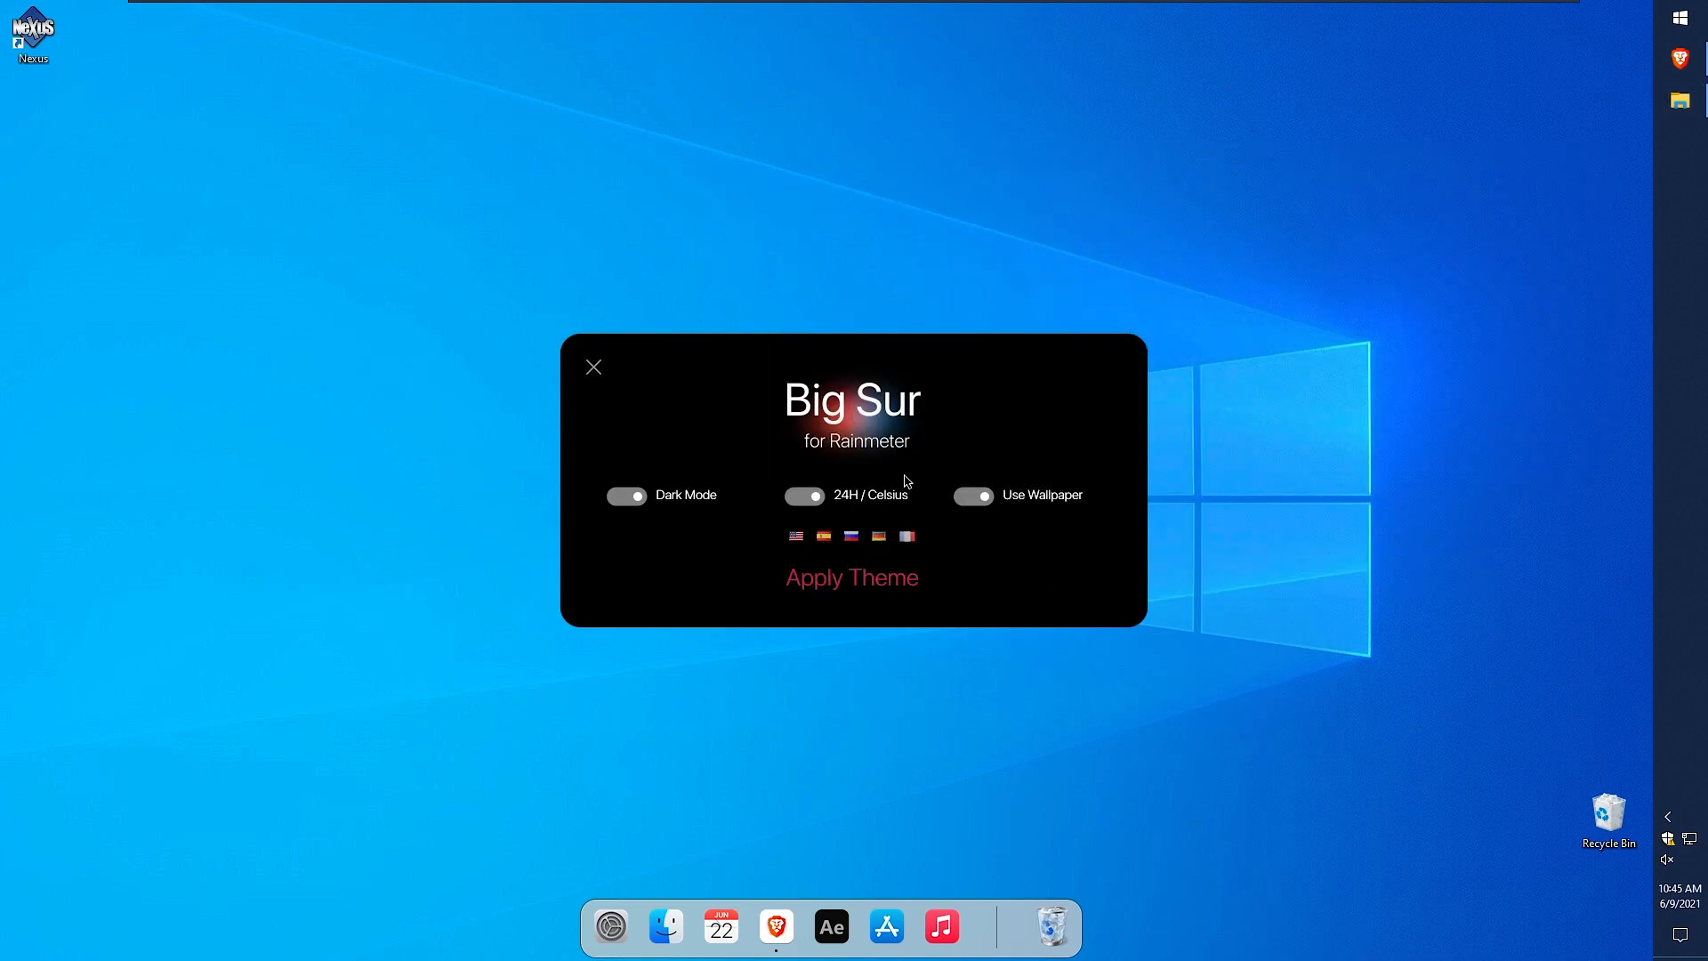
# - Turn off Dark Mode and Use Wallpaper, apply the Big Sur theme, and choose the layout with a separate clock and widget grid
pyautogui.click(633, 501)
pyautogui.click(979, 497)
pyautogui.click(894, 581)
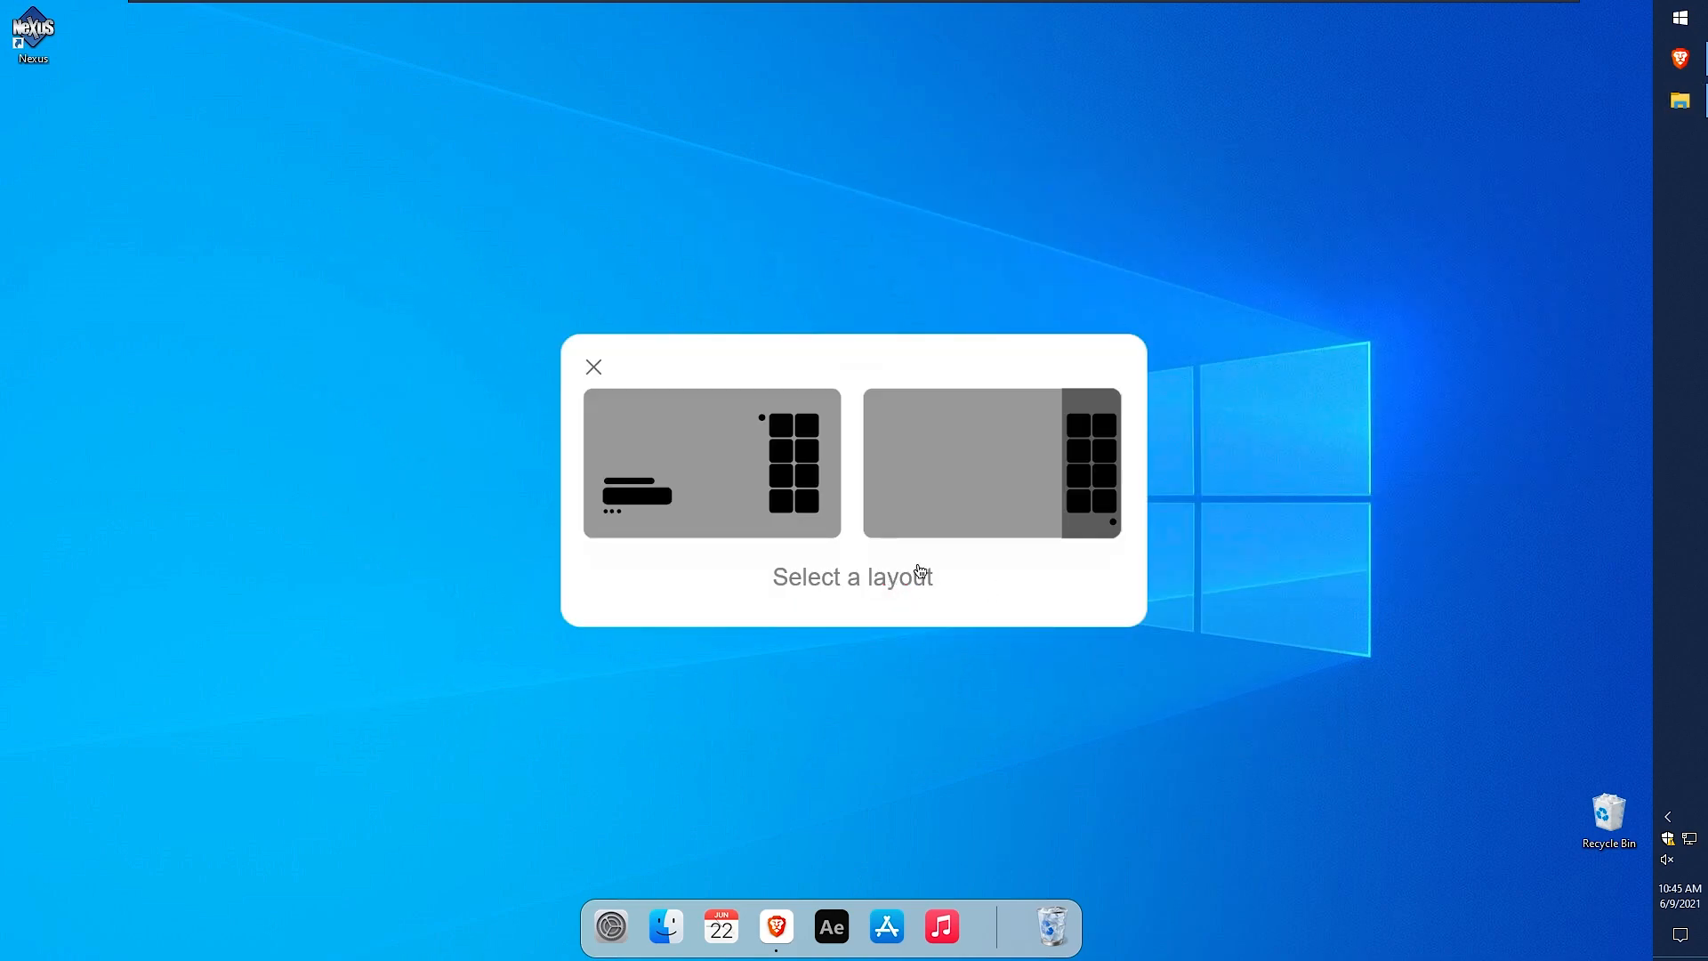
pyautogui.click(774, 452)
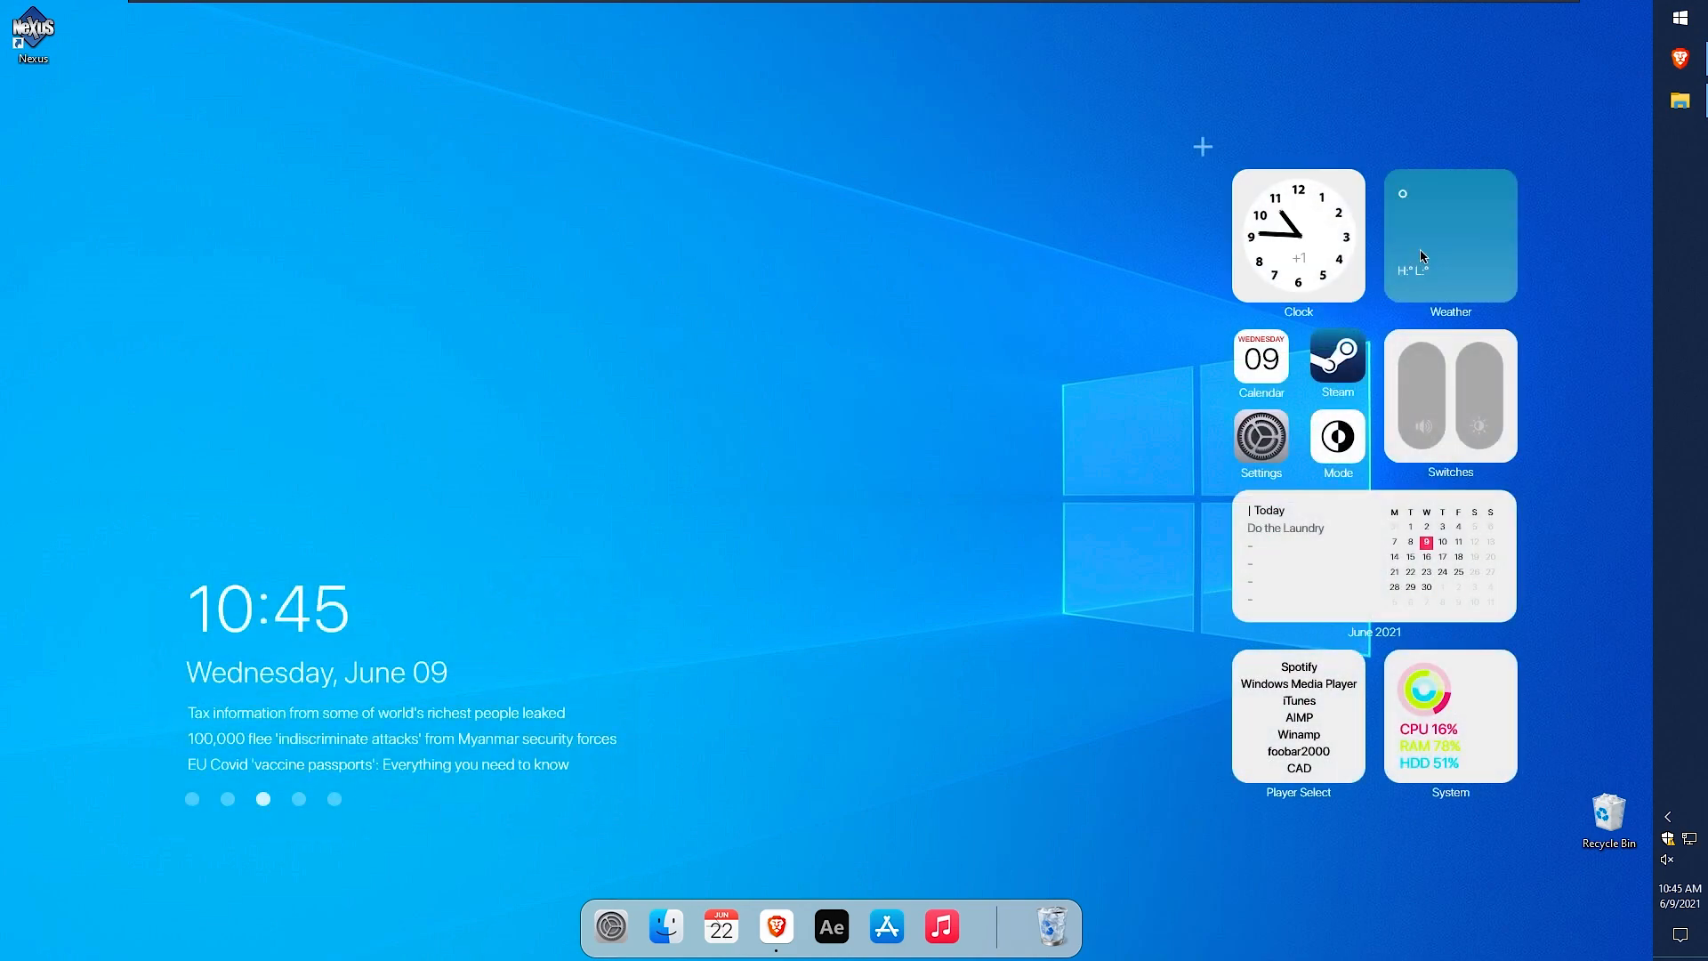
# - Remove the Weather widget and move the date-and-news, Clock and Switches widgets up toward the top of the desktop
pyautogui.rightClick(1421, 252)
pyautogui.click(1466, 302)
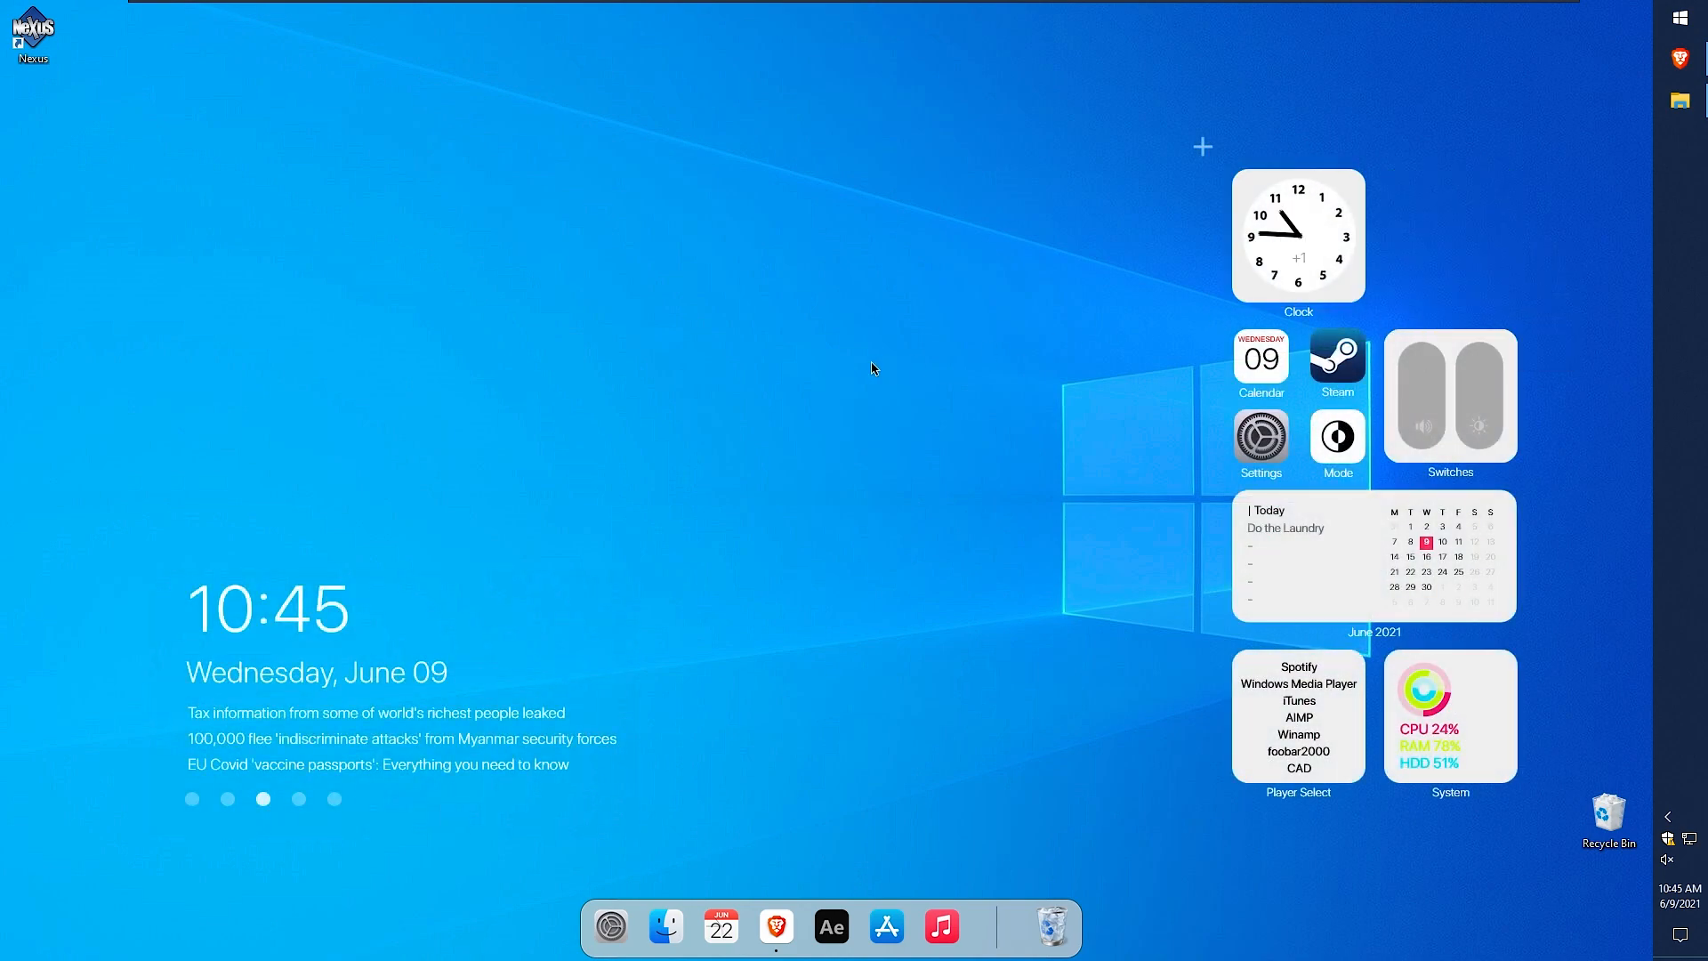
pyautogui.moveTo(318, 609); pyautogui.dragTo(280, 198)
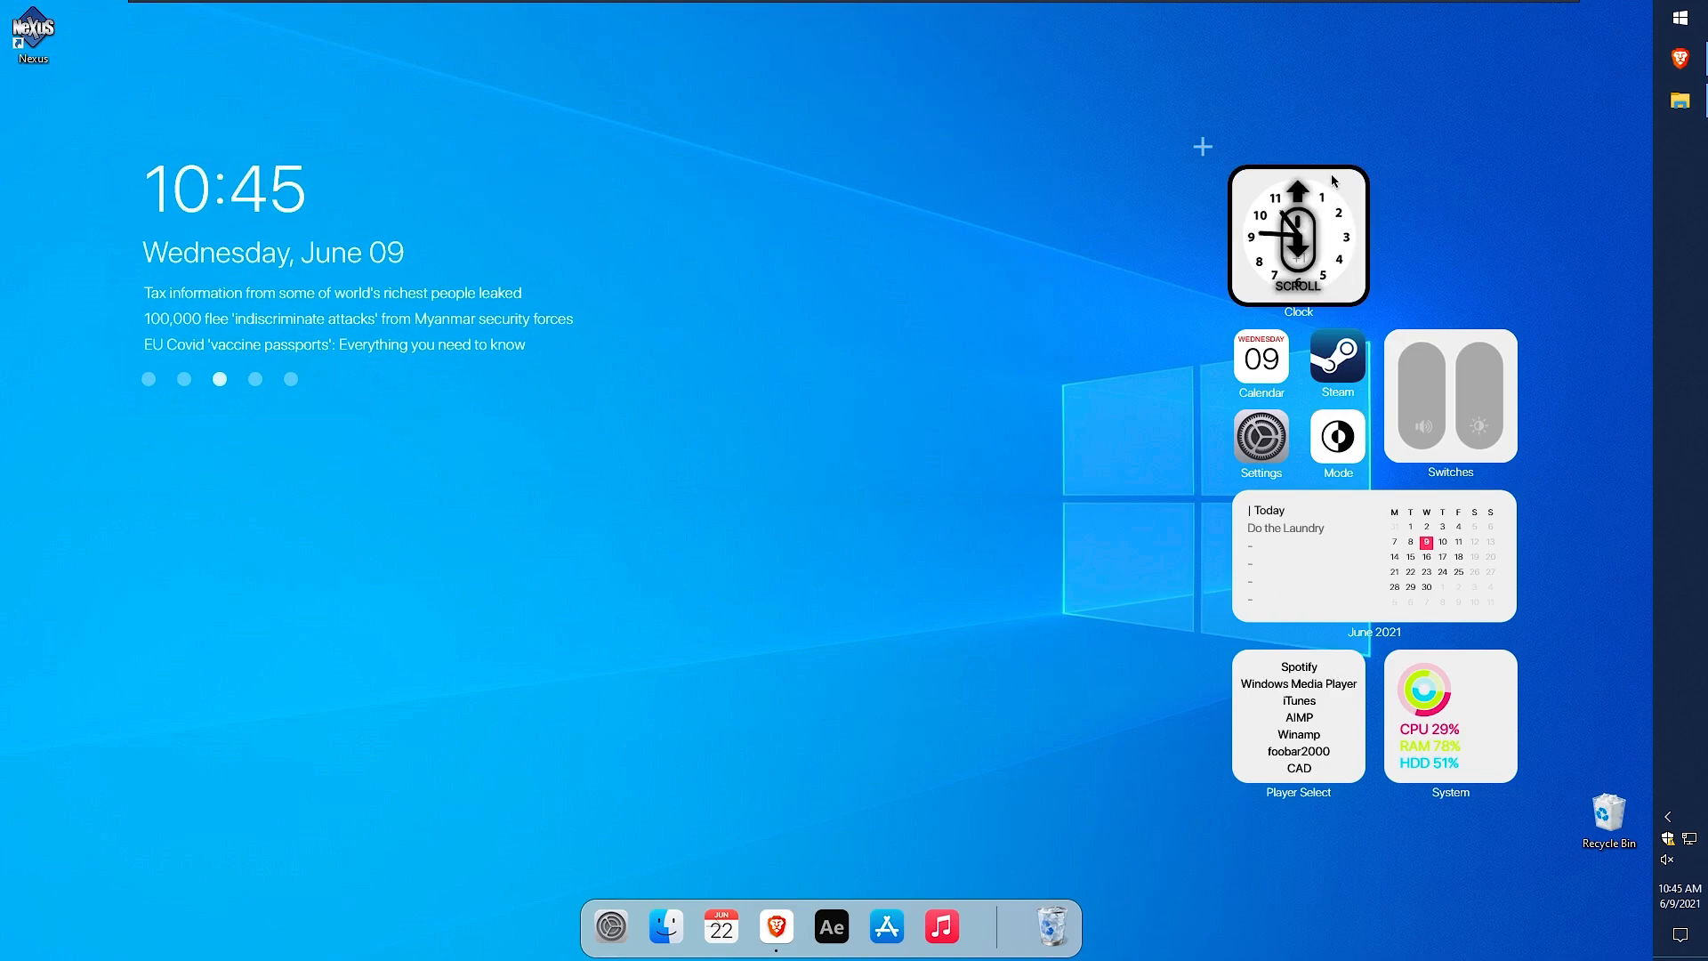
pyautogui.moveTo(1329, 185); pyautogui.dragTo(1326, 139)
pyautogui.moveTo(1447, 342); pyautogui.dragTo(1443, 136)
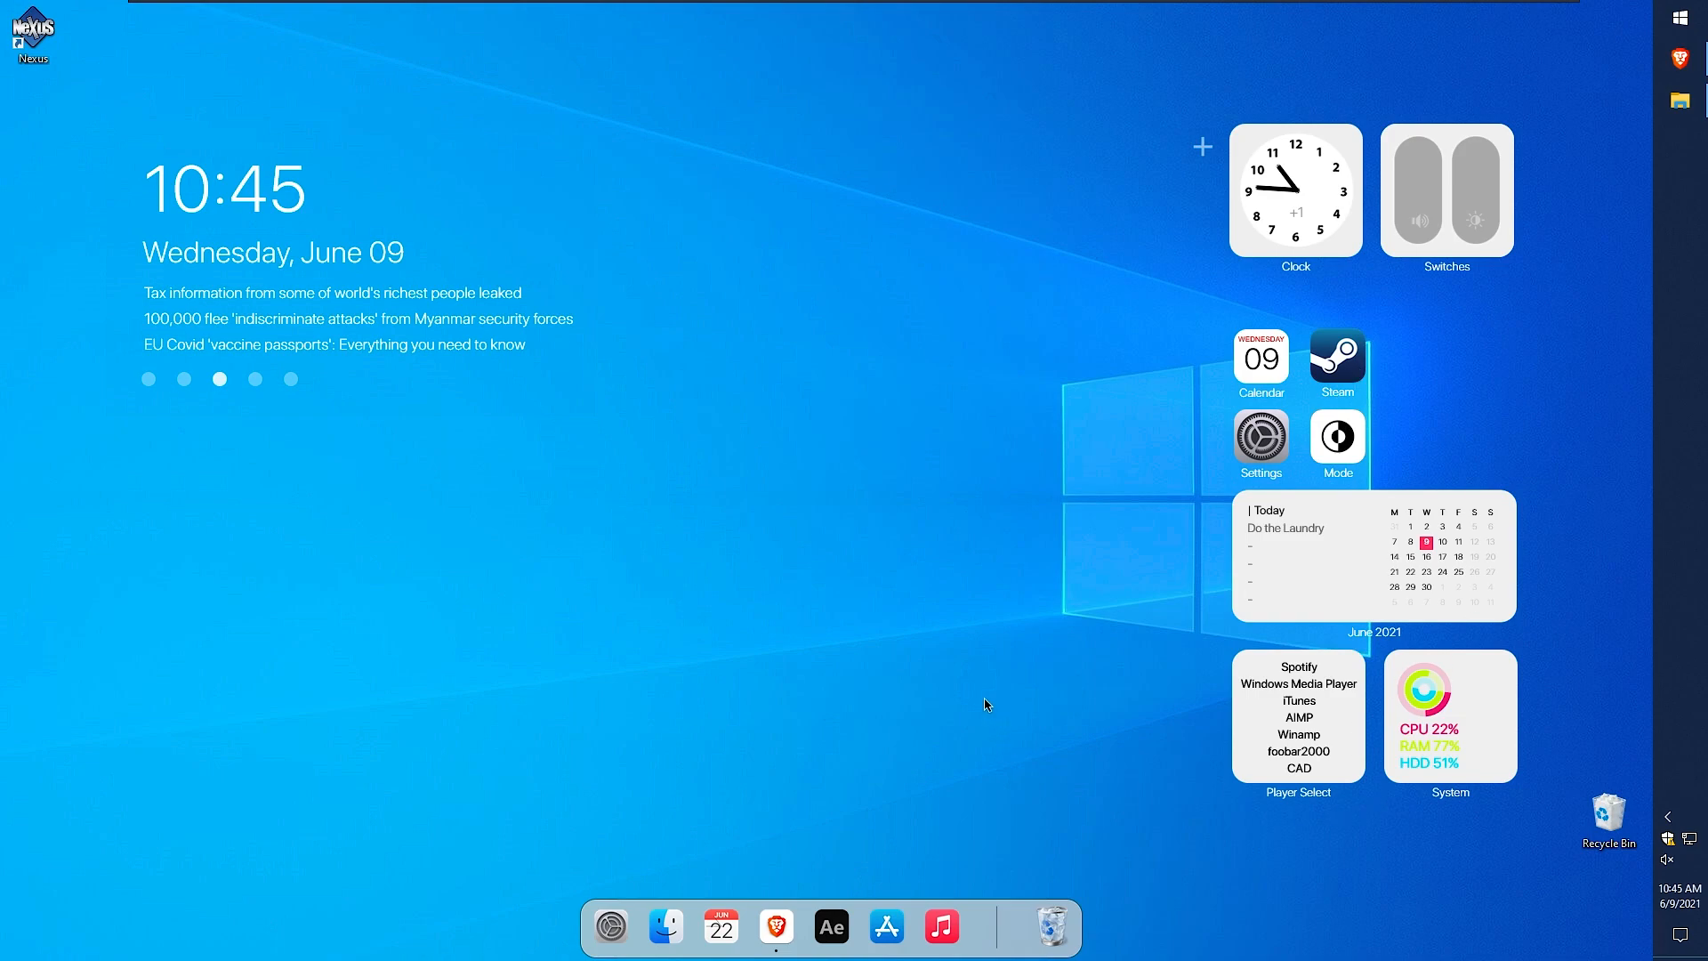
# - Hide the desktop icons and empty the recycler from the dock
pyautogui.rightClick(882, 597)
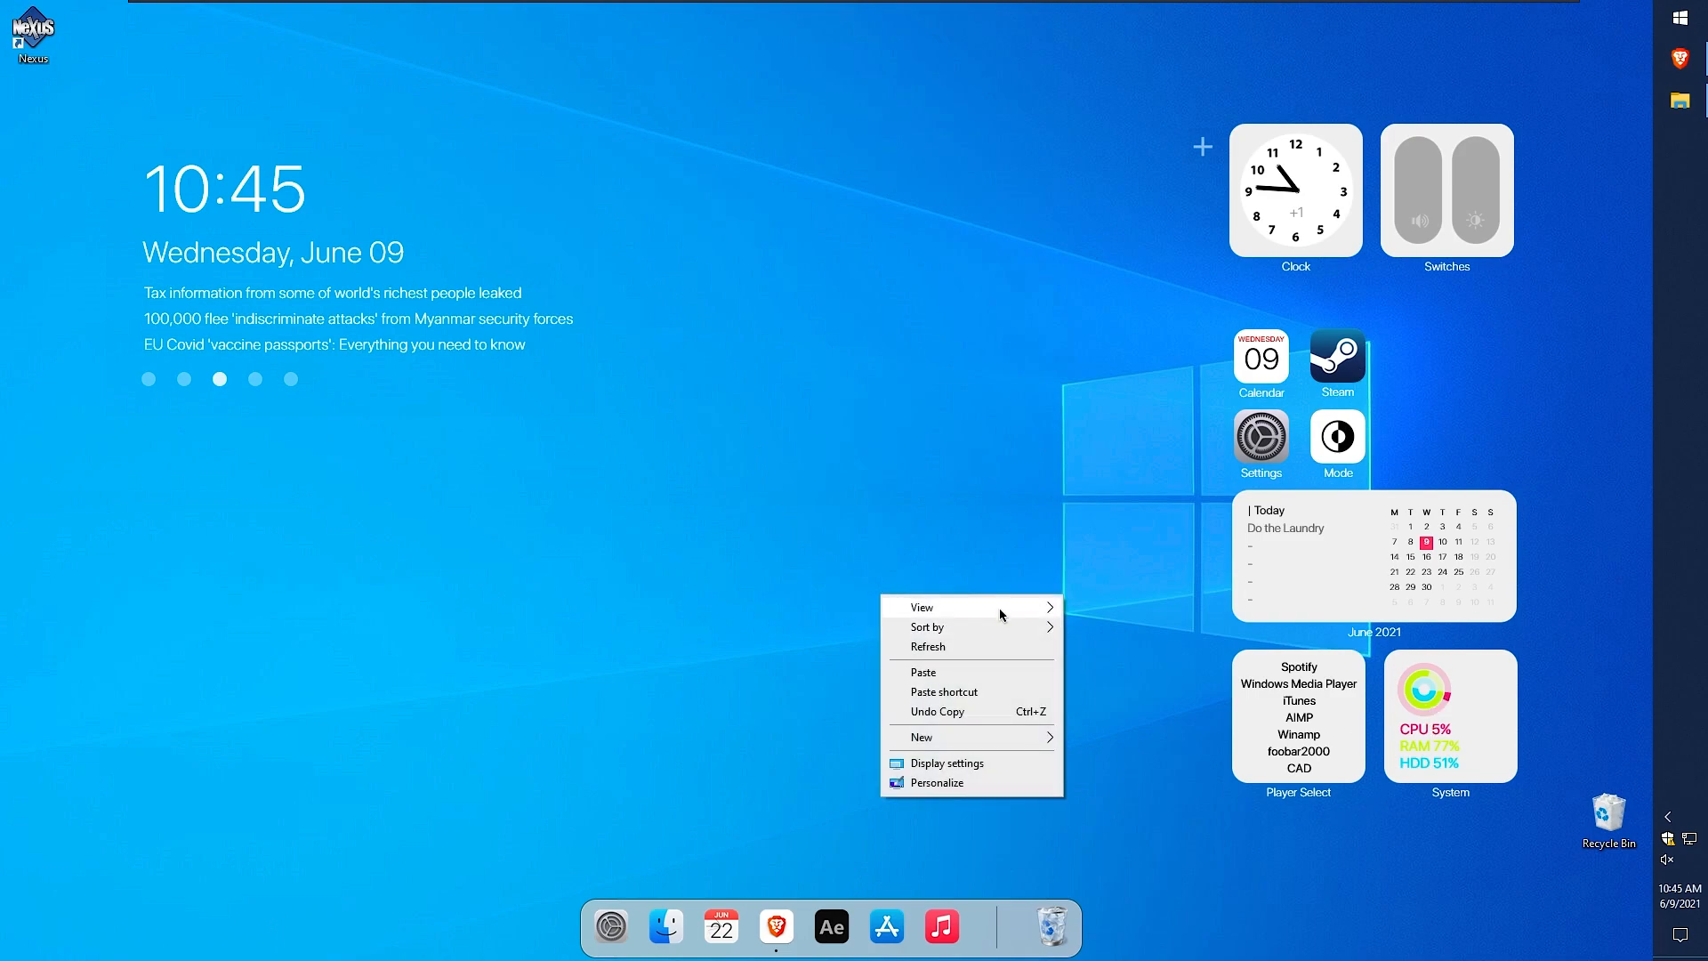
pyautogui.moveTo(1001, 612)
pyautogui.click(1157, 720)
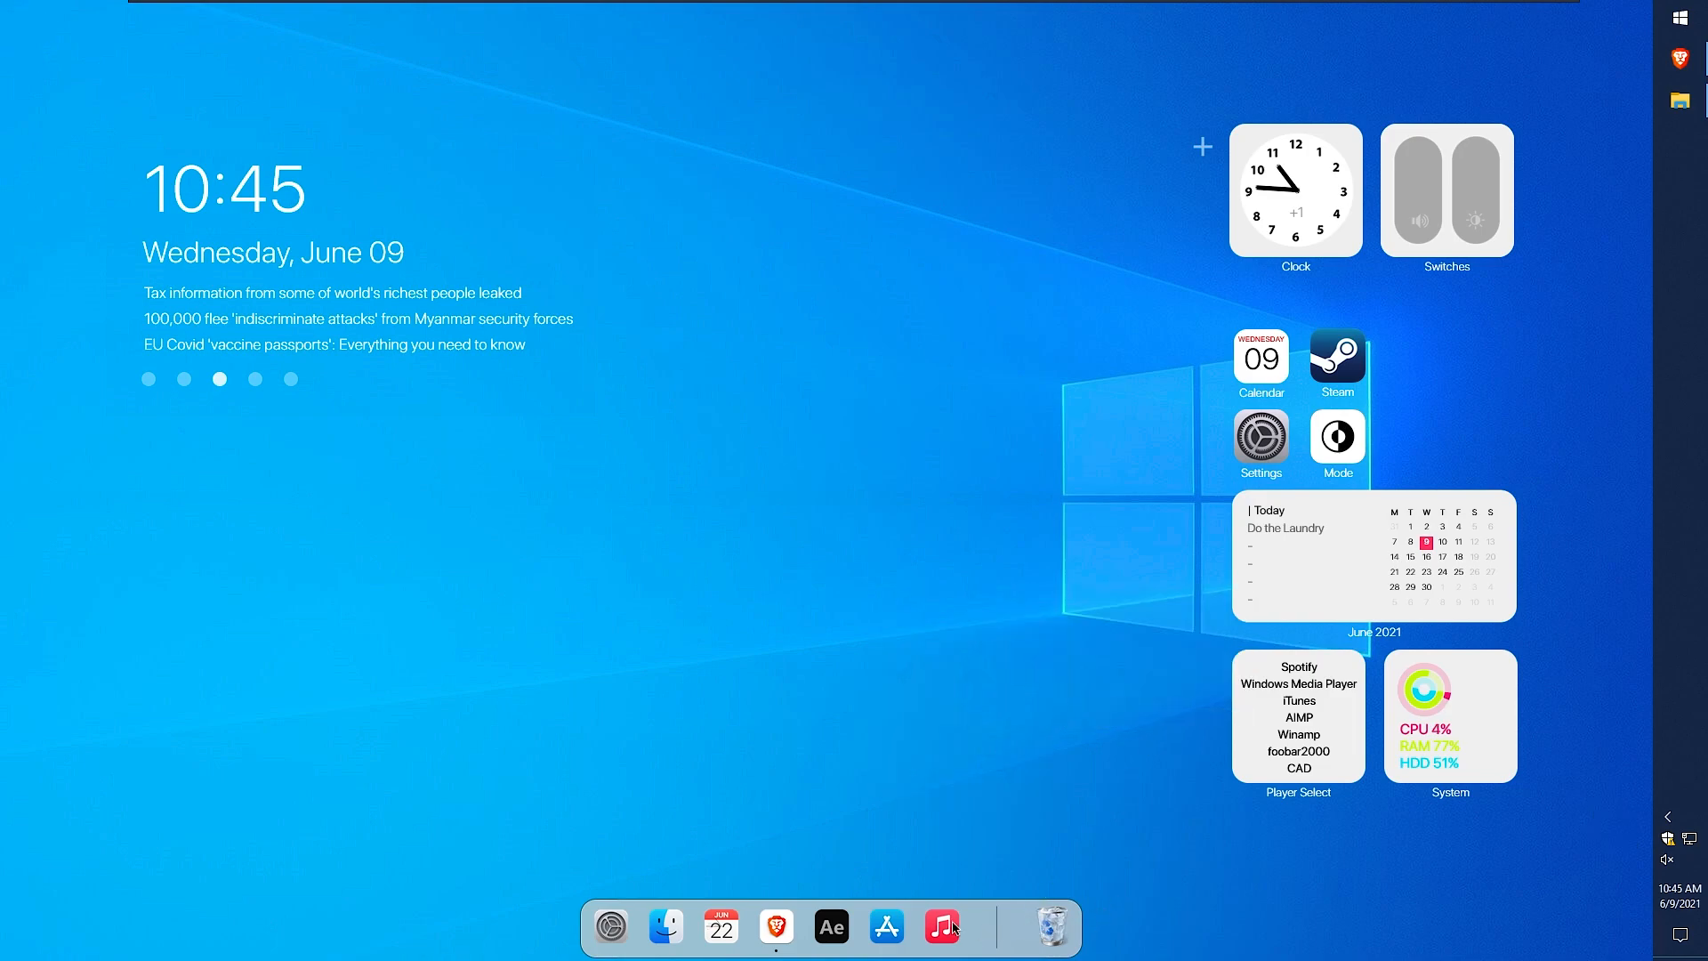
pyautogui.rightClick(1051, 925)
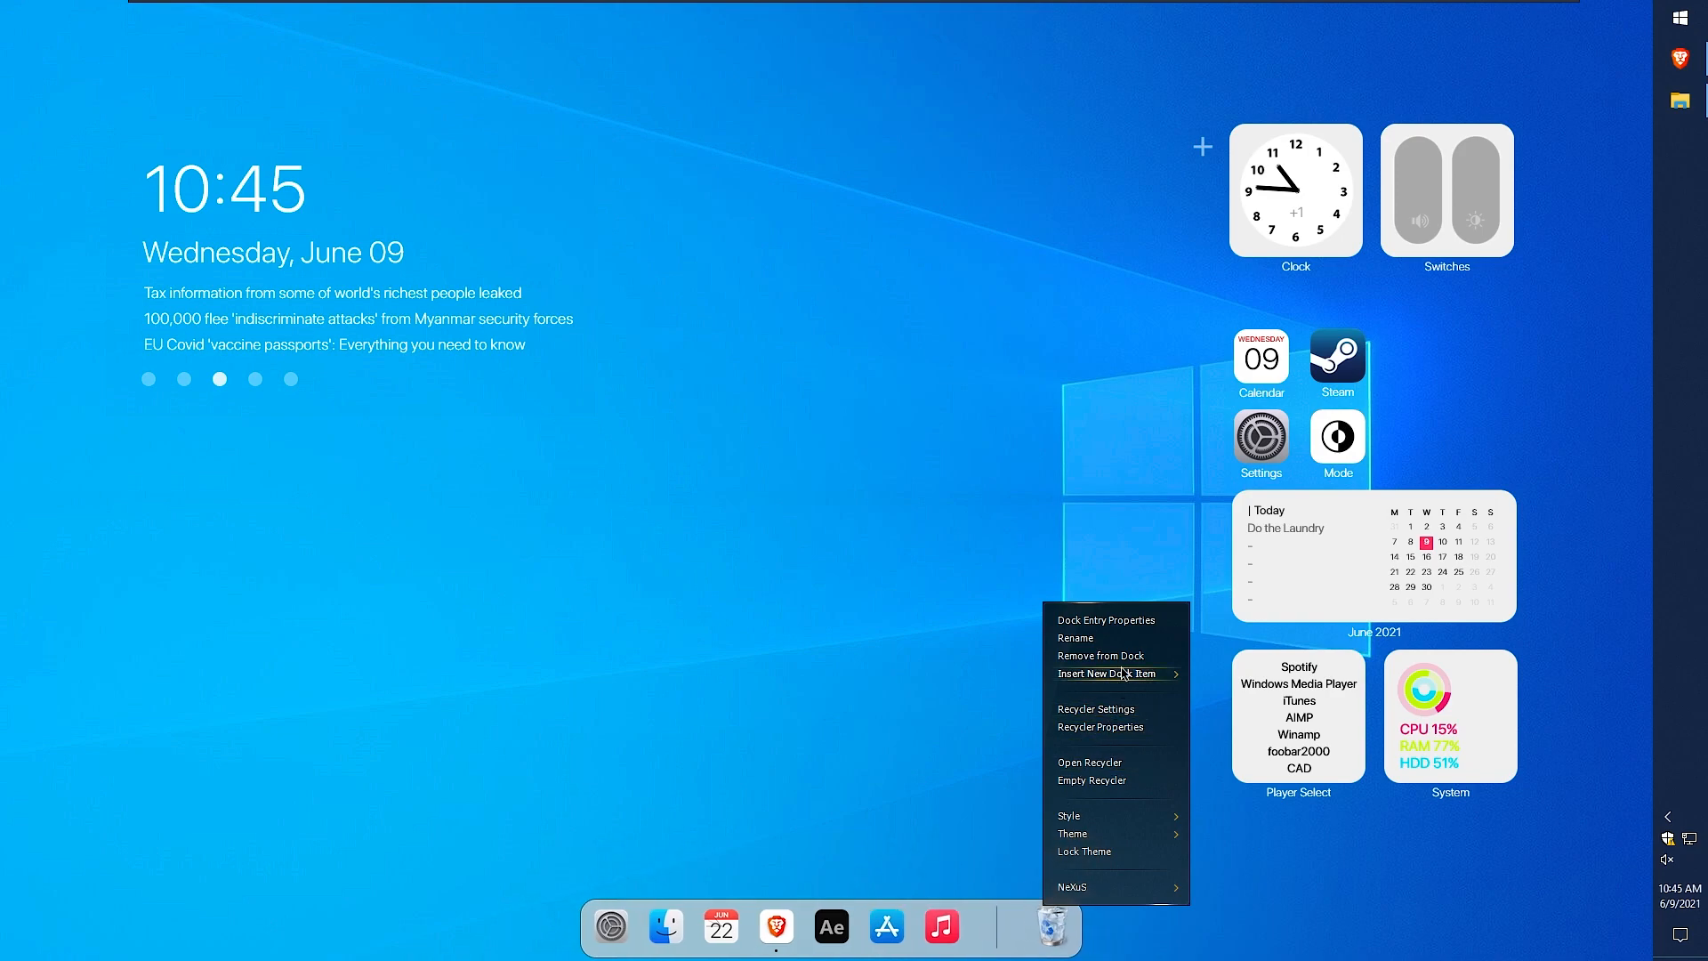
pyautogui.click(1124, 781)
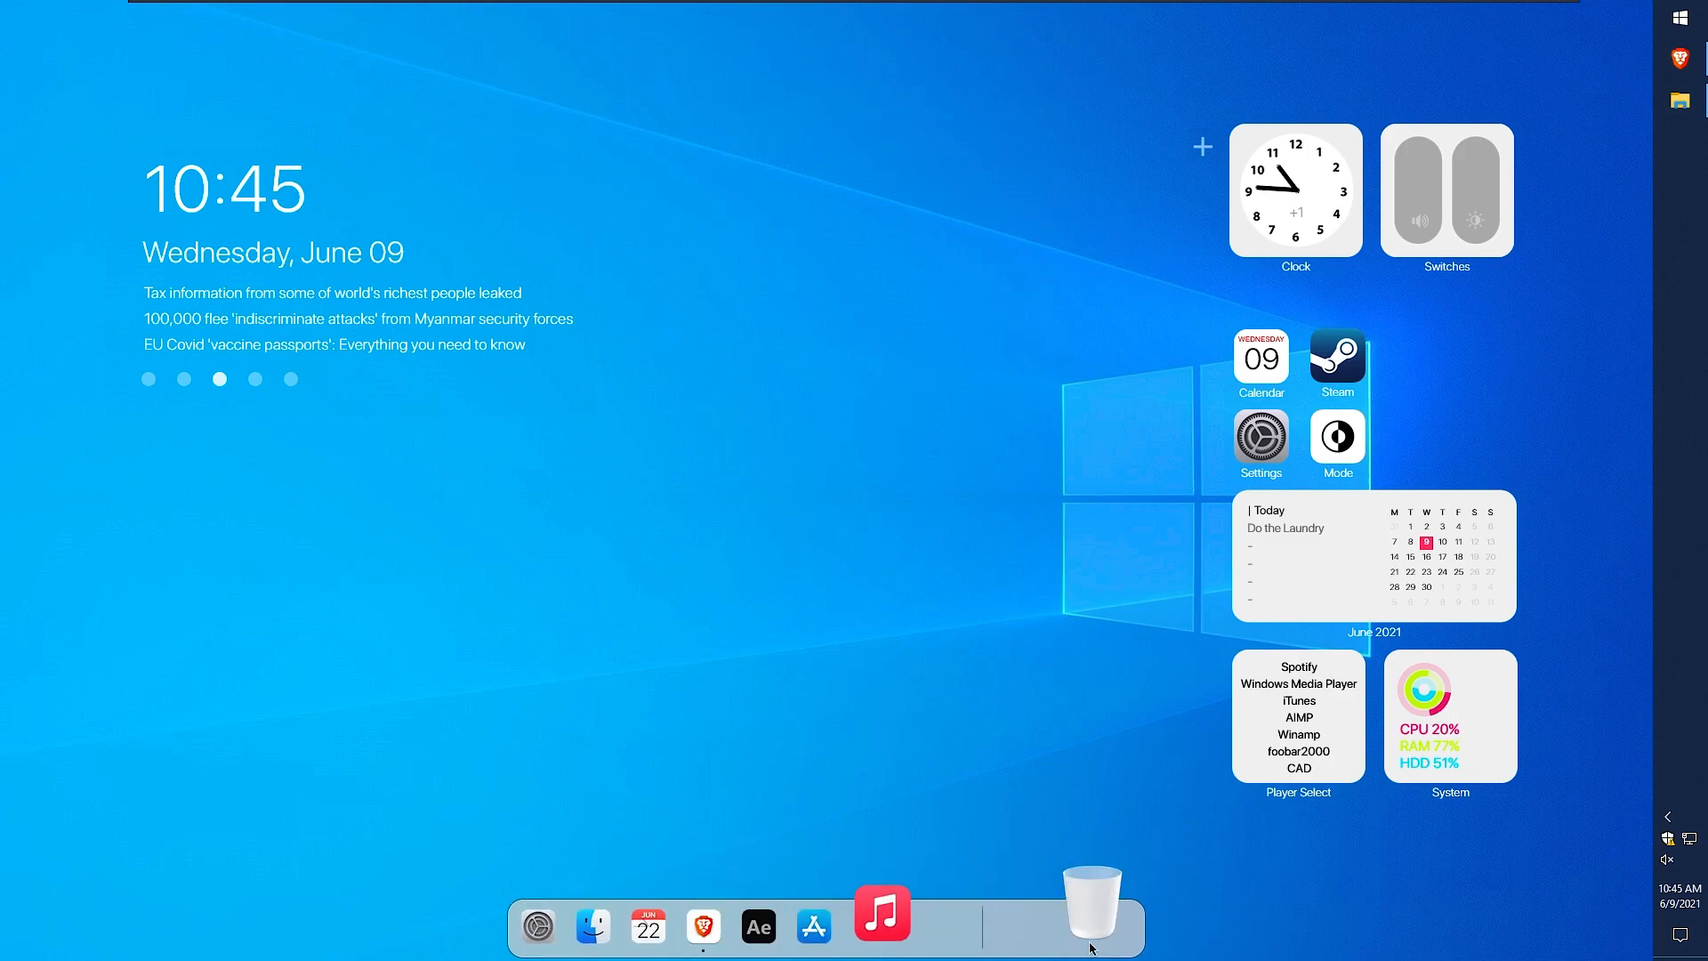
# - Install the droptop four skin from the Downloads folder with the included skins loaded
pyautogui.click(1680, 105)
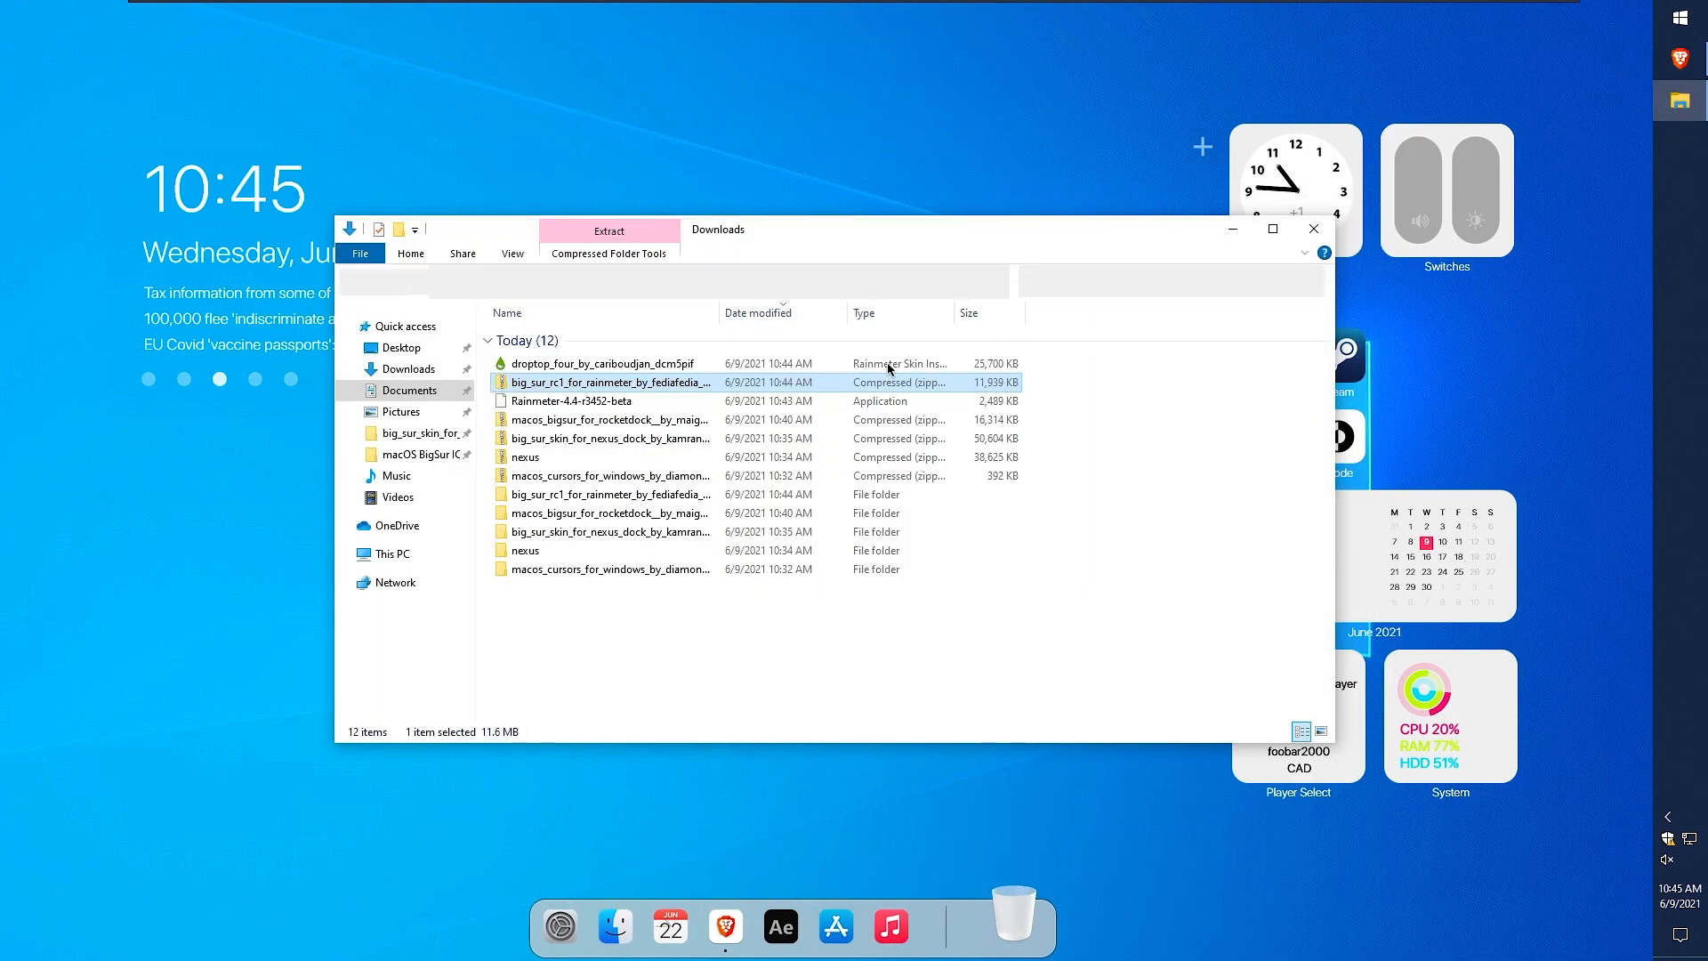
pyautogui.click(623, 365)
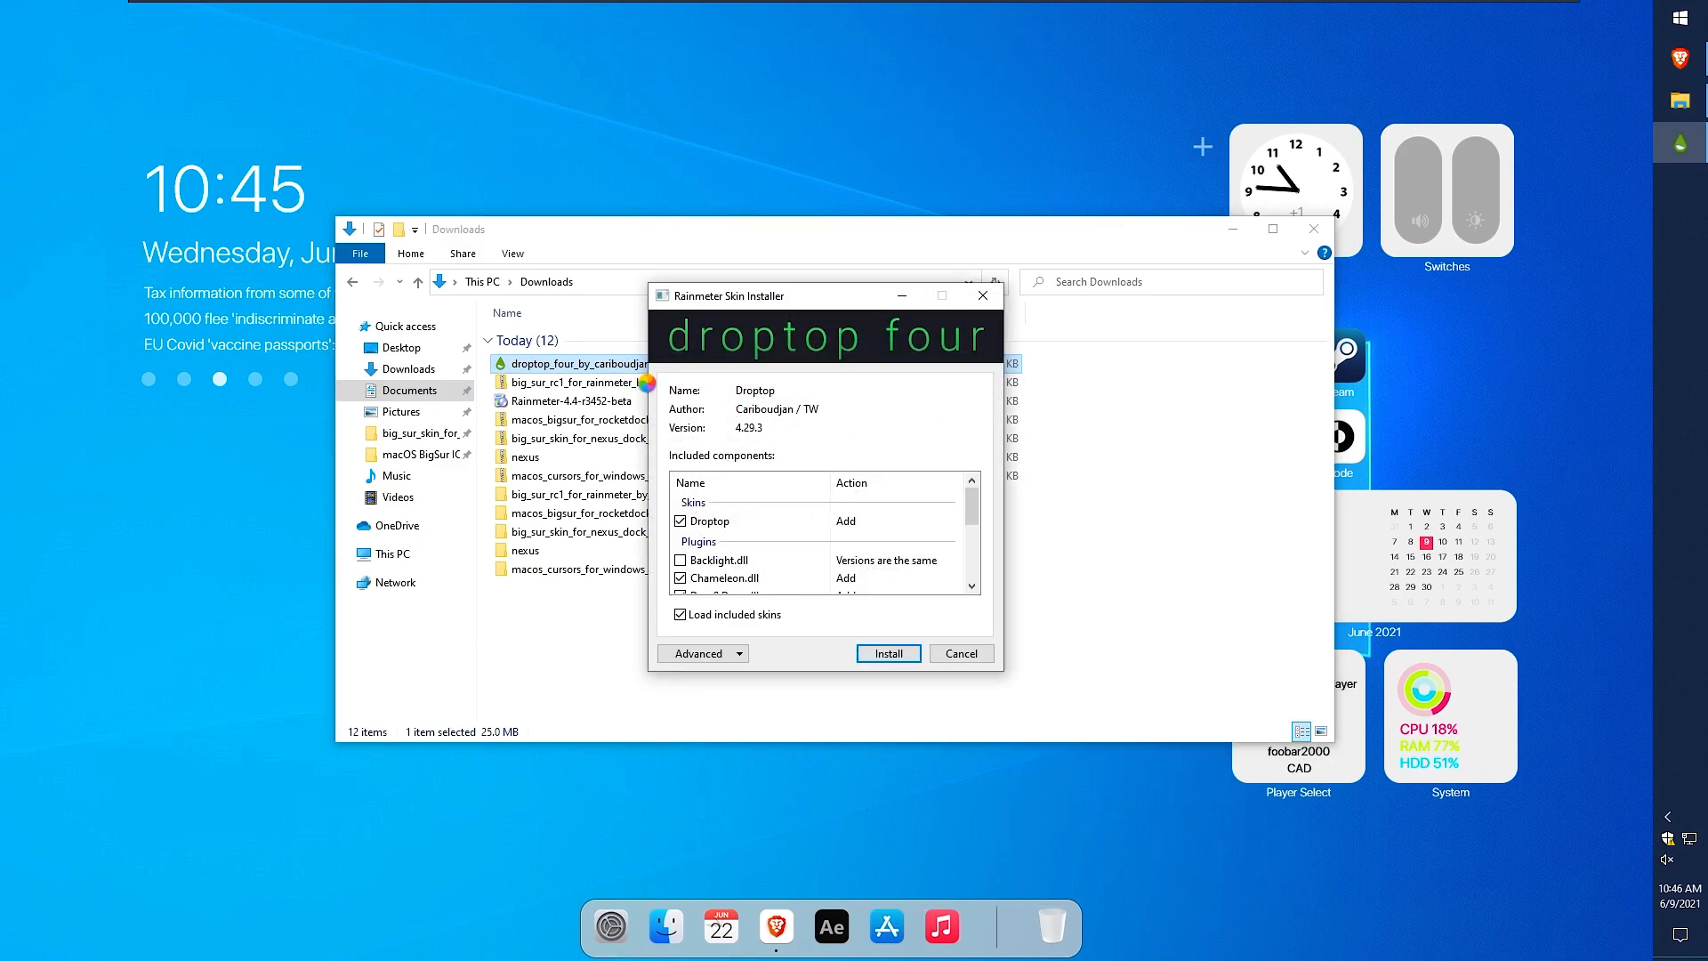
pyautogui.click(888, 654)
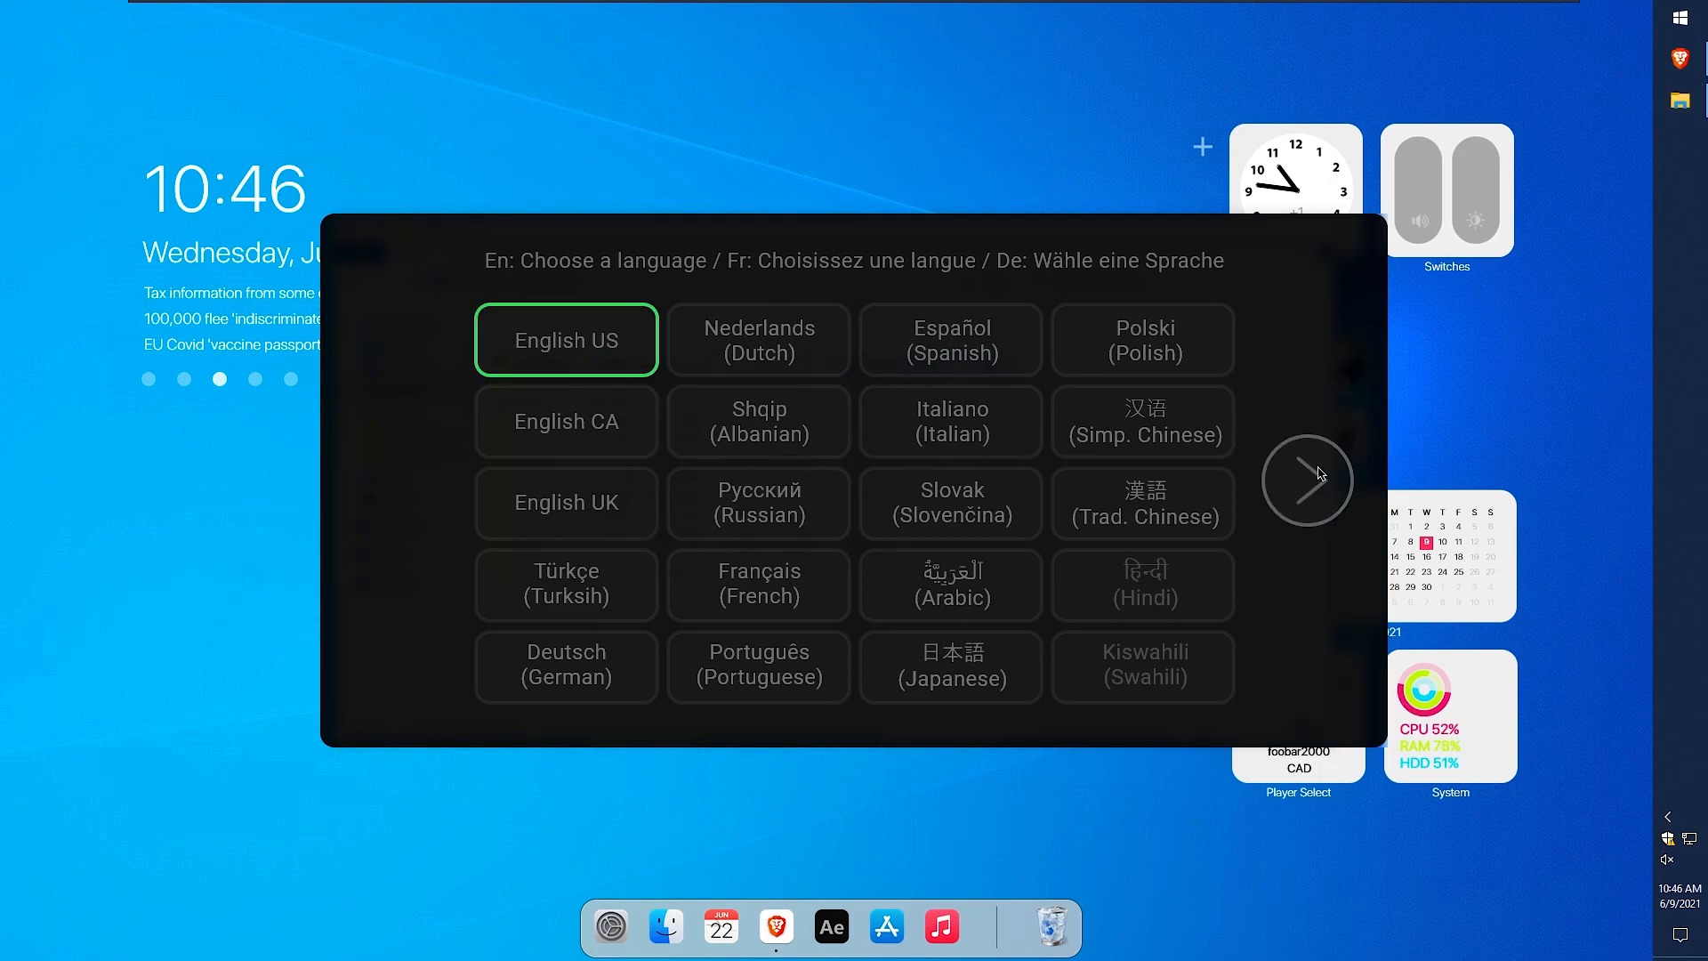
# - Configure Droptop with English US, Always show Droptop, Spotify as media player, the Apple home button and the Small bar size
pyautogui.click(1317, 474)
pyautogui.click(985, 349)
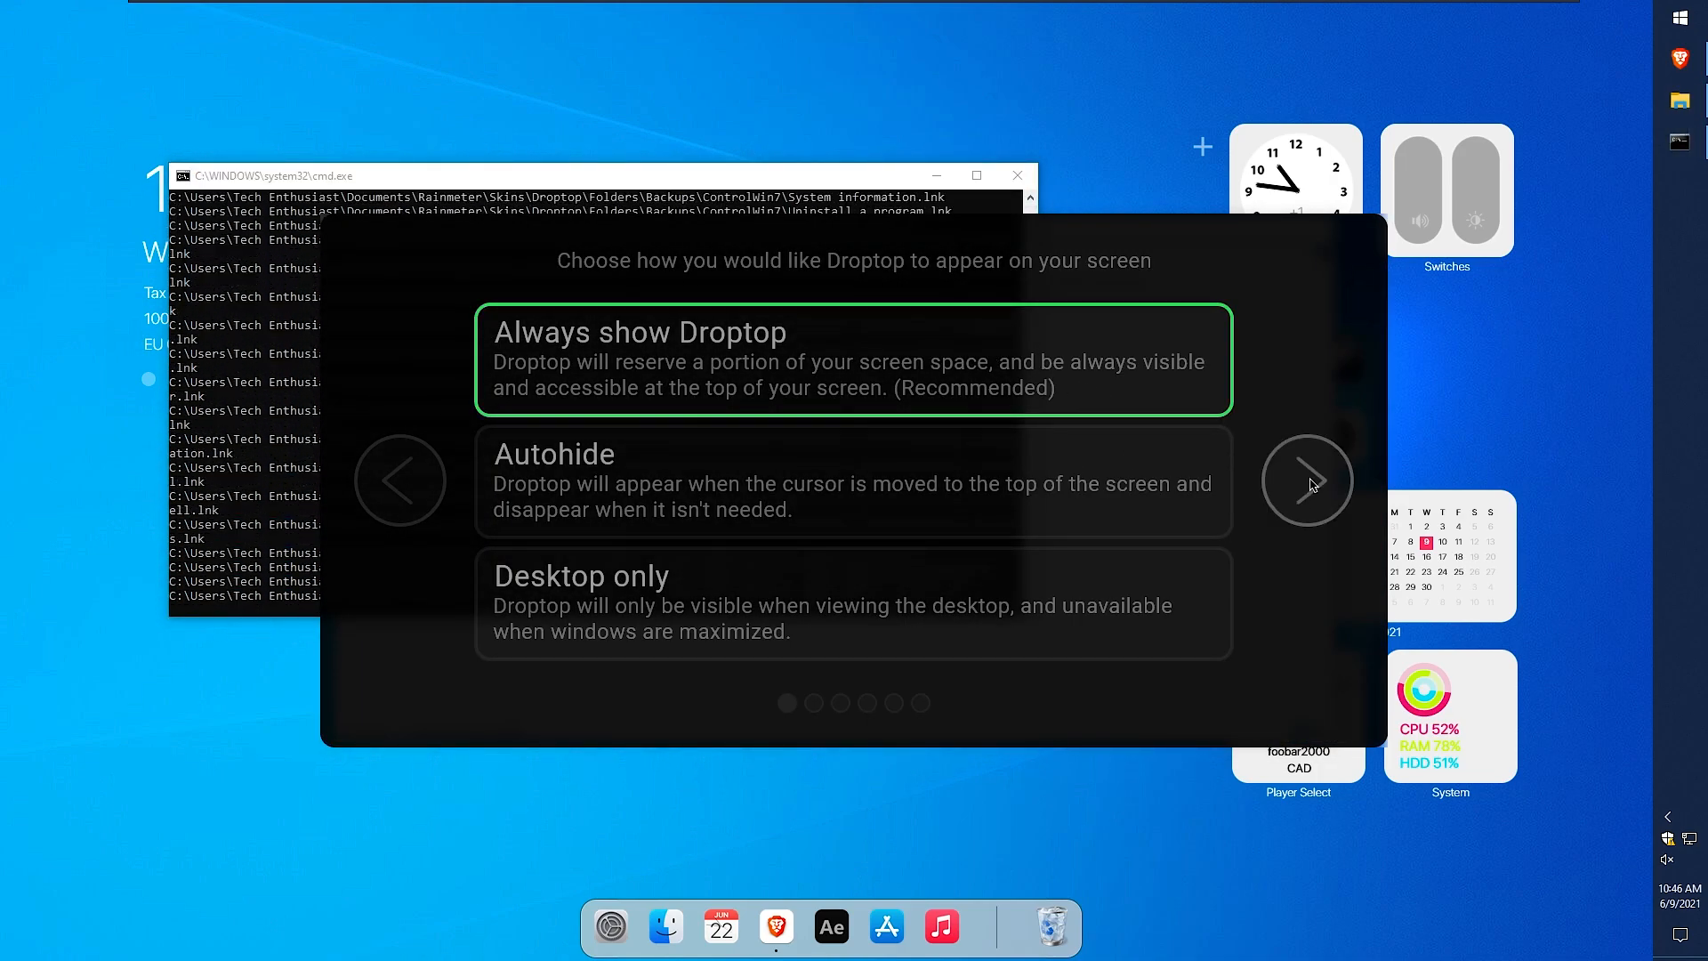
pyautogui.click(1064, 410)
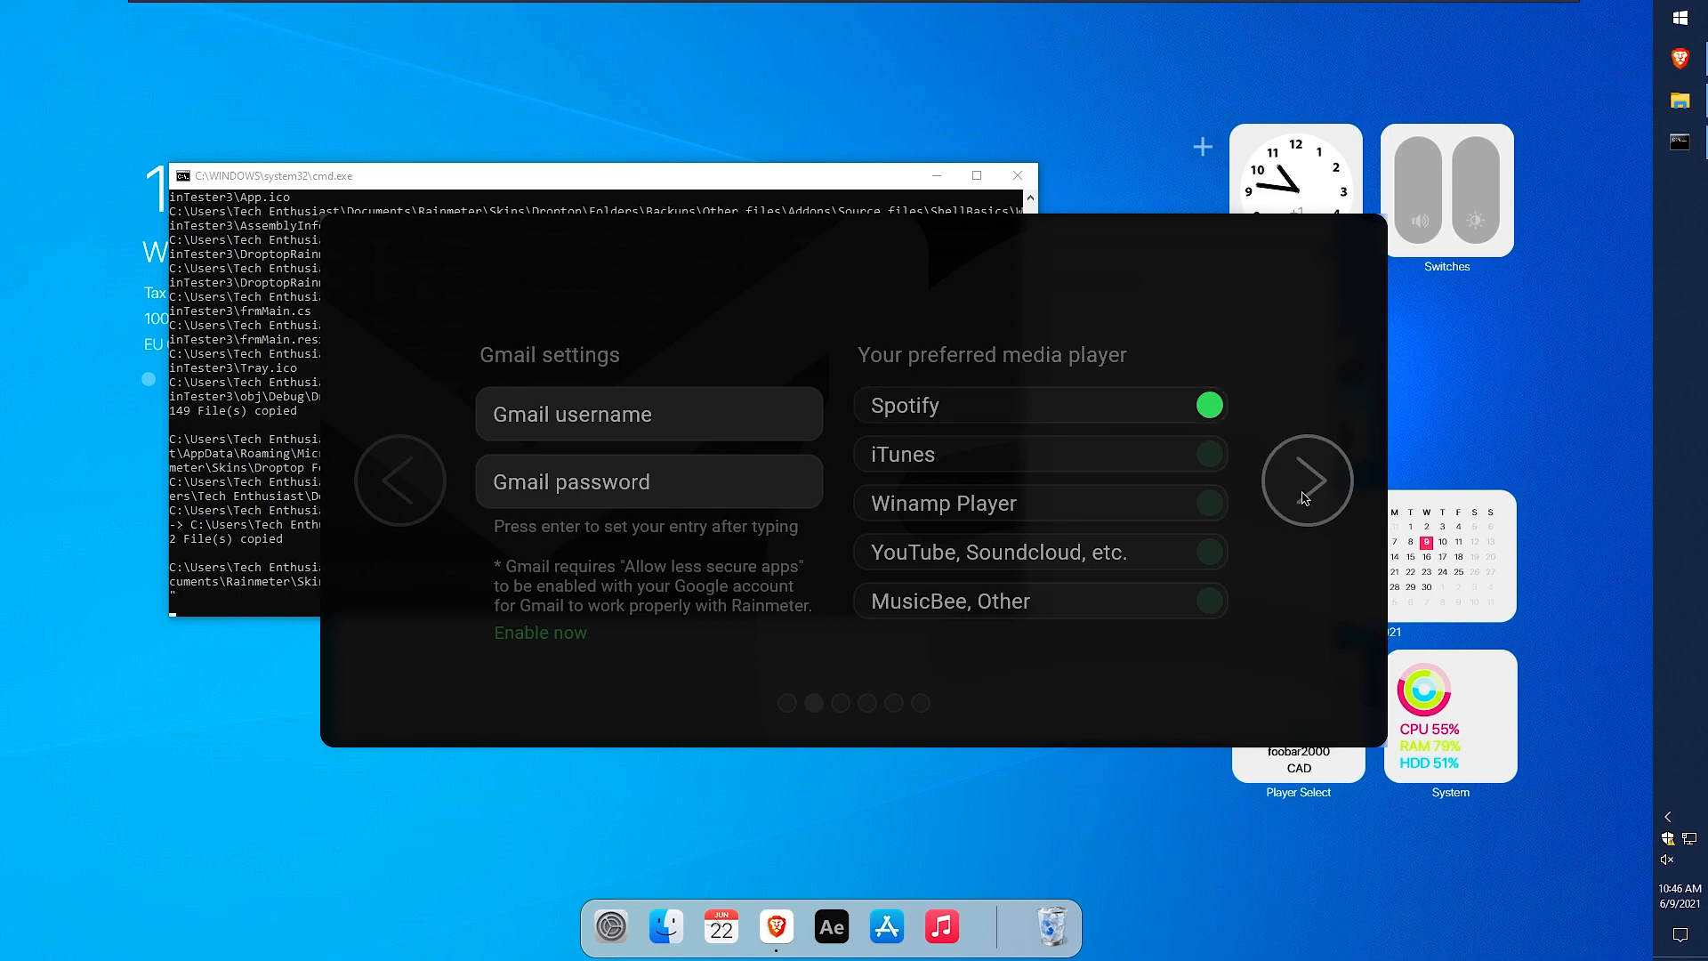
pyautogui.click(476, 399)
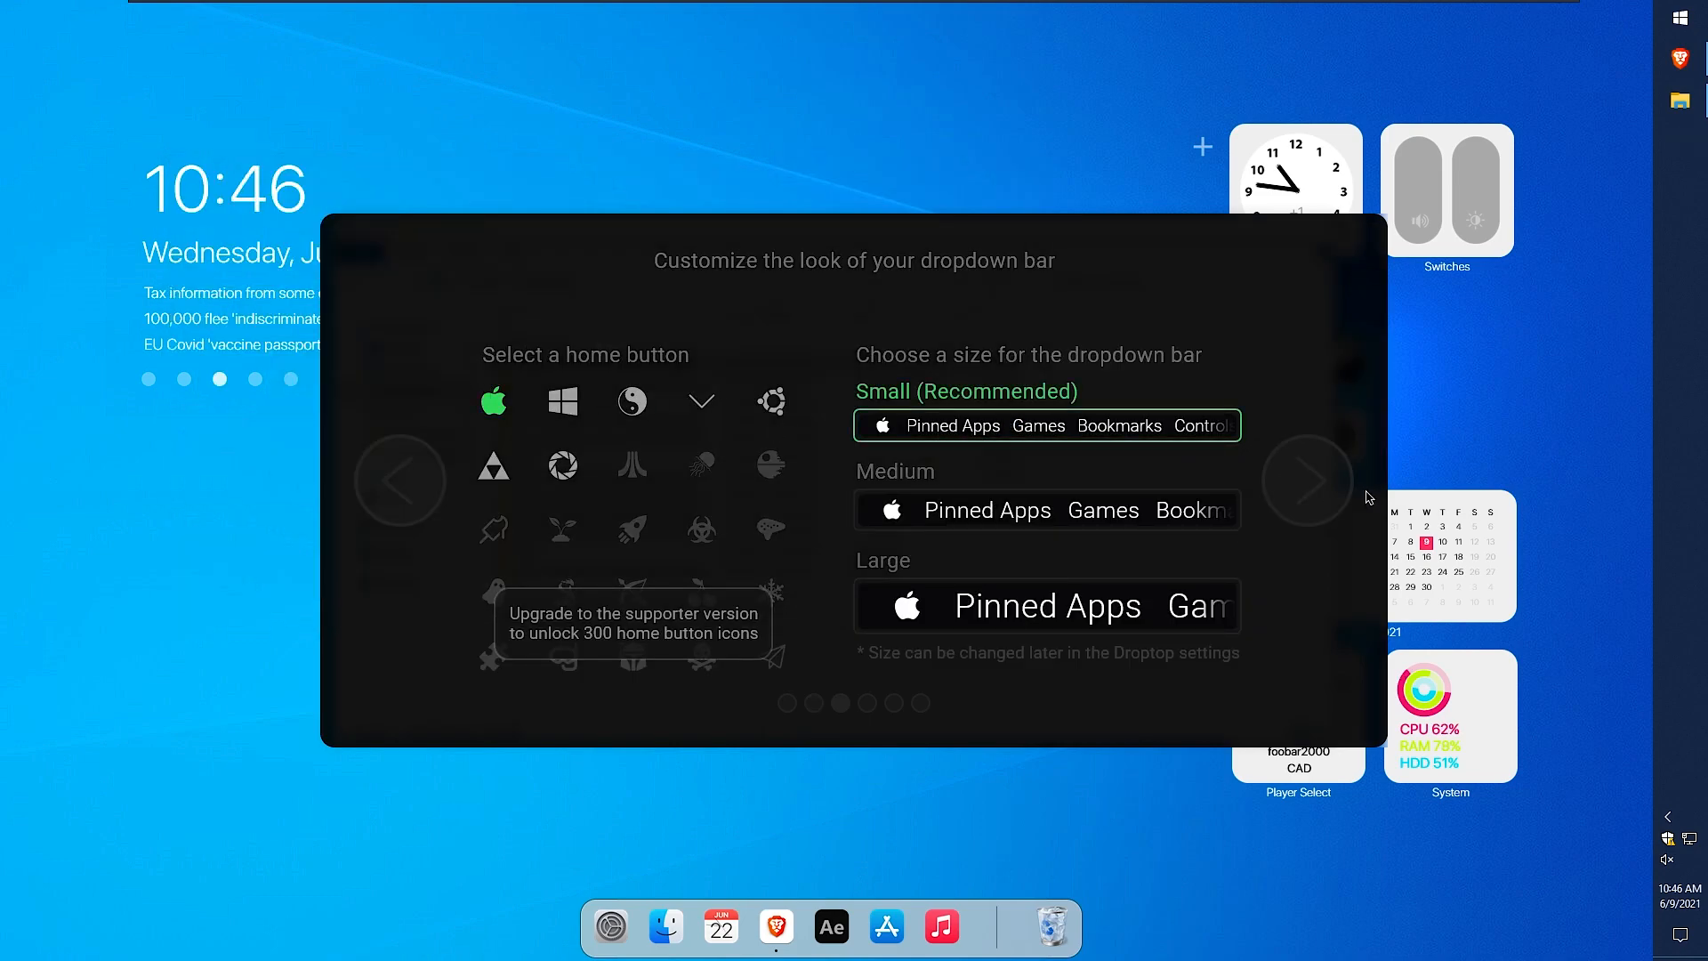
pyautogui.click(1330, 485)
# - Choose the Default color option and the Free basic version, and finish the Droptop setup by postponing support with Maybe later
pyautogui.click(753, 386)
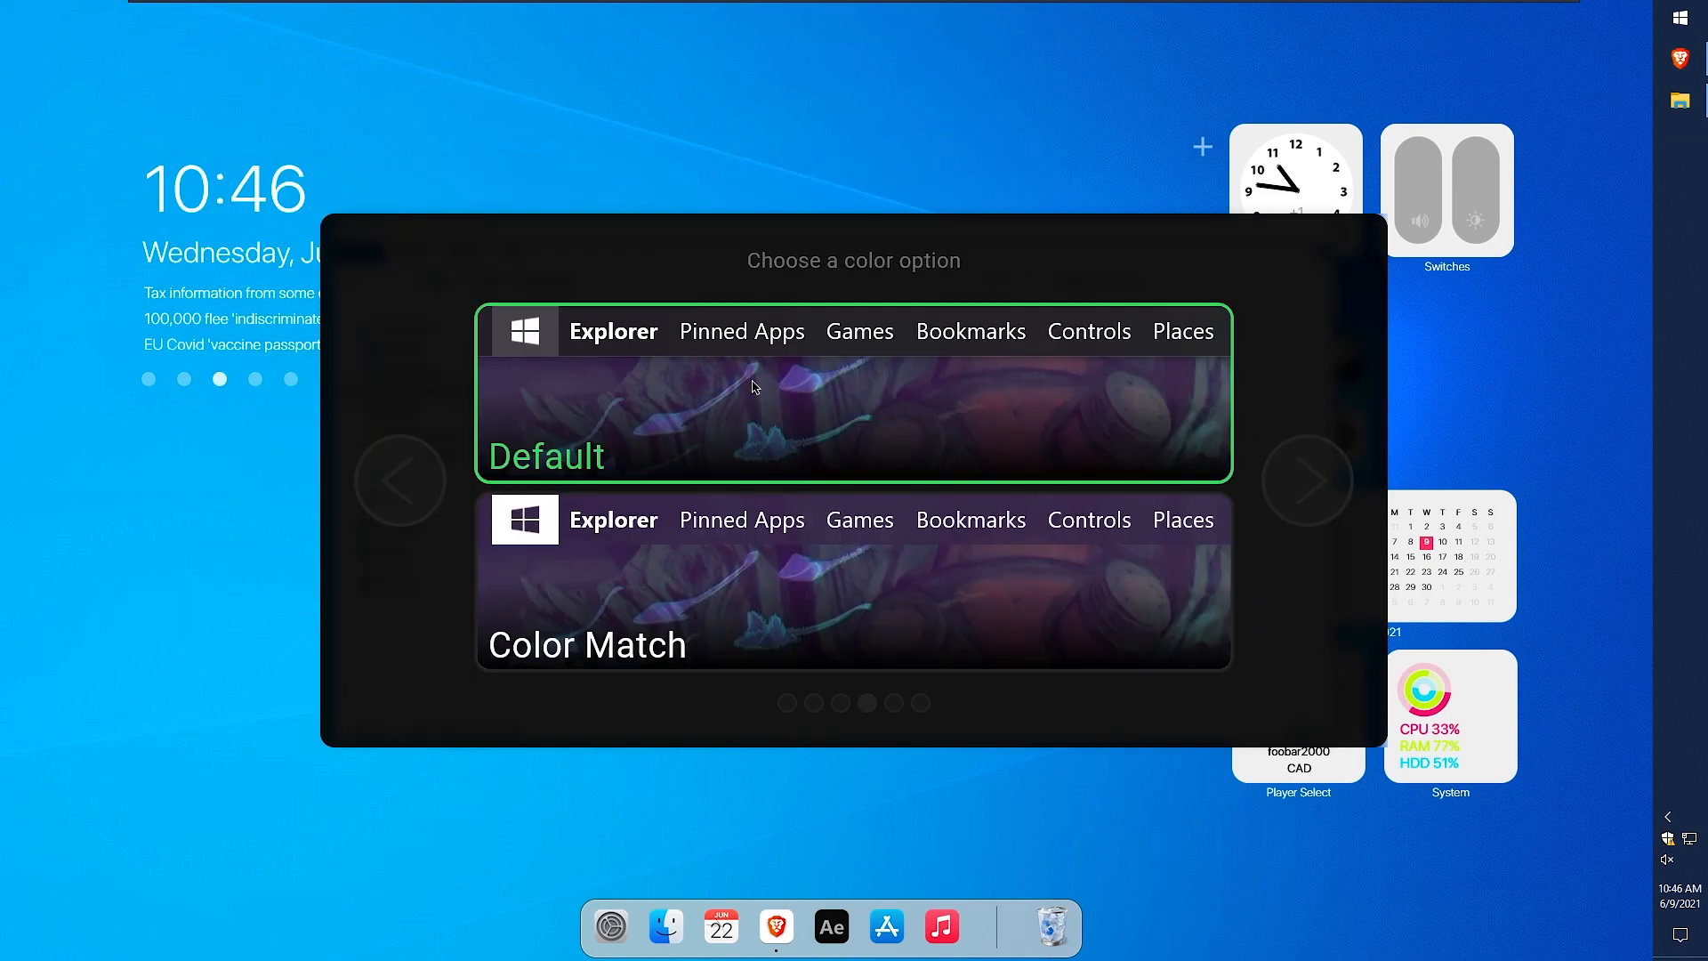
pyautogui.click(1328, 457)
pyautogui.click(1058, 406)
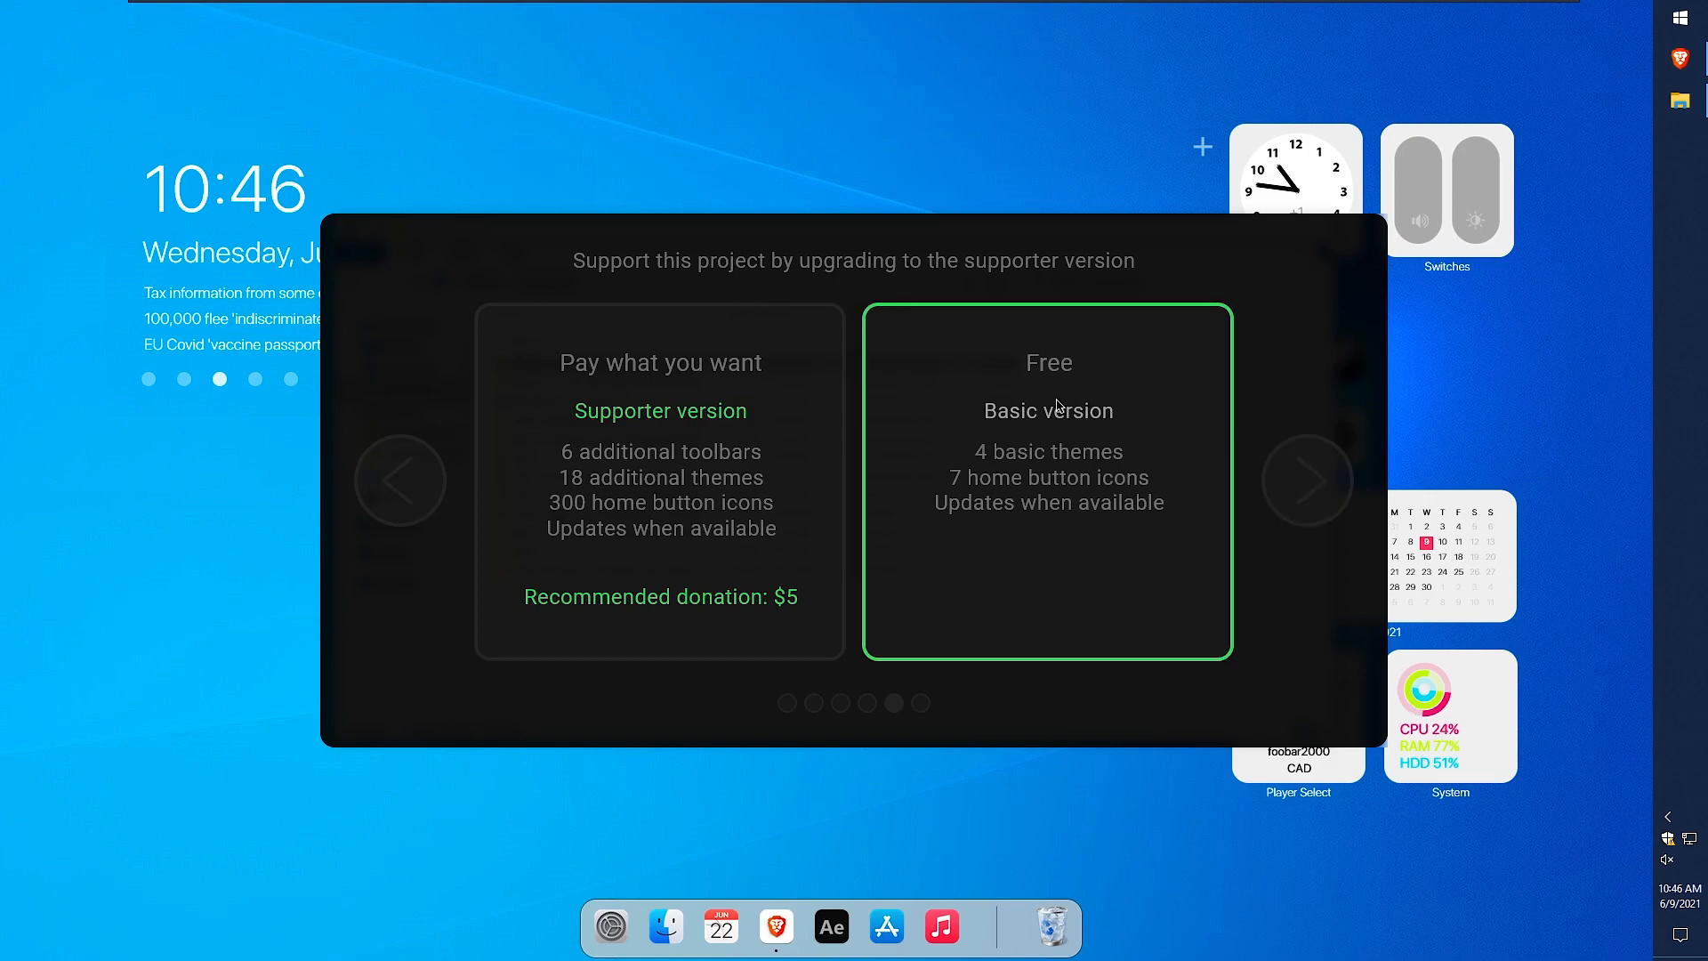
pyautogui.click(1332, 484)
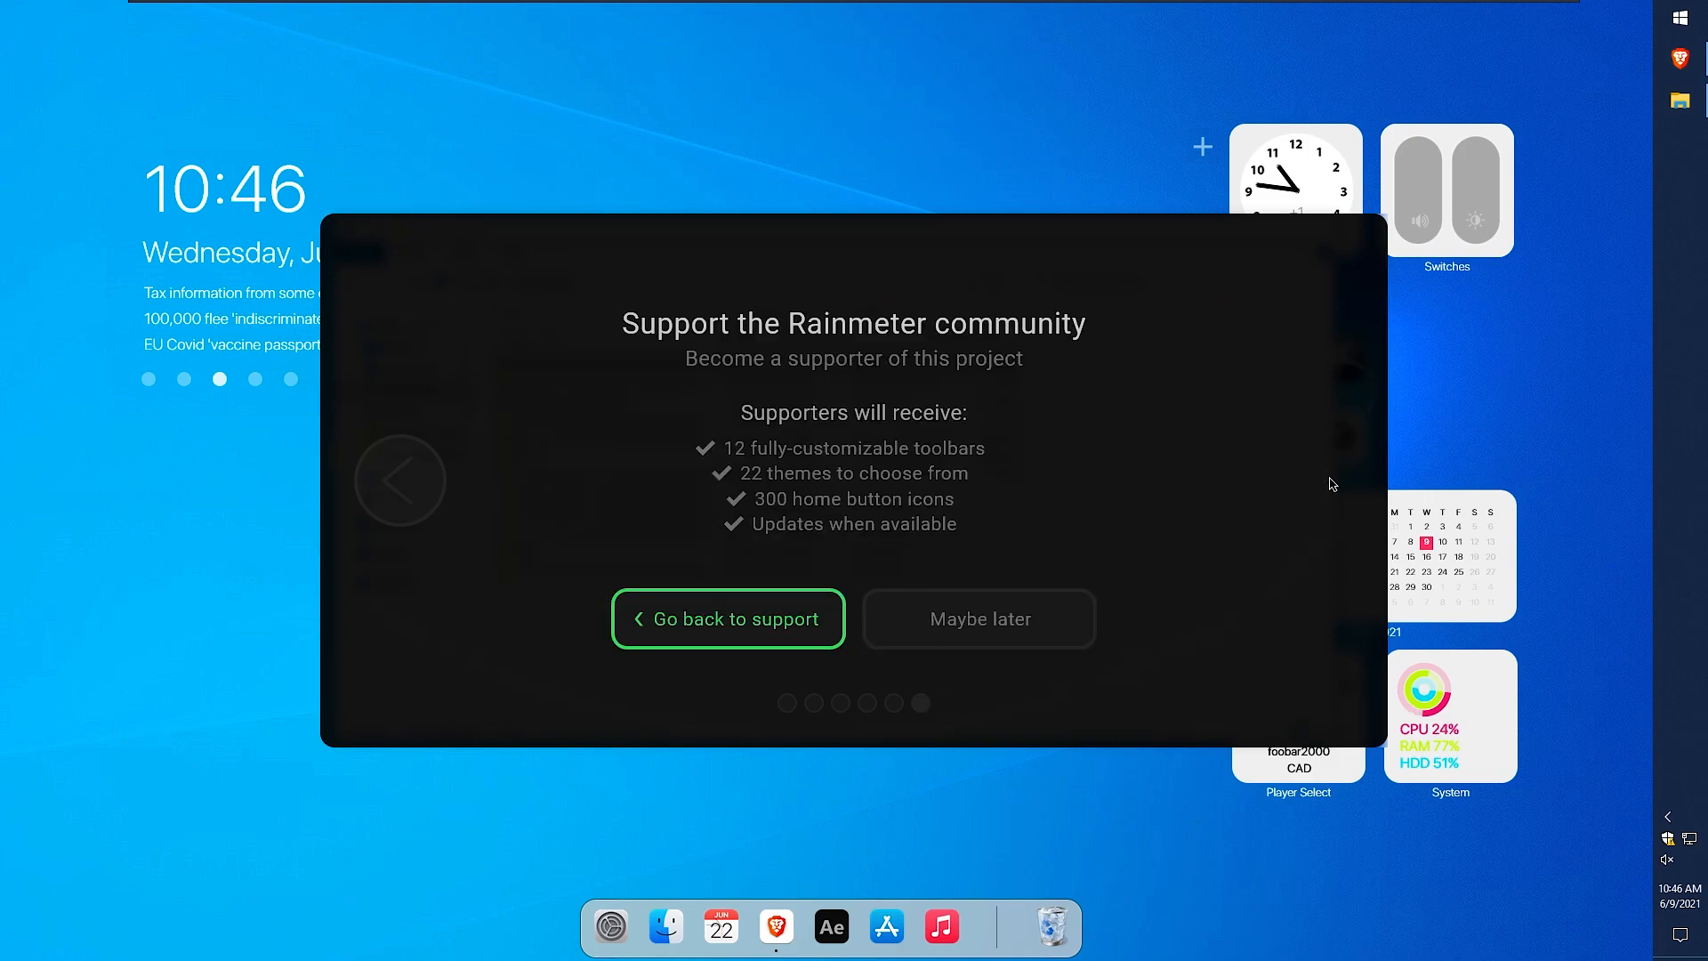
pyautogui.click(1034, 624)
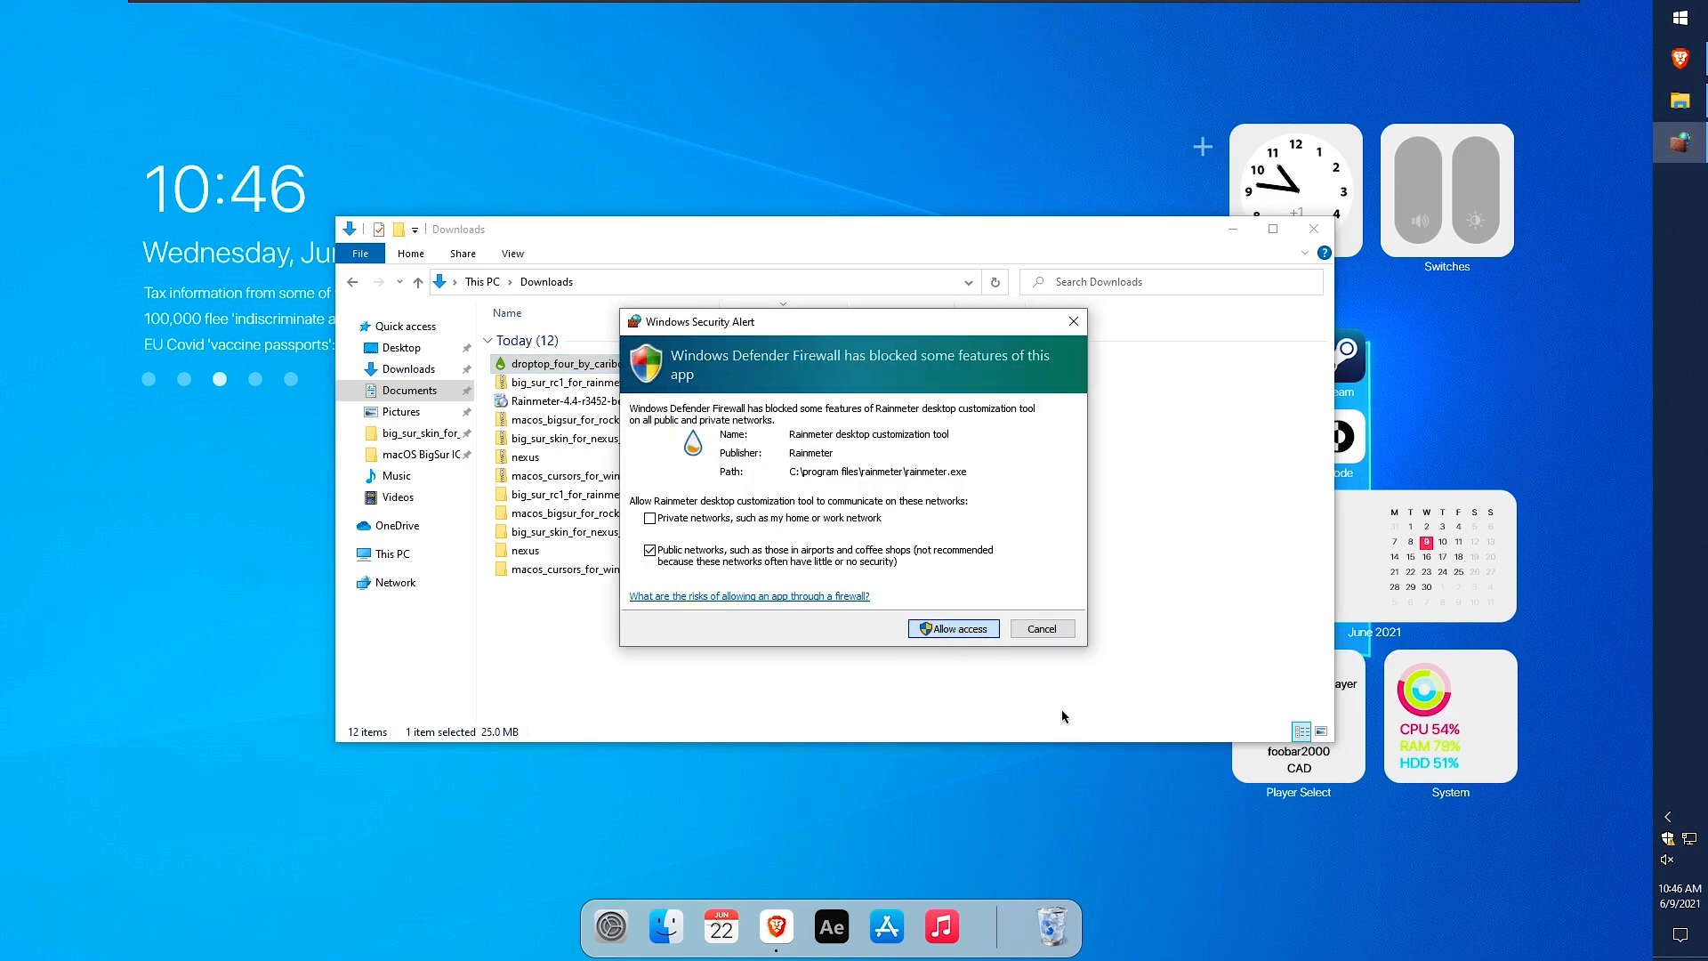
# - Allow Rainmeter through Windows Defender Firewall on public networks and close the Downloads window
pyautogui.press('Return')
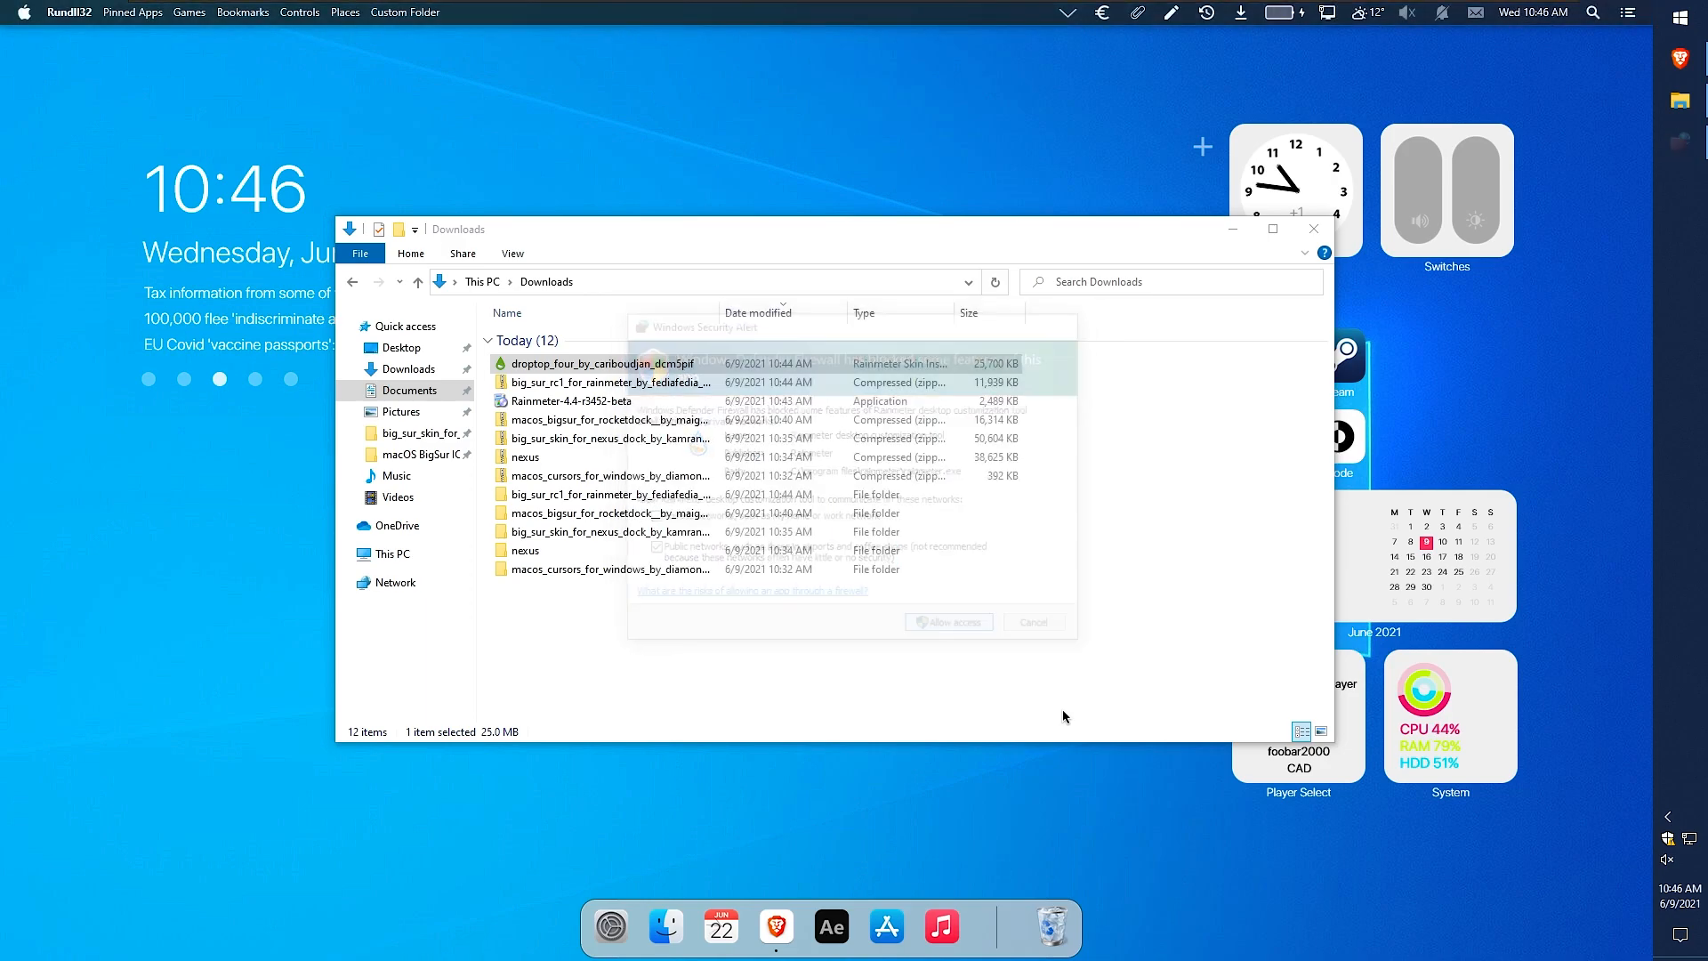
pyautogui.click(1278, 245)
pyautogui.click(1313, 231)
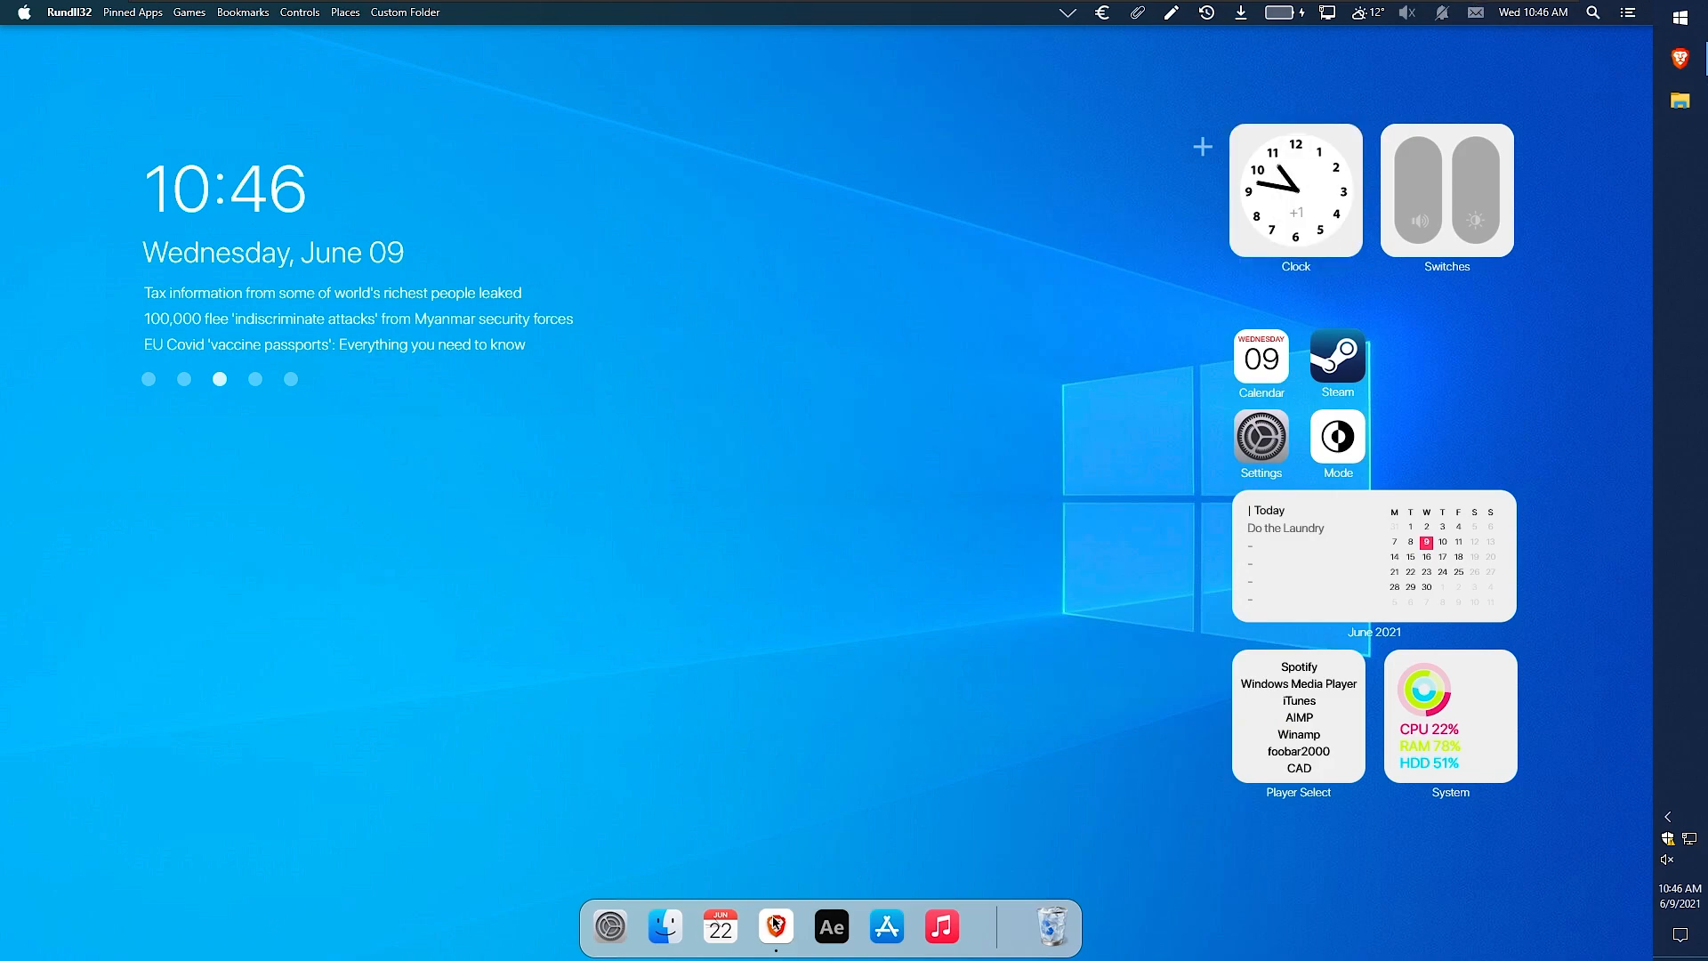
# - Switch to Brave, save the Monterey.jpg wallpaper to the Downloads folder, and close the browser
pyautogui.click(776, 923)
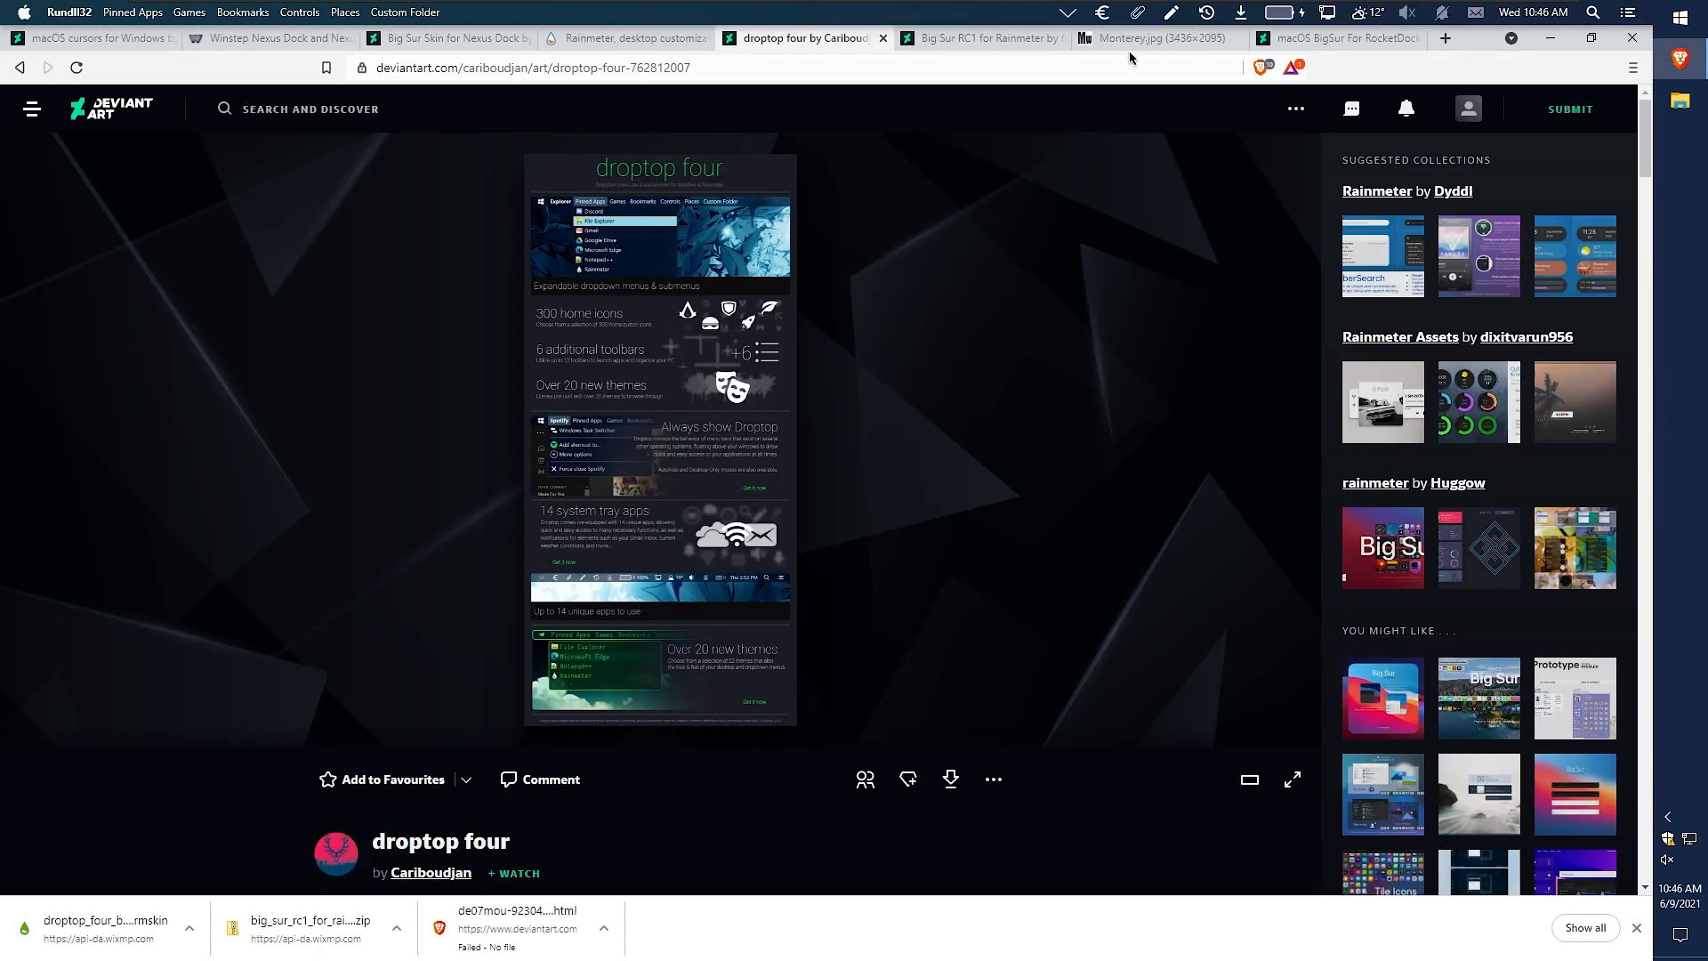
pyautogui.click(1131, 44)
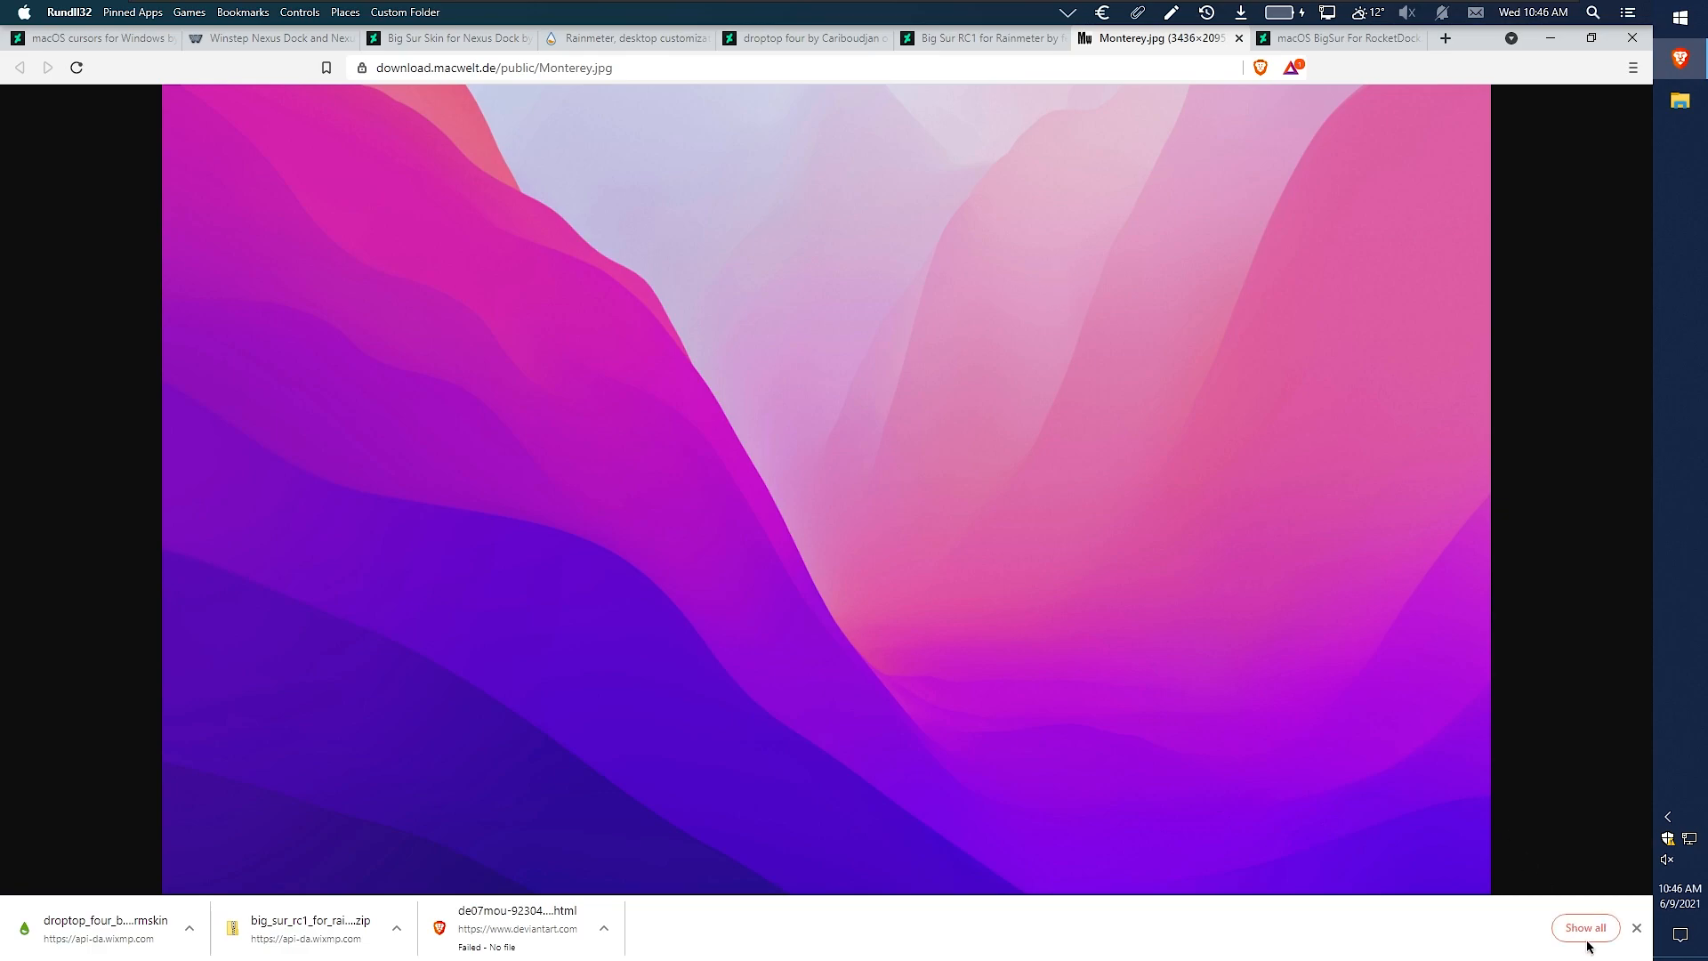
pyautogui.rightClick(961, 318)
pyautogui.click(1002, 351)
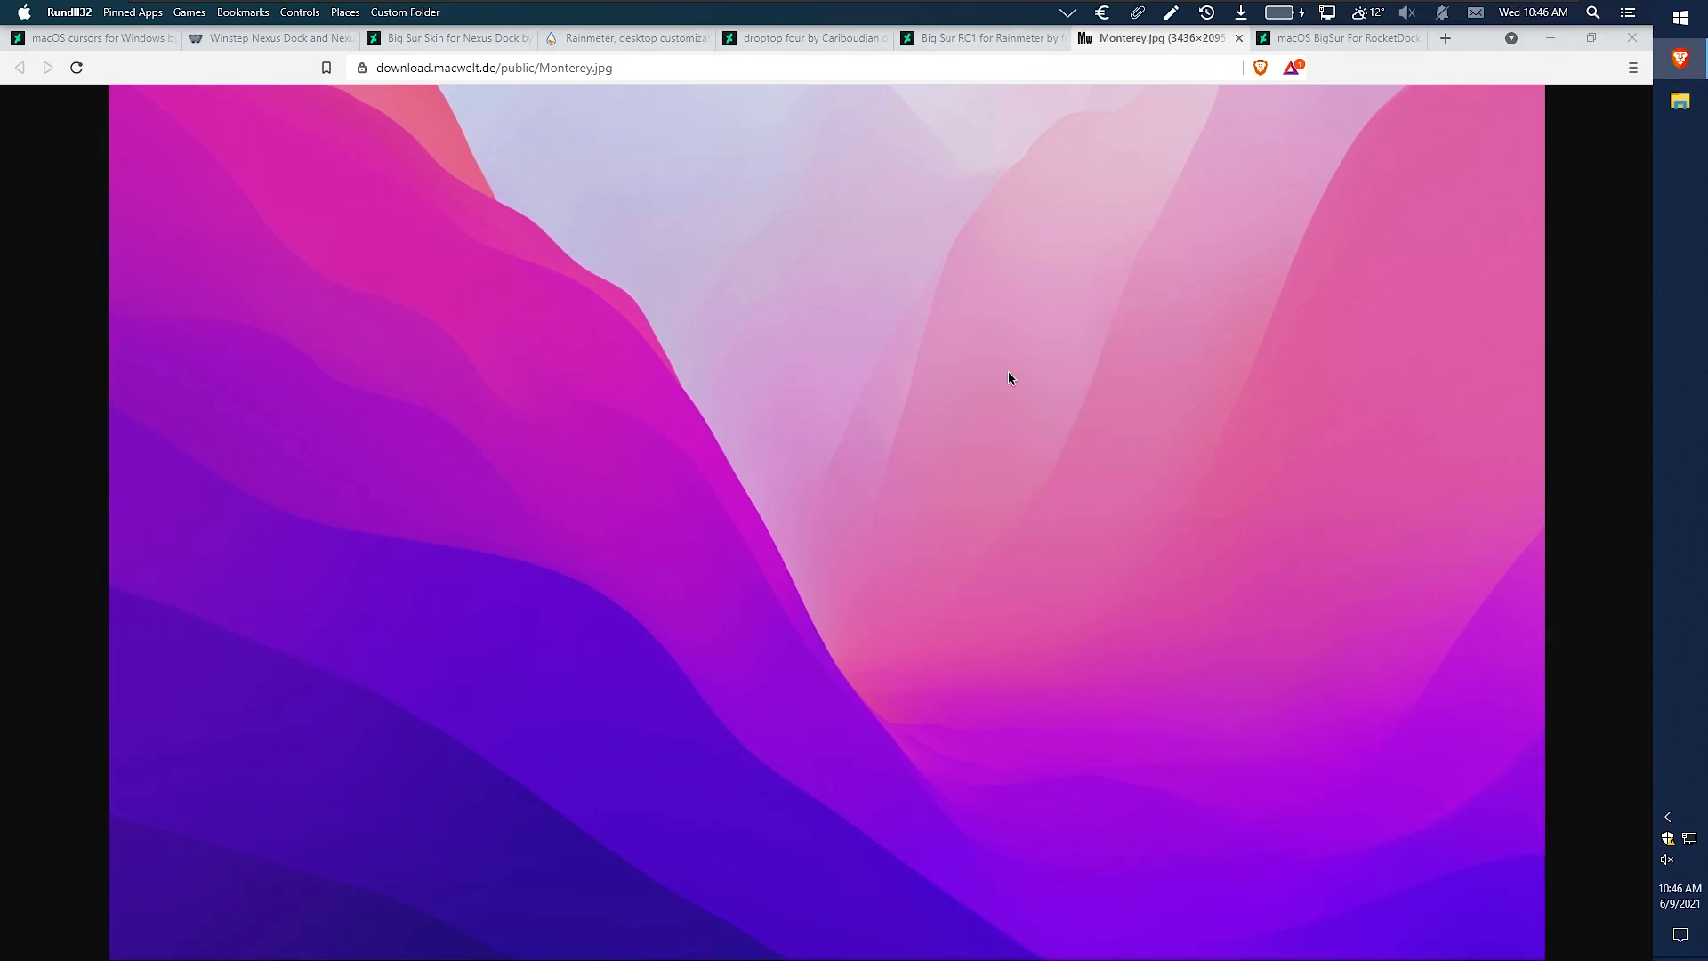
pyautogui.click(704, 476)
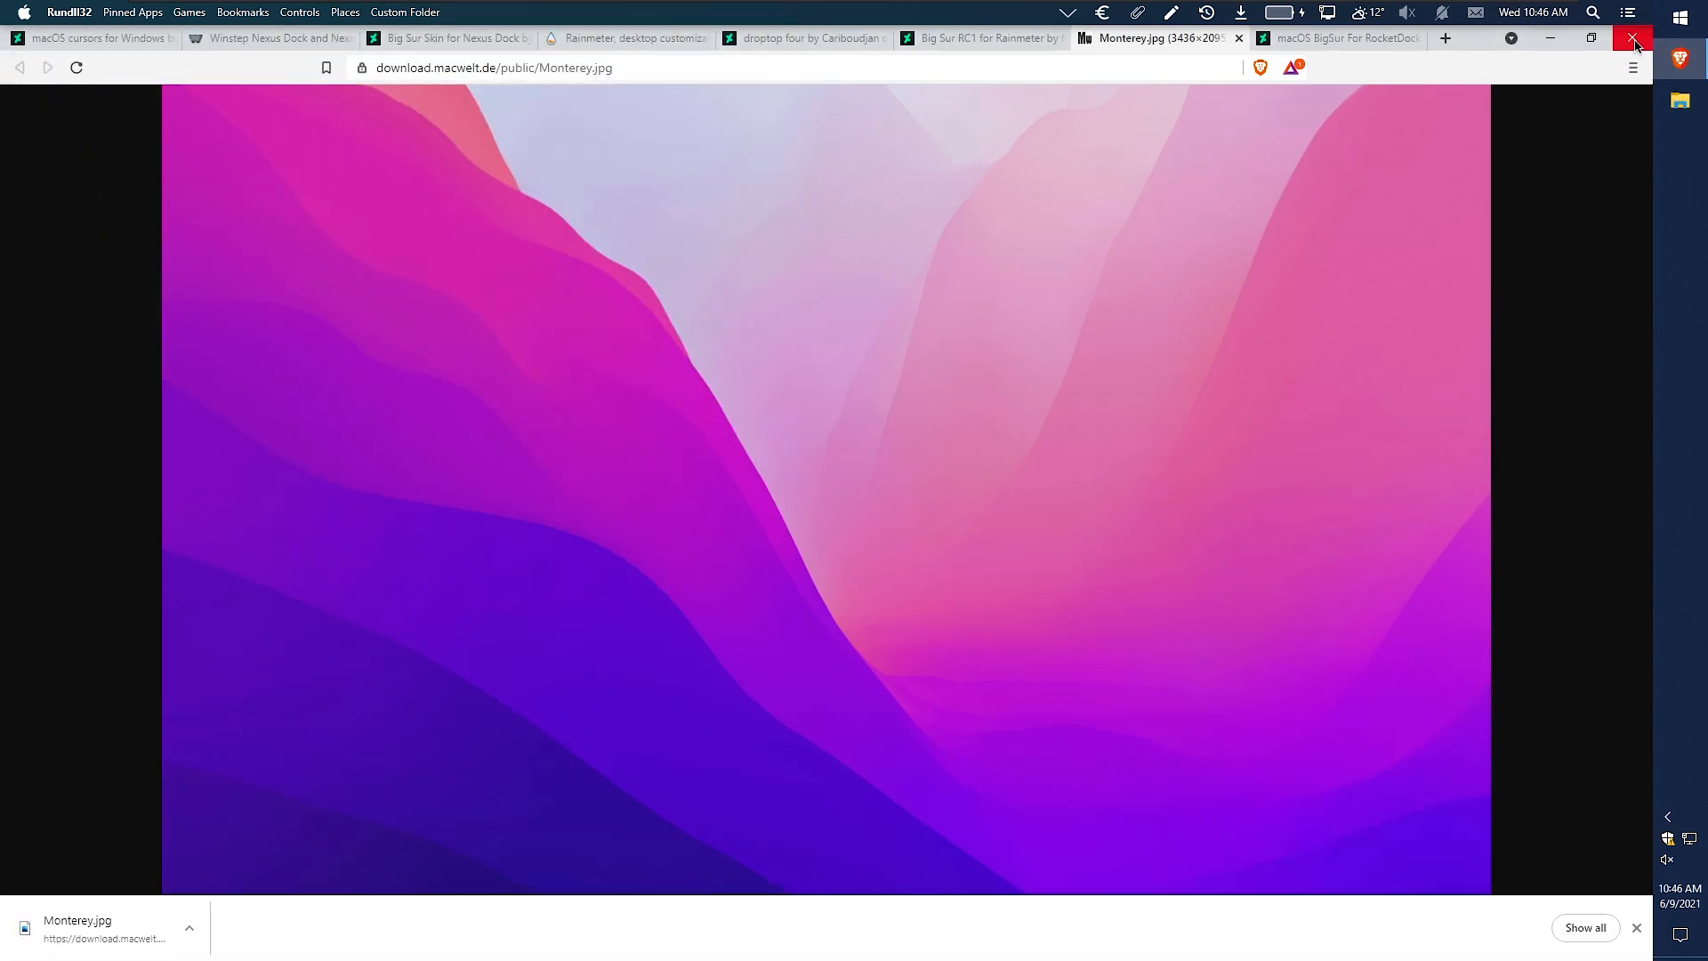
pyautogui.click(1634, 44)
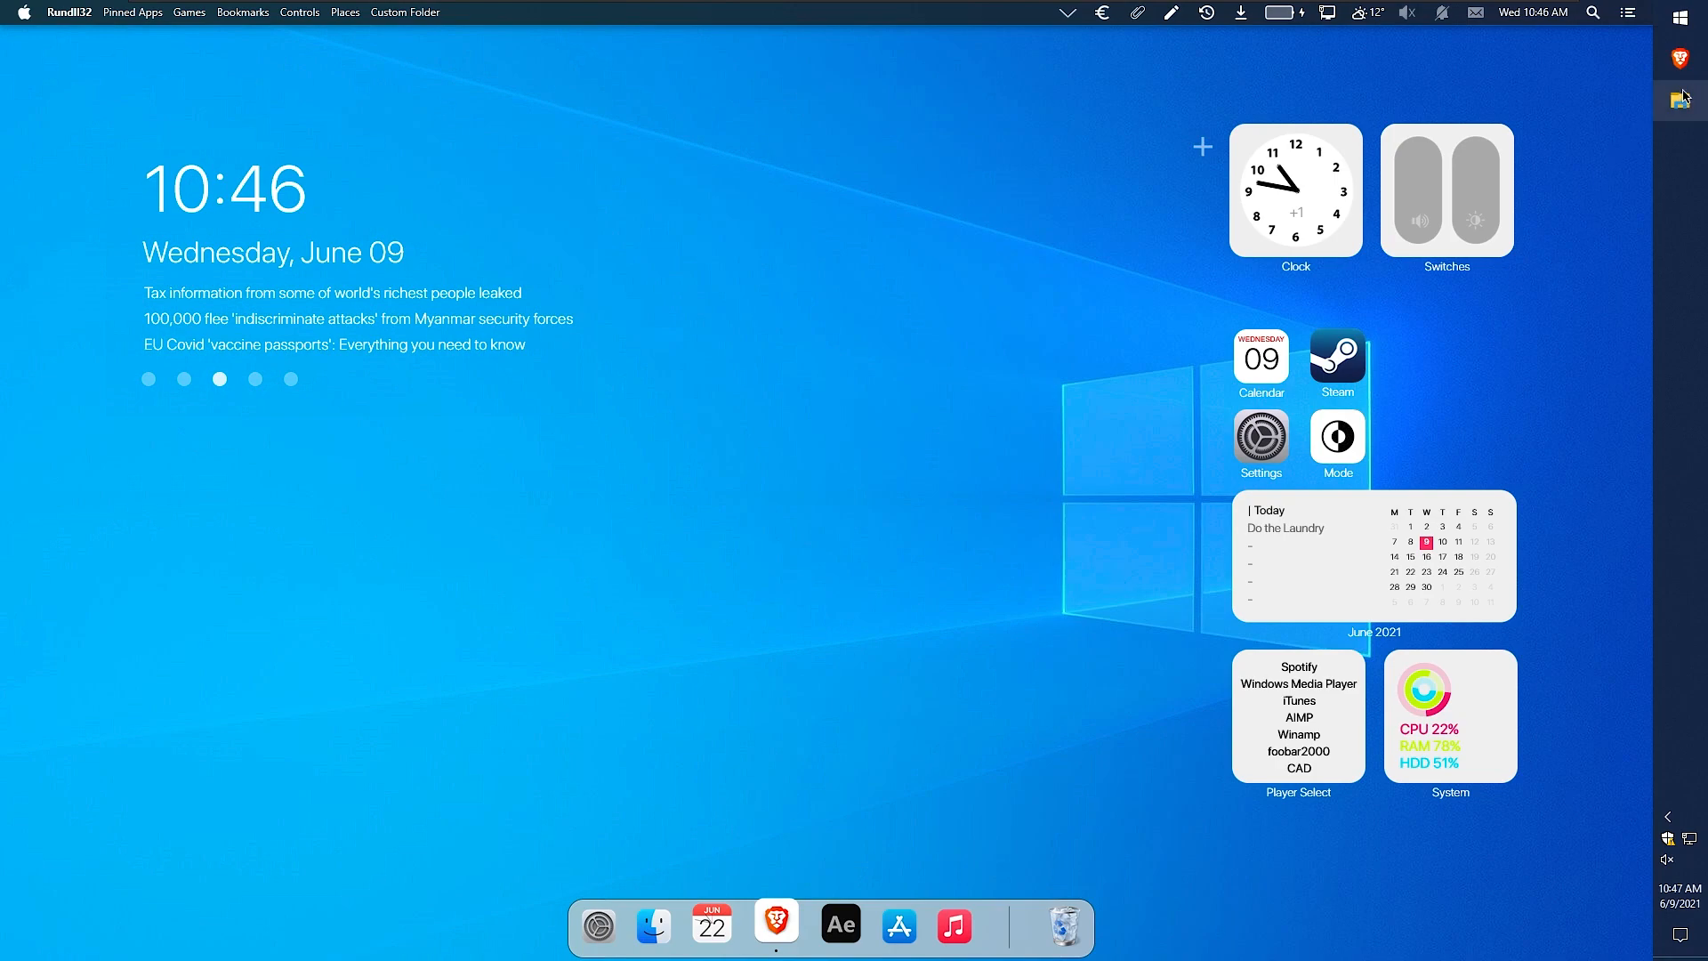
# - Set the Monterey image in the Downloads folder as the desktop background and close the folder window
pyautogui.click(1680, 100)
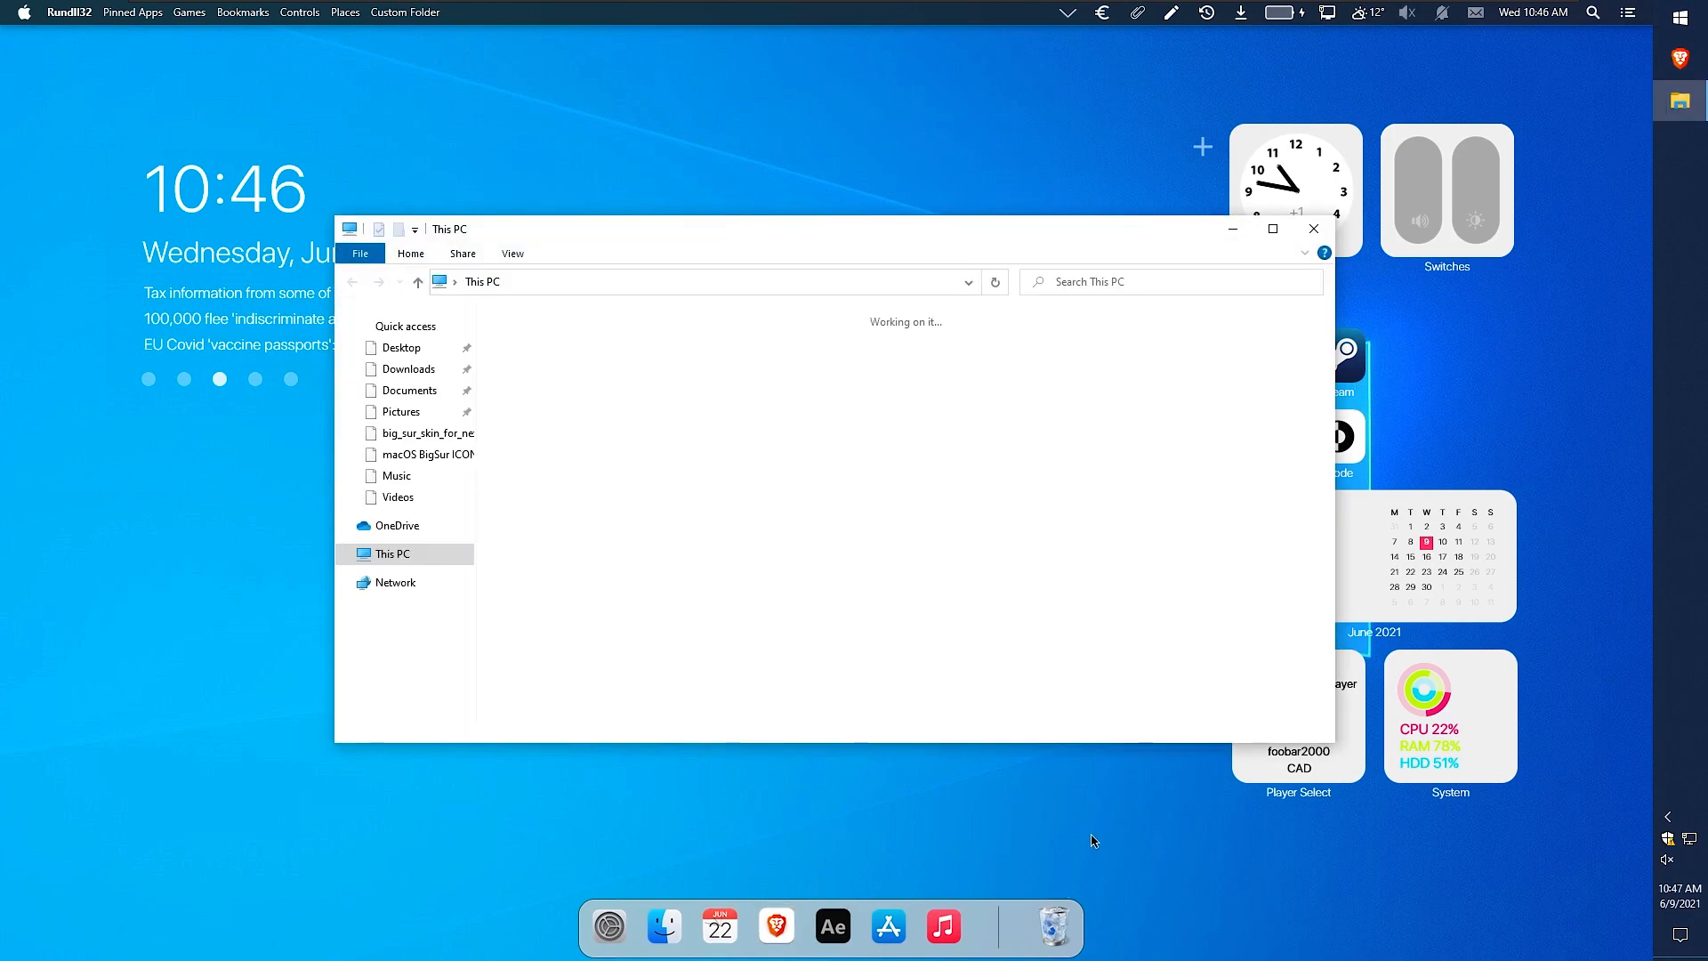
pyautogui.doubleClick(644, 398)
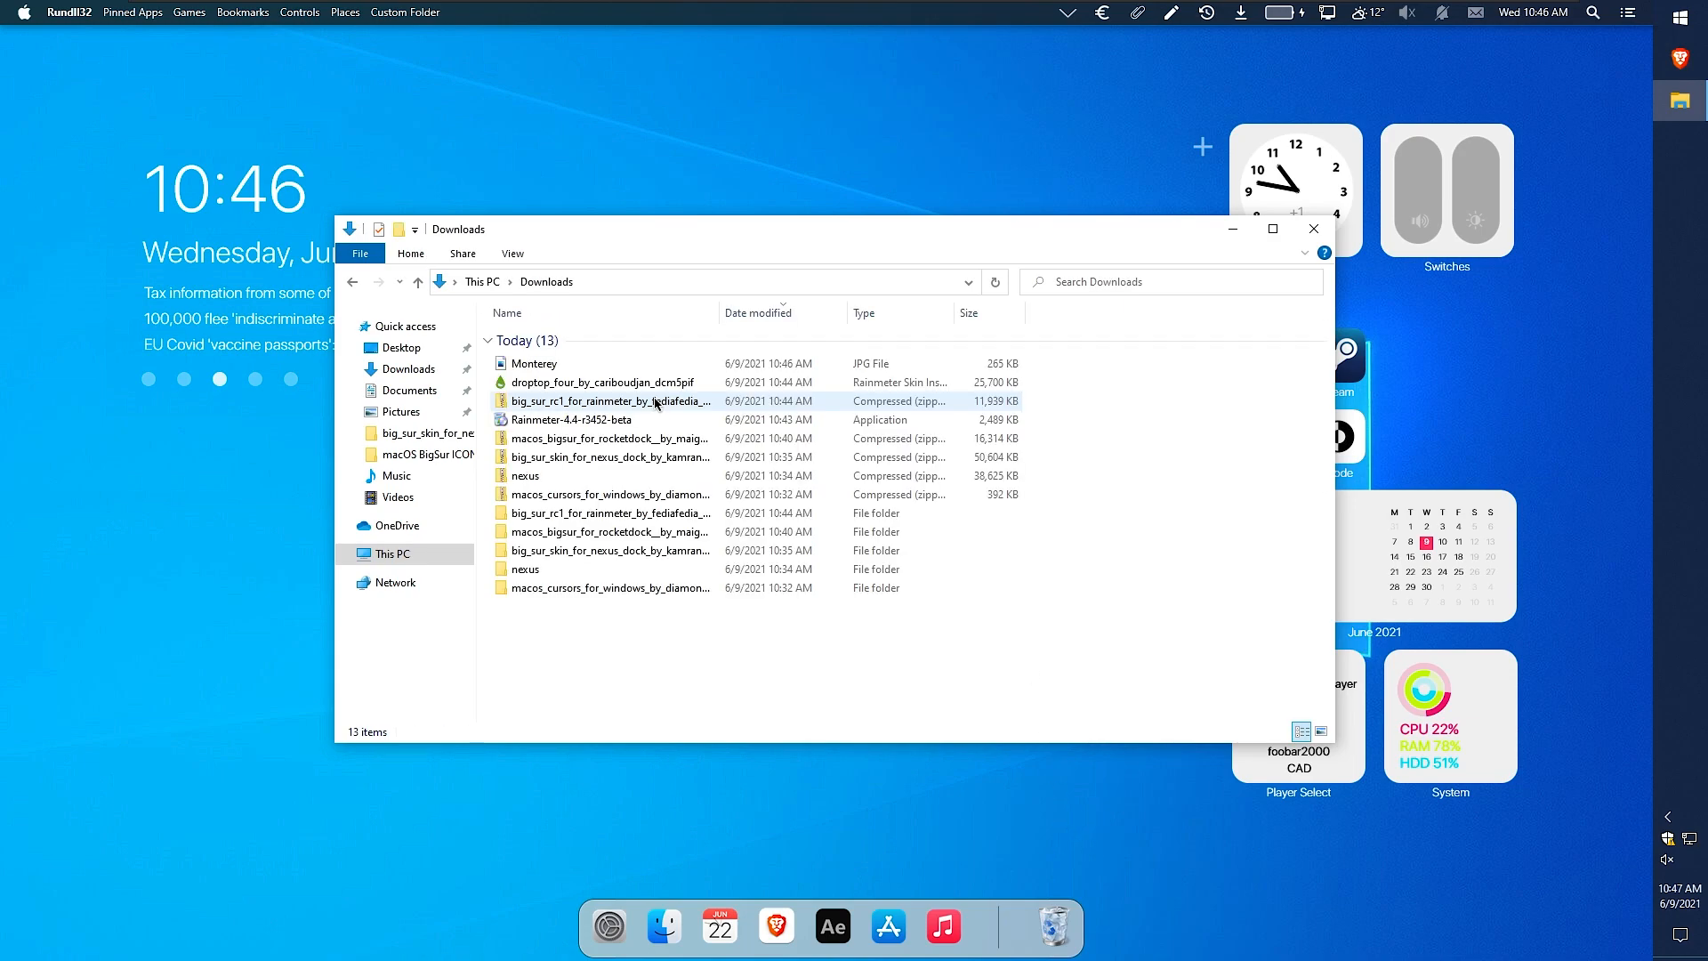
pyautogui.click(639, 365)
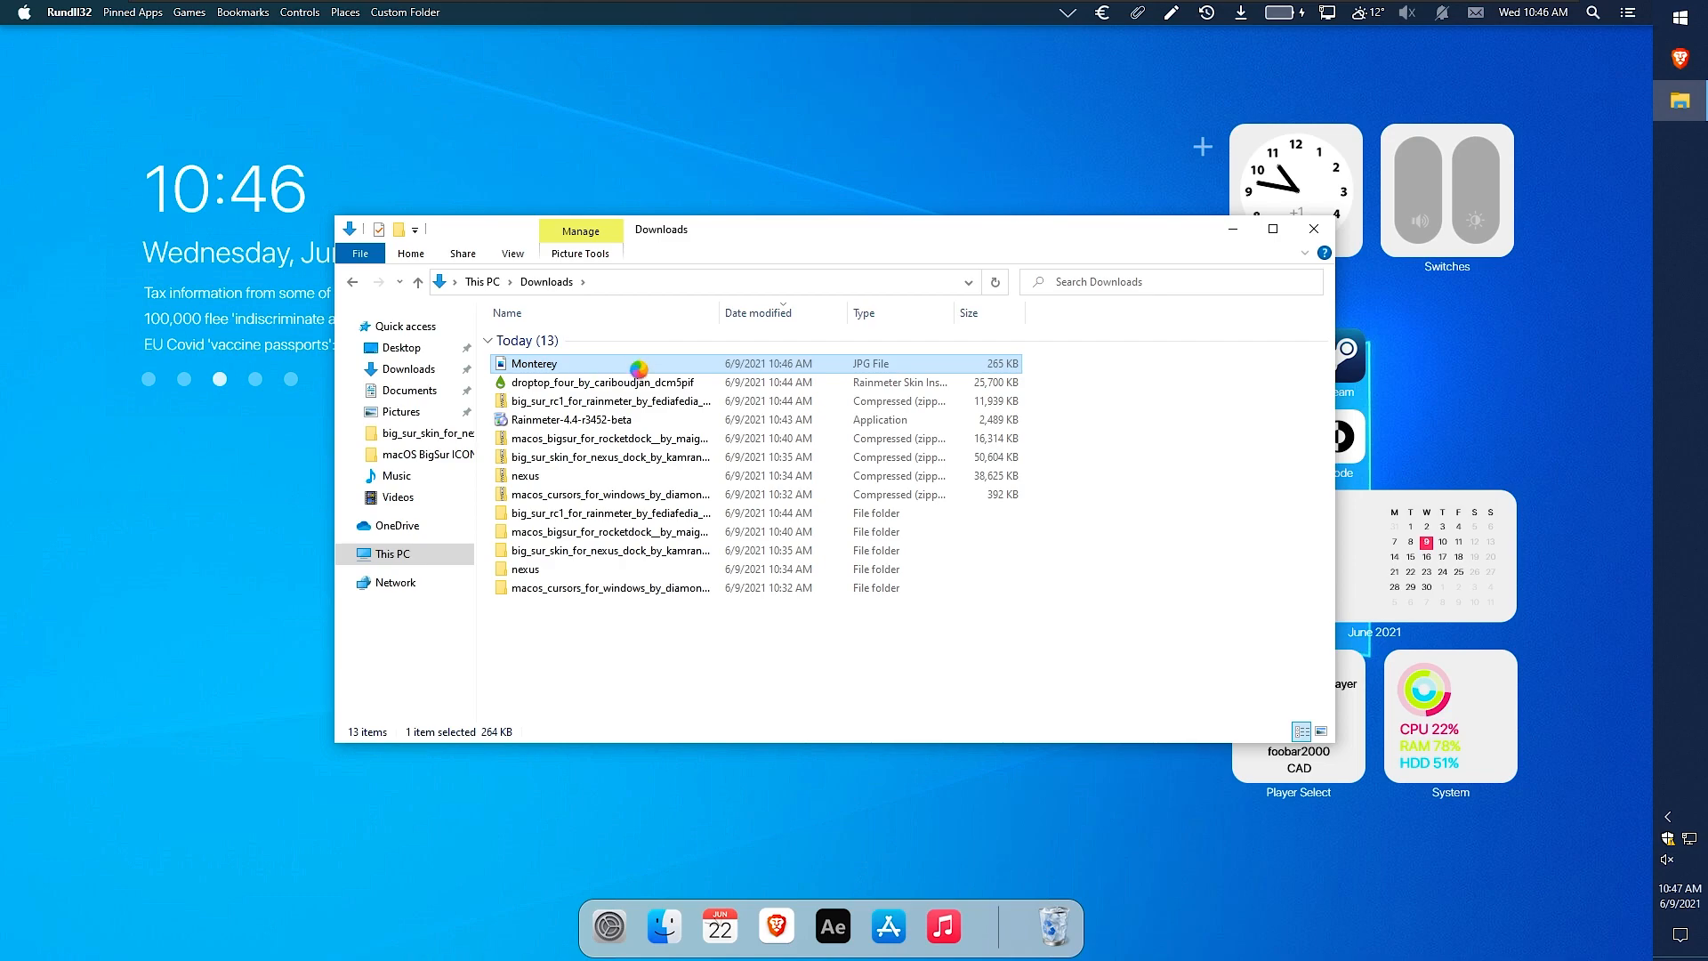
pyautogui.rightClick(639, 366)
pyautogui.click(730, 462)
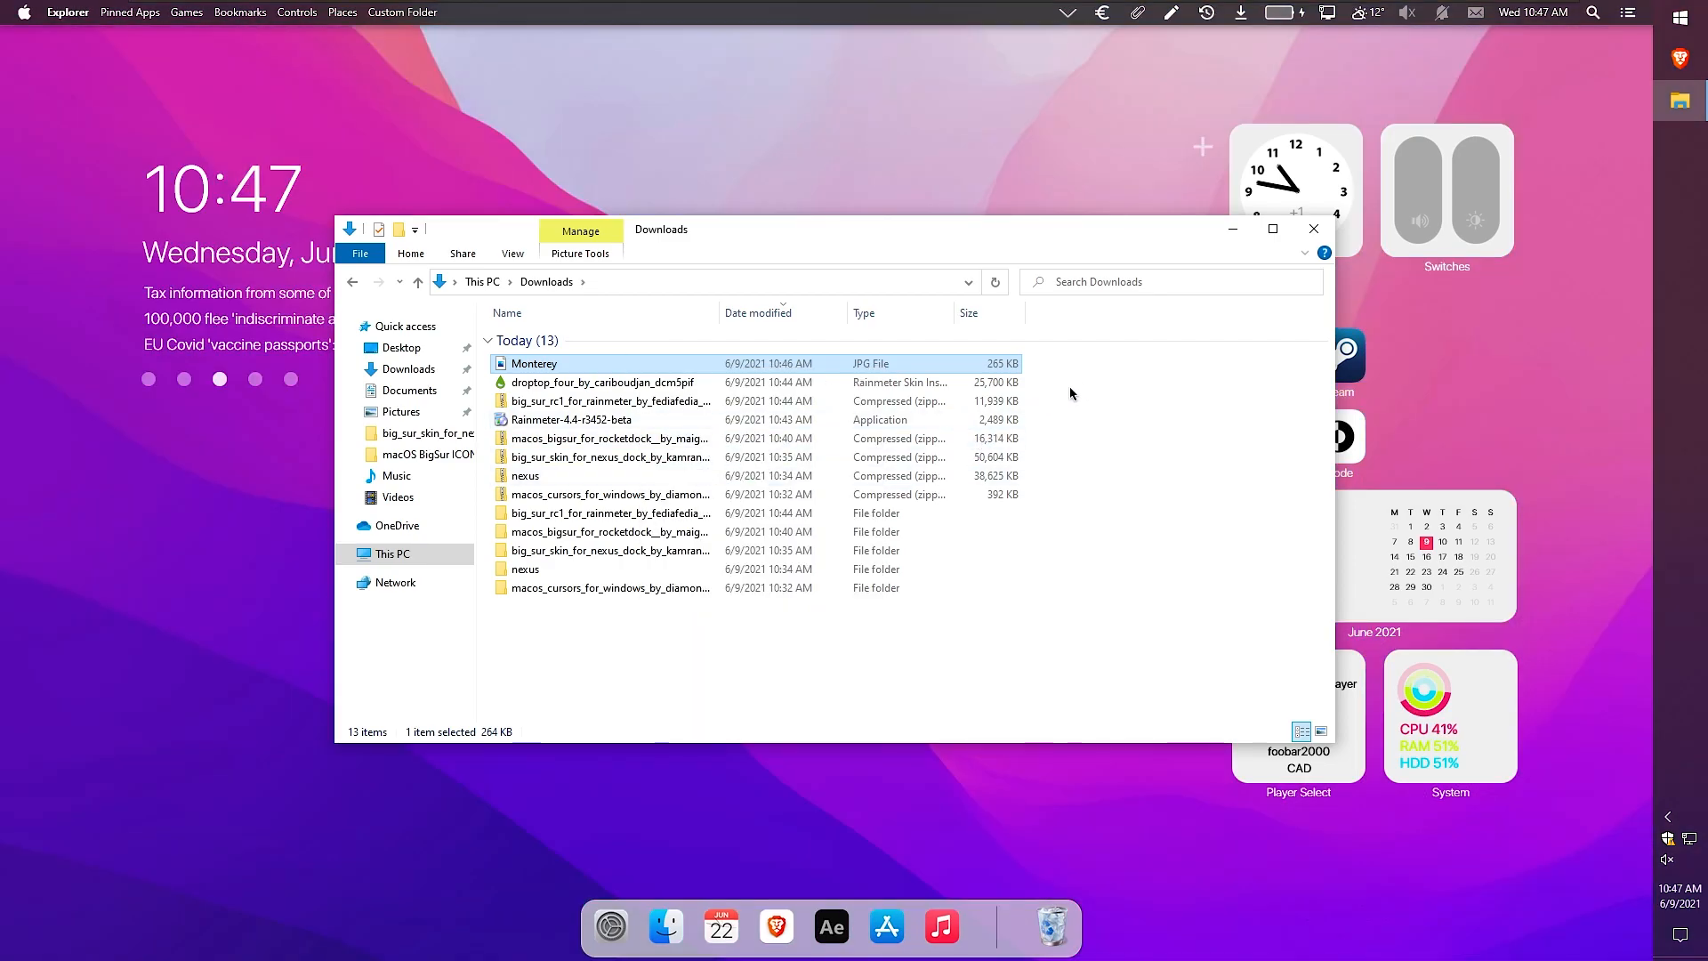
pyautogui.click(1313, 233)
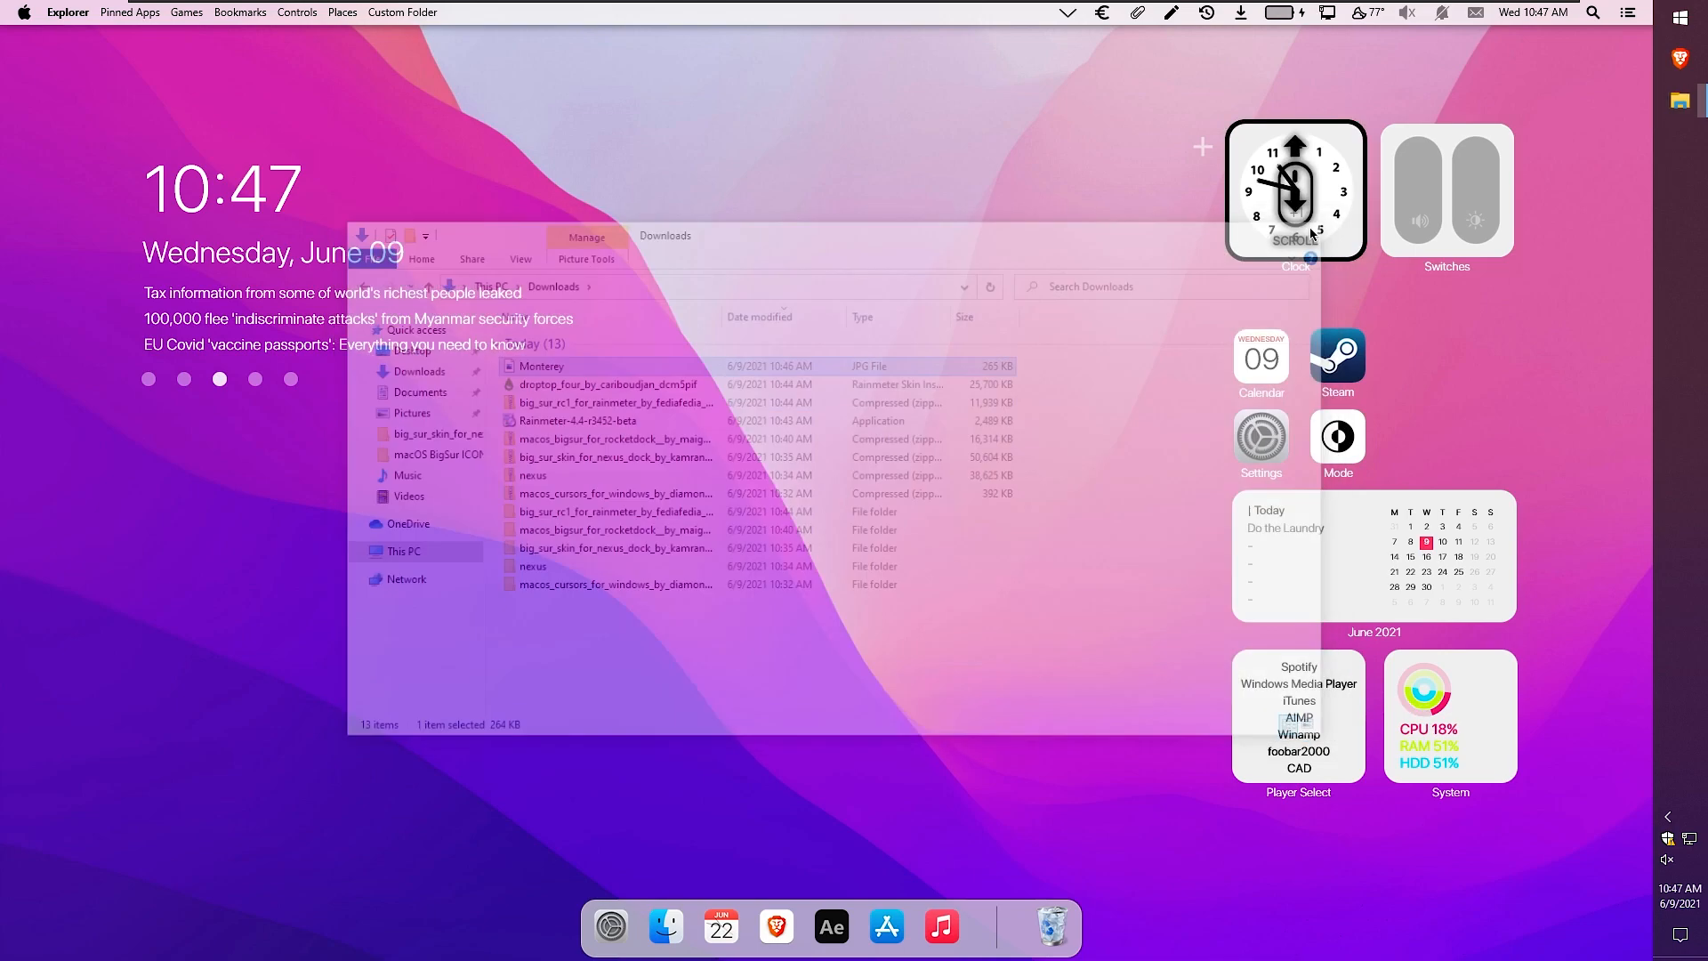
# - Empty the recycle bin from its entry on the Nexus dock
pyautogui.rightClick(1059, 925)
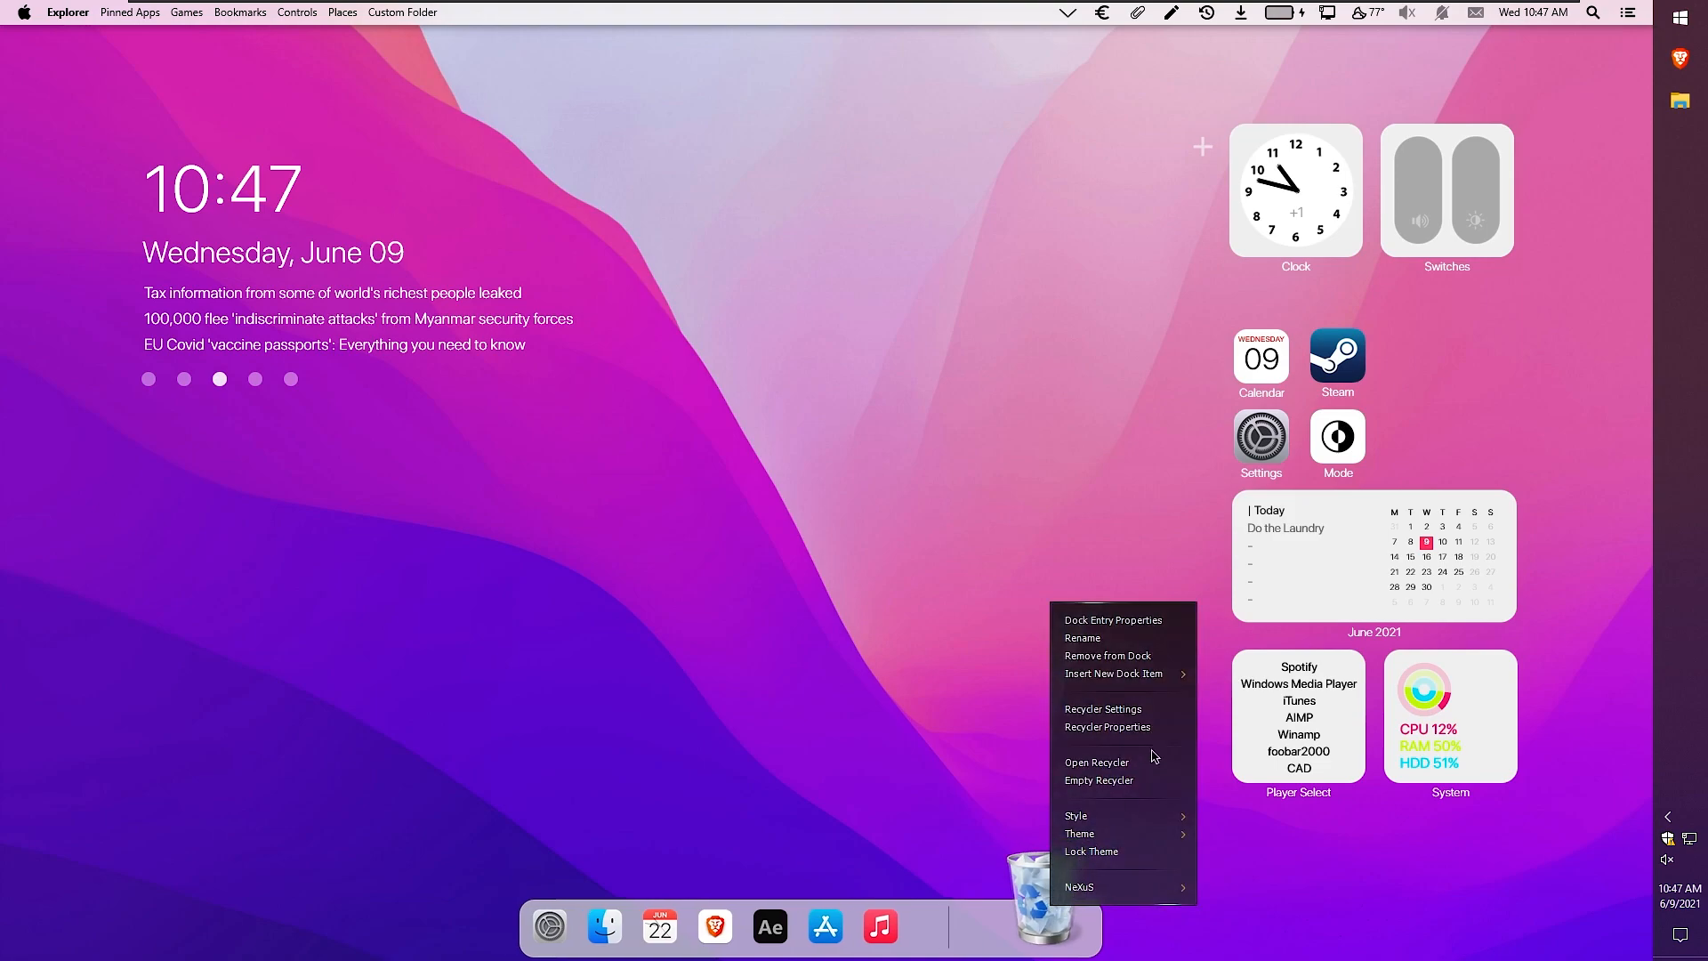
pyautogui.click(1126, 785)
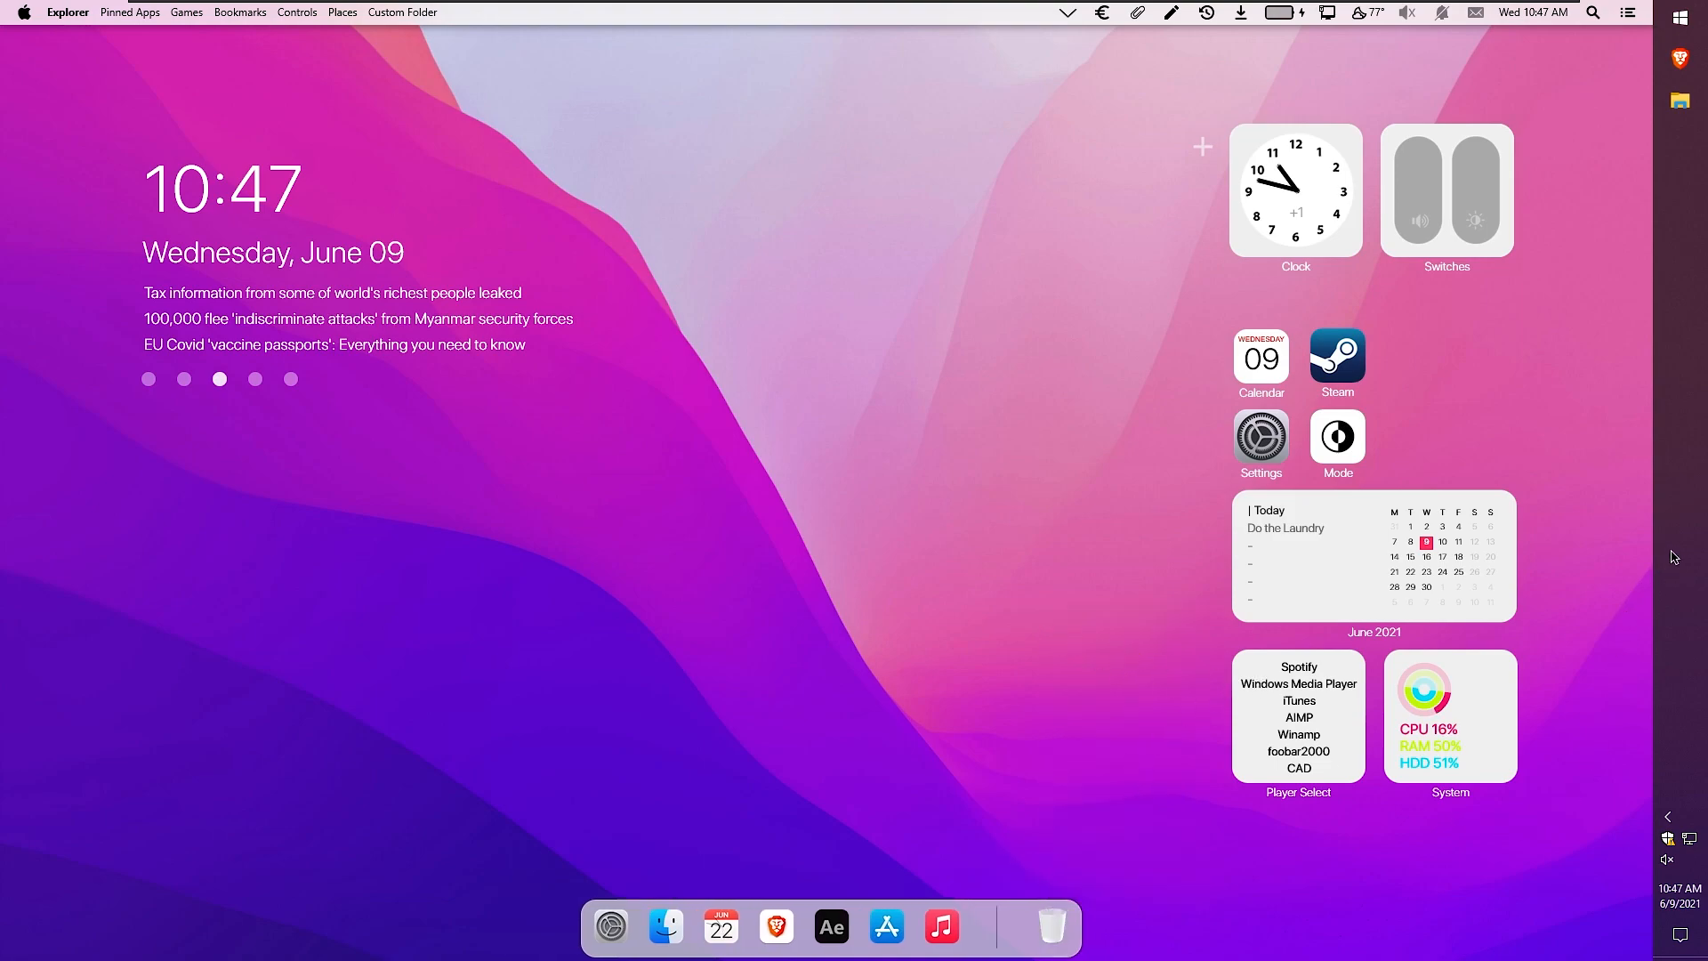
# - Turn on automatic hiding of the taskbar in desktop mode in the Windows personalization settings, and close Settings
pyautogui.click(1678, 19)
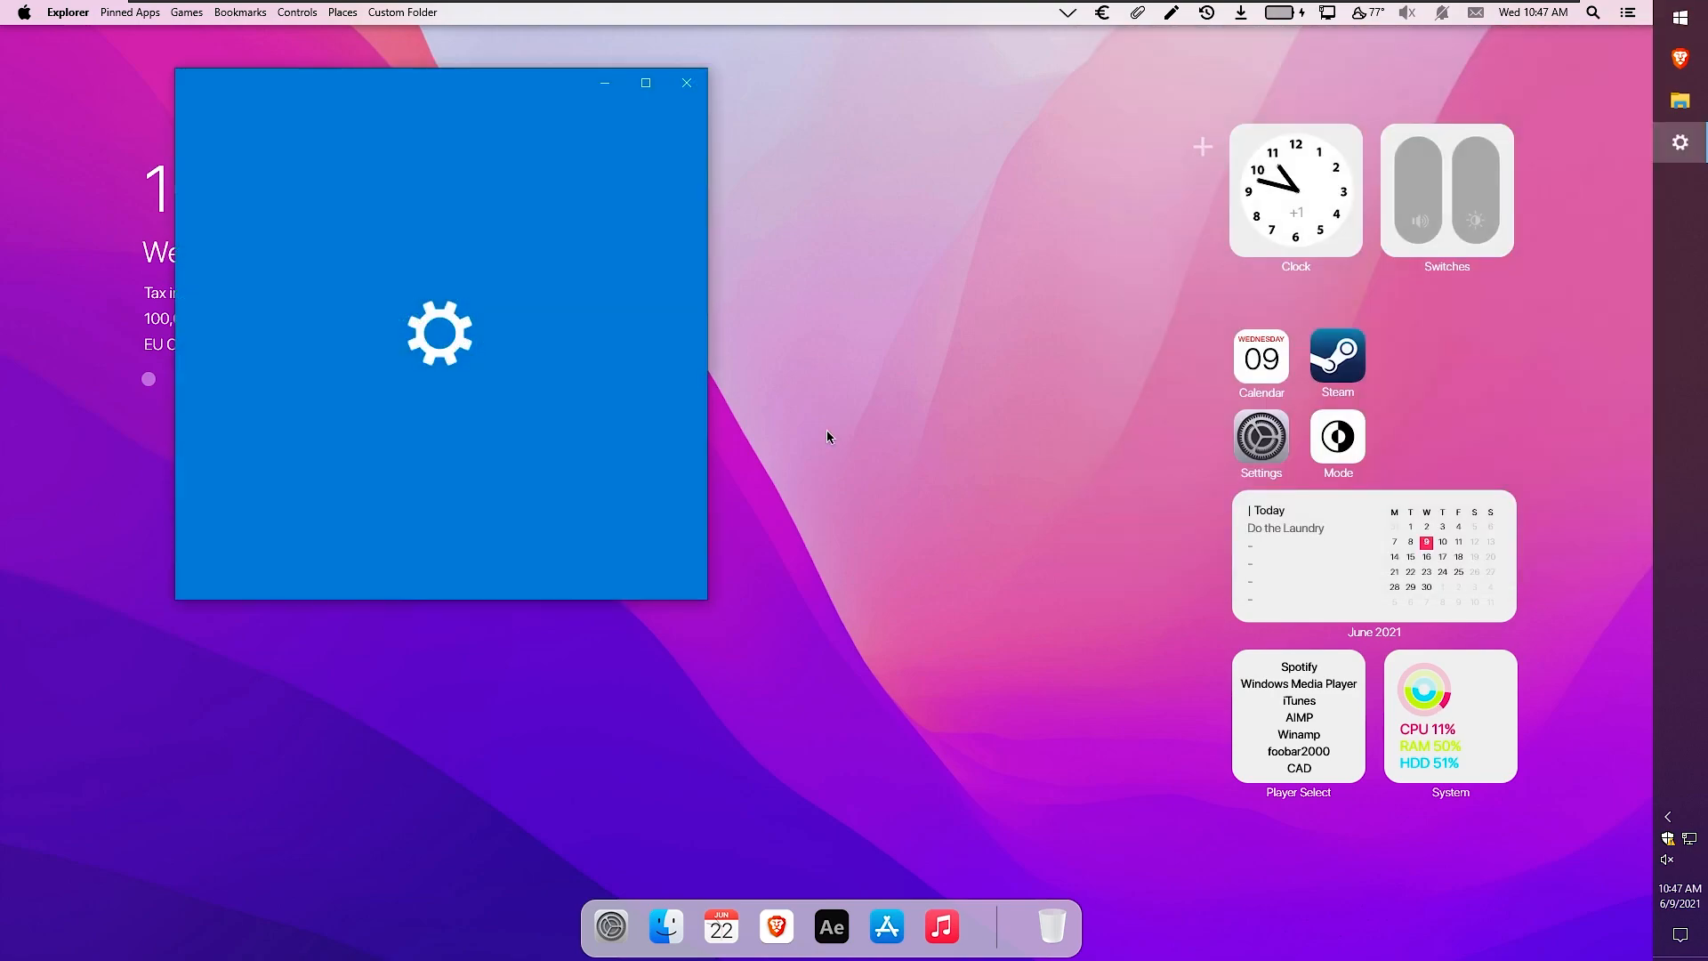
pyautogui.scroll(-2, 414, 459)
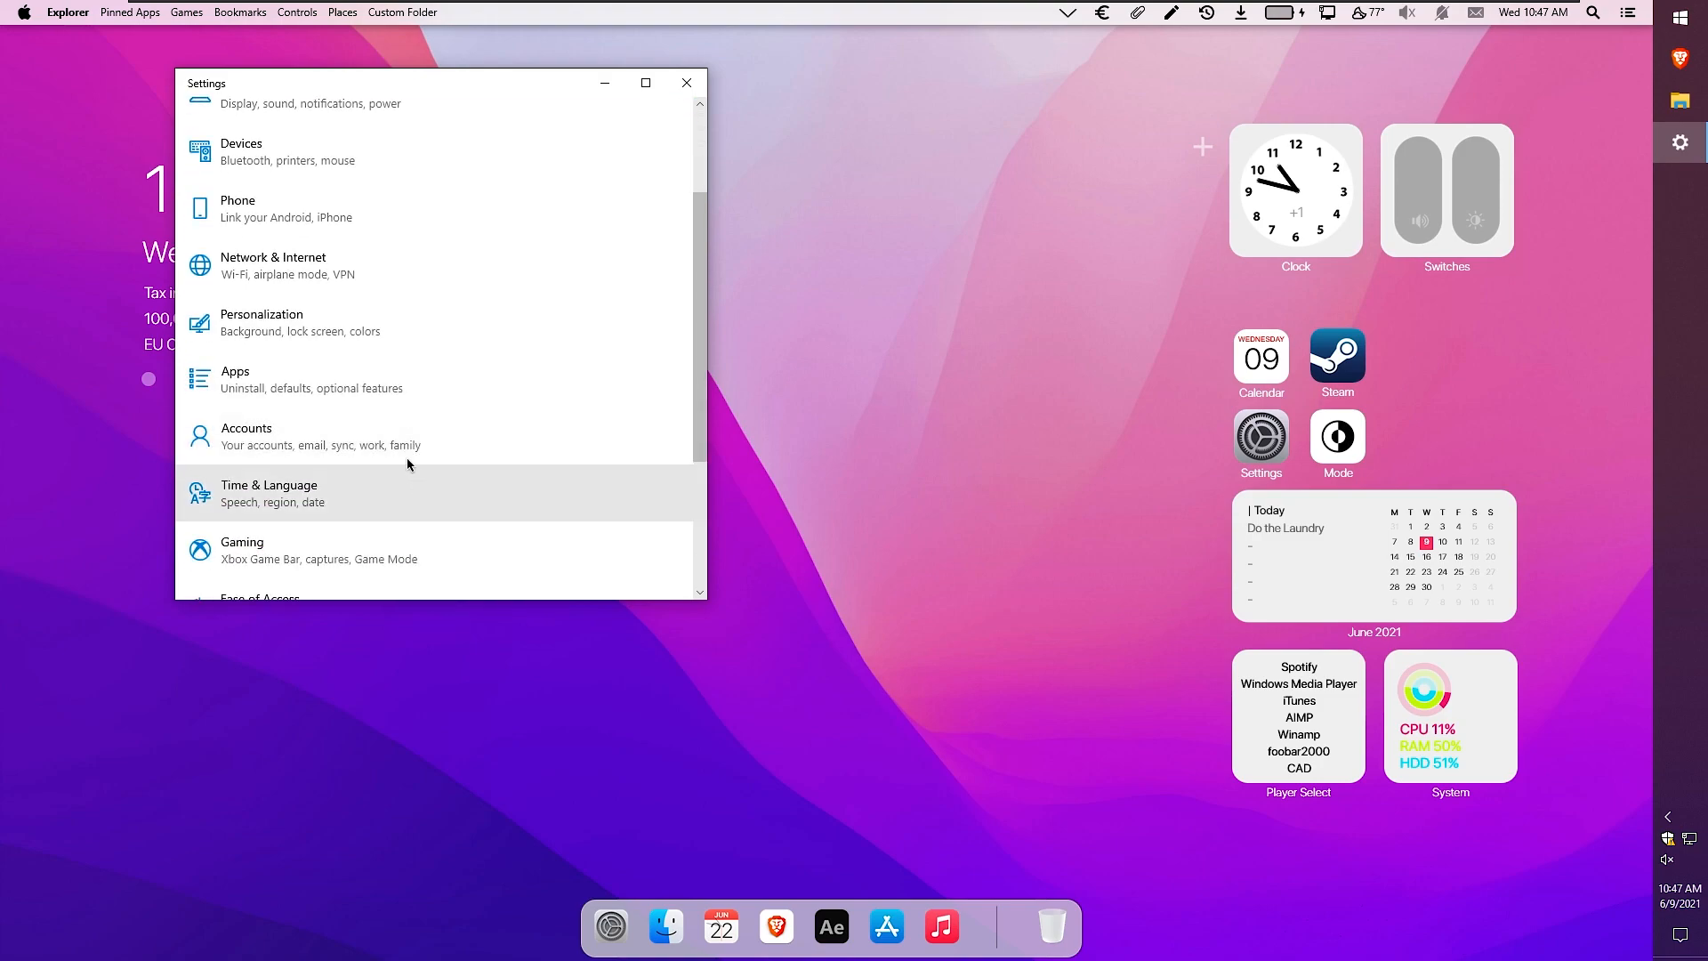
pyautogui.click(403, 320)
pyautogui.click(254, 488)
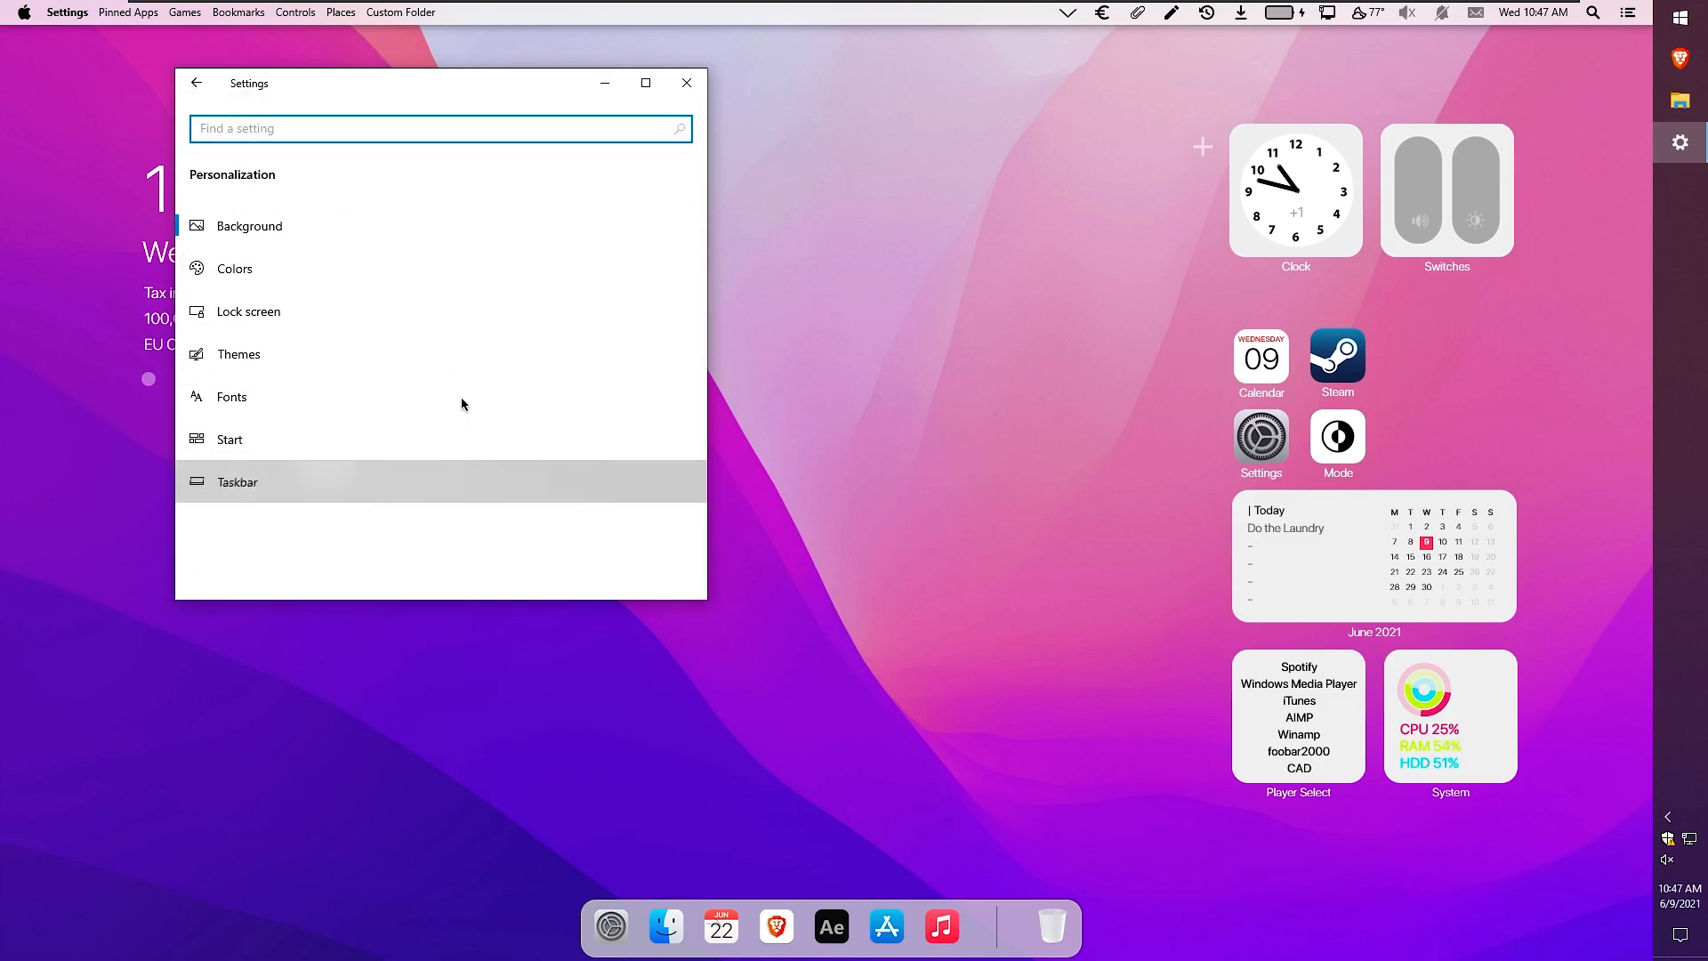
pyautogui.click(209, 258)
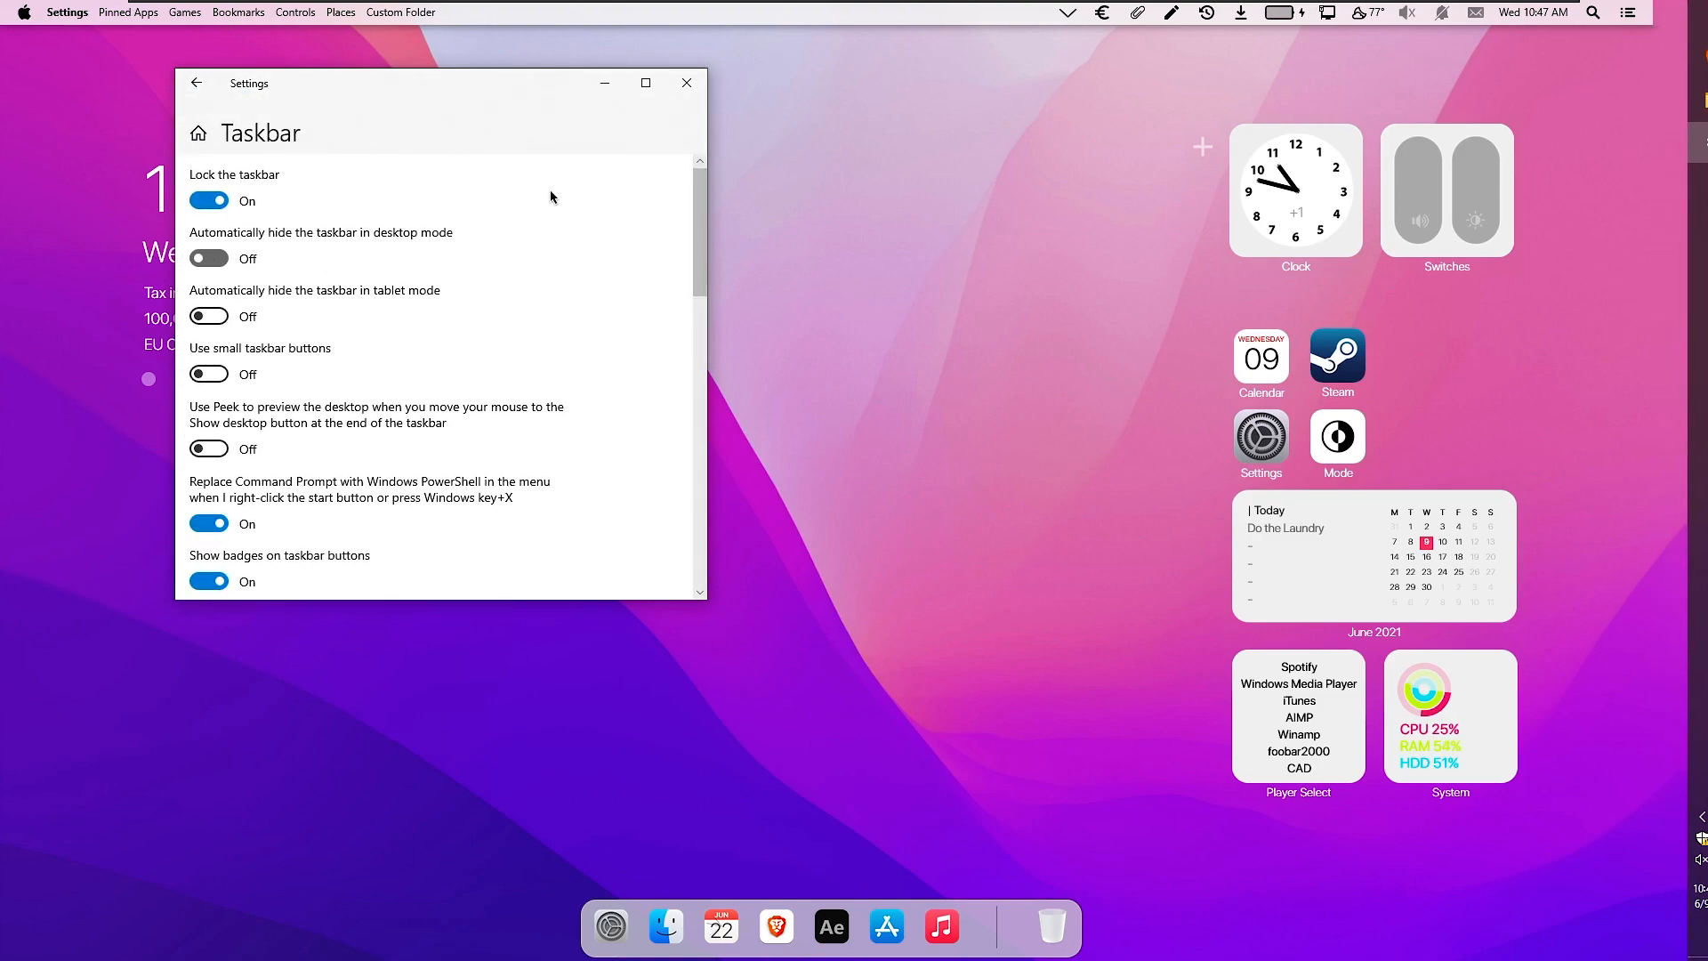
pyautogui.click(688, 84)
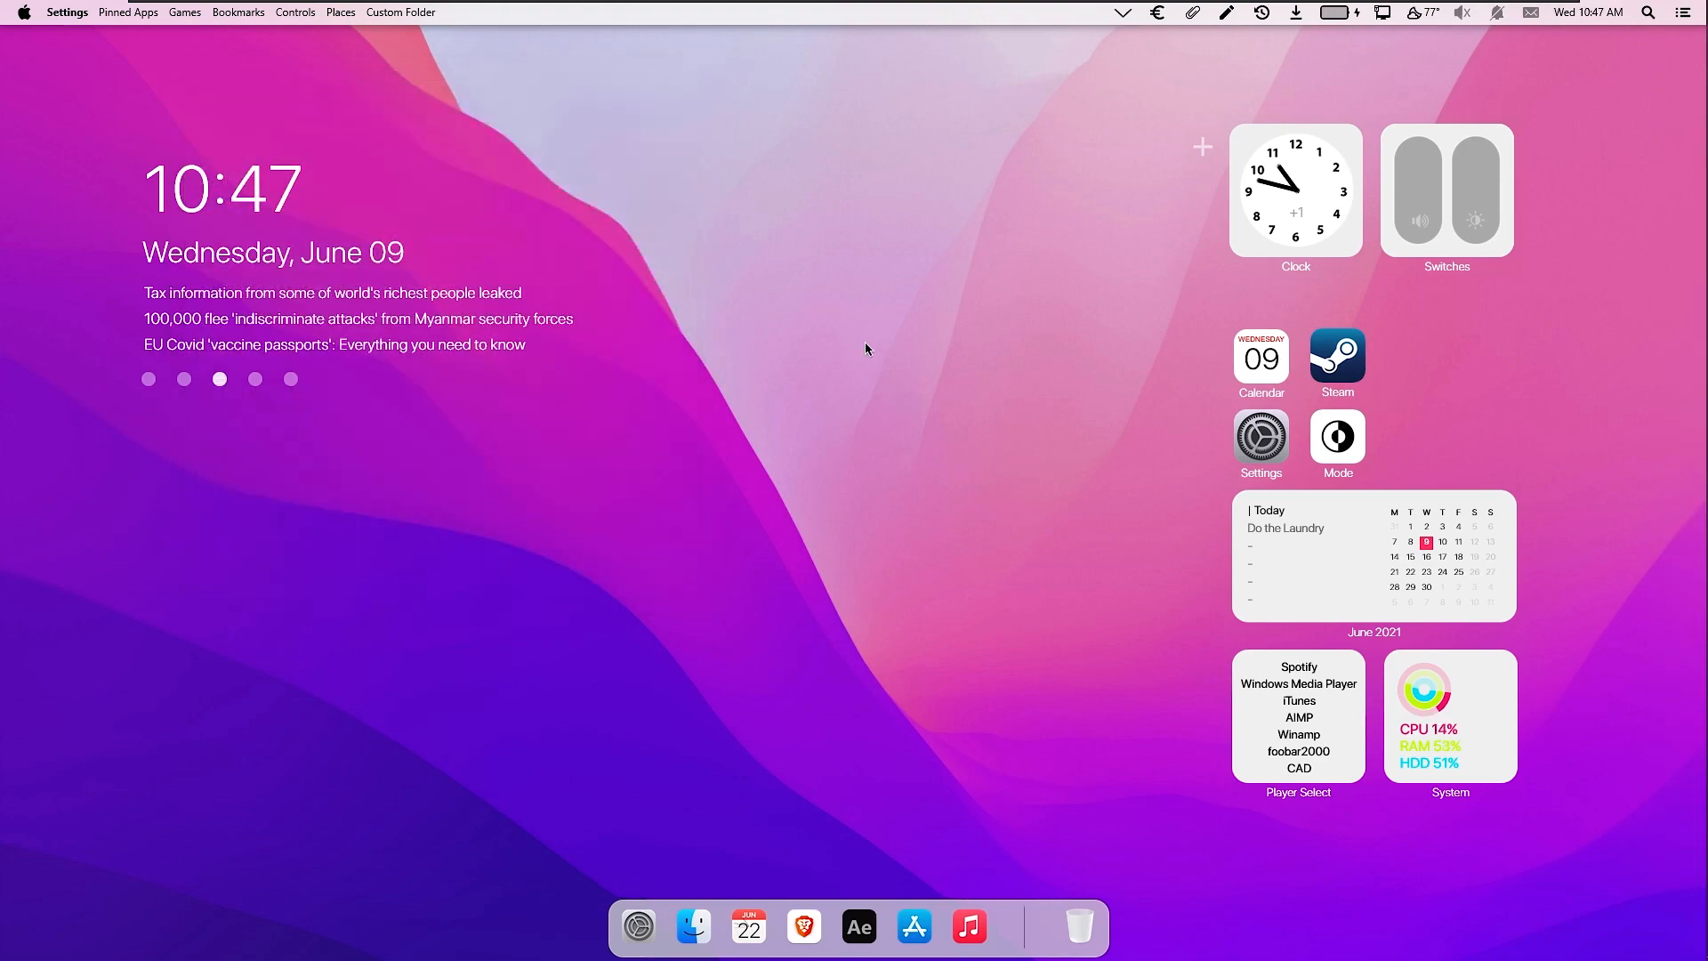